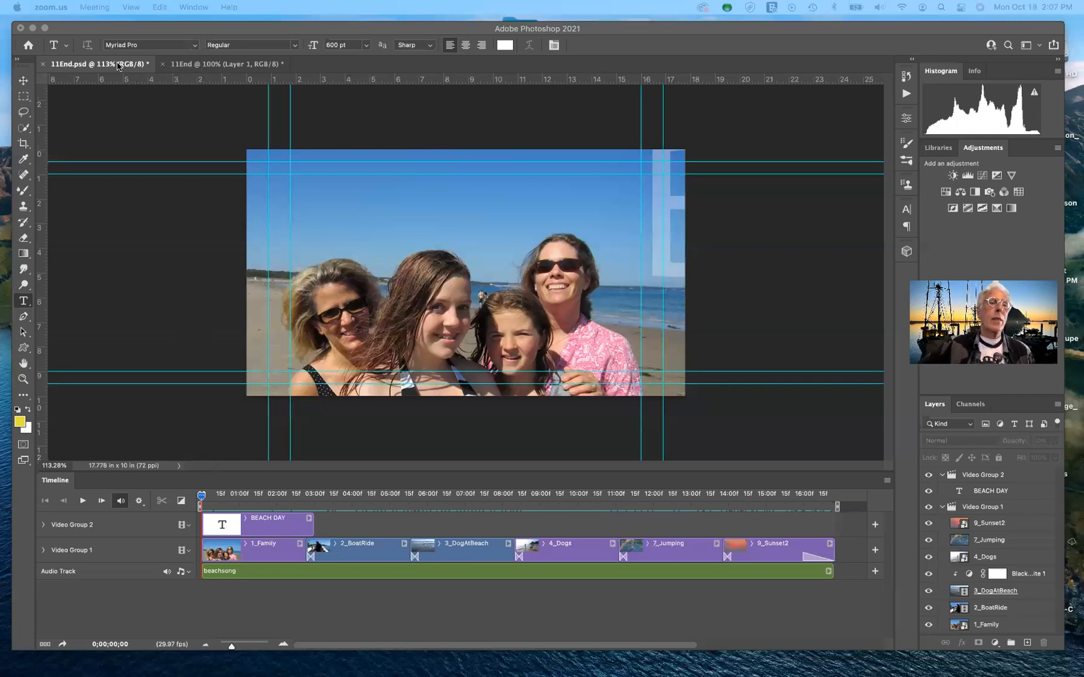
# Step: Play back the rendered 11End video document to preview it, and close it without saving
pyautogui.click(220, 65)
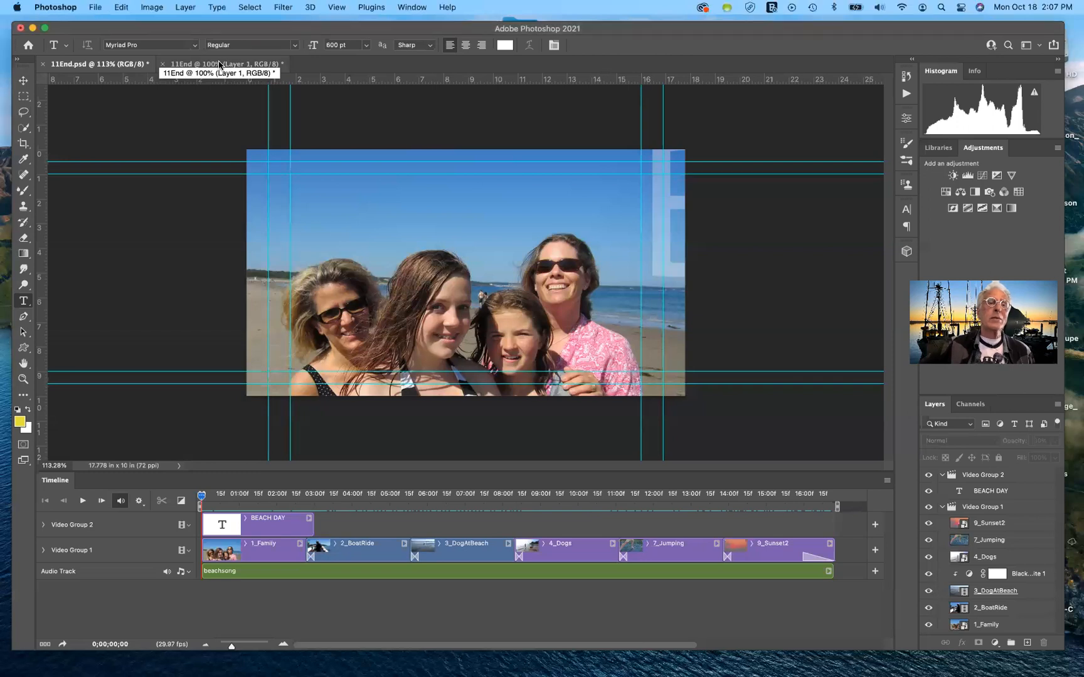
pyautogui.click(219, 64)
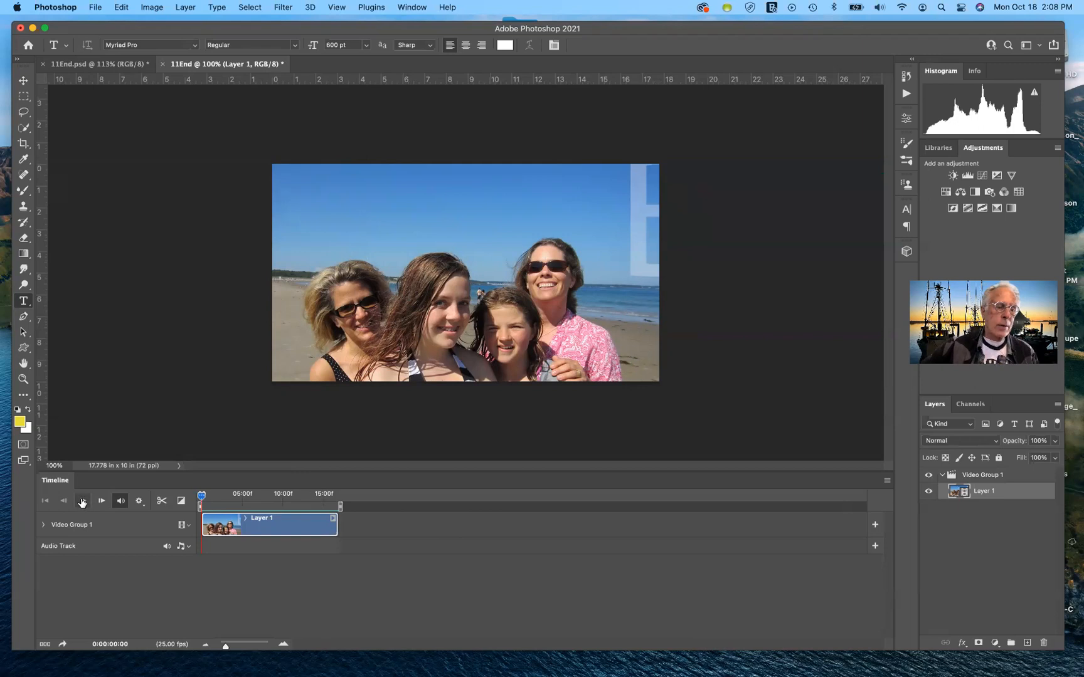
pyautogui.click(121, 503)
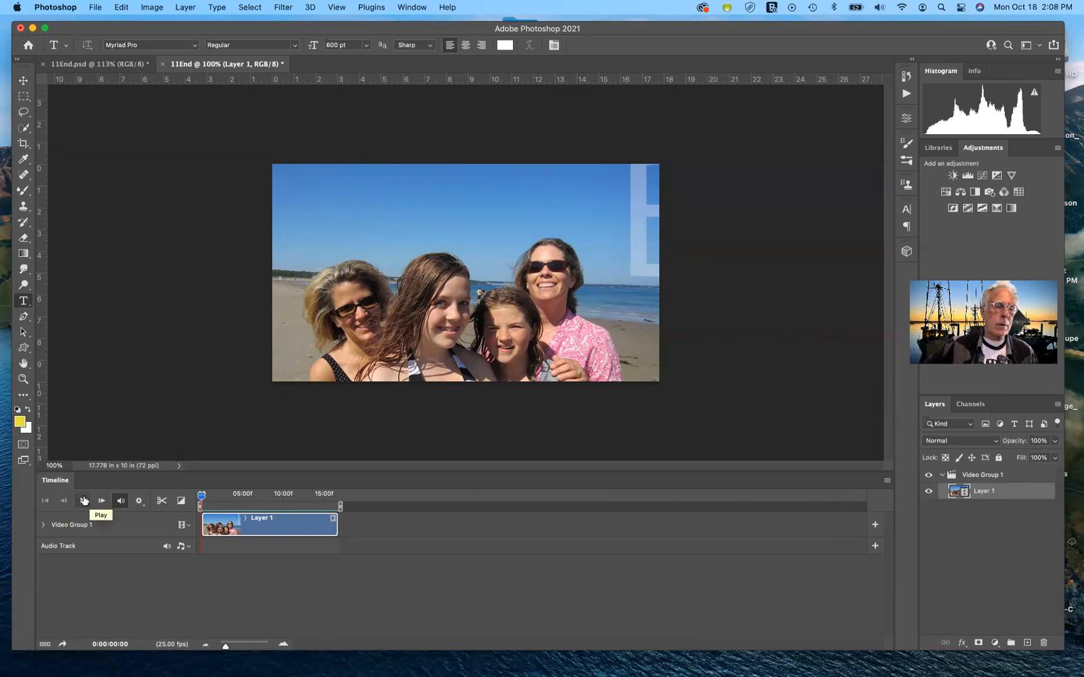
pyautogui.click(83, 502)
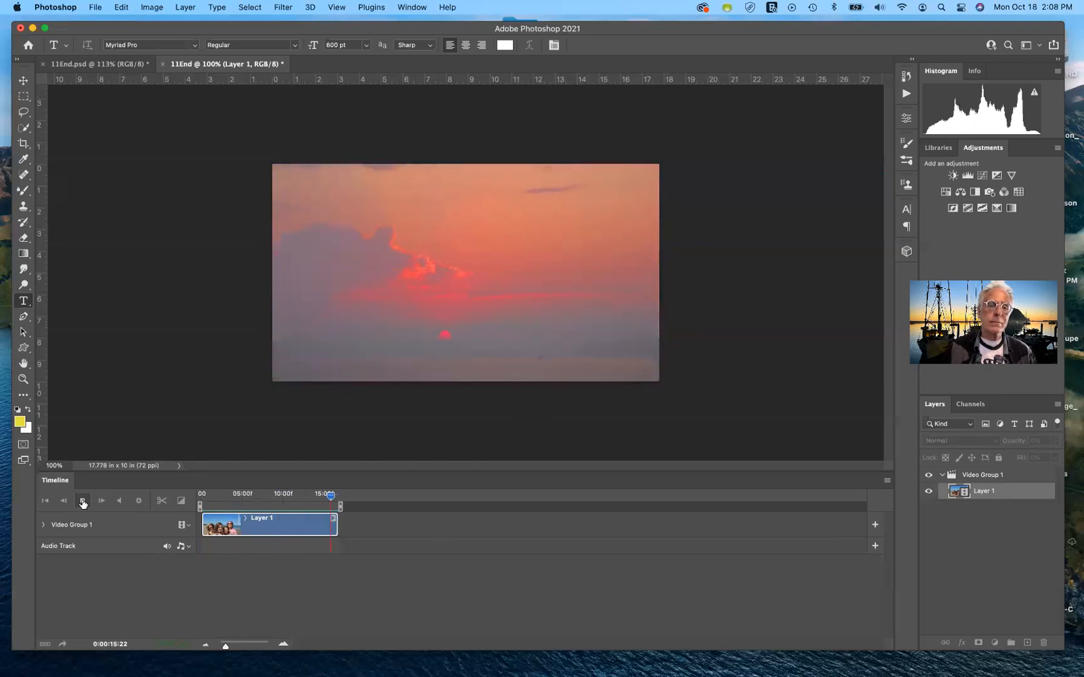
pyautogui.click(83, 500)
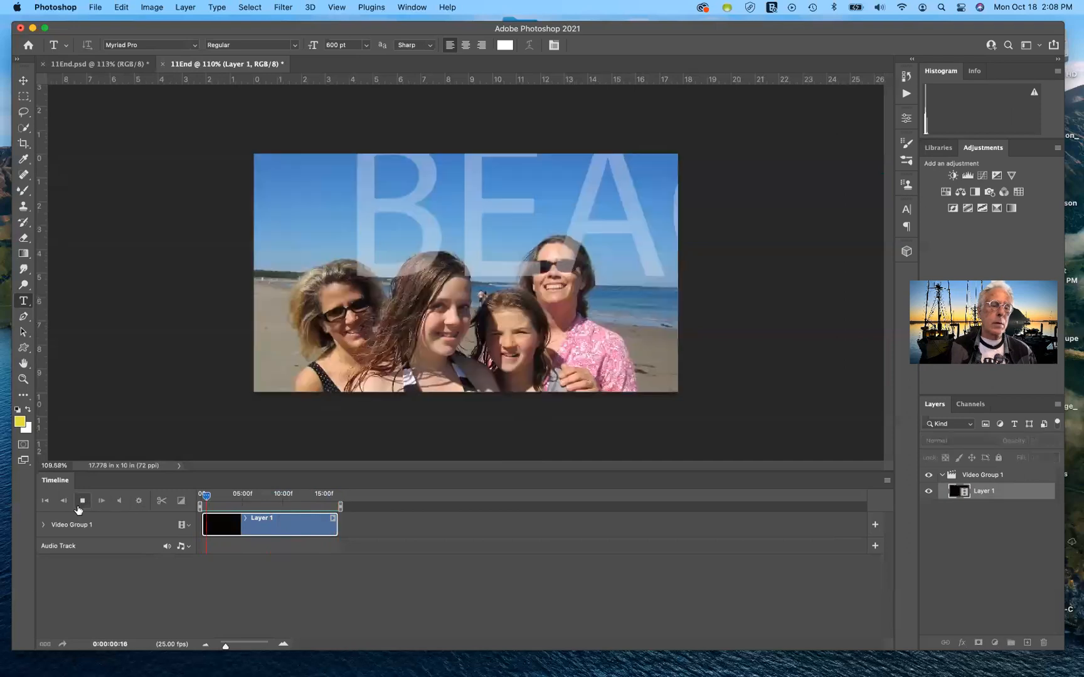
pyautogui.click(82, 501)
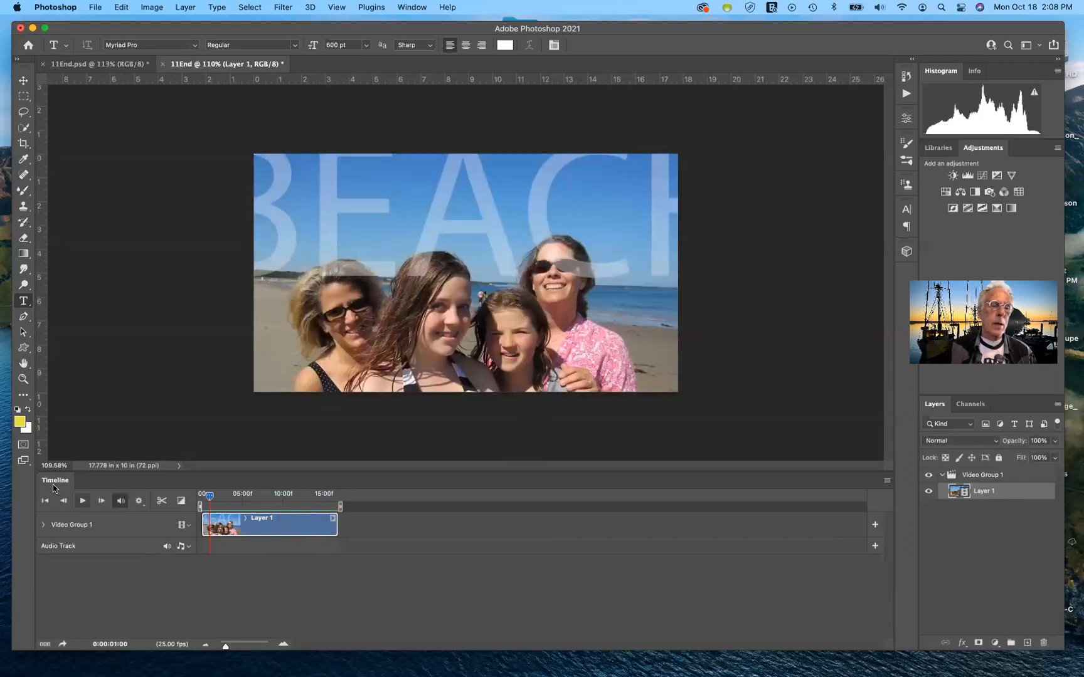
pyautogui.click(163, 64)
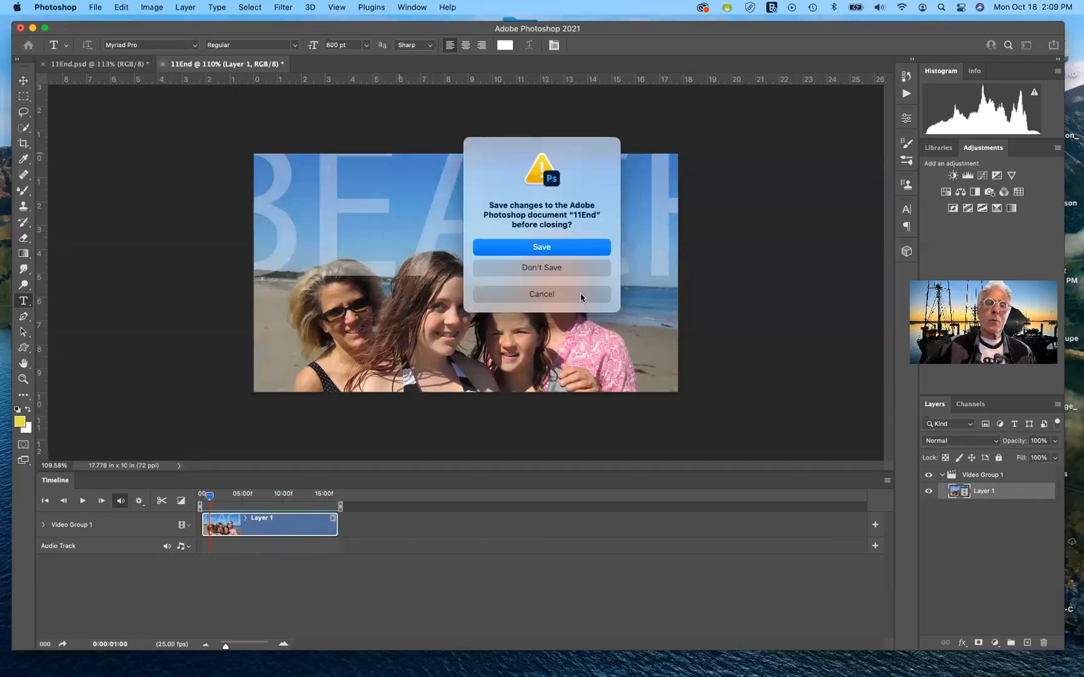
pyautogui.click(547, 270)
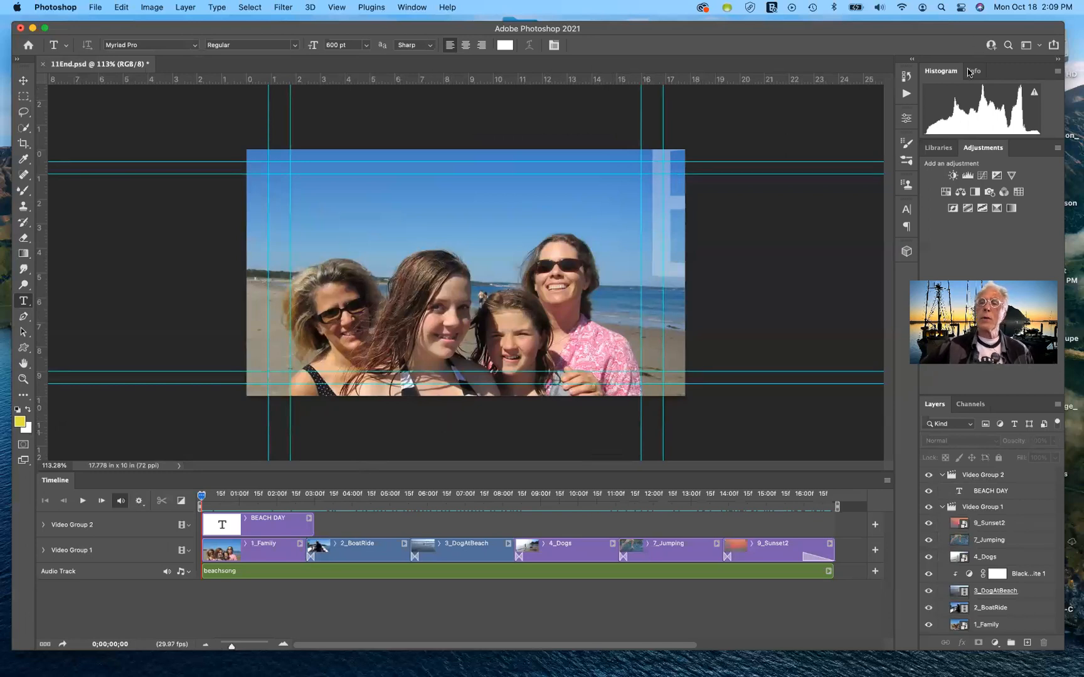
# Step: Switch the workspace from Motion to Essentials
pyautogui.click(1038, 49)
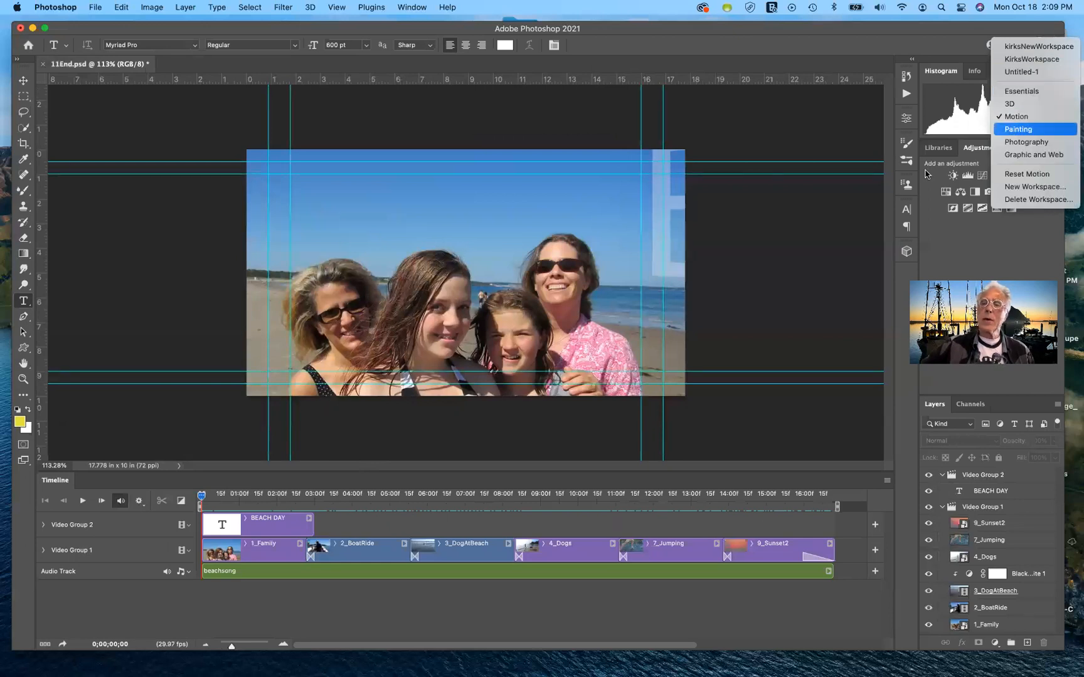
pyautogui.click(1025, 117)
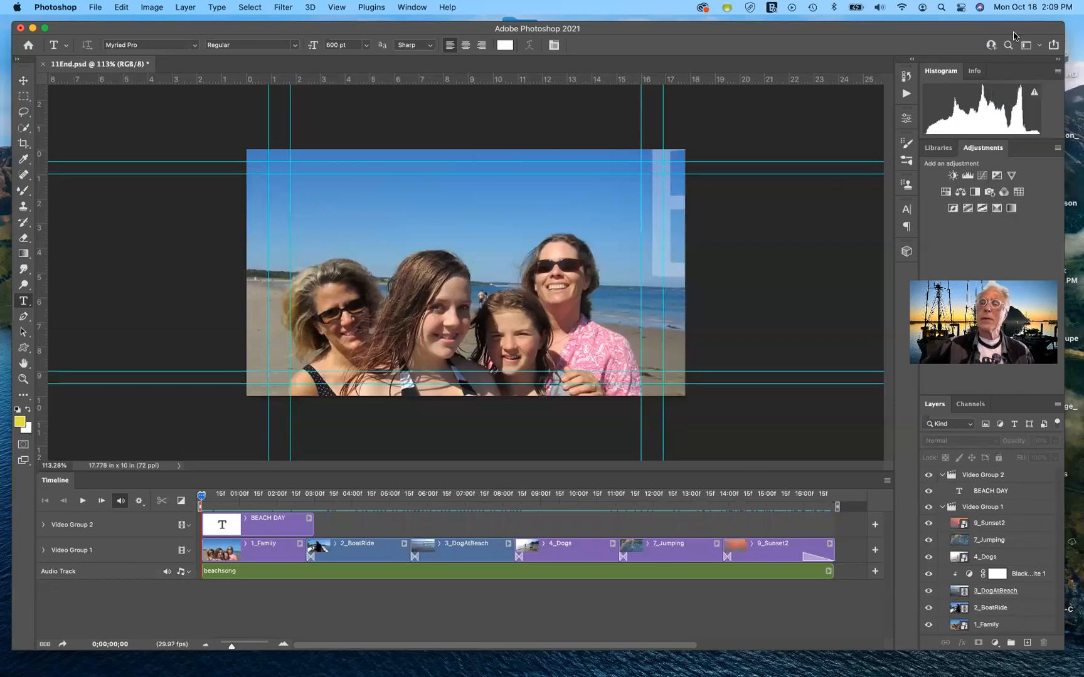
pyautogui.click(1029, 45)
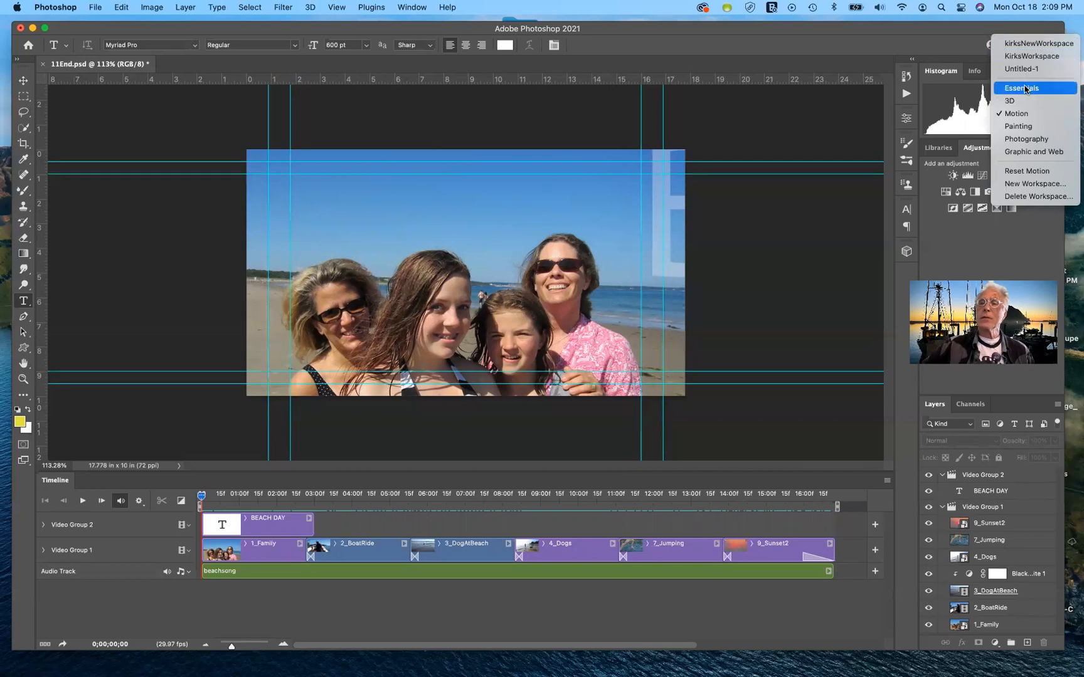
pyautogui.click(780, 133)
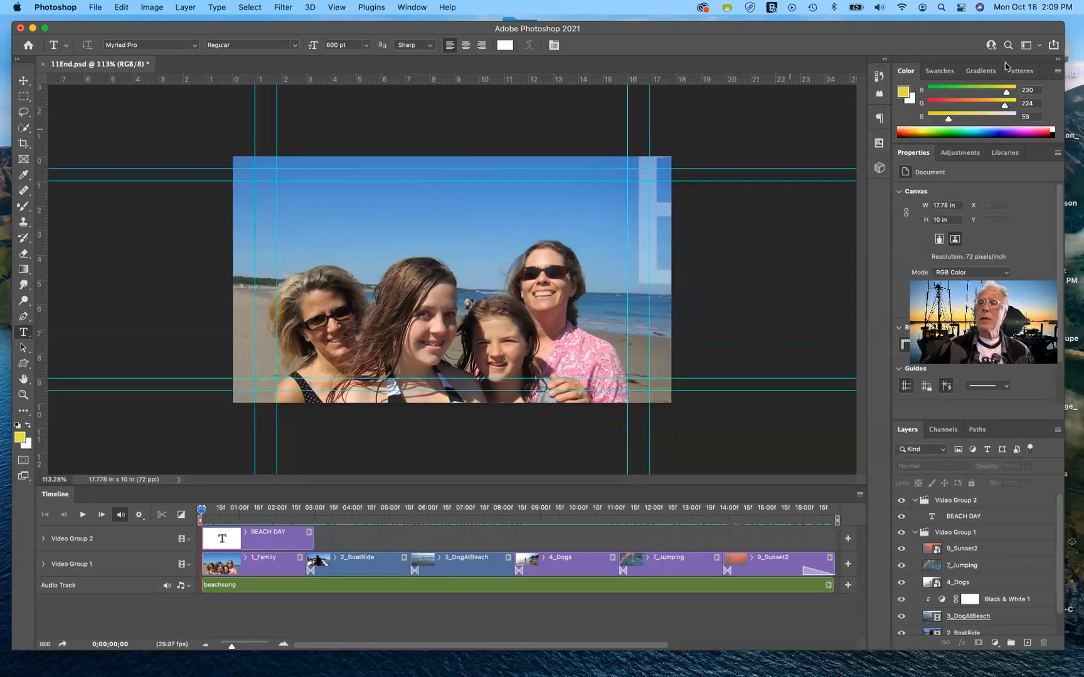
pyautogui.click(1038, 47)
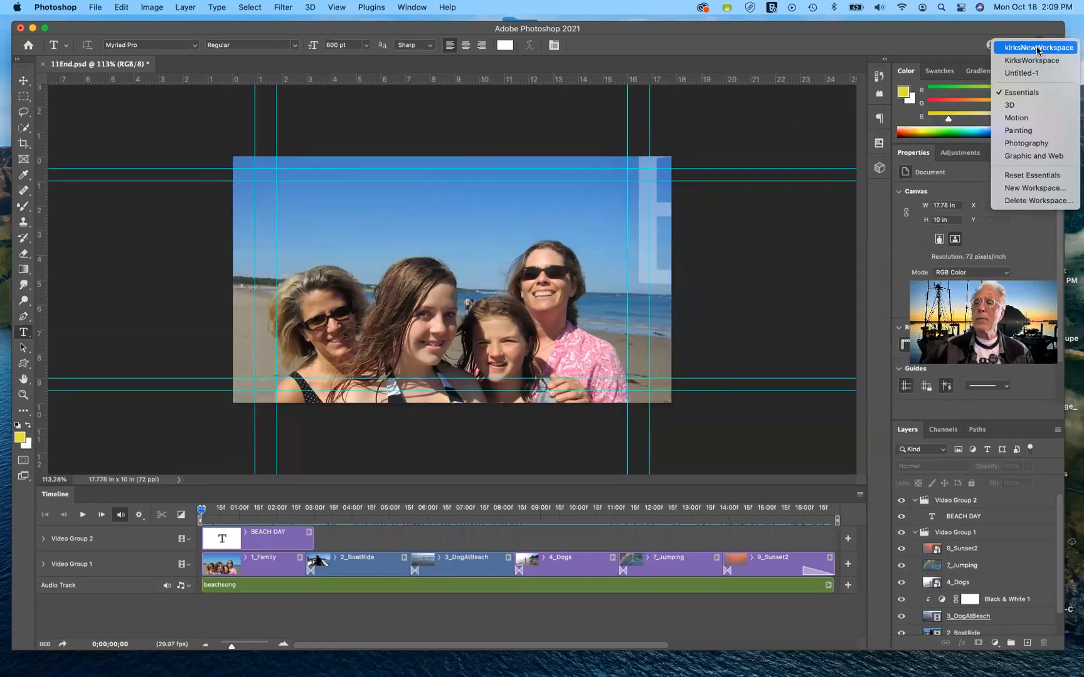
pyautogui.click(1021, 93)
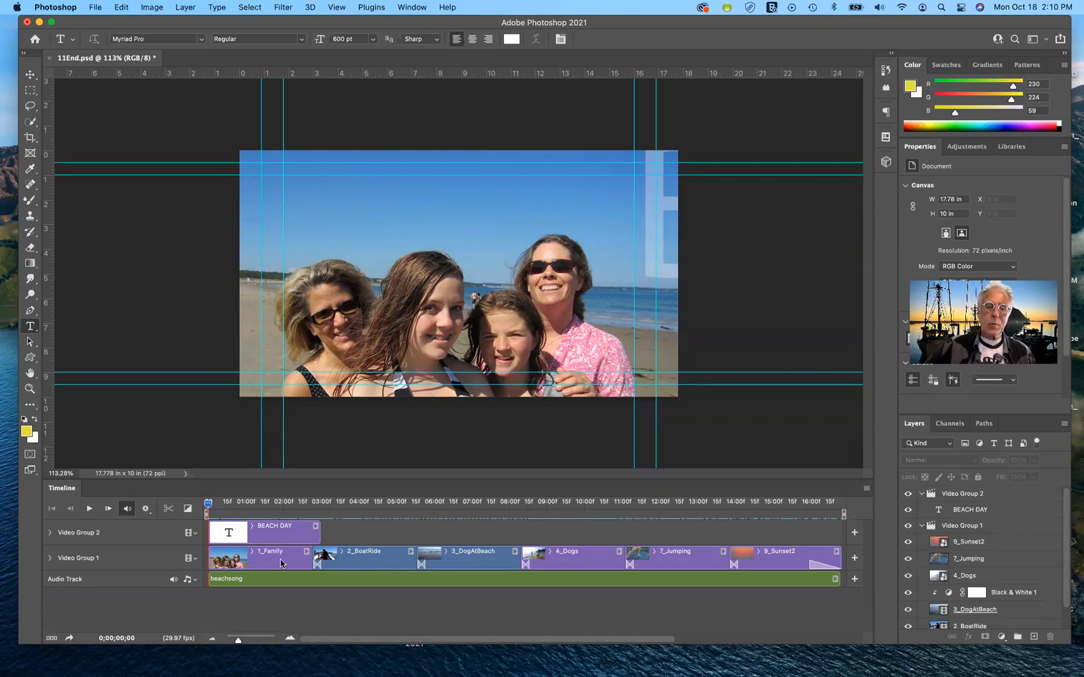
# Step: Create a new document from the HDV/HDTV 720p film and video preset, 1280 x 720 pixels at 72 ppi with a white background
pyautogui.scroll(-2, 1029, 622)
pyautogui.scroll(-1, 1016, 615)
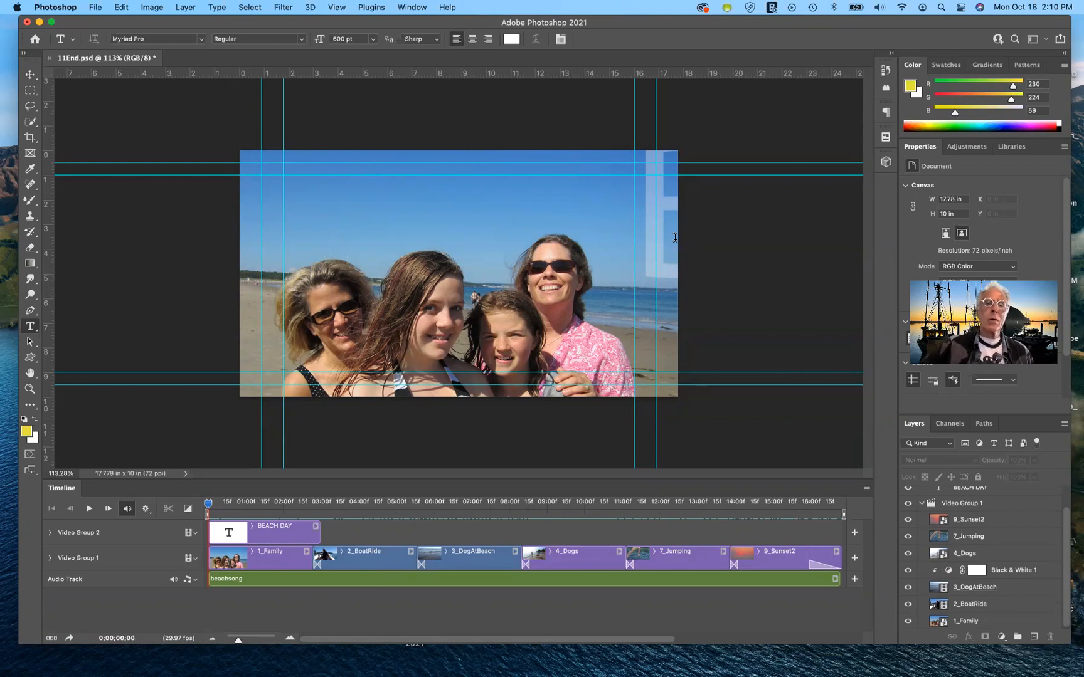
pyautogui.click(96, 9)
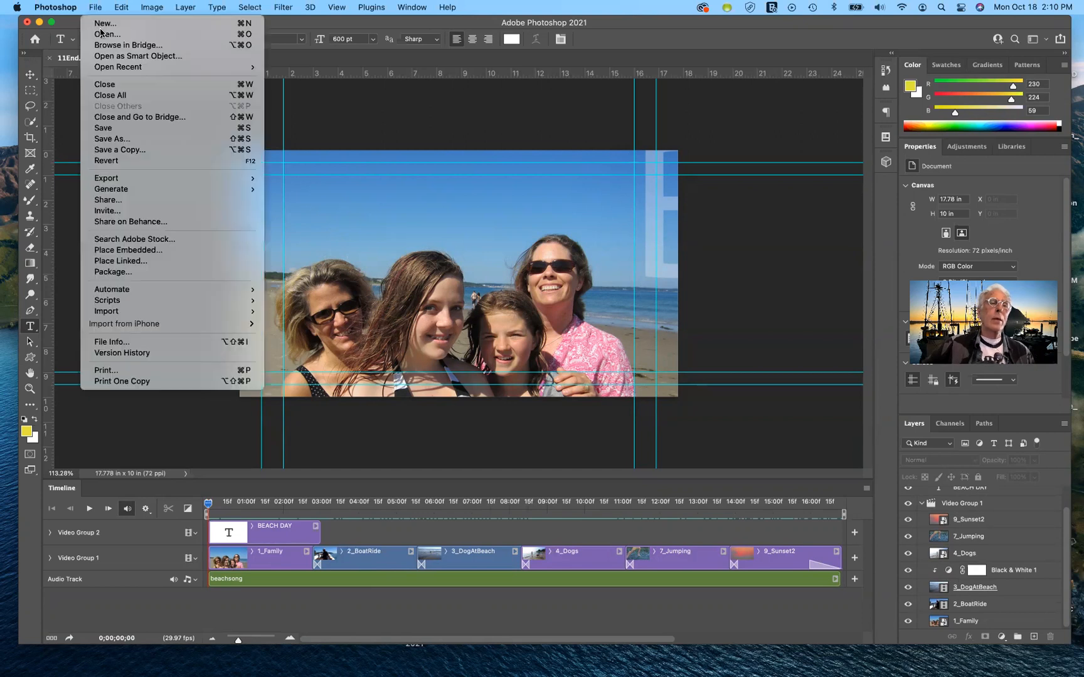
pyautogui.click(459, 163)
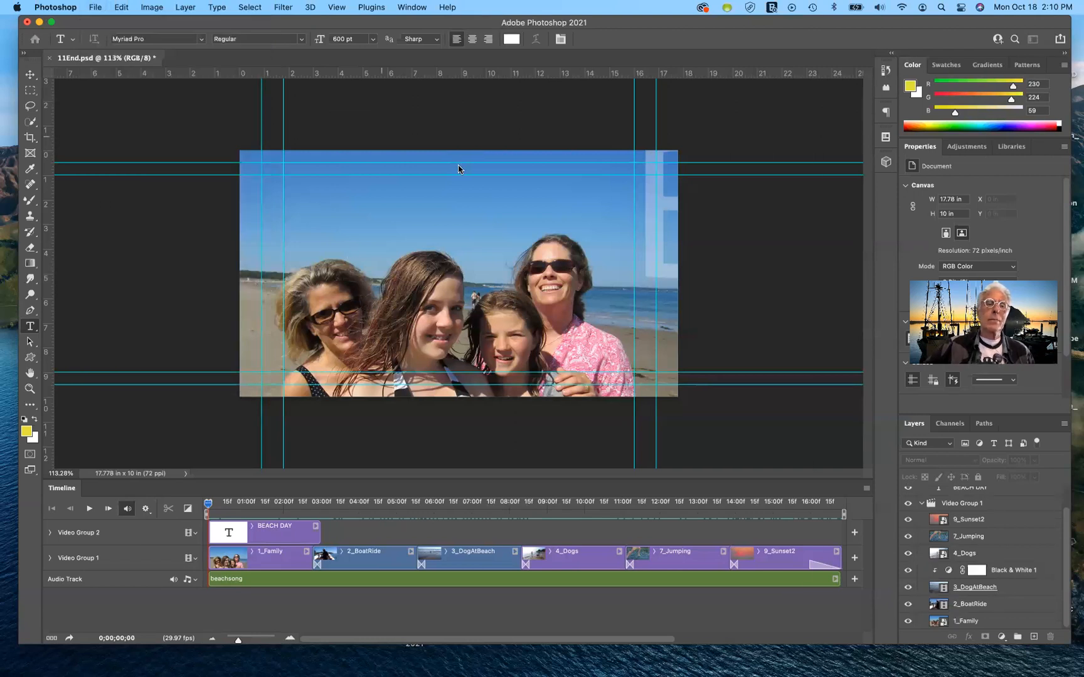
pyautogui.press('super+n')
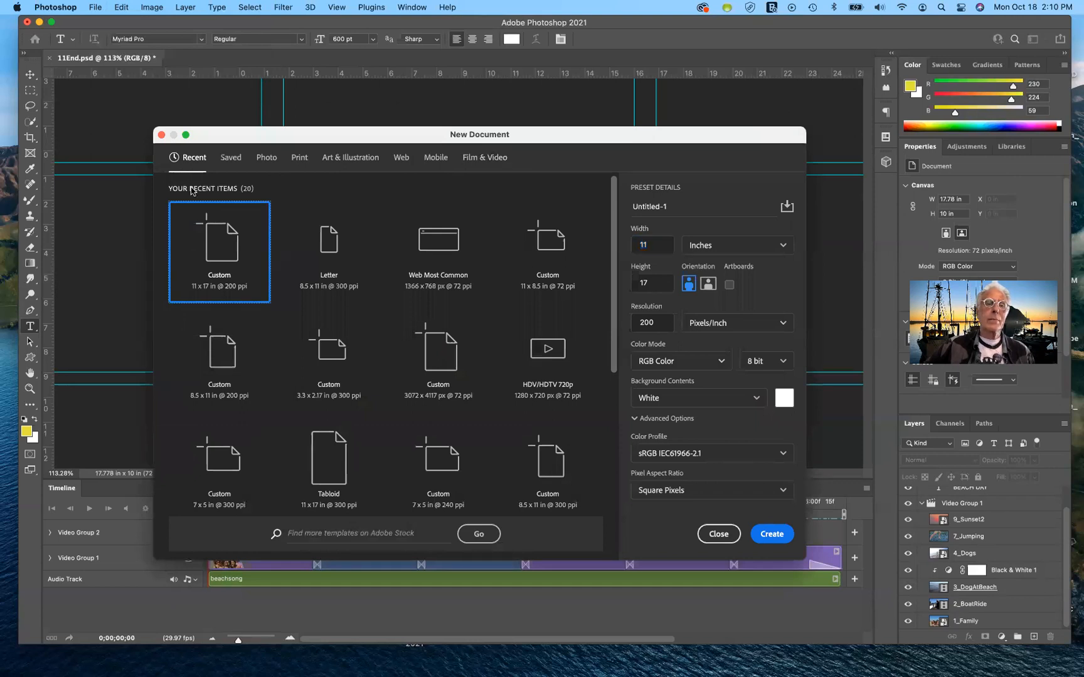
pyautogui.click(272, 162)
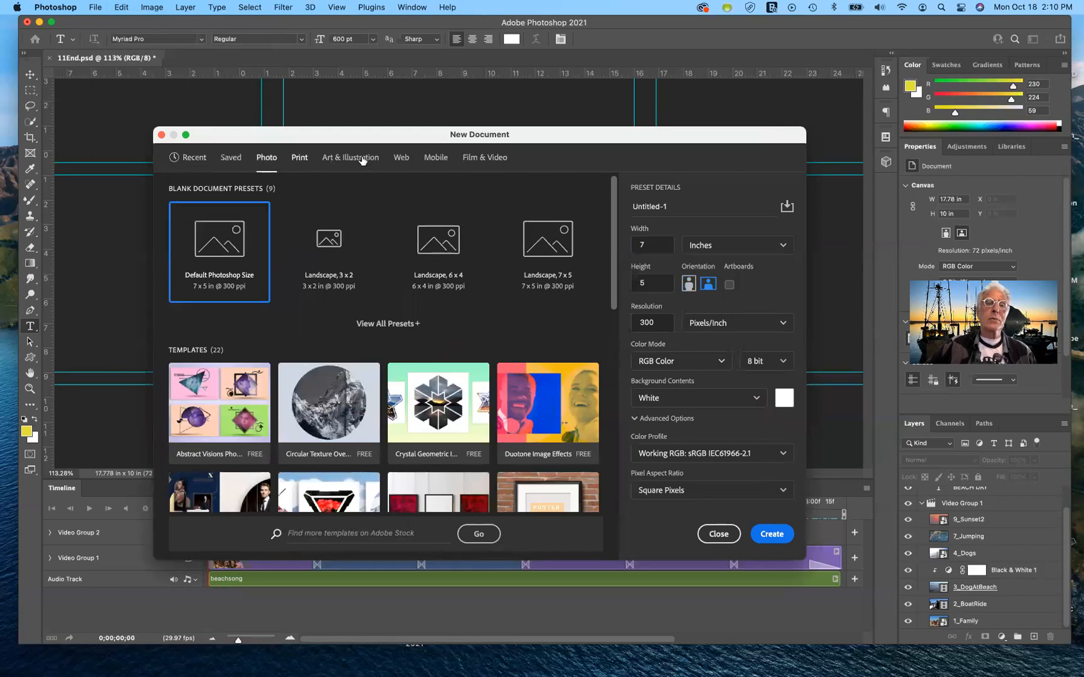
pyautogui.click(486, 159)
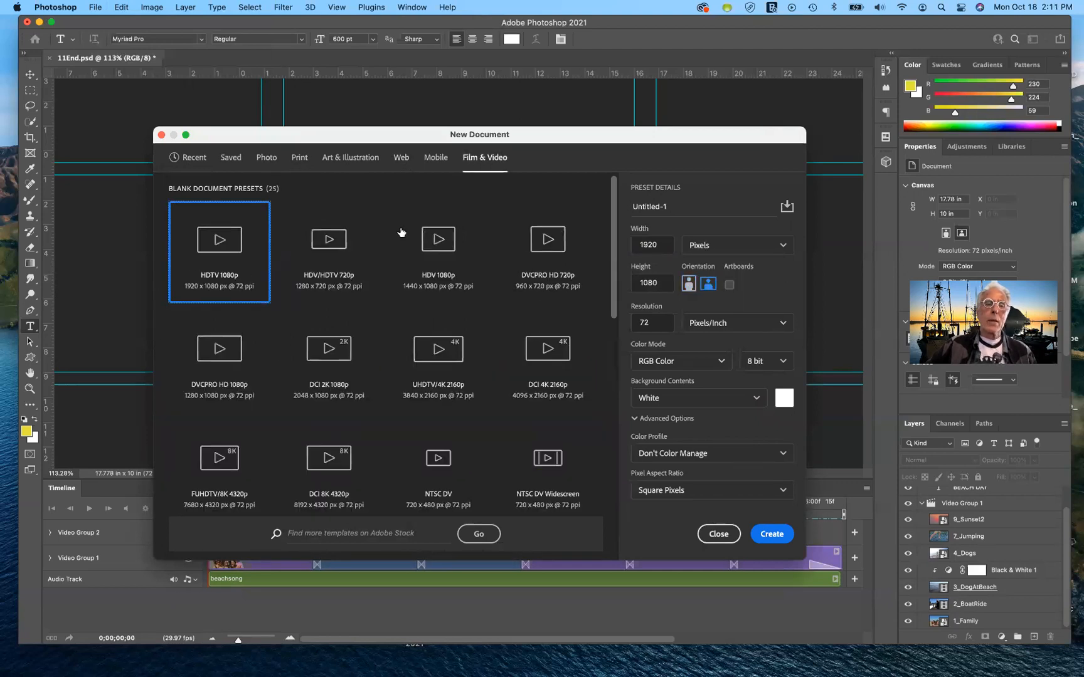
pyautogui.click(328, 242)
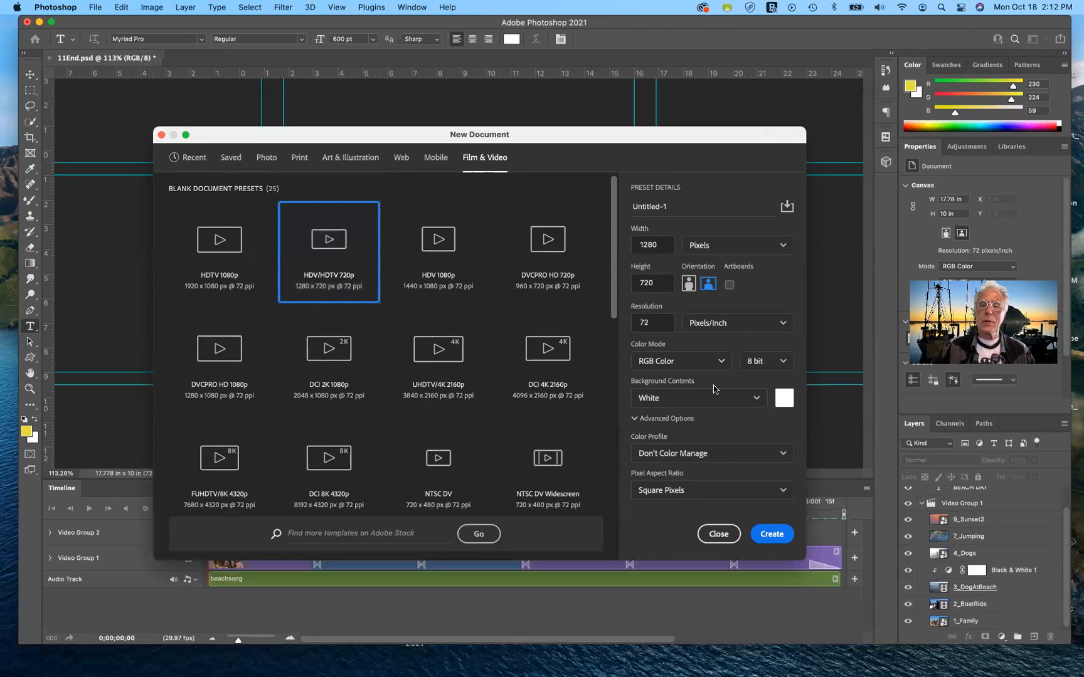
pyautogui.click(777, 534)
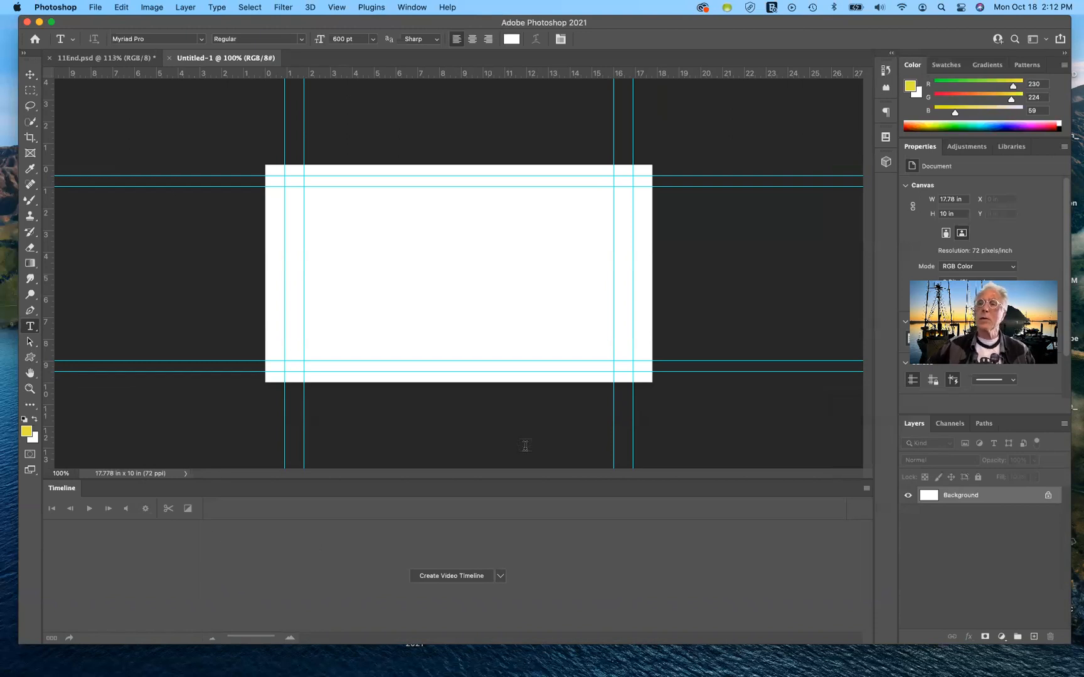
# Step: Switch to the Motion workspace and create a video timeline for the new document
pyautogui.click(1046, 40)
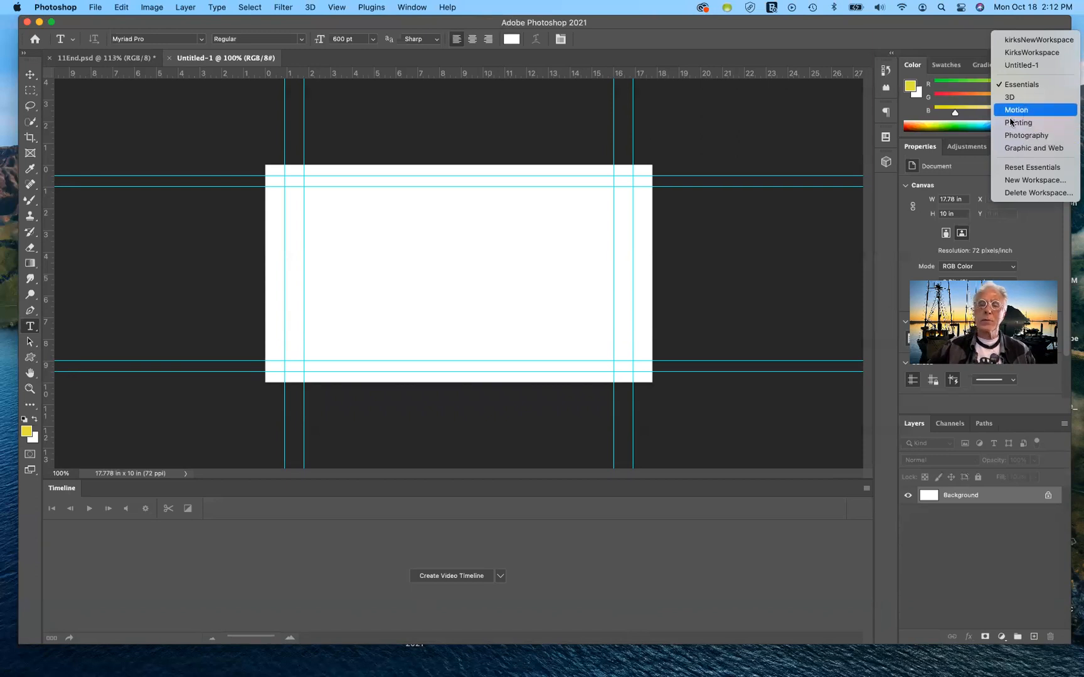
pyautogui.click(902, 158)
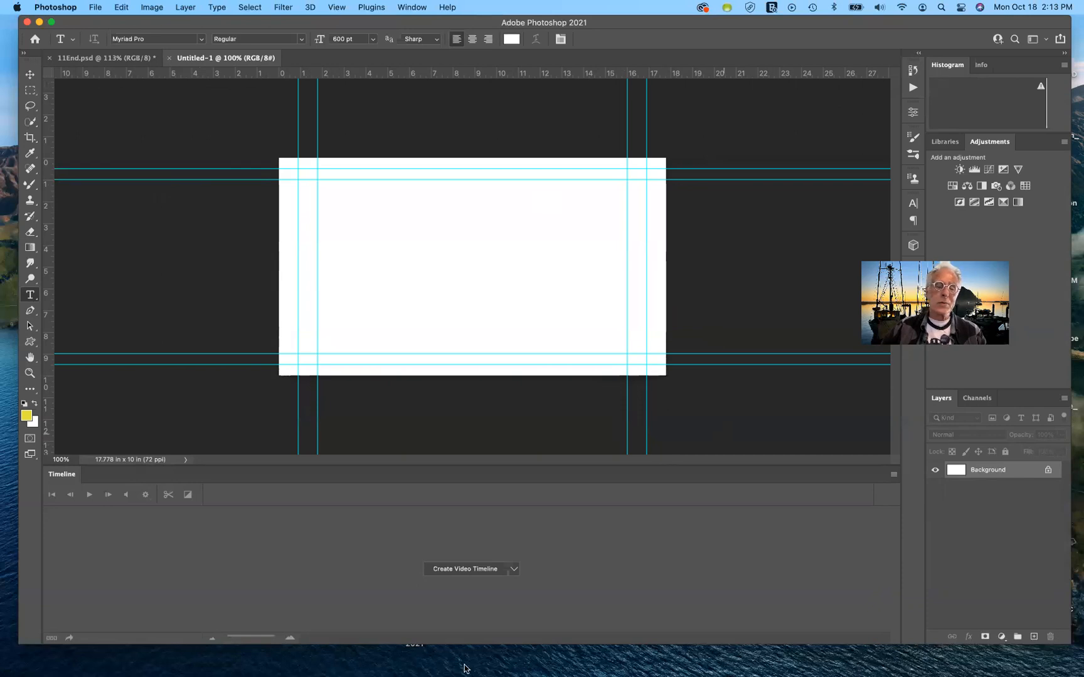
pyautogui.click(480, 571)
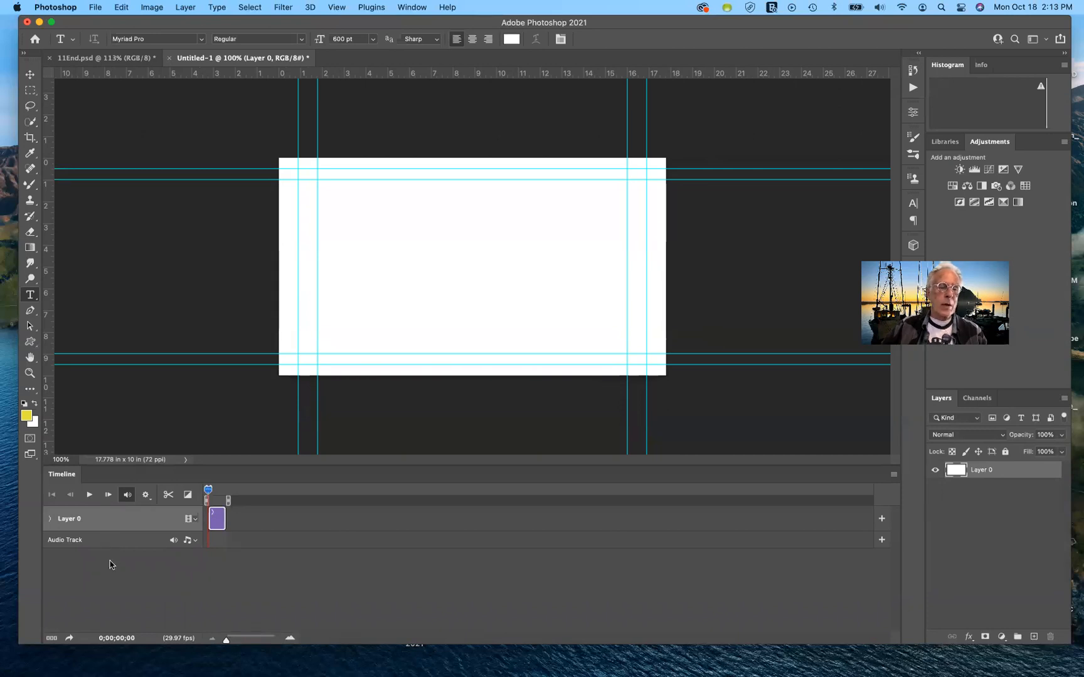
pyautogui.click(50, 518)
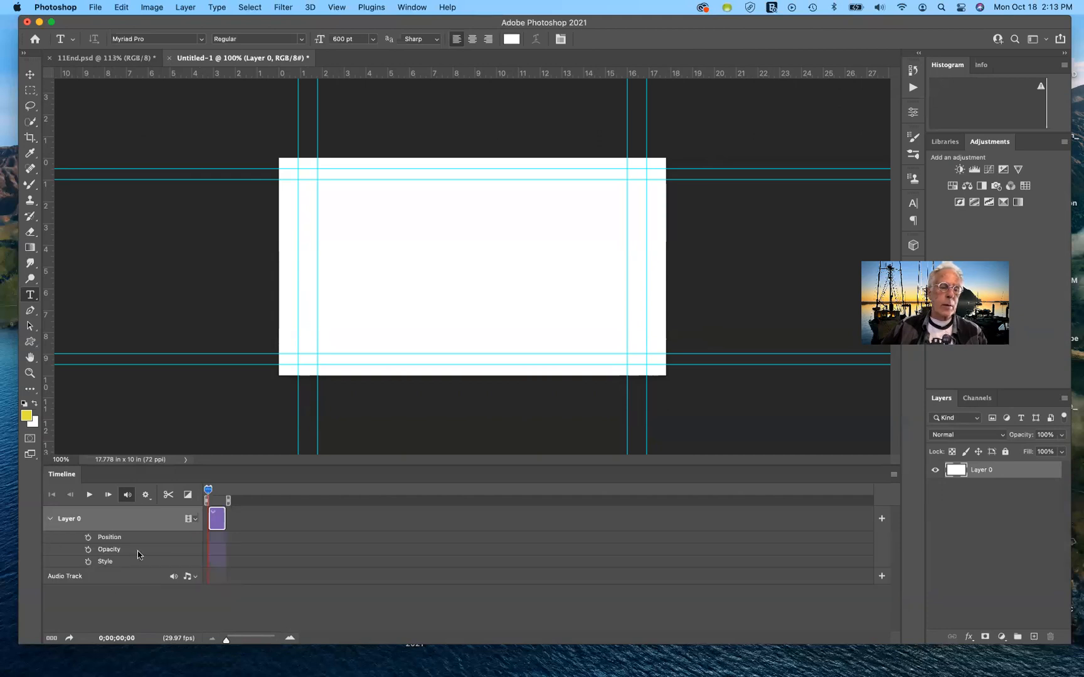
# Step: Add the six media files from 1_Family.jpg through 6_Sunset.jpg in the Lesson11 folder to the Layer 0 video track
pyautogui.click(195, 520)
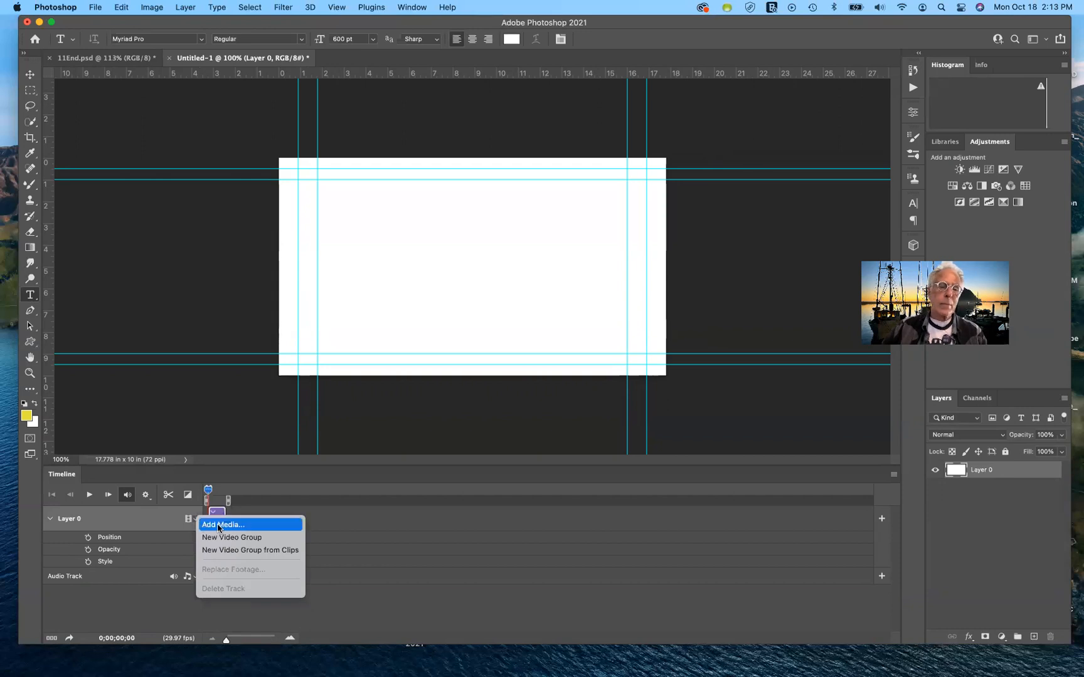
pyautogui.click(218, 525)
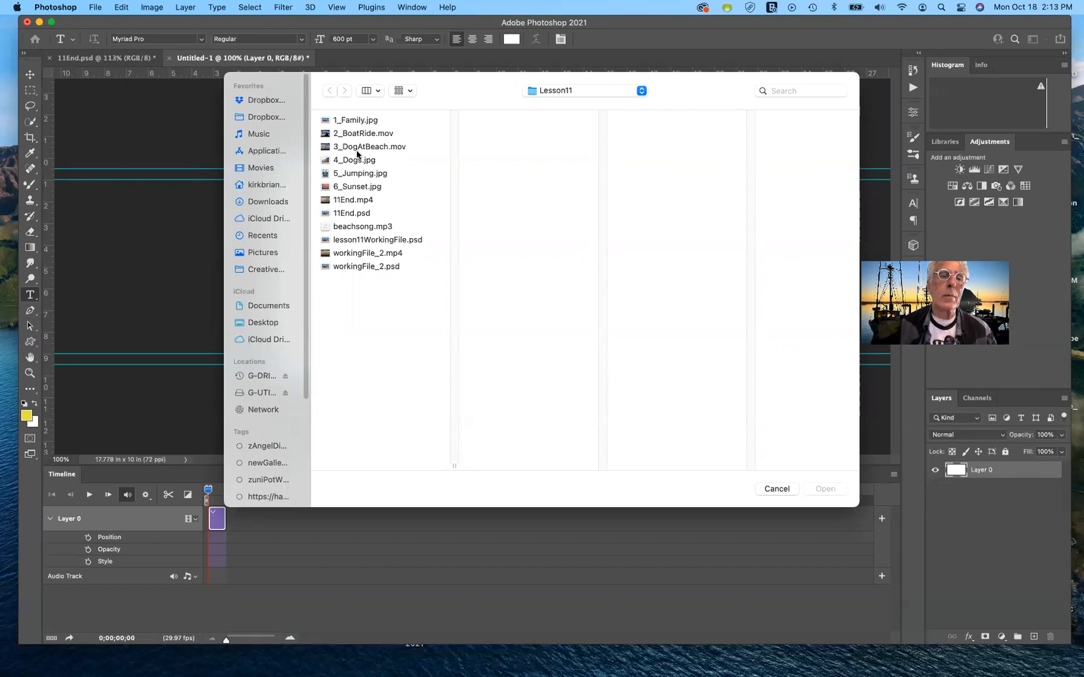
pyautogui.click(329, 120)
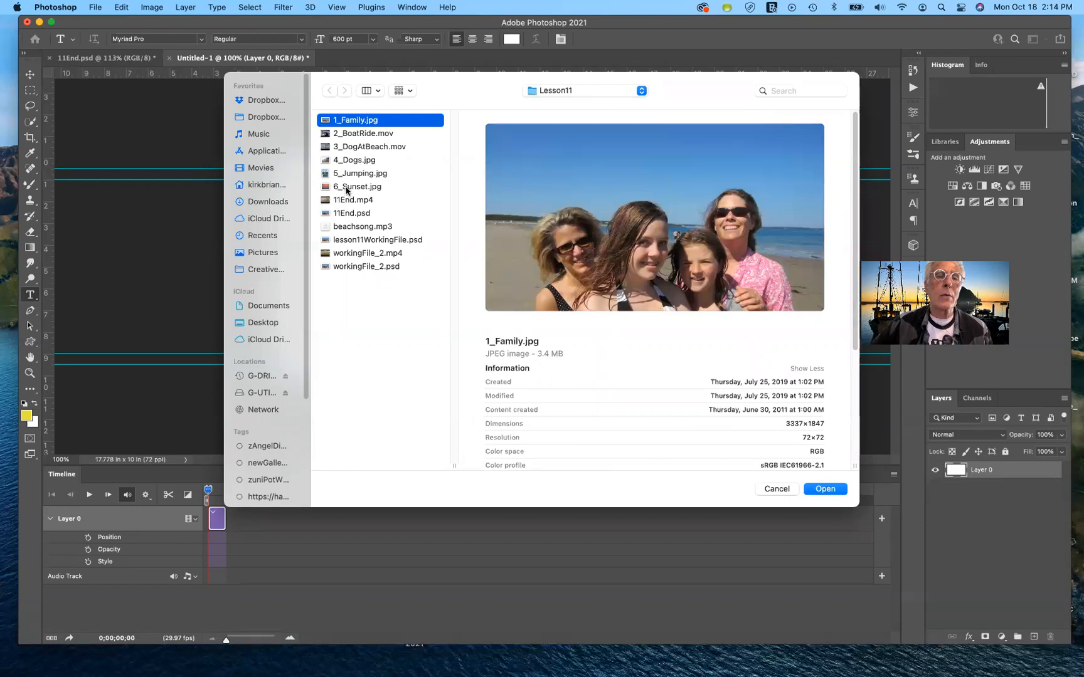
pyautogui.keyDown('shift'); pyautogui.click(346, 186); pyautogui.keyUp('shift')
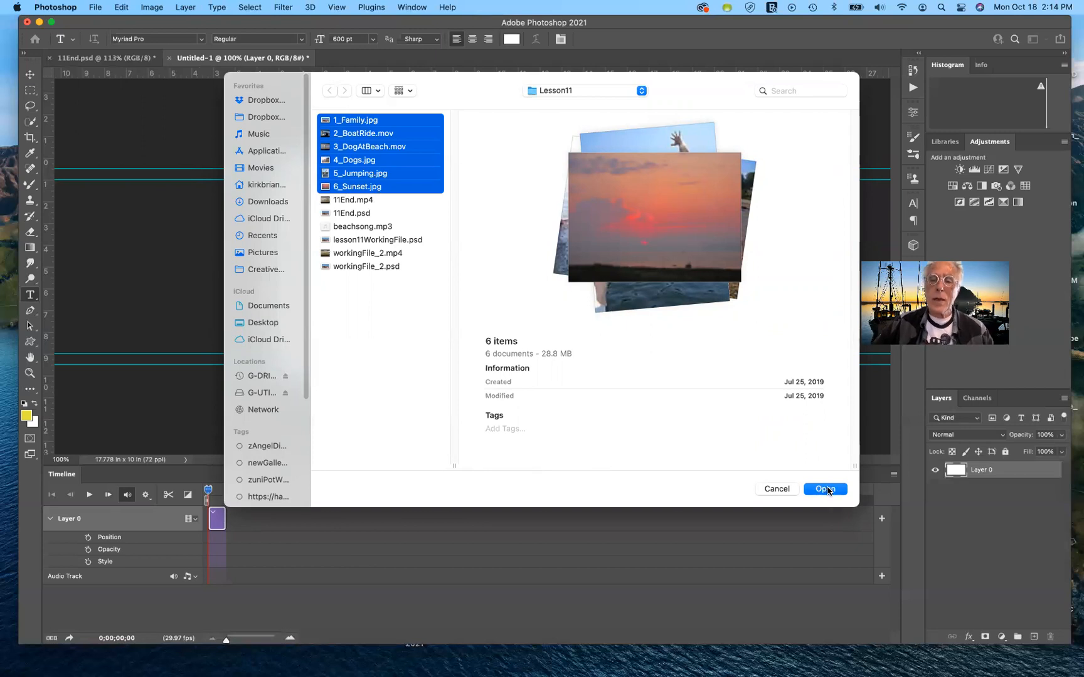
pyautogui.click(825, 489)
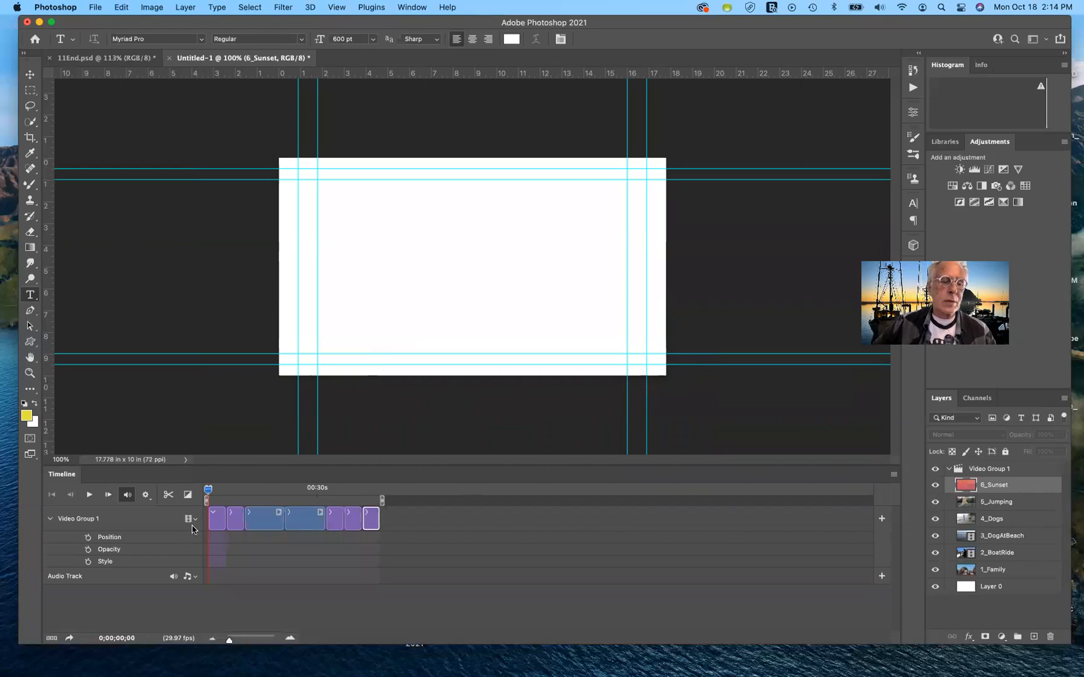
# Step: Enlarge the timeline's time scale and scrub the playhead to about 11 seconds, inside the 2_BoatRide clip
pyautogui.click(49, 523)
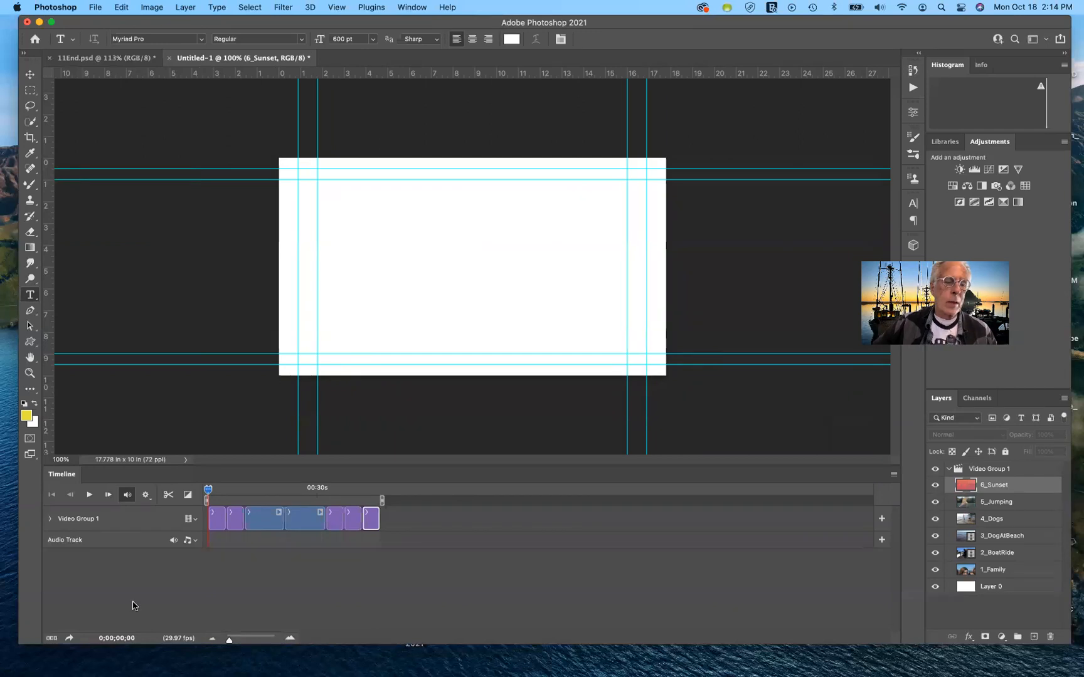
pyautogui.click(51, 520)
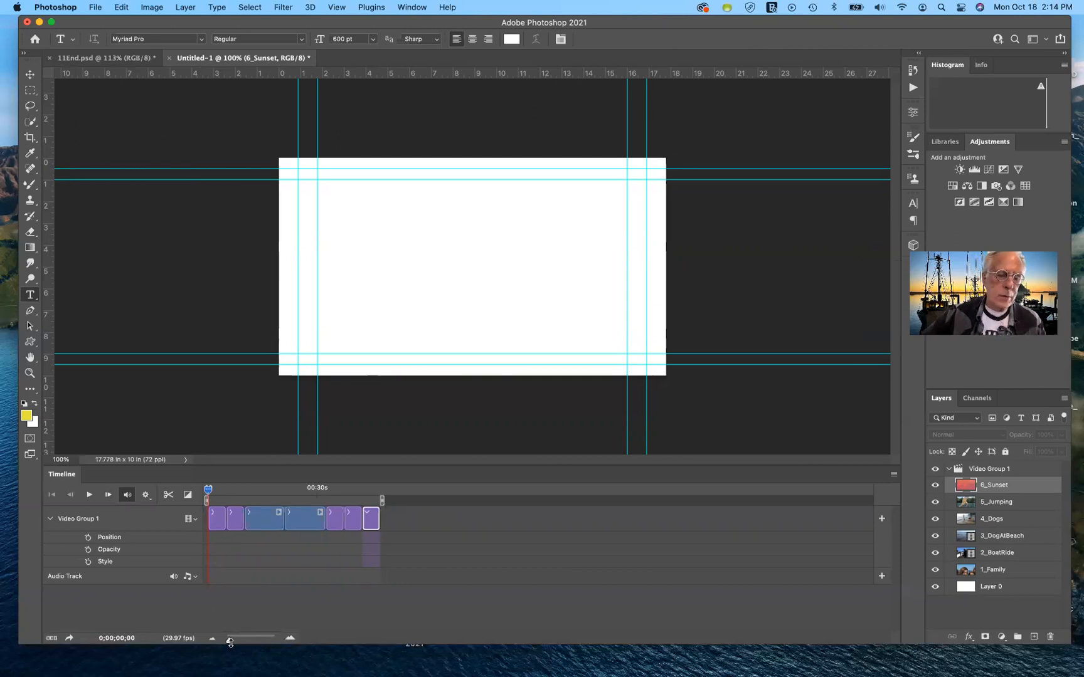
pyautogui.moveTo(230, 641); pyautogui.dragTo(235, 643)
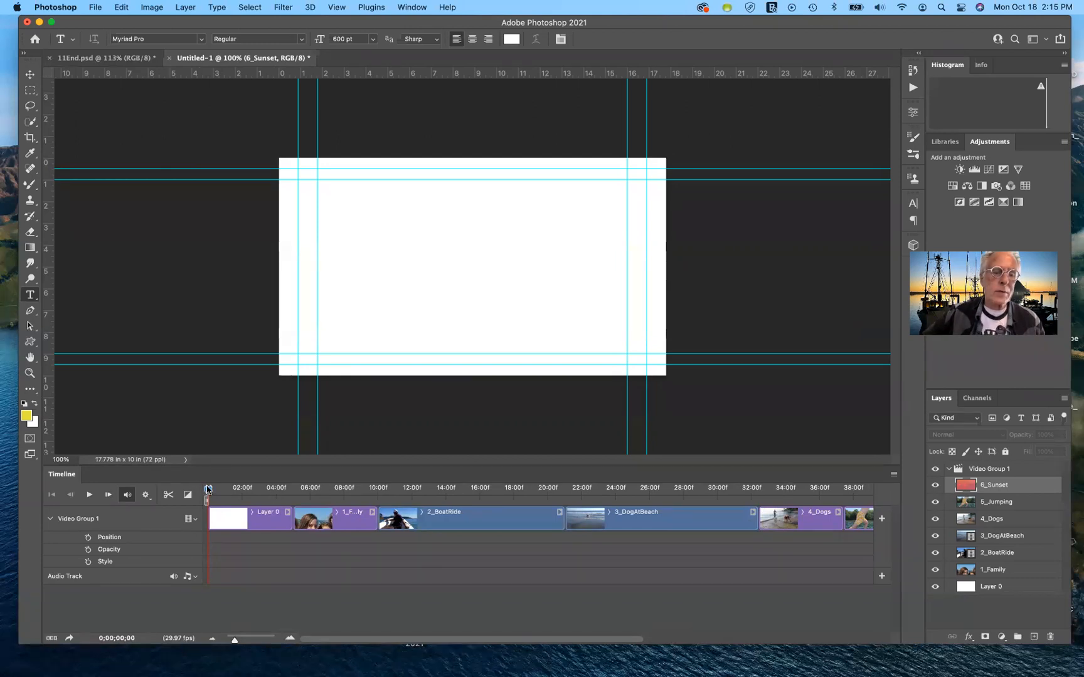
pyautogui.moveTo(207, 490); pyautogui.dragTo(401, 516)
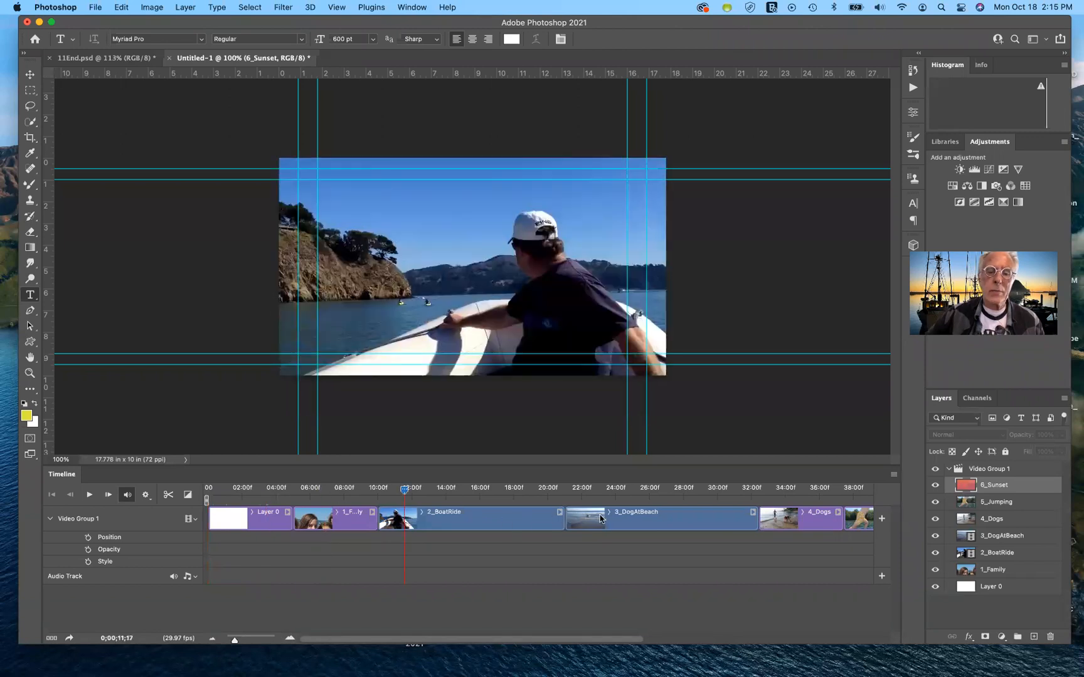
# Step: Return the playhead to the start of the timeline and delete the blank Layer 0 clip from Video Group 1
pyautogui.moveTo(619, 514); pyautogui.dragTo(141, 510)
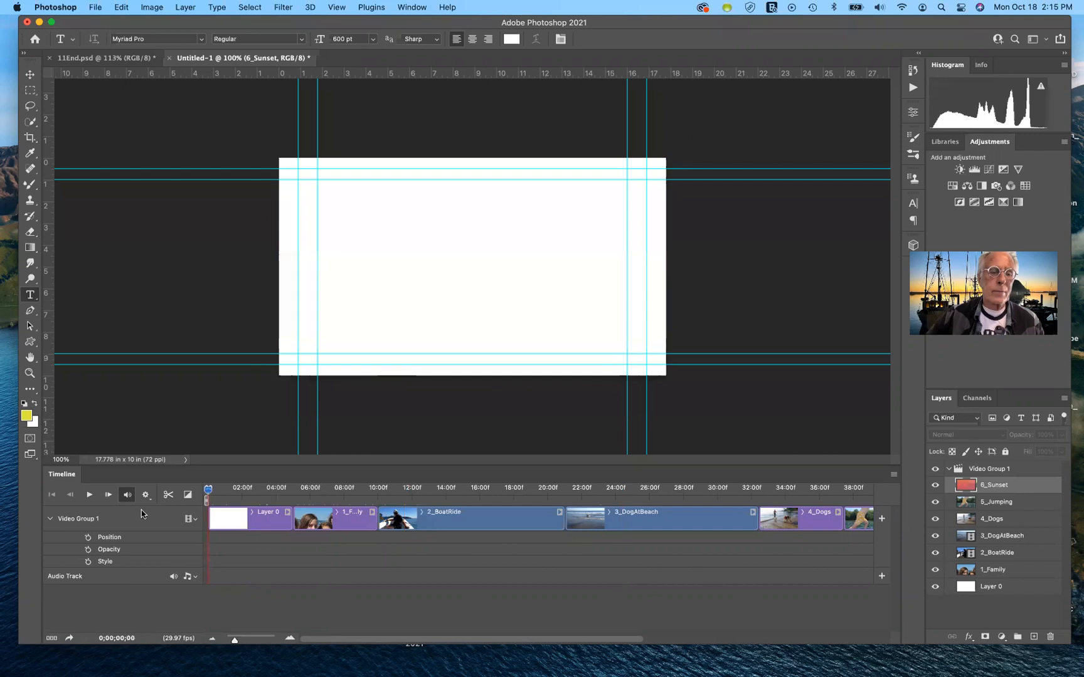
pyautogui.click(236, 529)
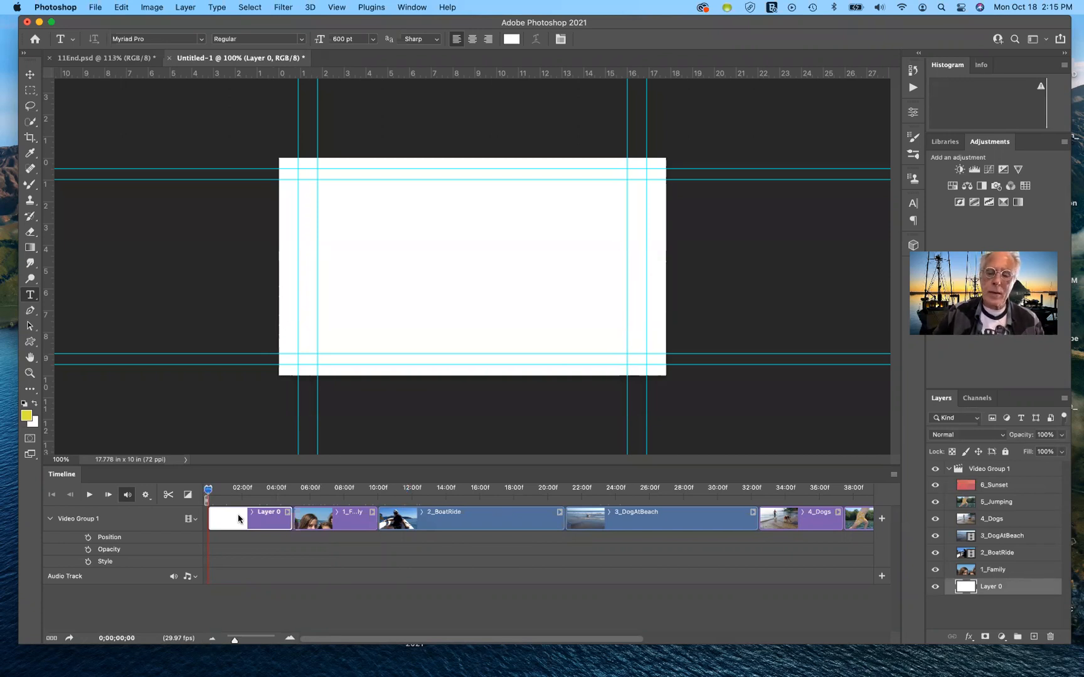
pyautogui.press('Delete')
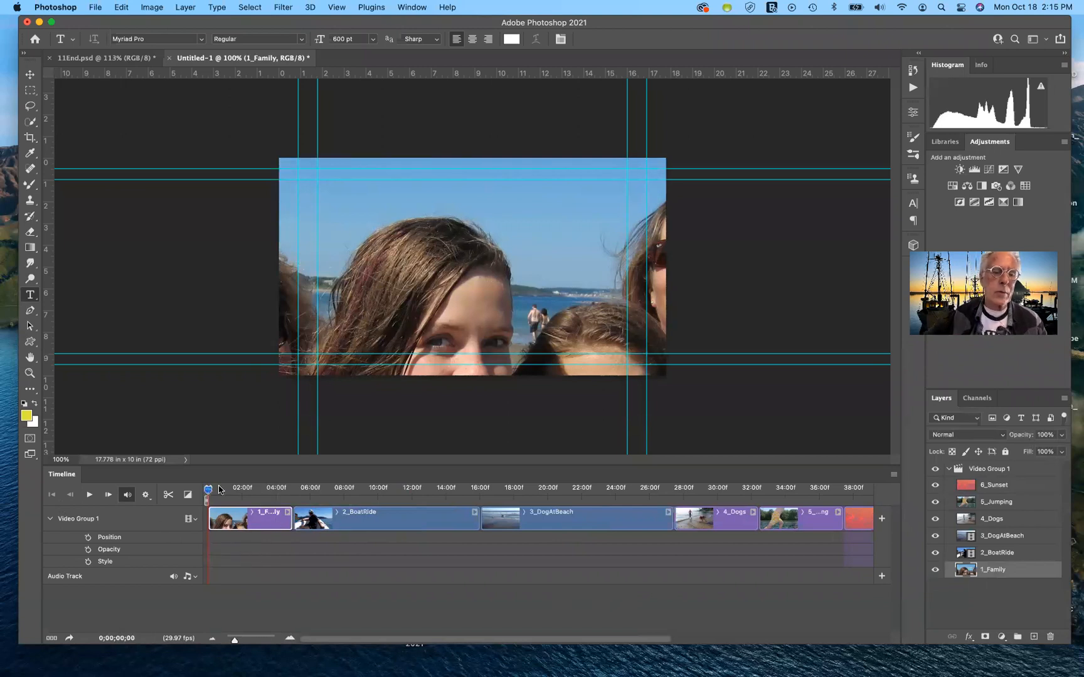
# Step: Shorten the 1_Family clip from its end to a duration of 03;01
pyautogui.click(290, 502)
pyautogui.click(265, 502)
pyautogui.click(252, 503)
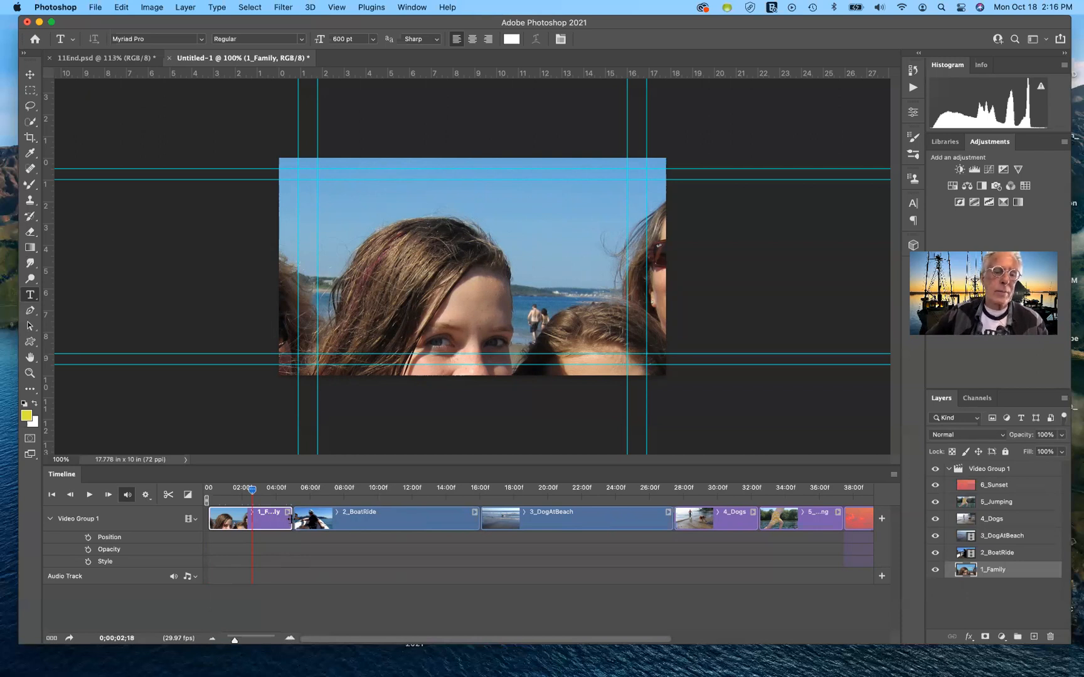
pyautogui.moveTo(292, 519); pyautogui.dragTo(283, 521)
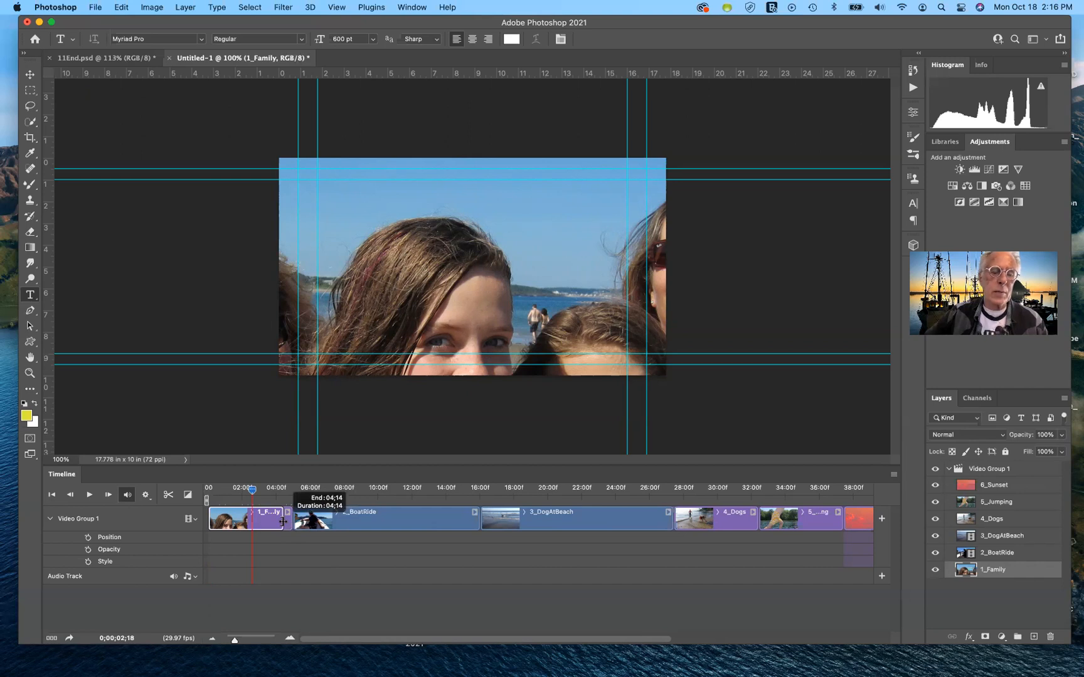
pyautogui.moveTo(283, 522); pyautogui.dragTo(259, 525)
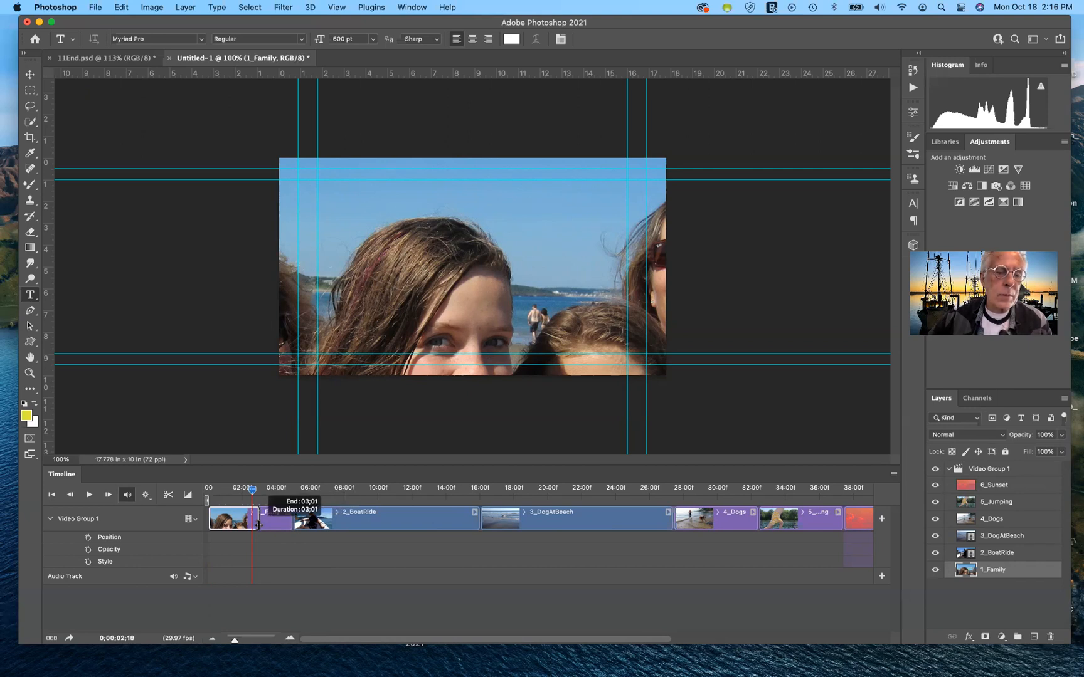
pyautogui.moveTo(258, 525); pyautogui.dragTo(258, 525)
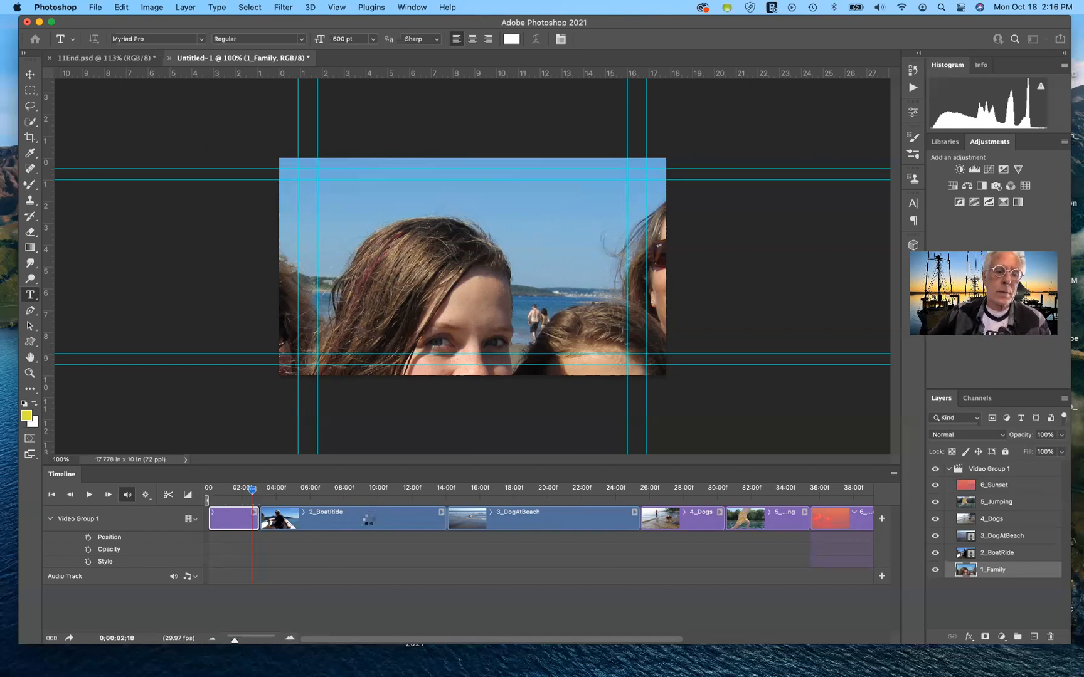
pyautogui.click(254, 513)
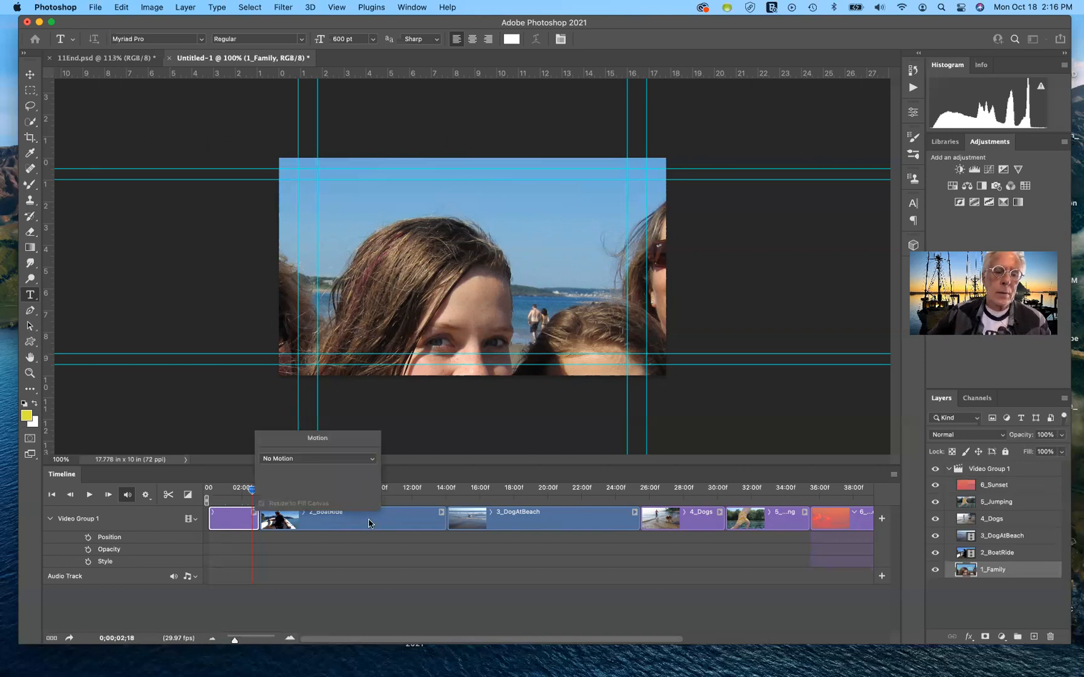
pyautogui.click(373, 461)
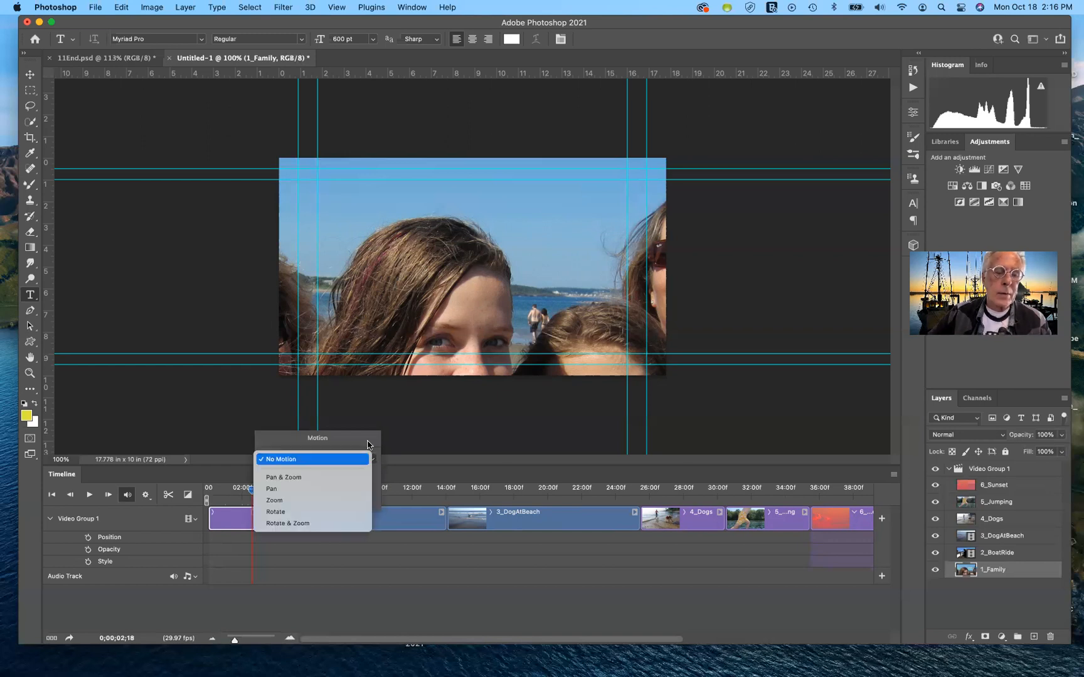
pyautogui.click(364, 441)
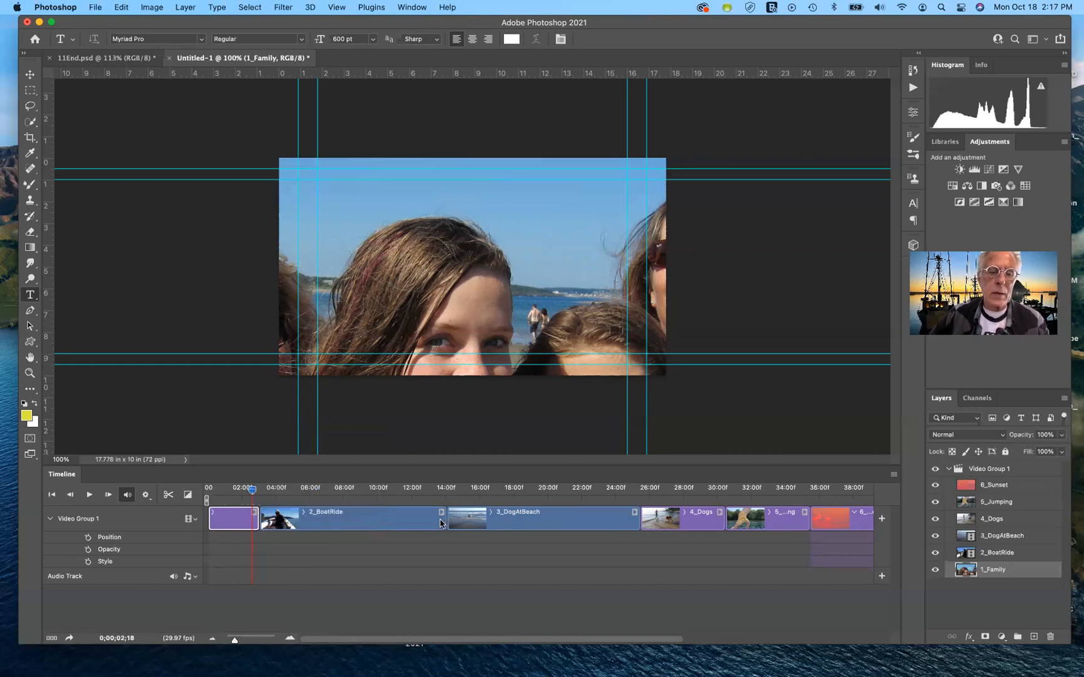
# Step: Trim the end of the 2_BoatRide clip to a 03;00 duration and set the 3_DogAtBeach clip's duration to 3 s
pyautogui.moveTo(423, 523); pyautogui.dragTo(311, 522)
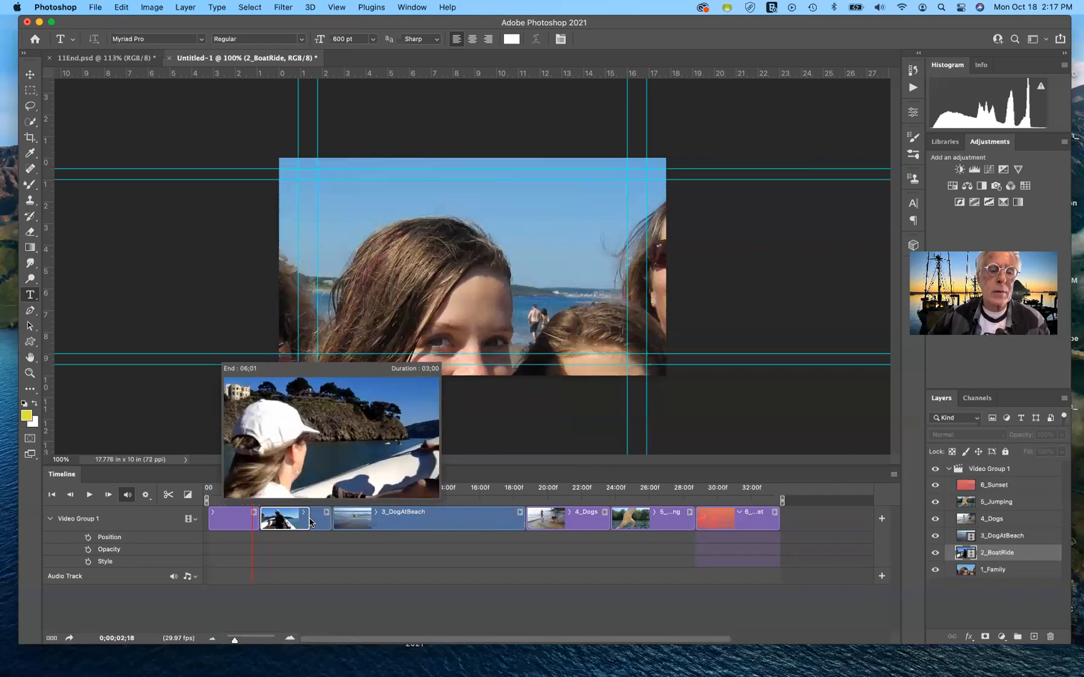
pyautogui.moveTo(304, 604); pyautogui.dragTo(305, 602)
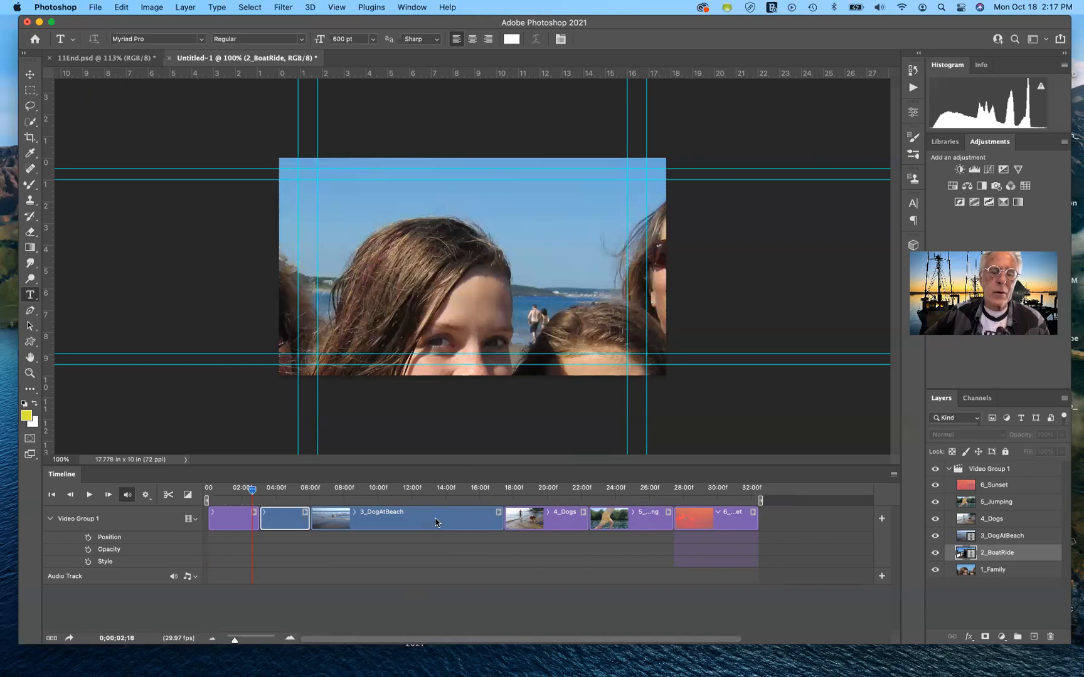
pyautogui.click(498, 513)
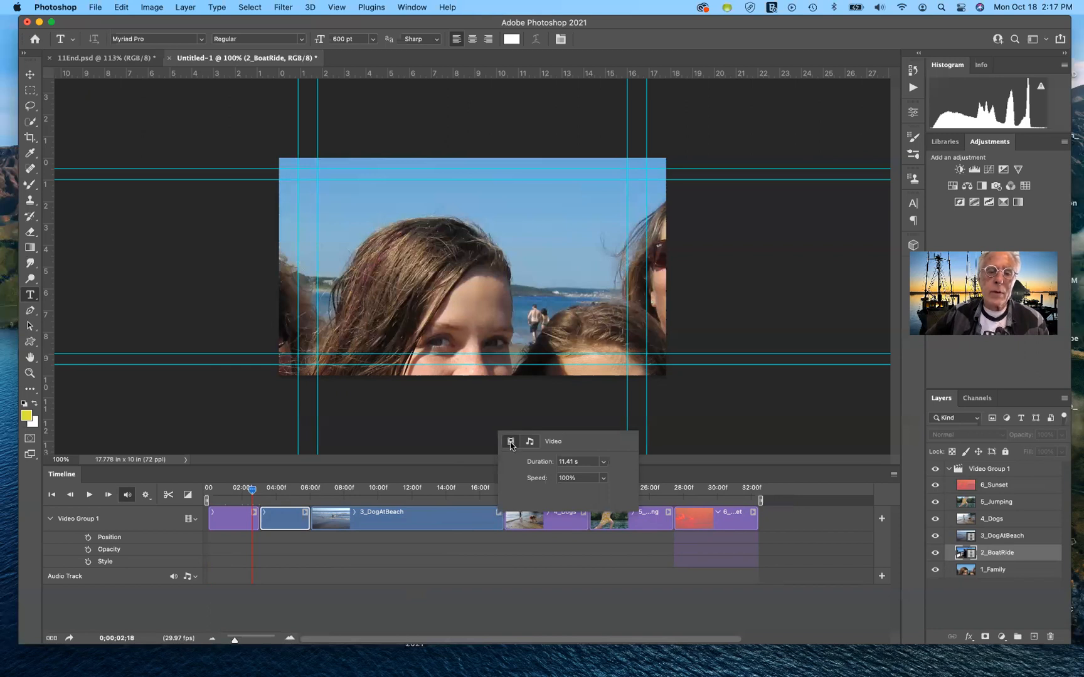
pyautogui.click(530, 443)
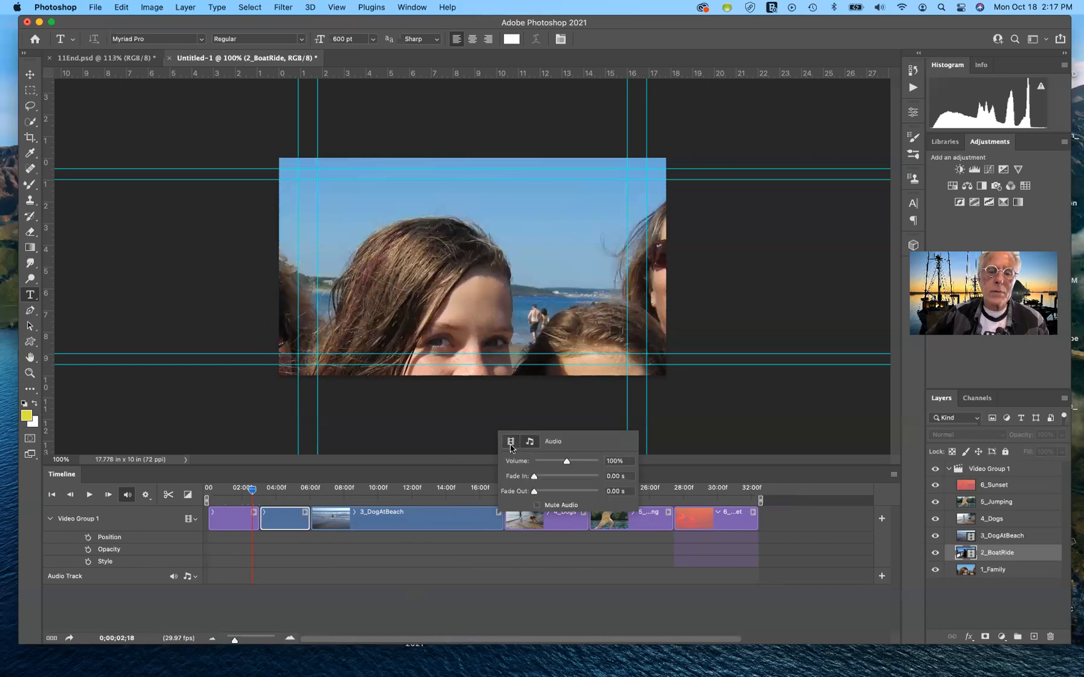
pyautogui.click(511, 444)
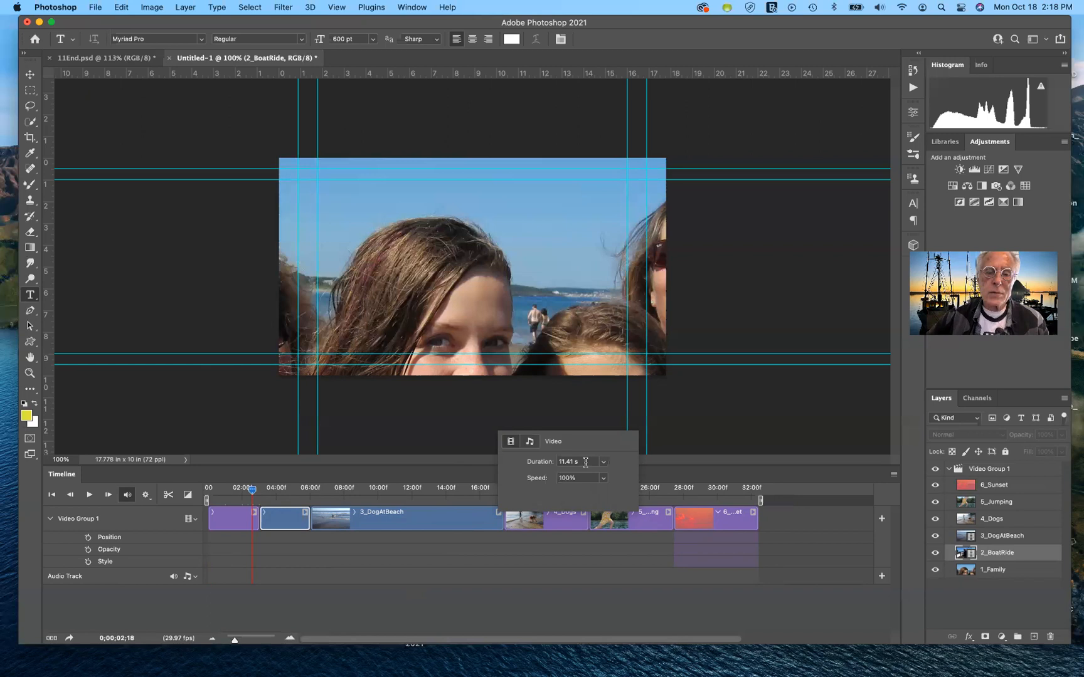
pyautogui.click(530, 465)
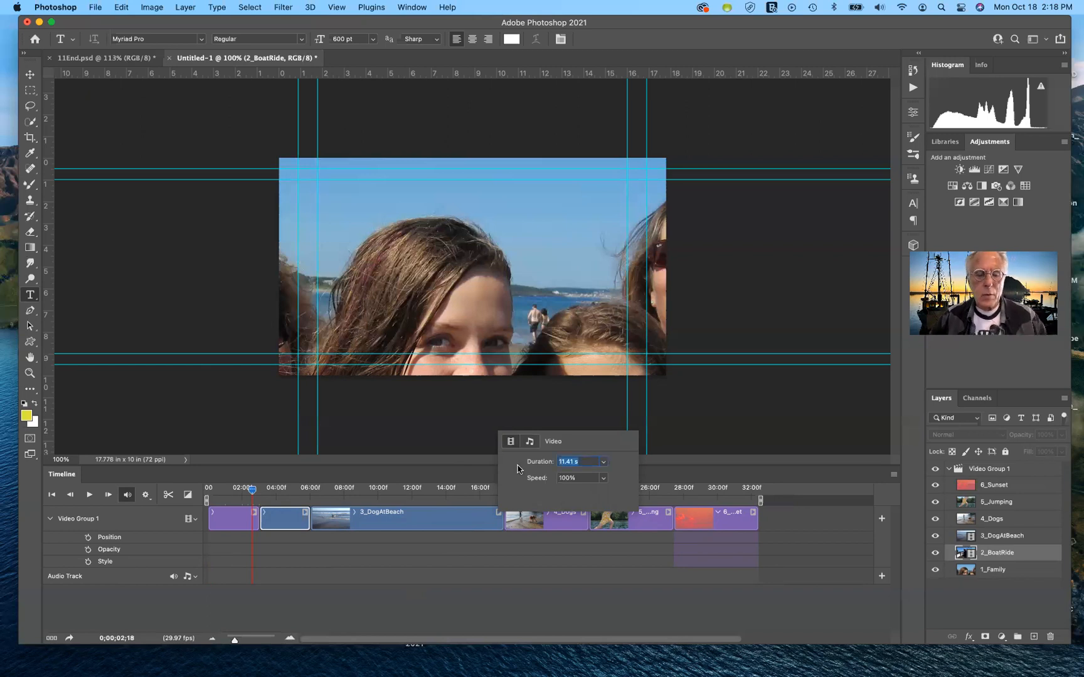
pyautogui.write('30')
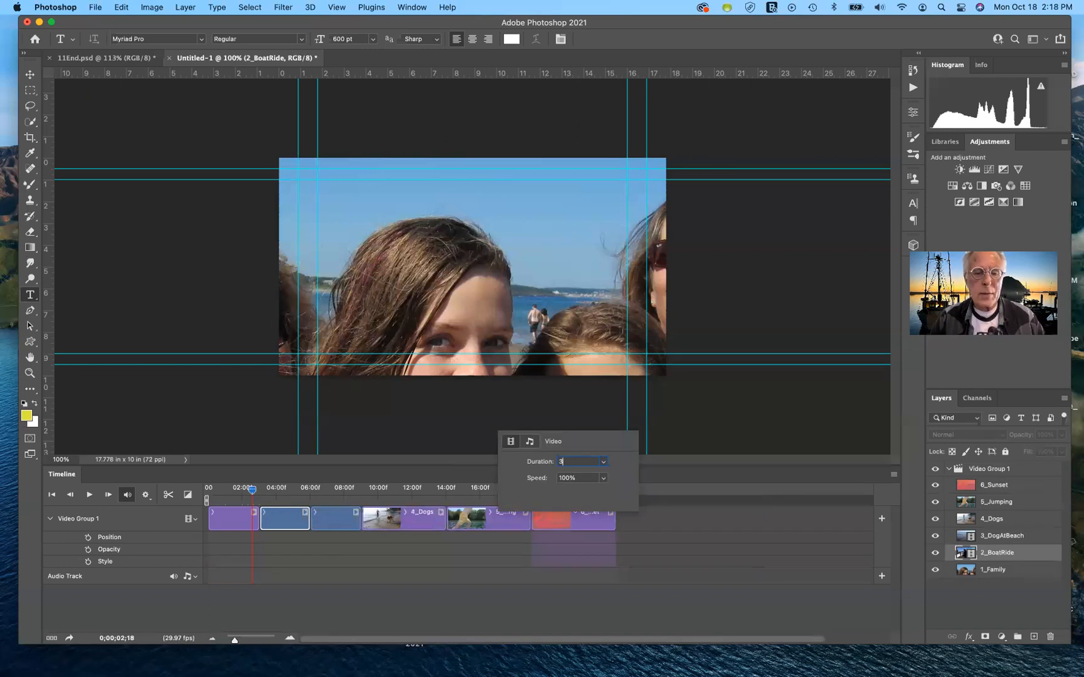
pyautogui.press('Tab')
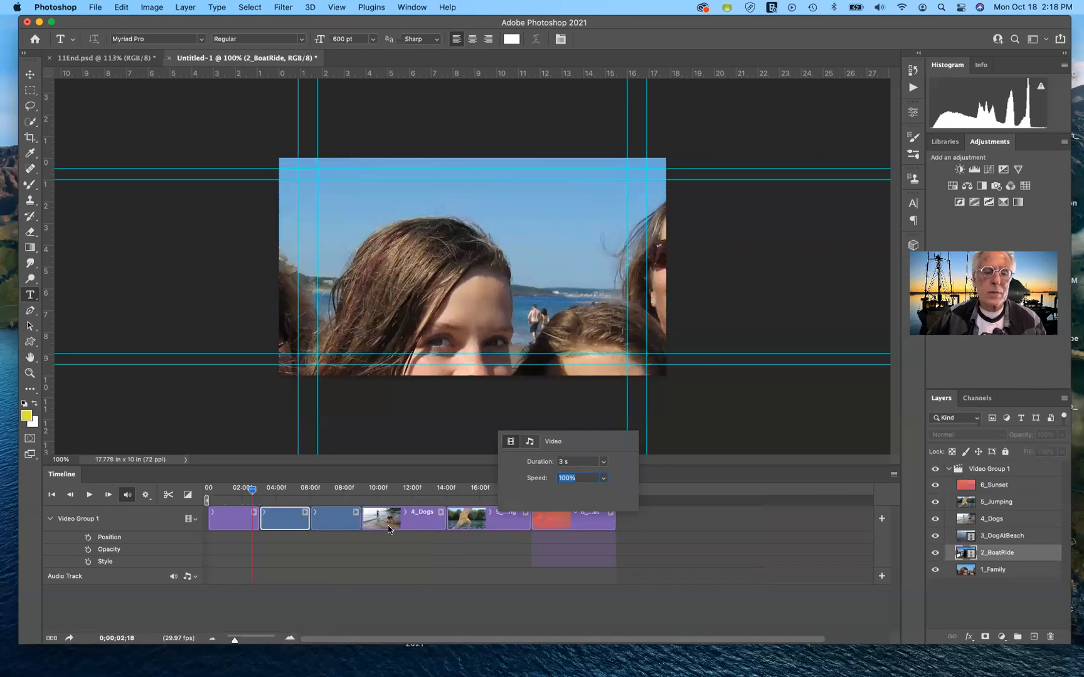
# Step: Shorten the 4_Dogs and 5_Jumping clips from their ends to about 3 seconds each
pyautogui.click(420, 528)
pyautogui.click(423, 527)
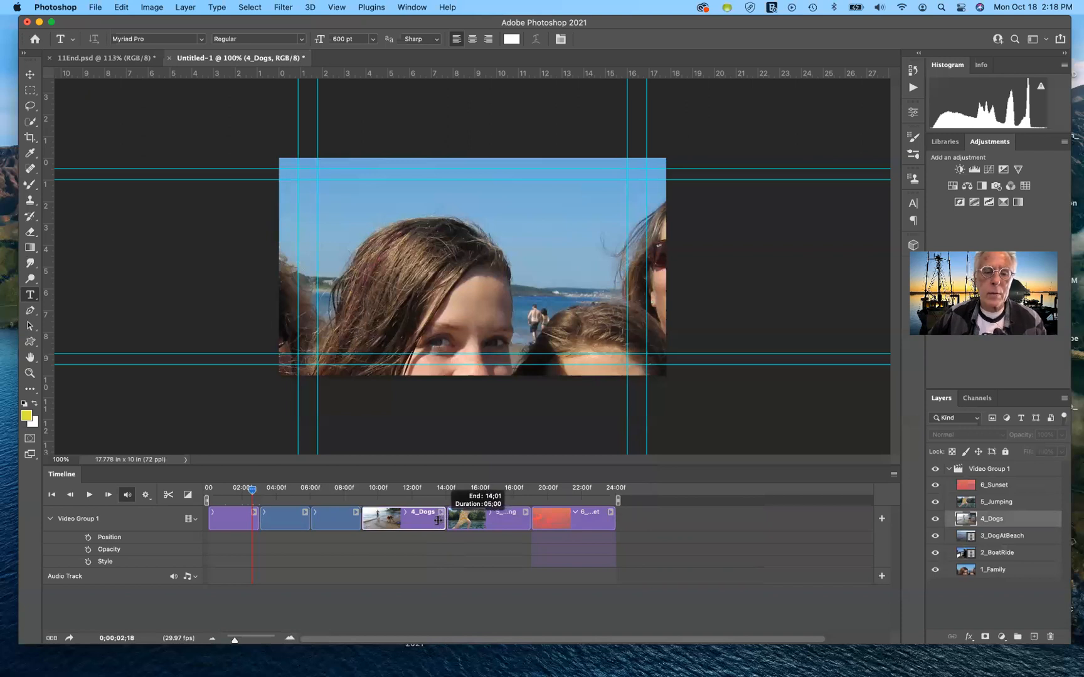
pyautogui.moveTo(435, 521); pyautogui.dragTo(409, 524)
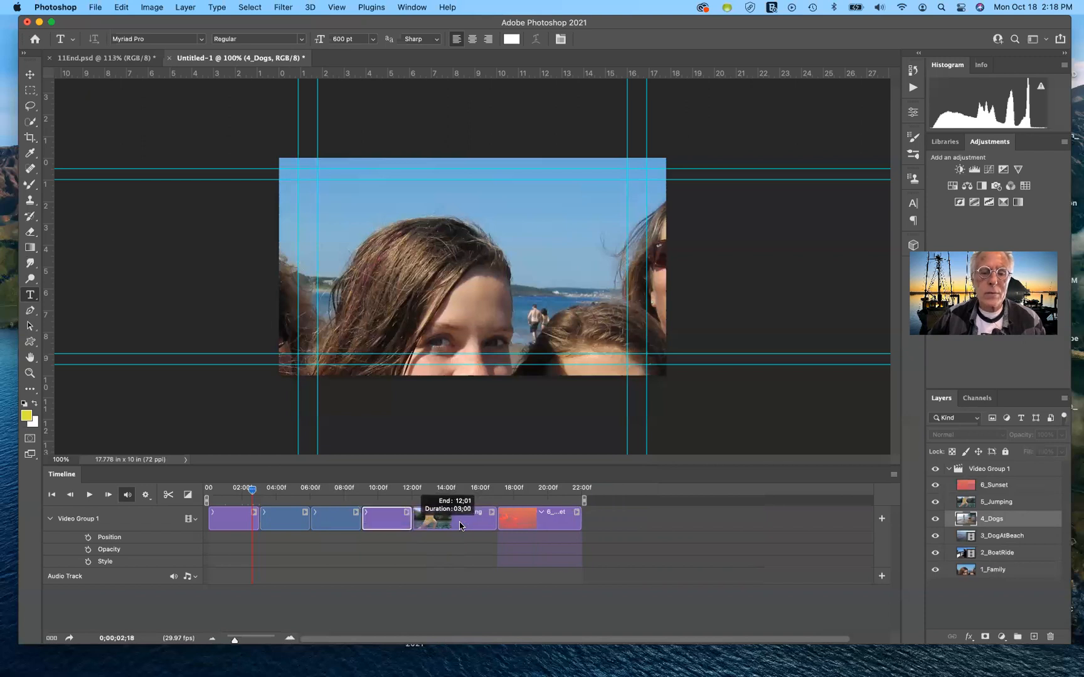
pyautogui.click(468, 521)
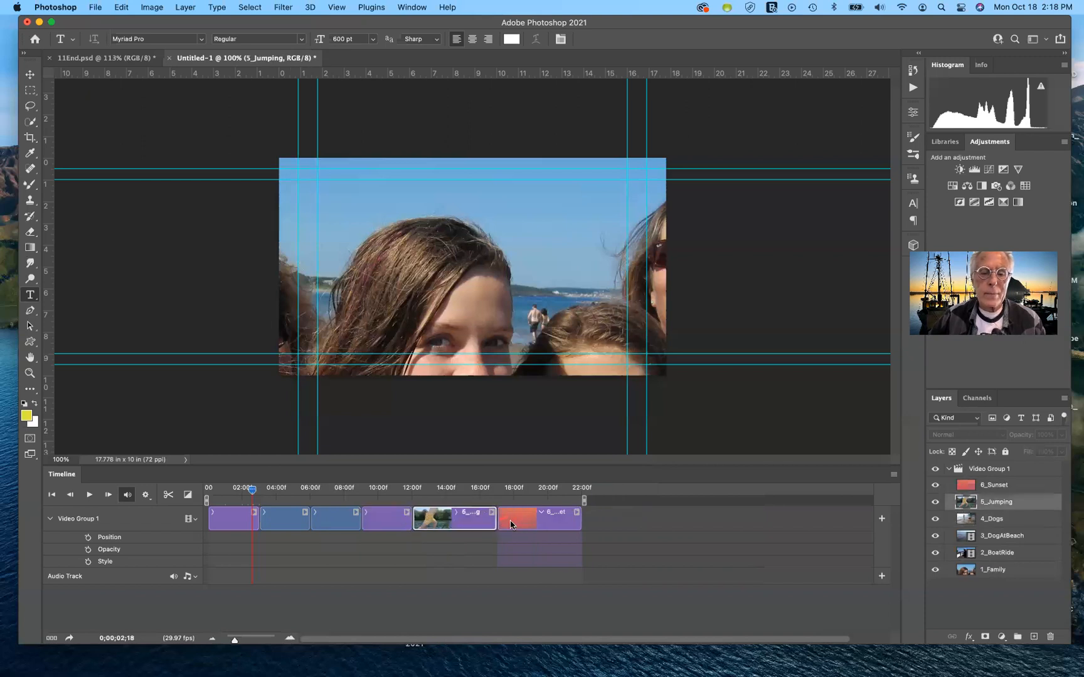
pyautogui.moveTo(495, 519); pyautogui.dragTo(461, 520)
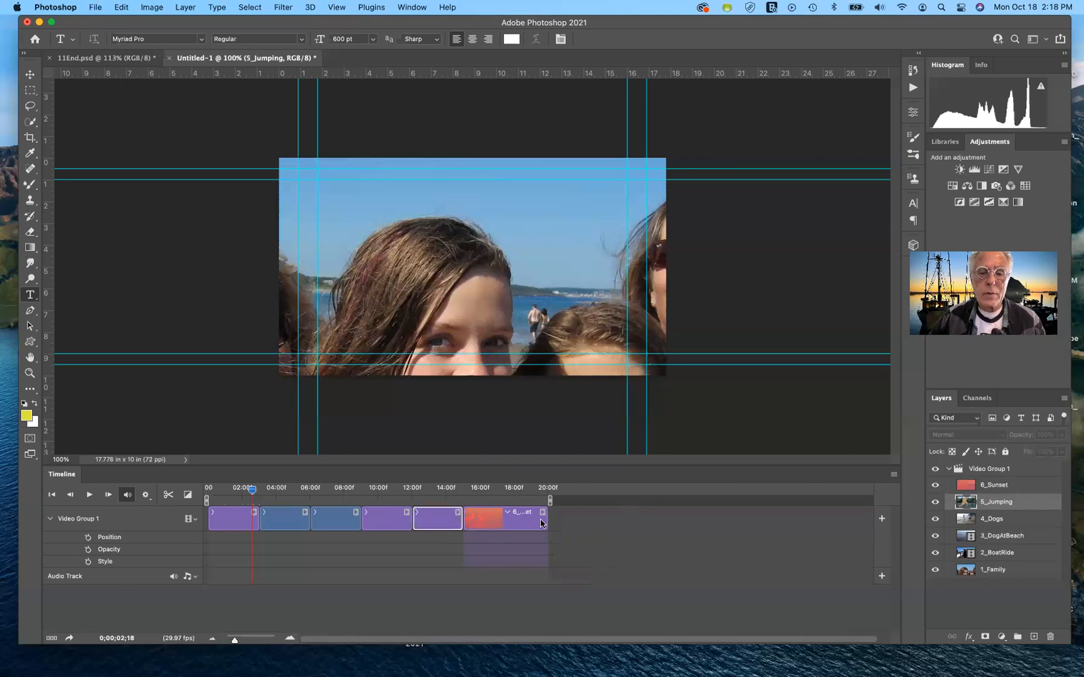
# Step: Shorten the 6_Sunset clip to about 3 seconds and enlarge the timeline's time scale so the clip names fit
pyautogui.click(547, 524)
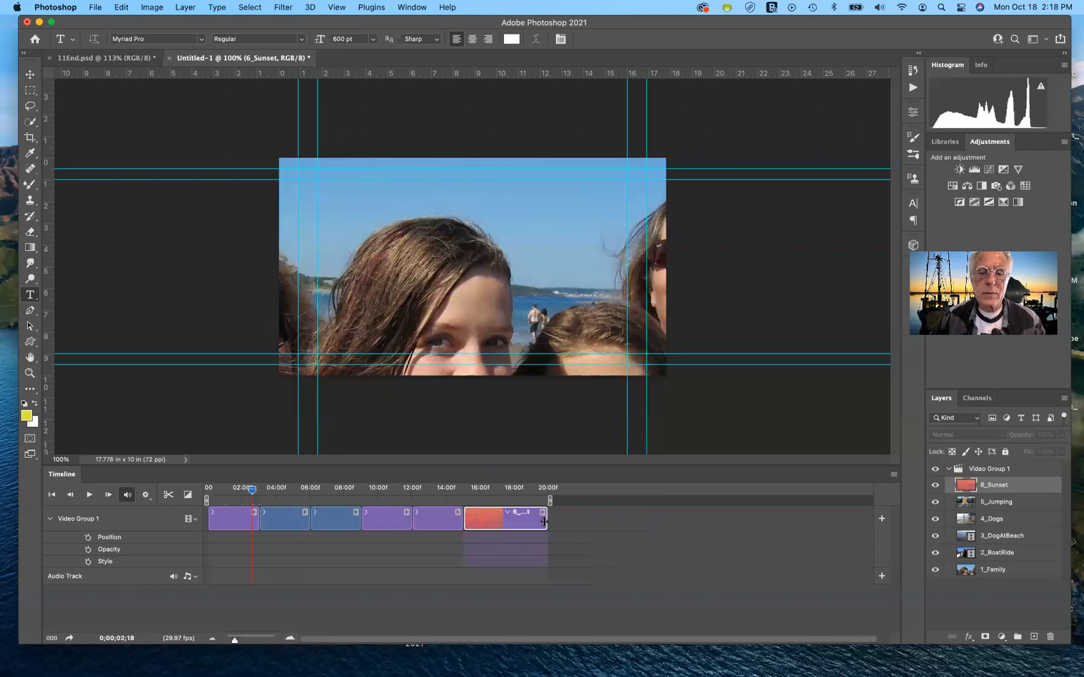
pyautogui.moveTo(544, 521); pyautogui.dragTo(510, 523)
pyautogui.moveTo(510, 524); pyautogui.dragTo(511, 524)
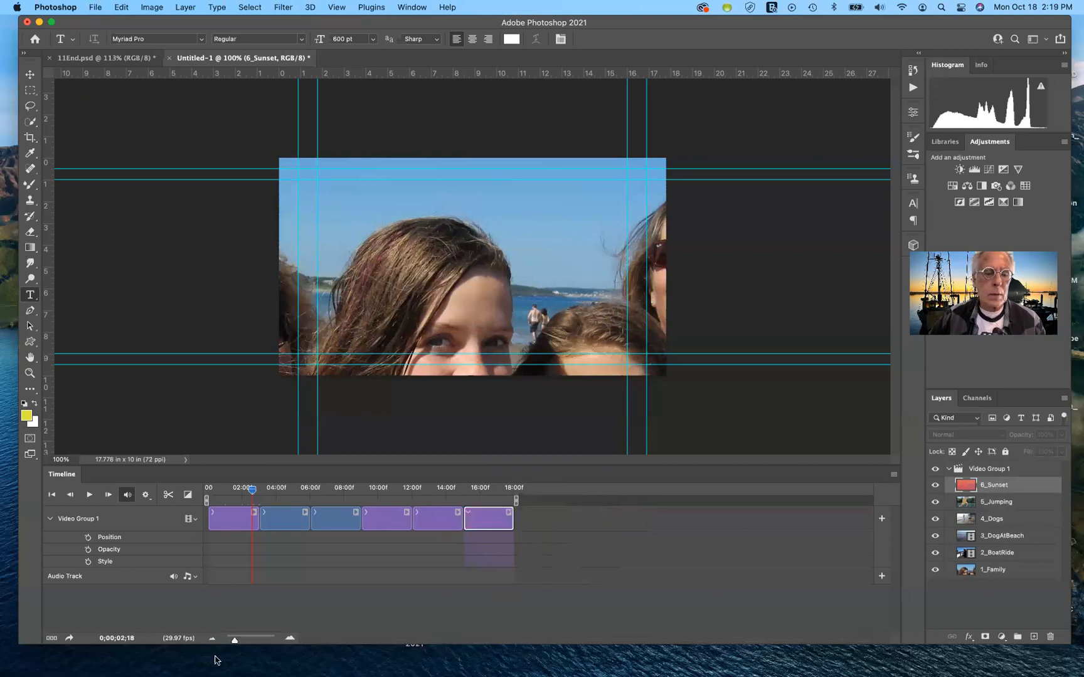
pyautogui.moveTo(234, 639); pyautogui.dragTo(238, 640)
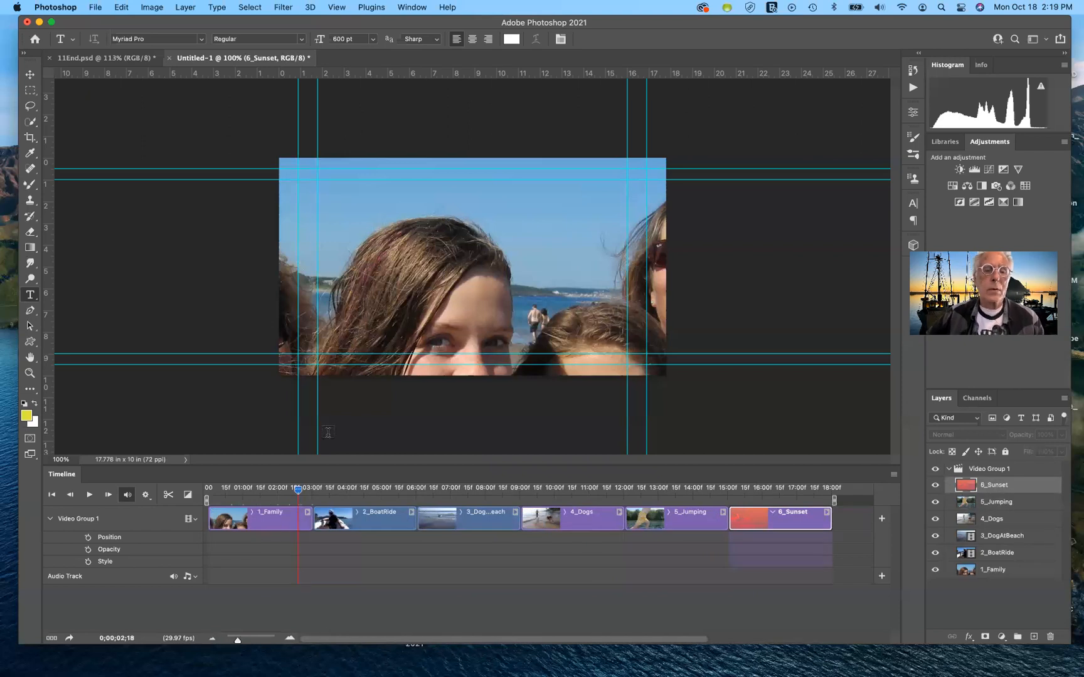
# Step: Compare against the finished 11End.psd, return to Untitled-1 and scrub the playhead to 02;15 within the 1_Family clip
pyautogui.click(118, 58)
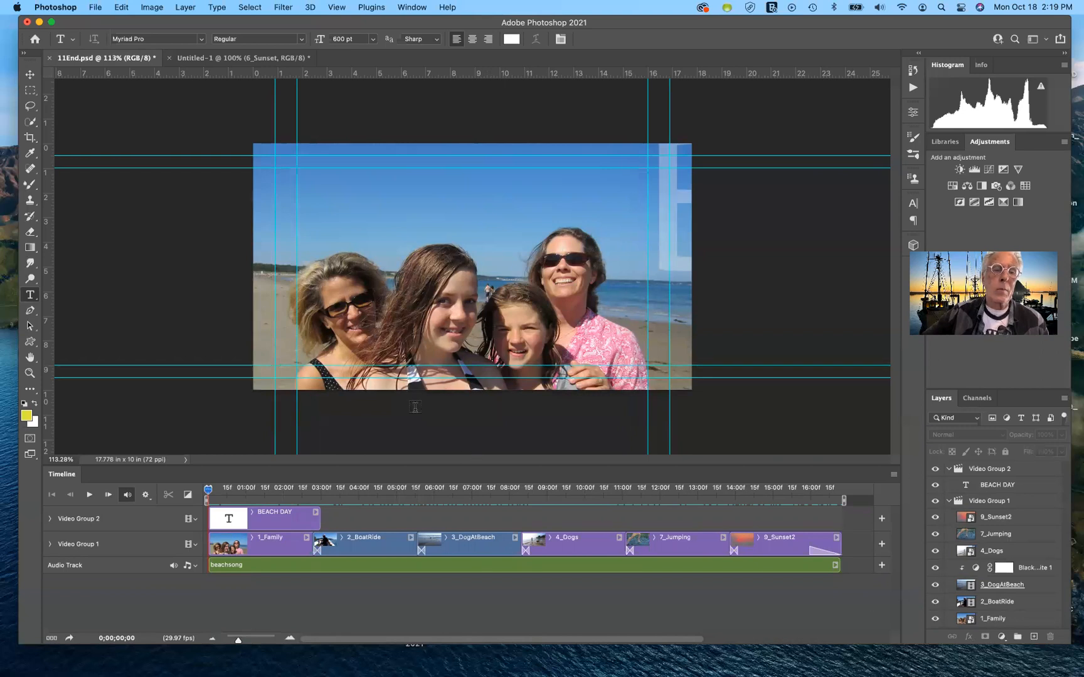
pyautogui.click(251, 58)
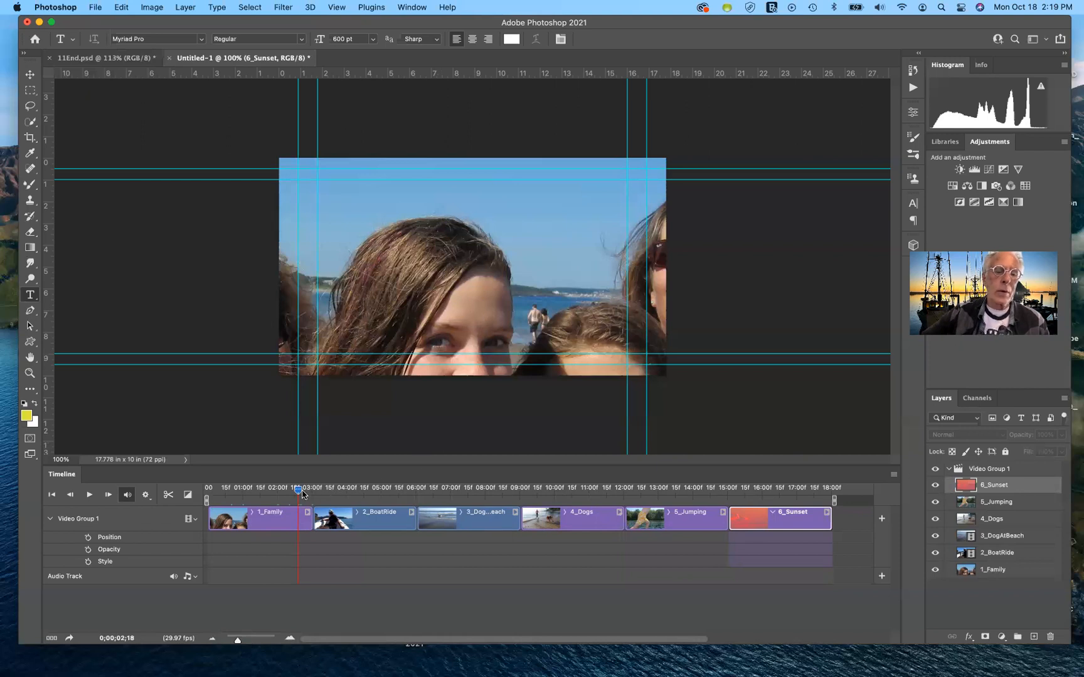
pyautogui.moveTo(298, 490); pyautogui.dragTo(262, 494)
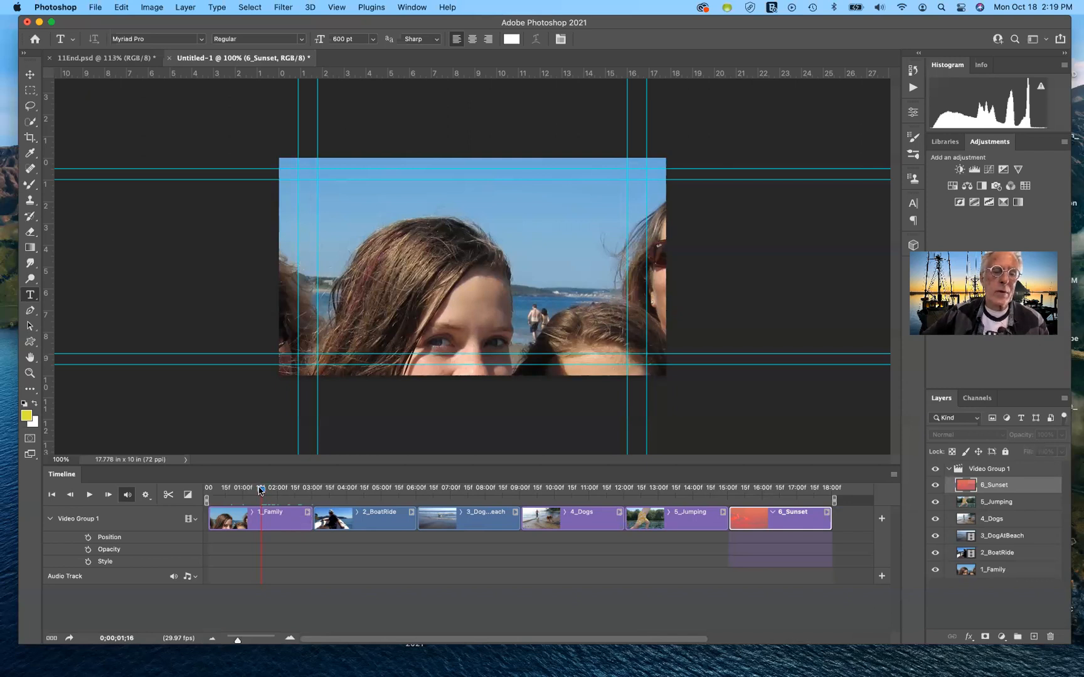
pyautogui.moveTo(259, 490); pyautogui.dragTo(329, 491)
pyautogui.click(338, 489)
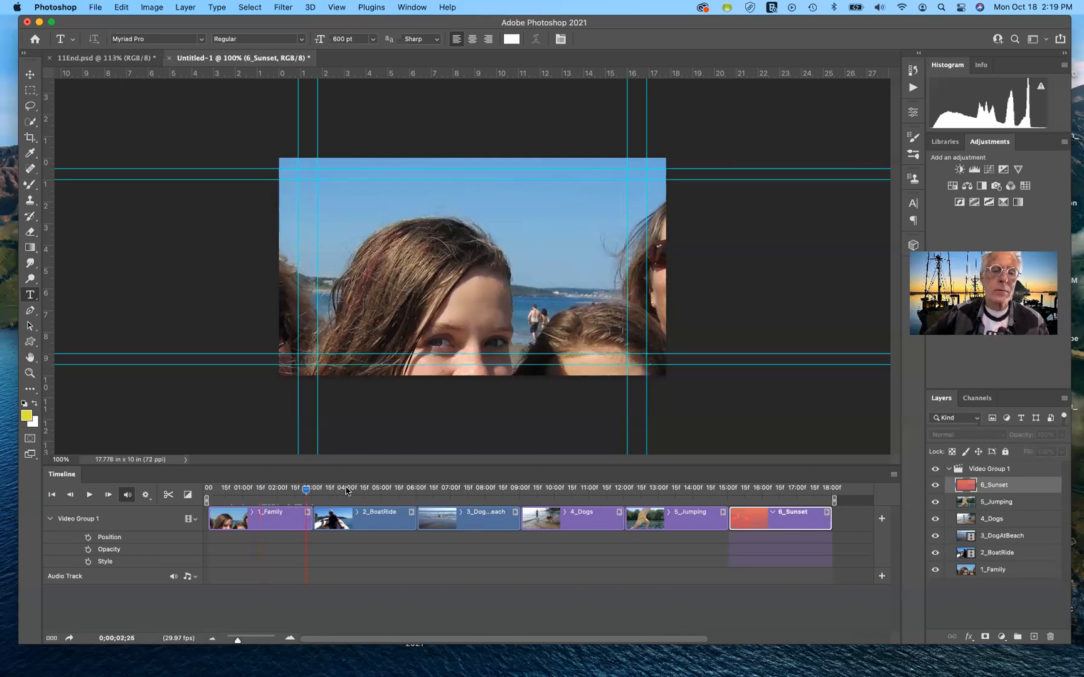
pyautogui.click(294, 487)
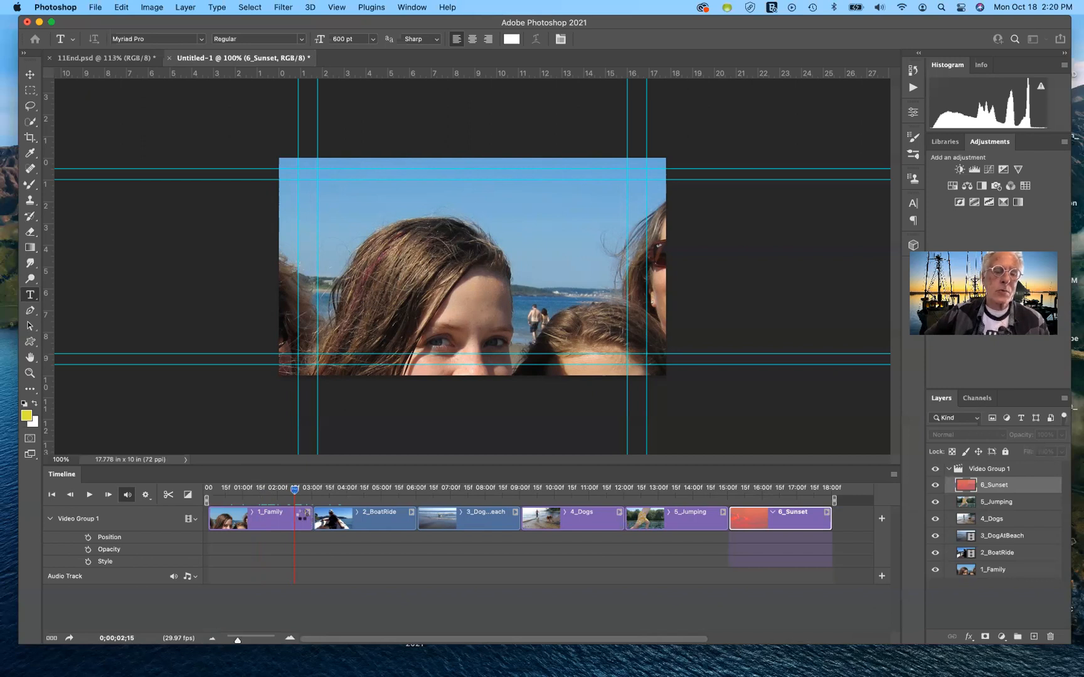
# Step: Apply the Pan & Zoom motion to the 1_Family clip, with Zoom In and Resize to Fill Canvas enabled
pyautogui.click(303, 514)
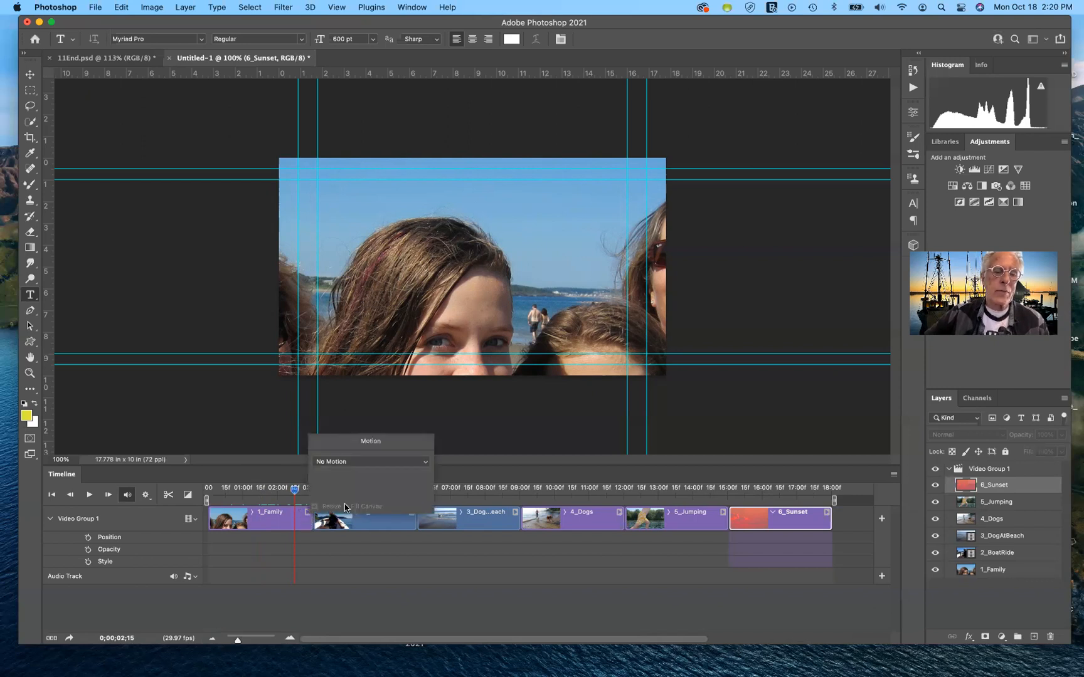
pyautogui.click(385, 468)
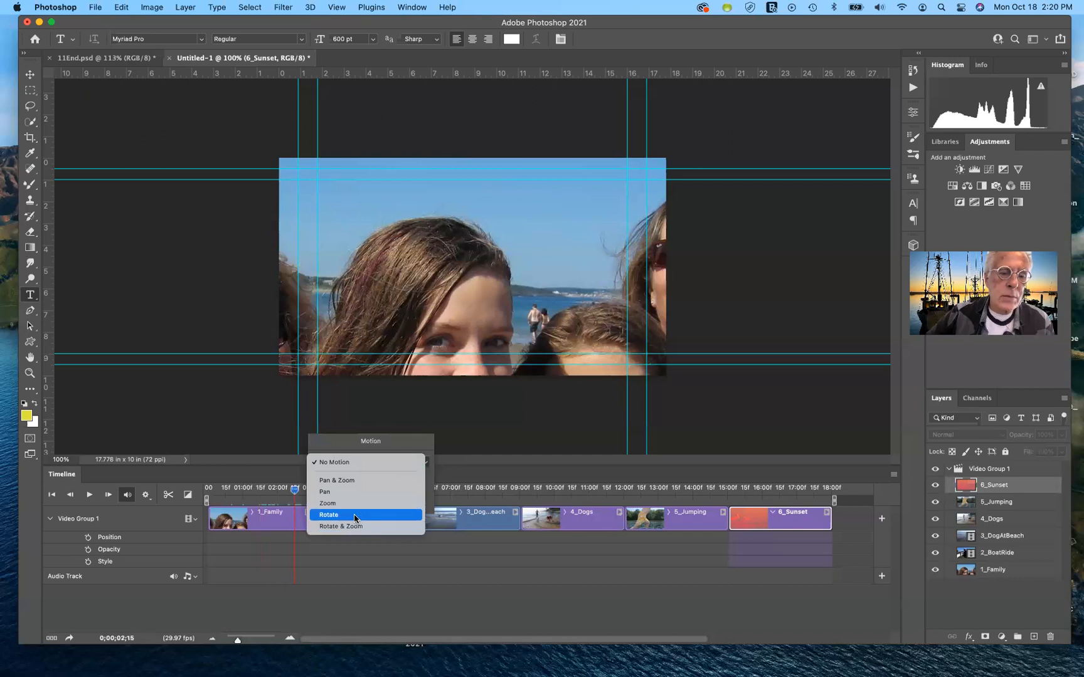
pyautogui.click(353, 481)
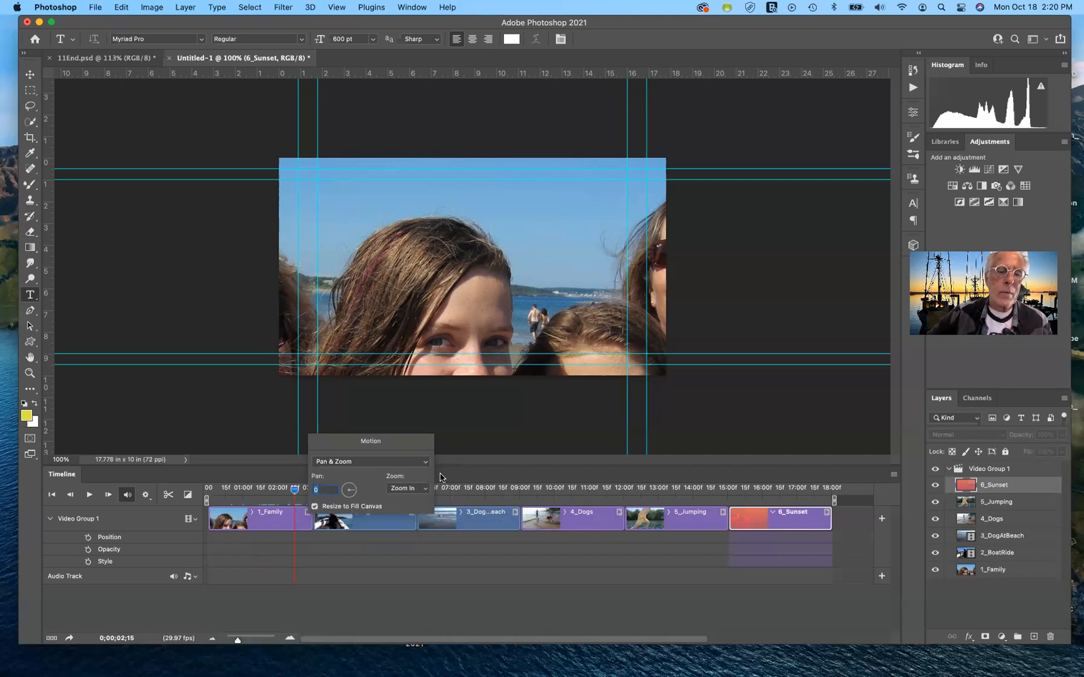
pyautogui.click(351, 547)
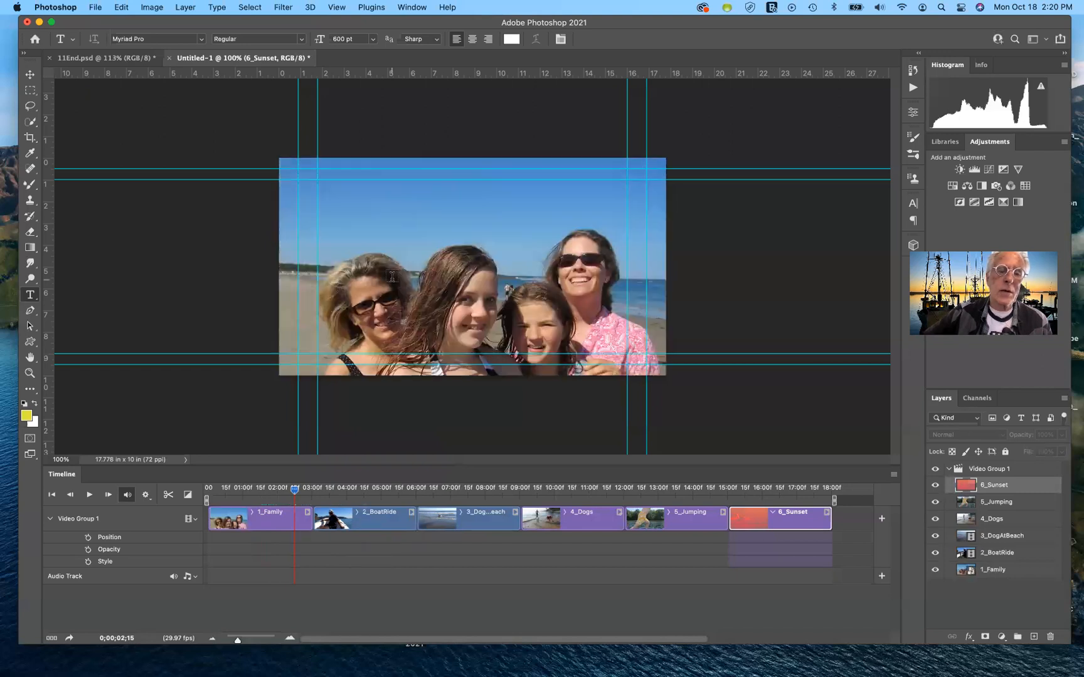
# Step: Remove the Pan & Zoom effect from the 1_Family clip by setting its motion to No Motion
pyautogui.click(308, 514)
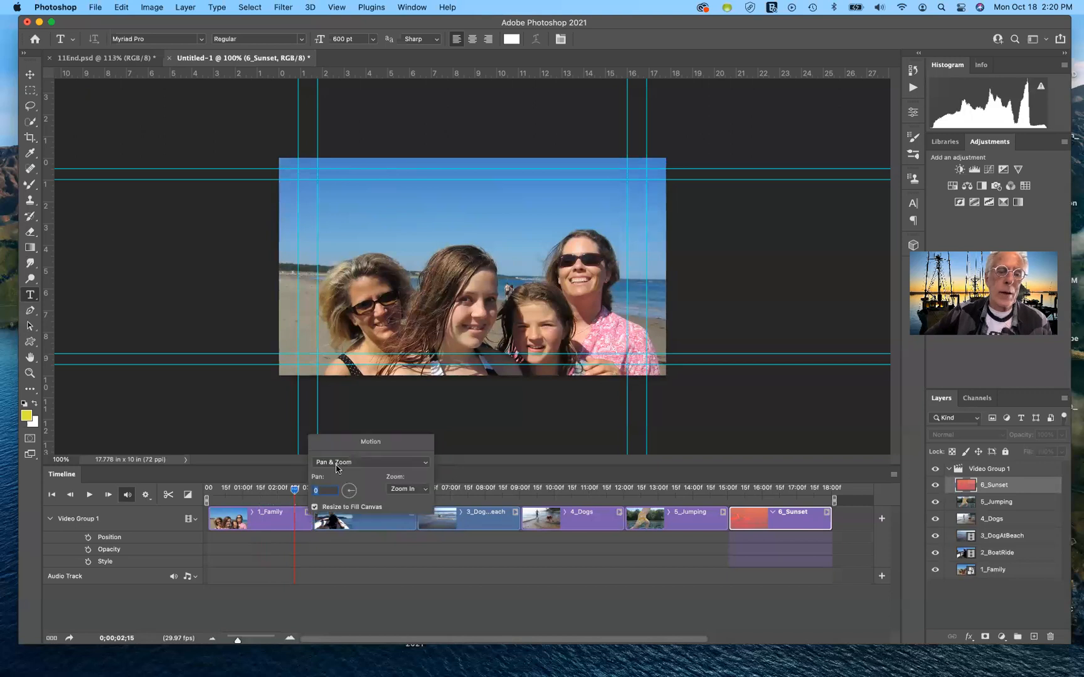
pyautogui.click(345, 464)
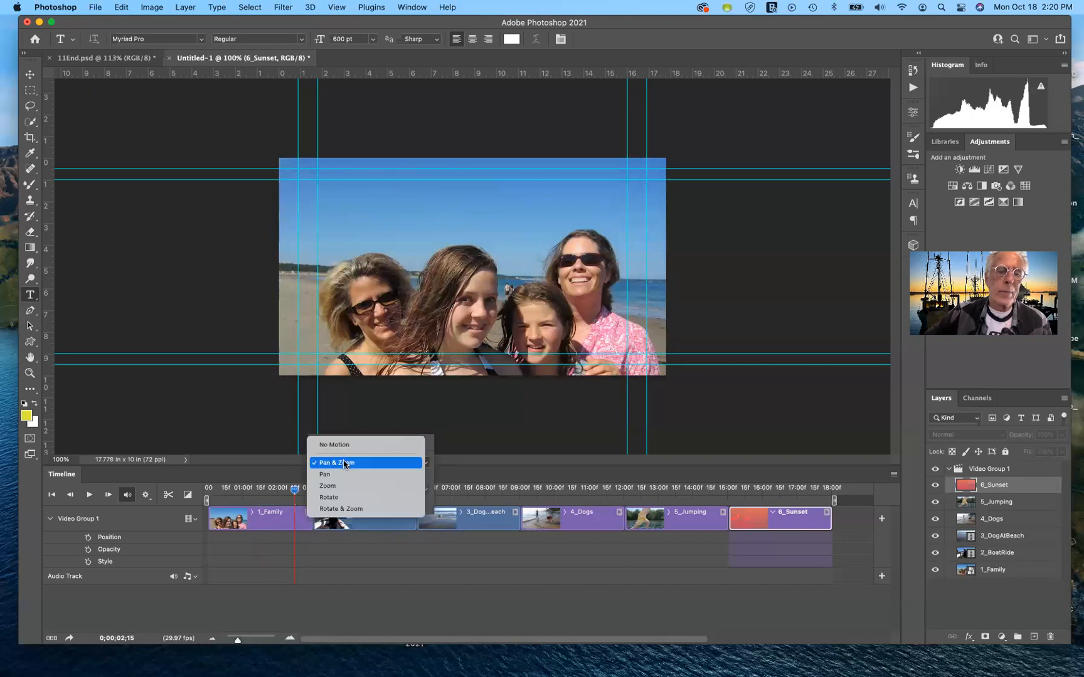
pyautogui.click(353, 445)
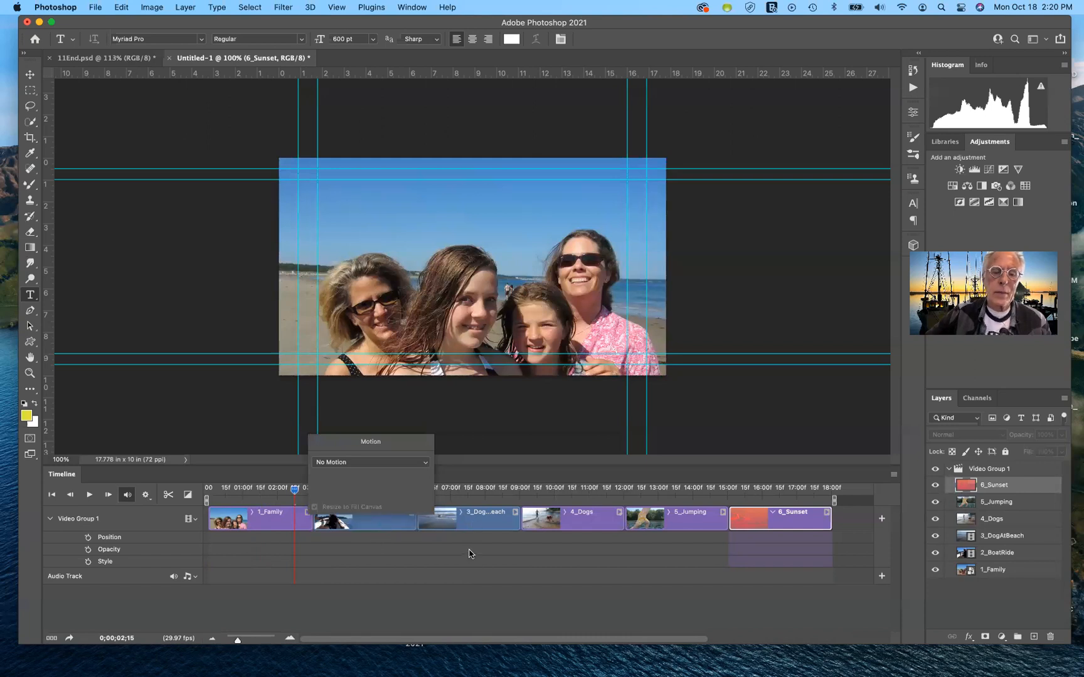
pyautogui.click(439, 550)
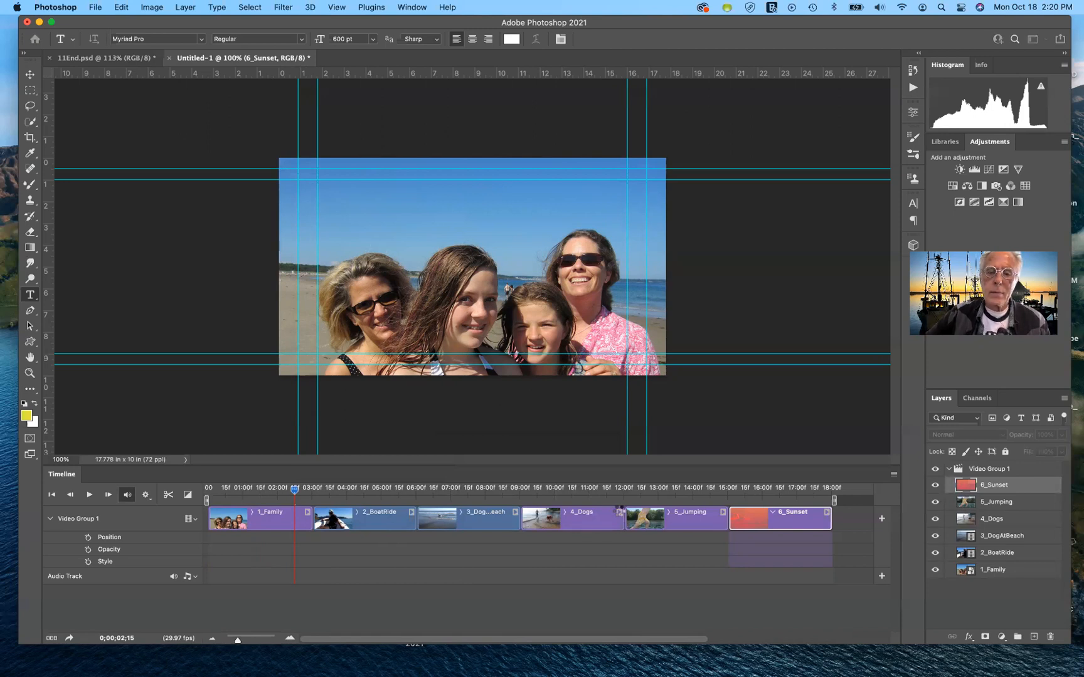
# Step: Apply the Pan & Zoom motion to the 4_Dogs clip, with Zoom In and Resize to Fill Canvas enabled
pyautogui.click(619, 513)
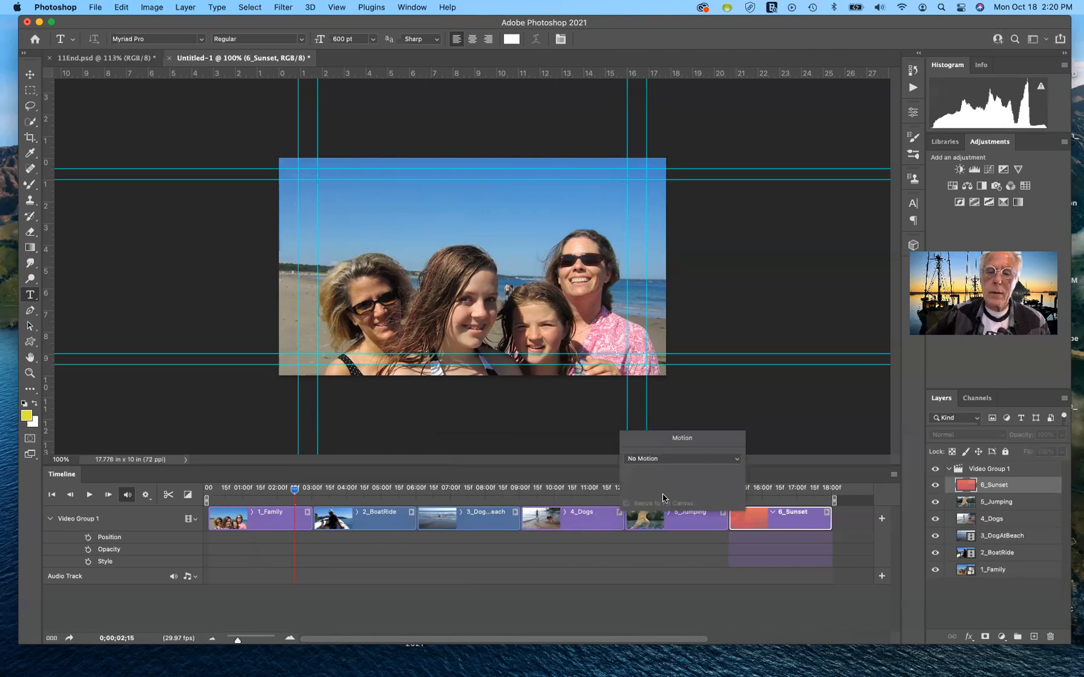
pyautogui.click(714, 462)
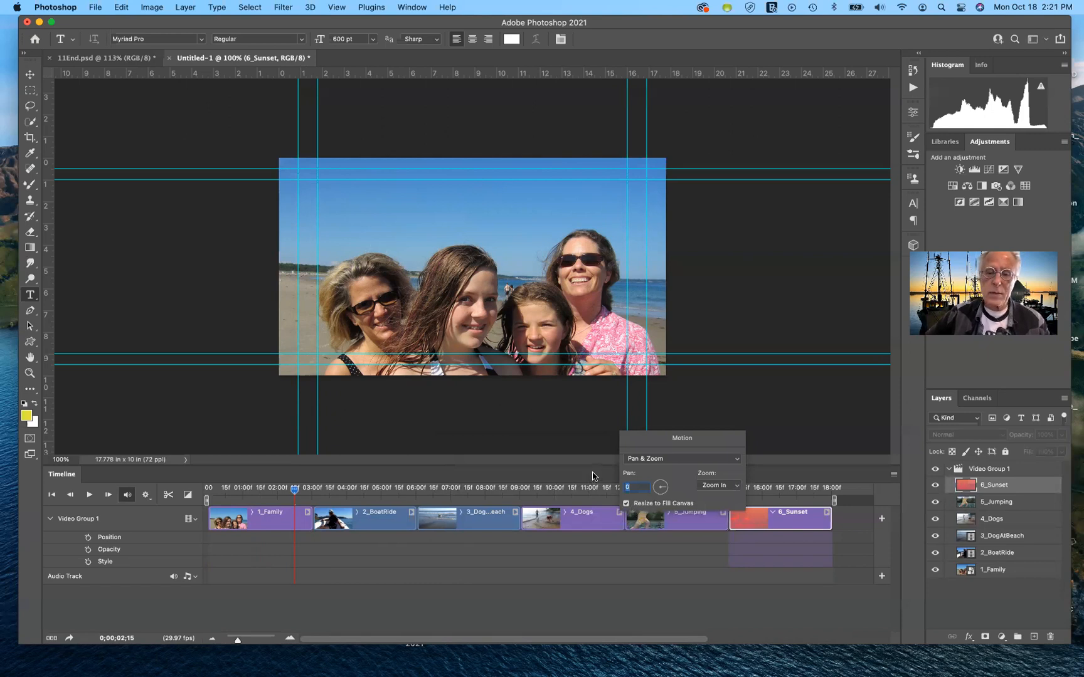
pyautogui.click(575, 482)
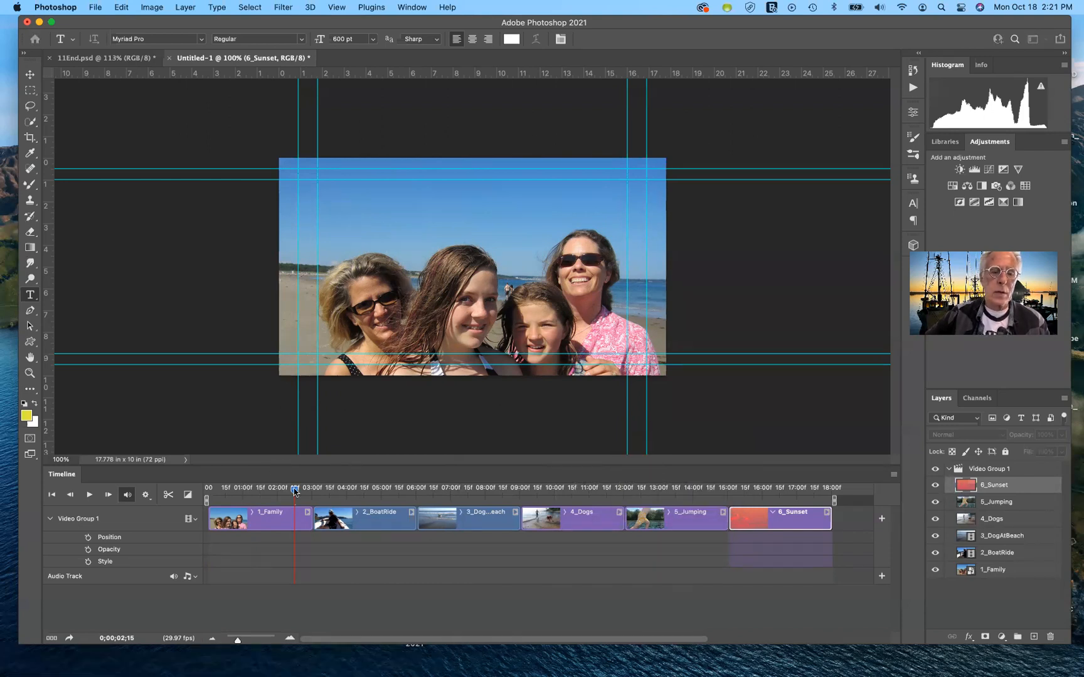
# Step: Move the playhead to 10;11 within the 4_Dogs clip and set that clip's motion to No Motion
pyautogui.moveTo(294, 491); pyautogui.dragTo(346, 491)
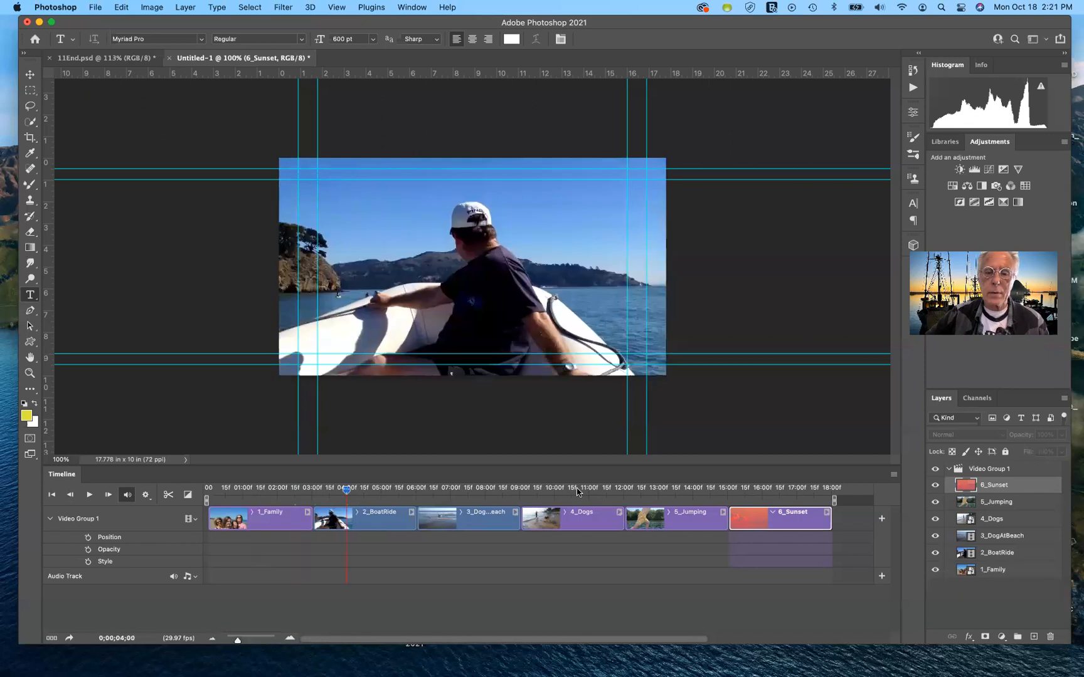
pyautogui.click(577, 491)
pyautogui.click(571, 491)
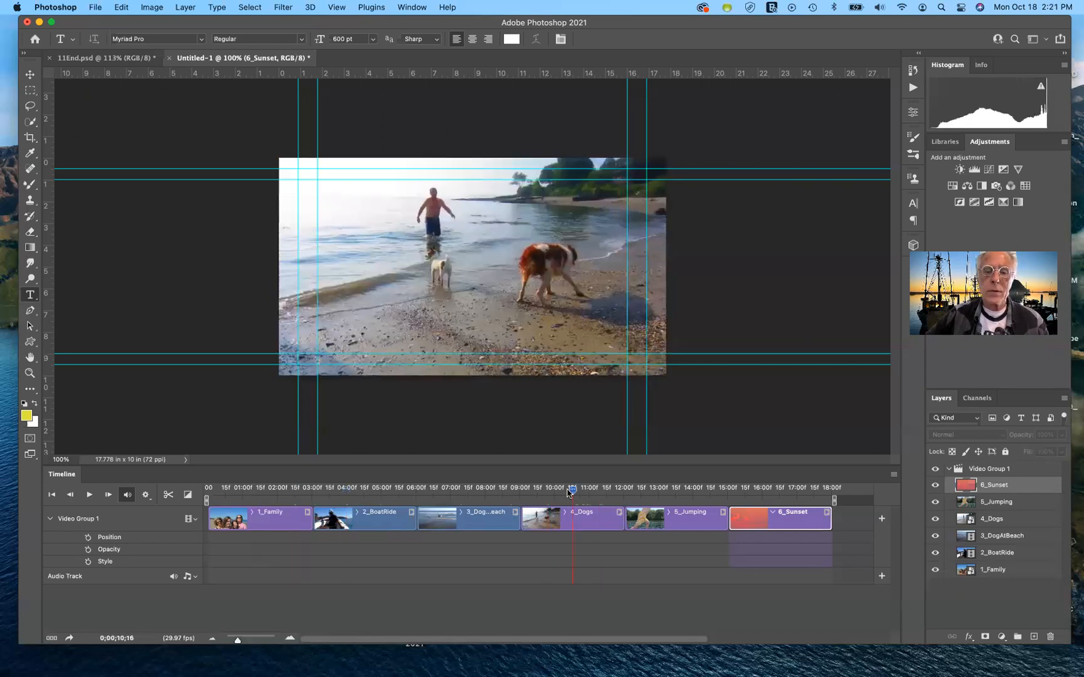
pyautogui.click(567, 491)
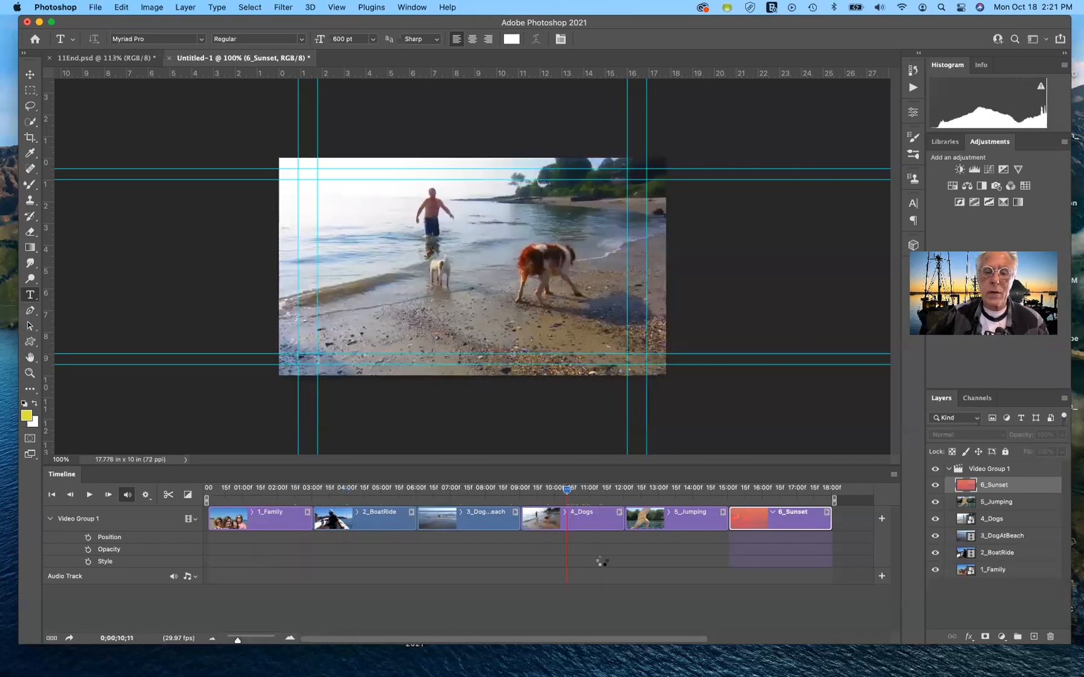
pyautogui.click(620, 514)
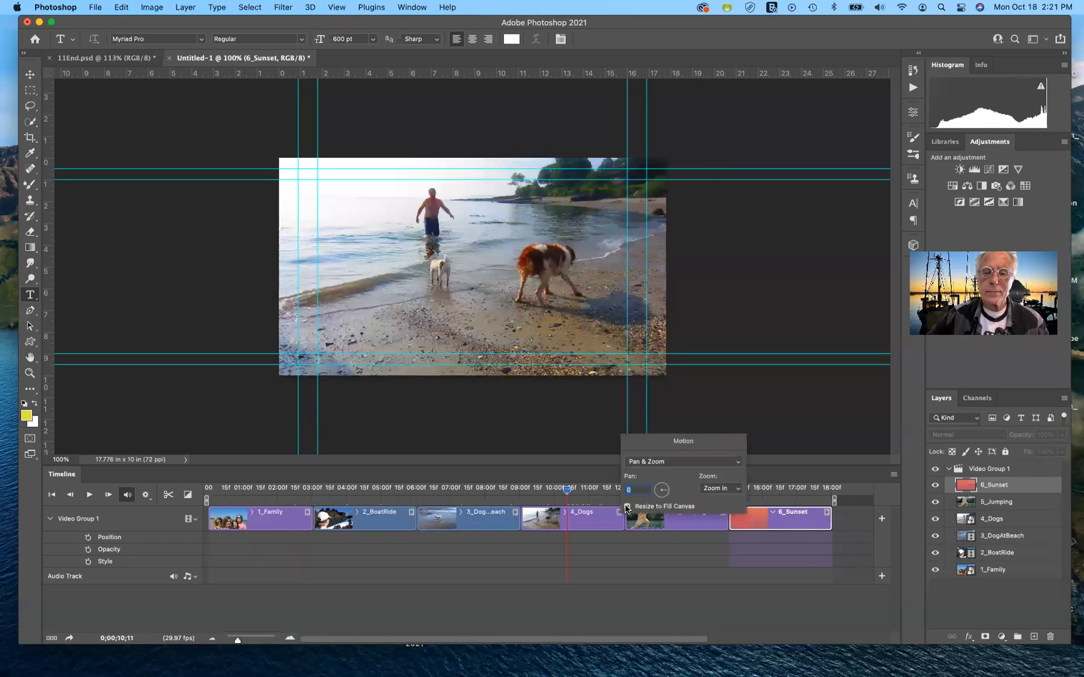
pyautogui.click(627, 507)
pyautogui.click(676, 464)
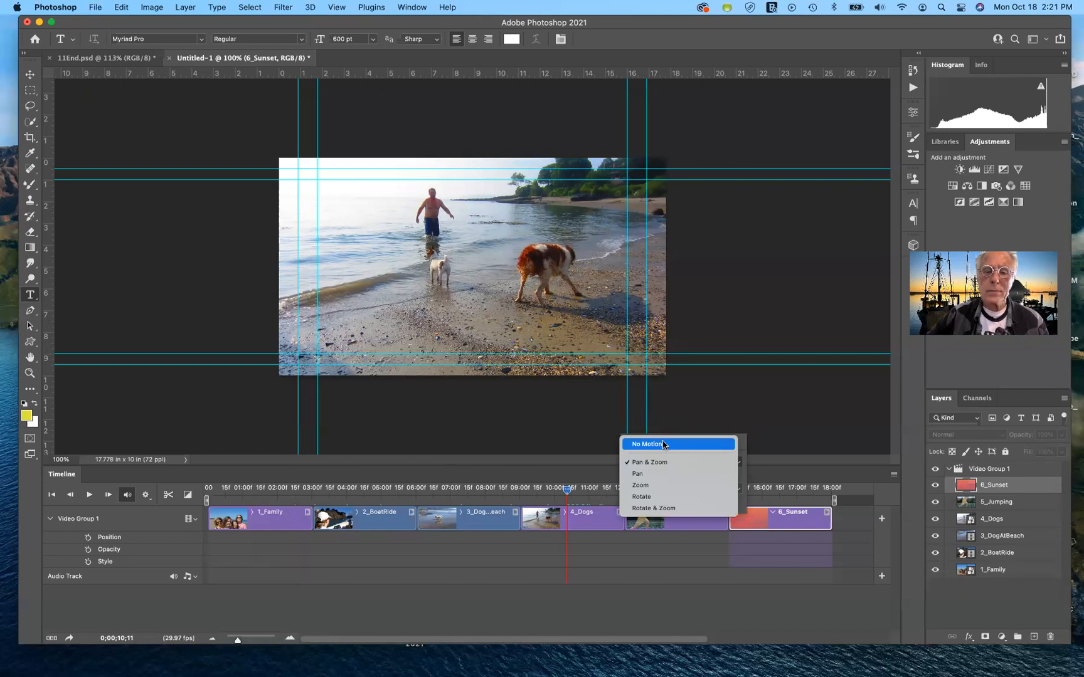
pyautogui.click(664, 444)
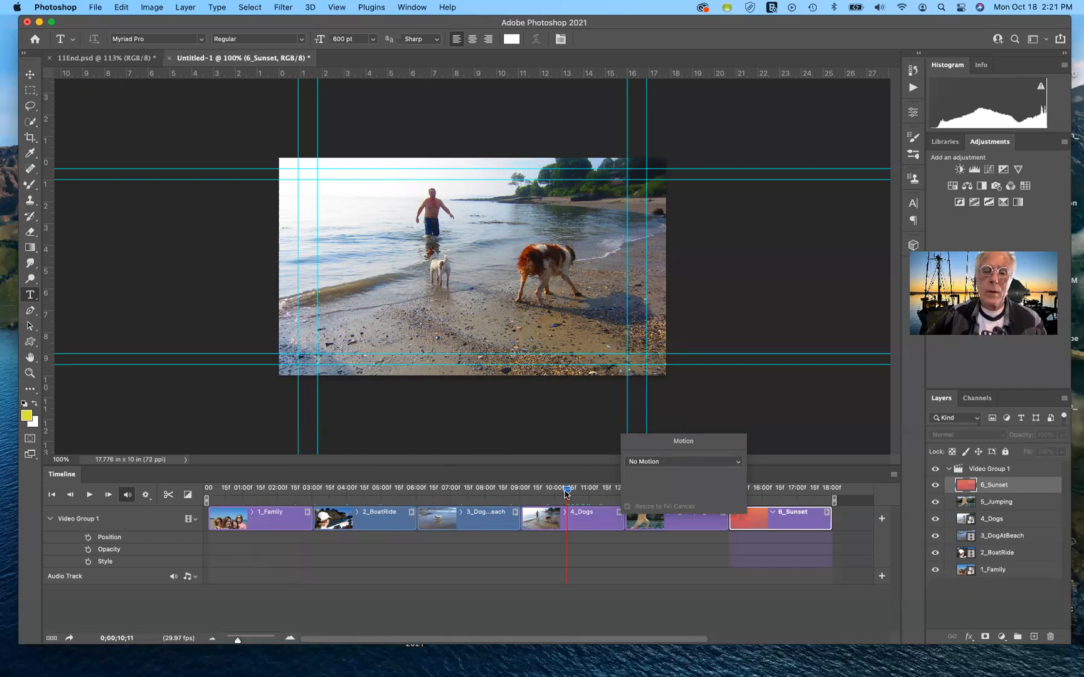
pyautogui.click(578, 564)
# Step: Move the playhead to 13;14 and give the 5_Jumping clip a Pan & Zoom motion with Zoom In and Resize to Fill Canvas
pyautogui.moveTo(571, 495); pyautogui.dragTo(674, 490)
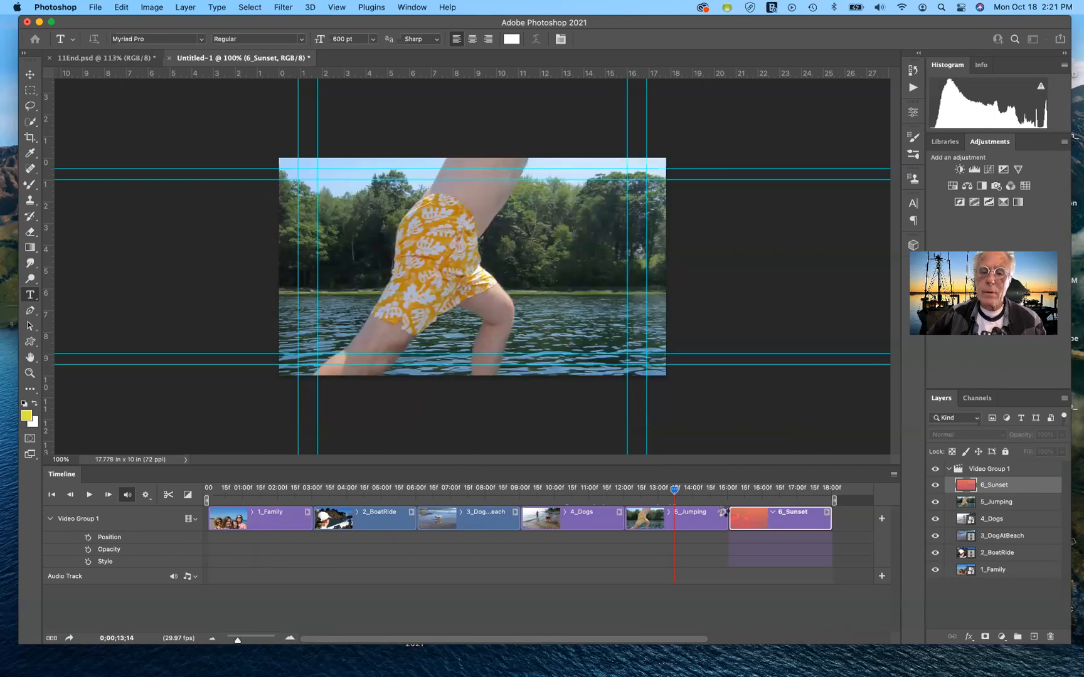
pyautogui.click(722, 513)
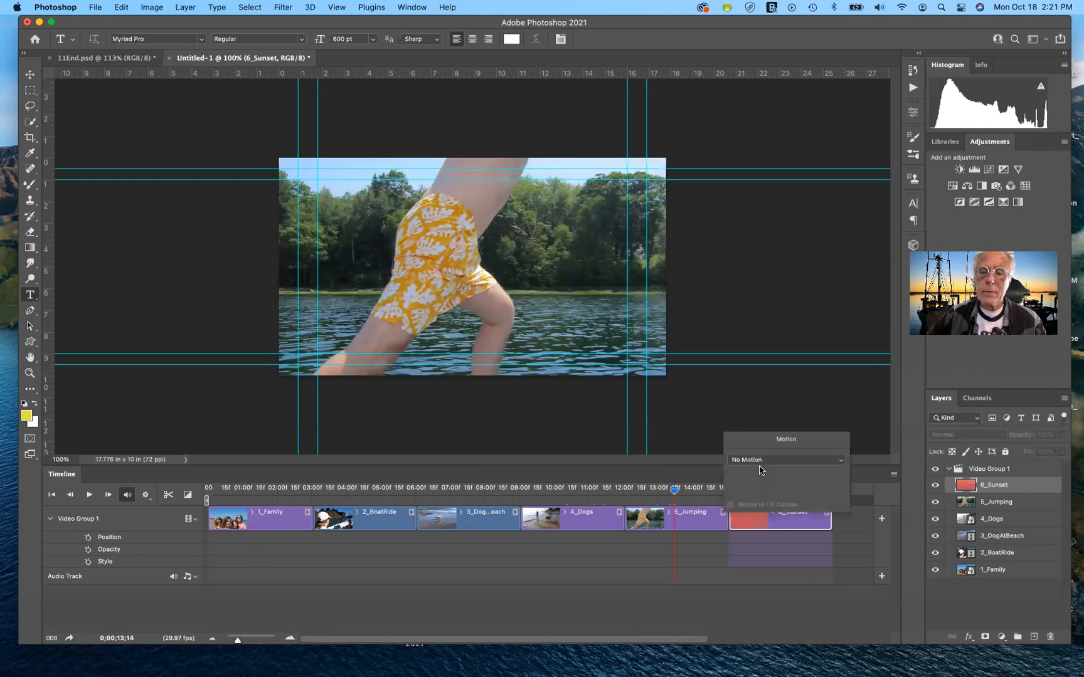
pyautogui.click(768, 461)
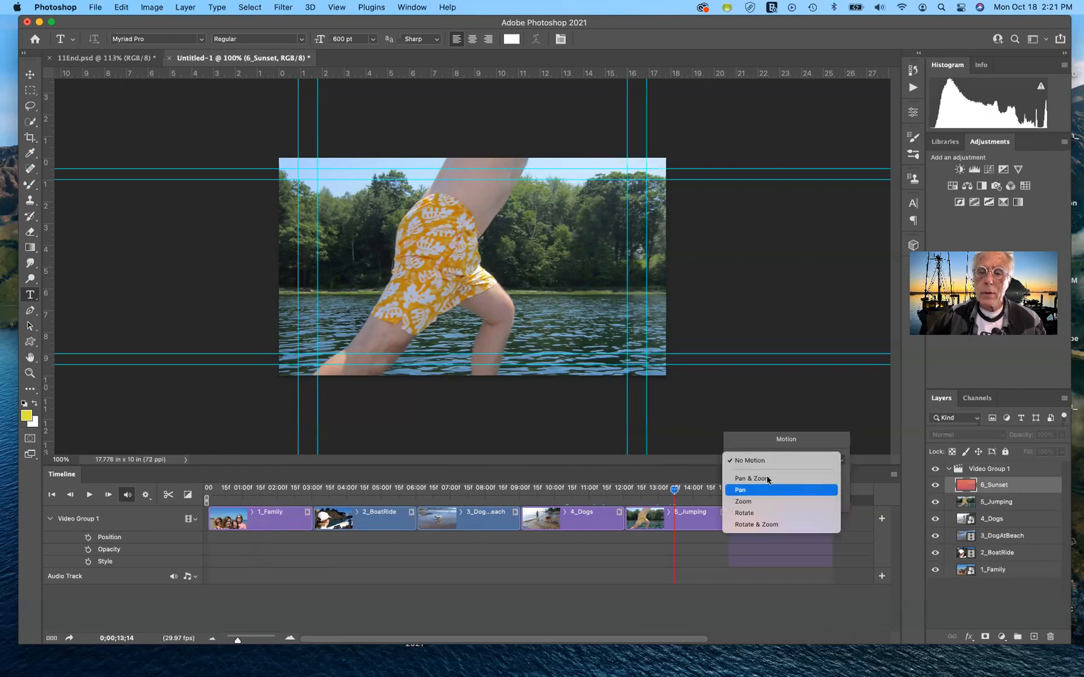
pyautogui.click(768, 479)
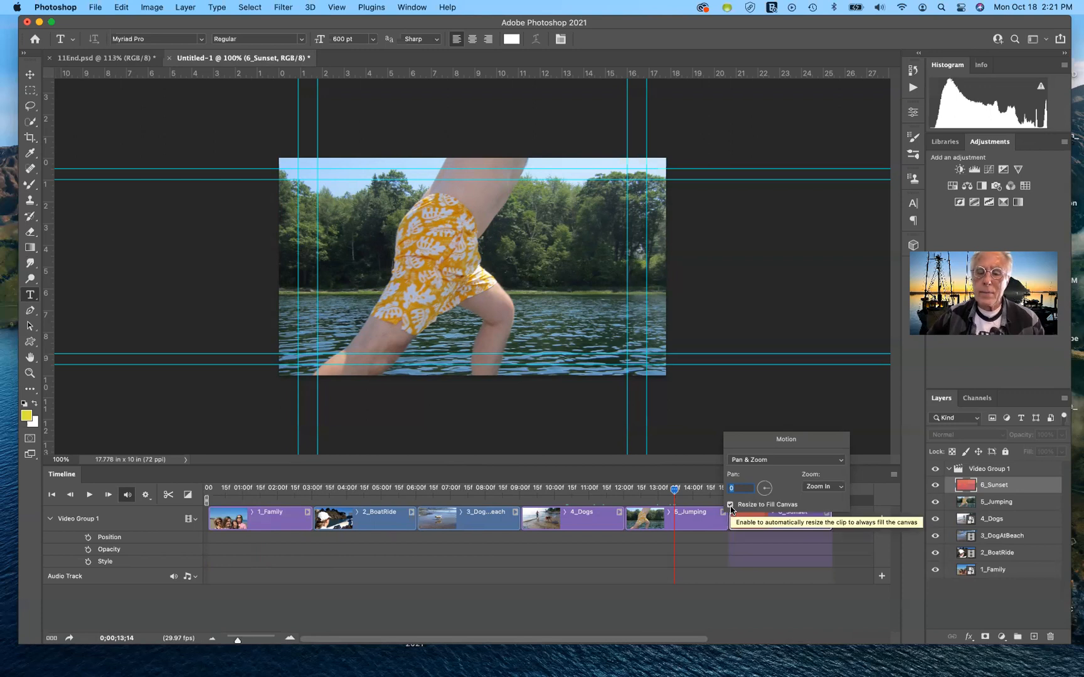
pyautogui.click(696, 577)
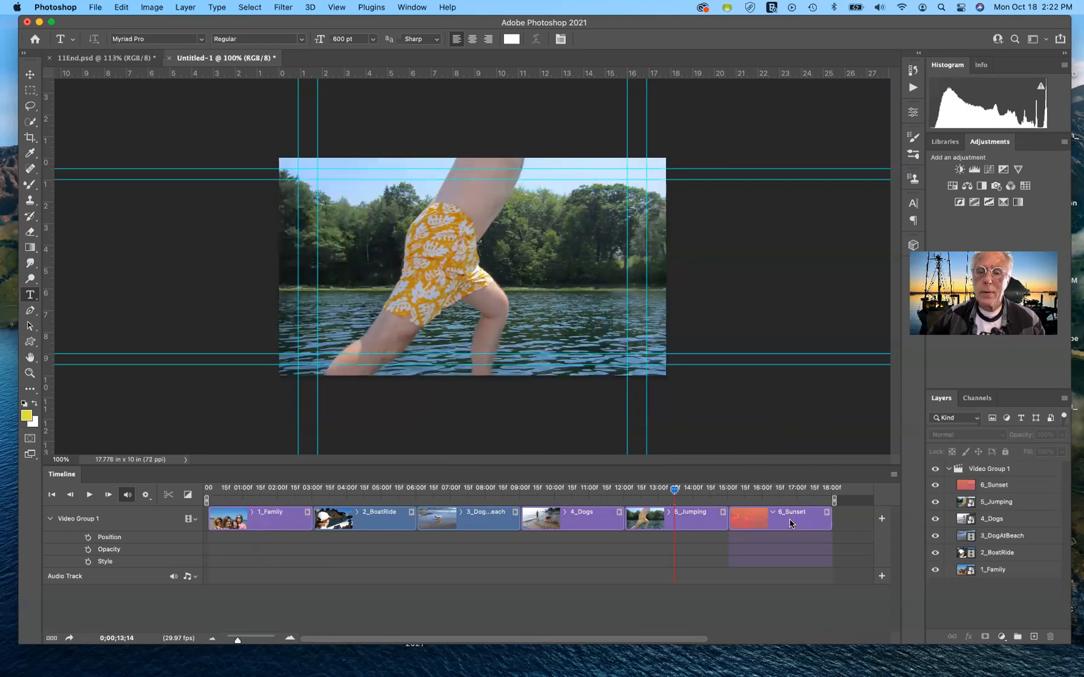
# Step: Select the 5_Jumping clip and set its motion to No Motion
pyautogui.click(791, 524)
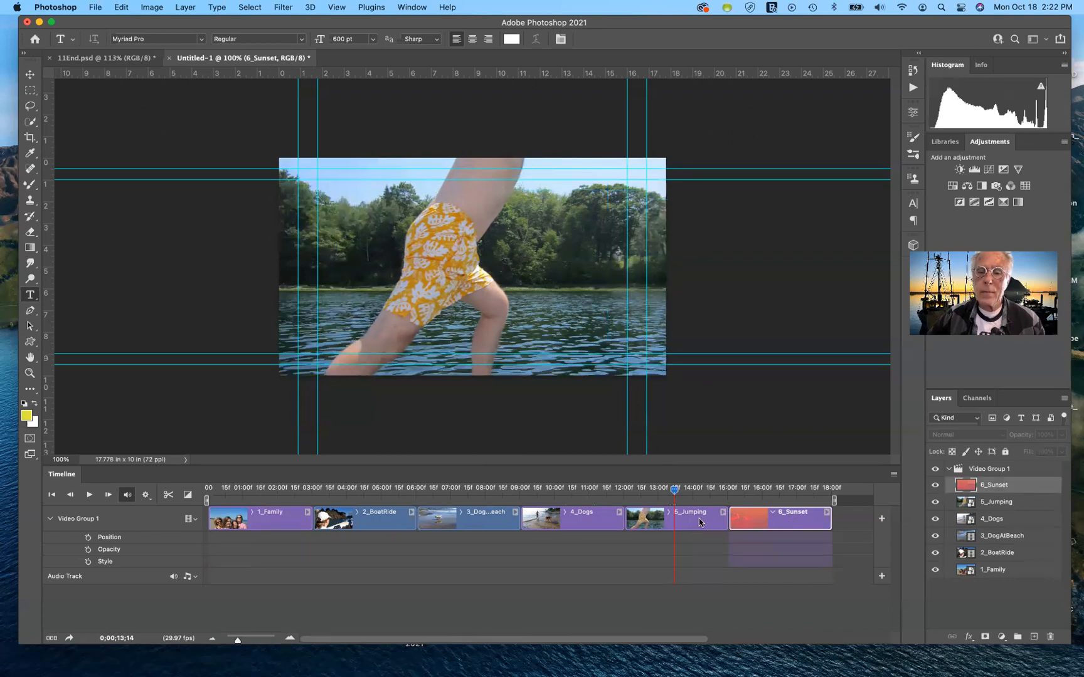
pyautogui.click(701, 522)
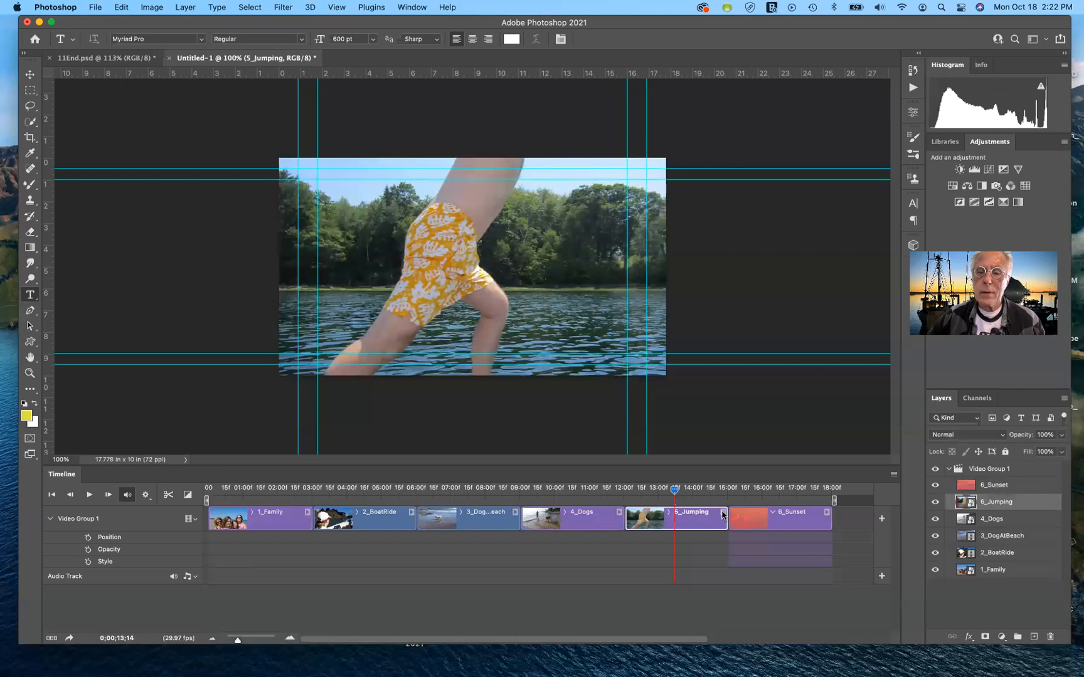
pyautogui.click(723, 513)
pyautogui.click(755, 461)
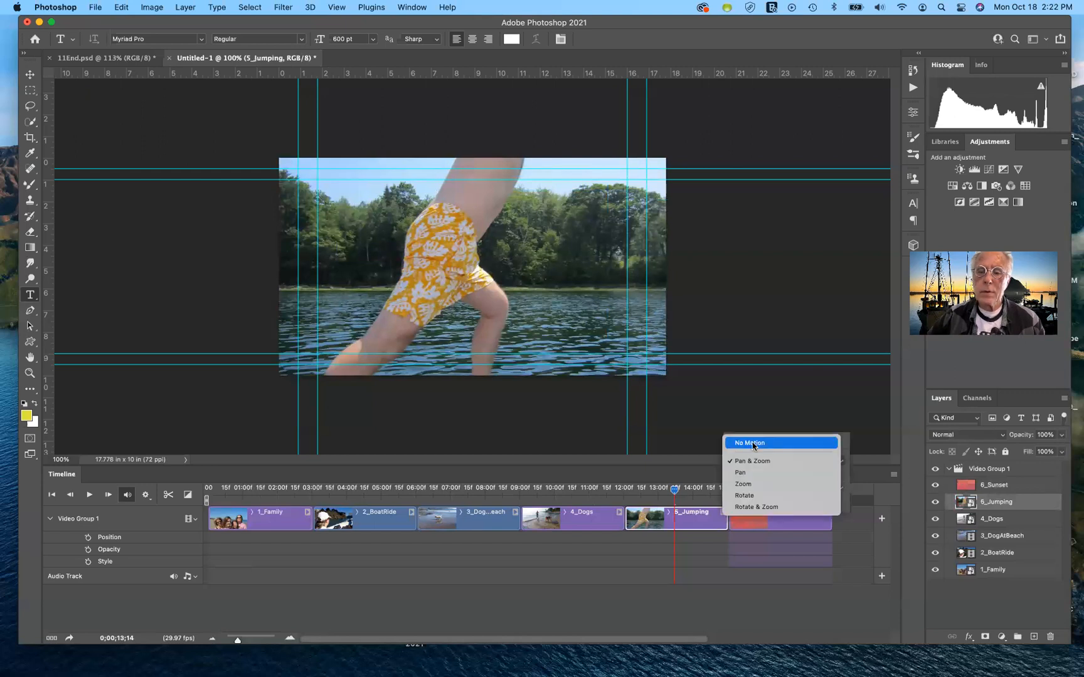
pyautogui.click(754, 444)
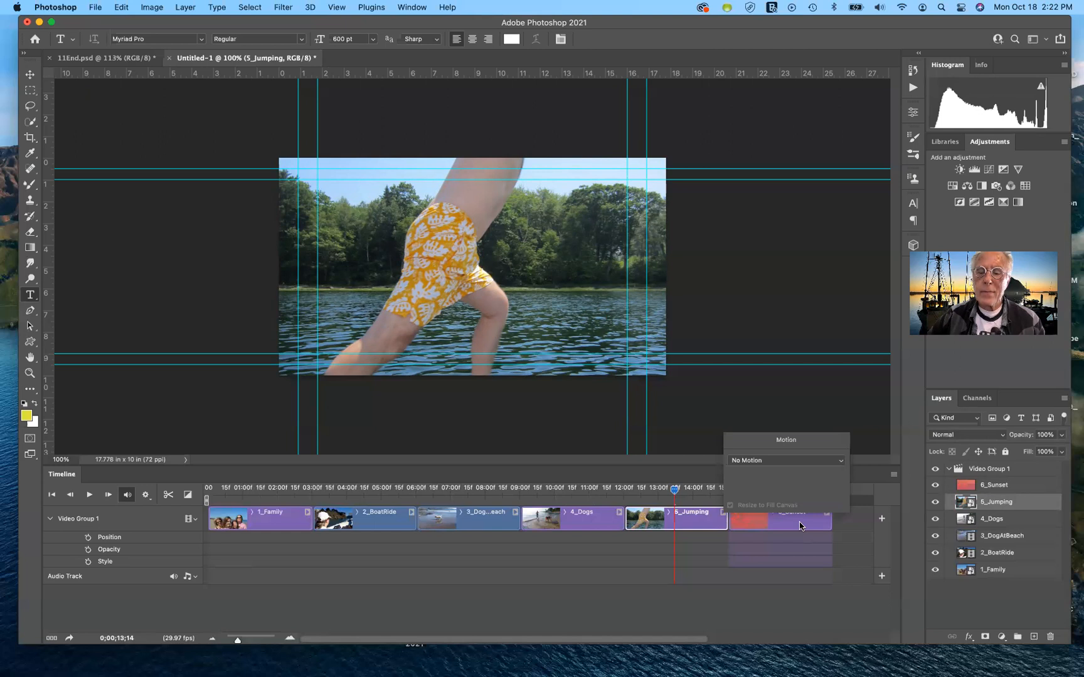
pyautogui.click(799, 525)
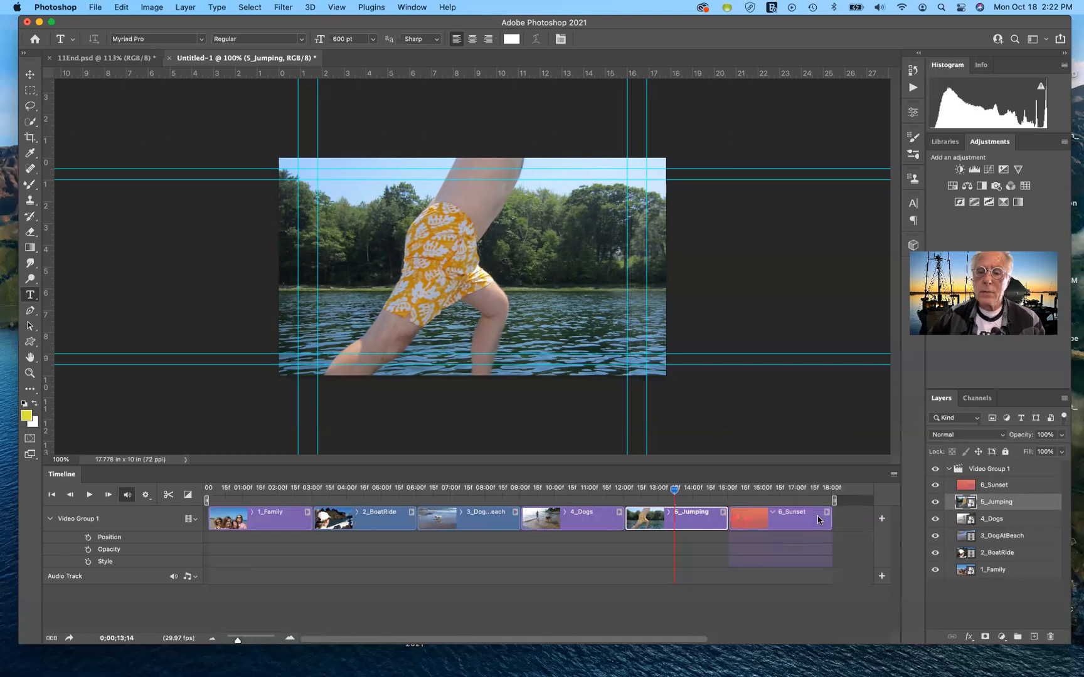
# Step: Apply the Pan & Zoom motion to the 6_Sunset clip, with Zoom In and Resize to Fill Canvas enabled
pyautogui.click(818, 519)
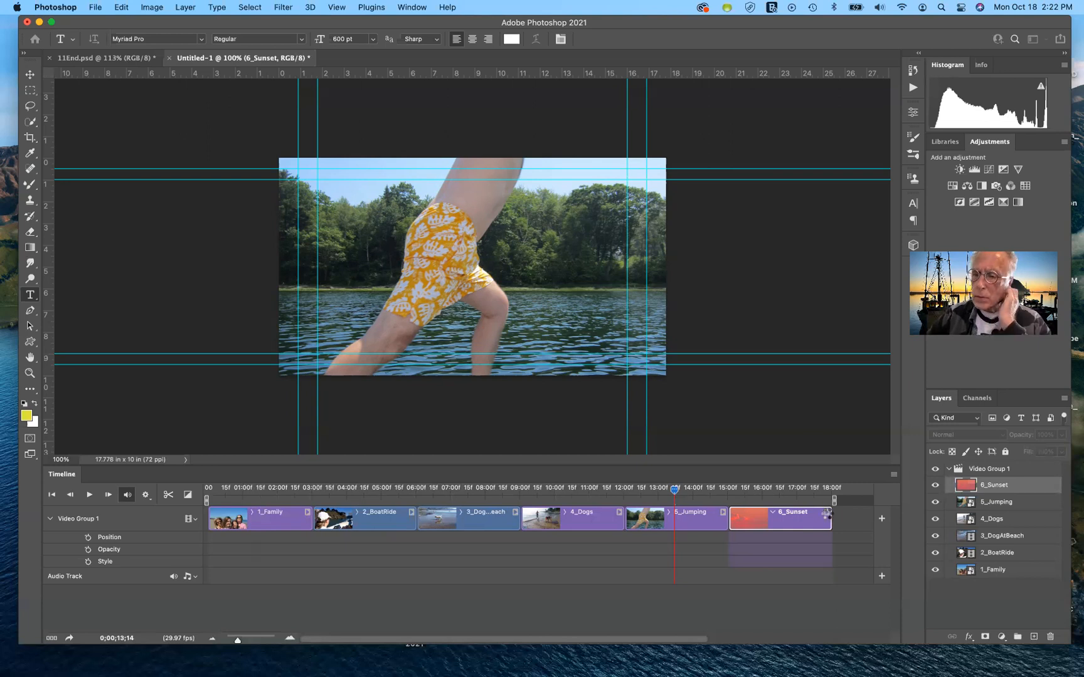
pyautogui.click(826, 513)
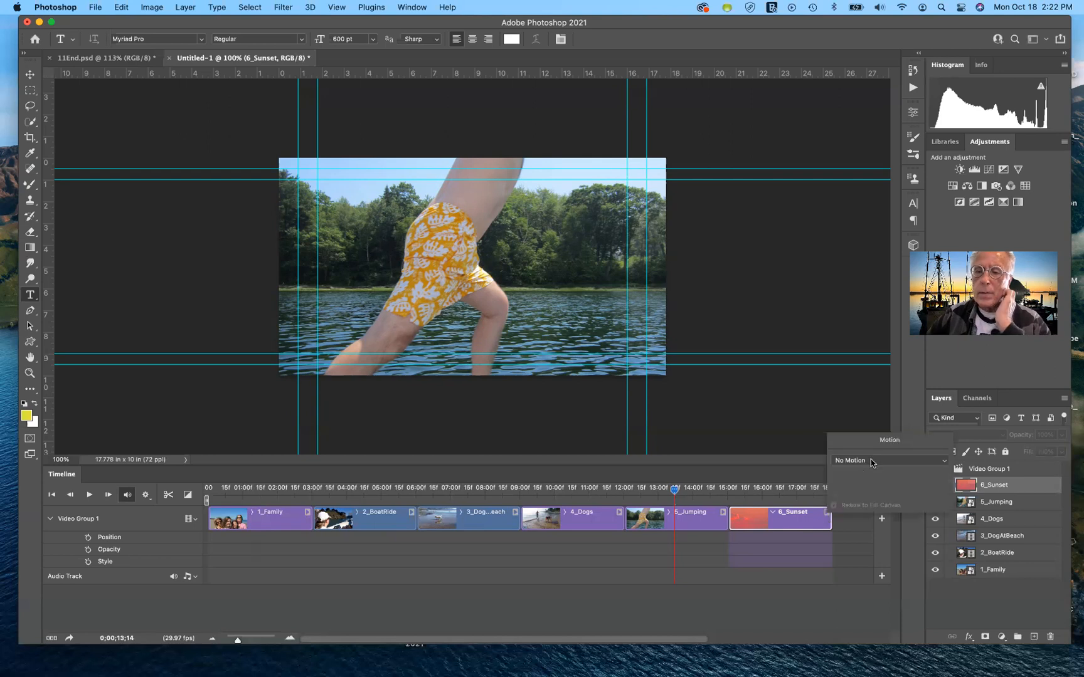
pyautogui.click(870, 459)
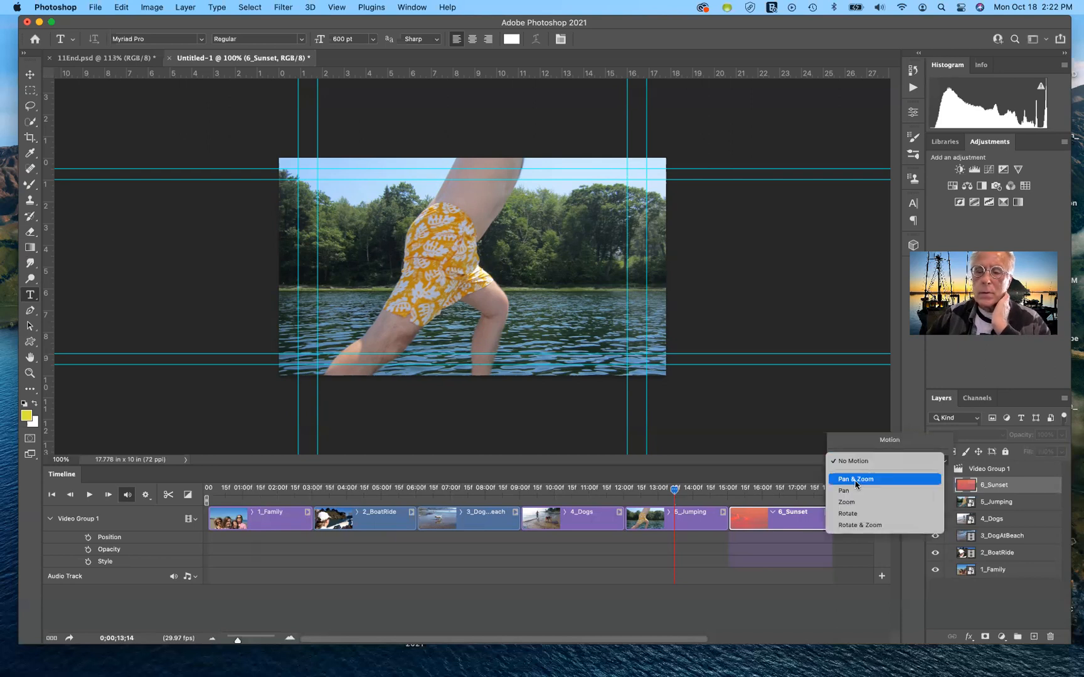
pyautogui.click(855, 480)
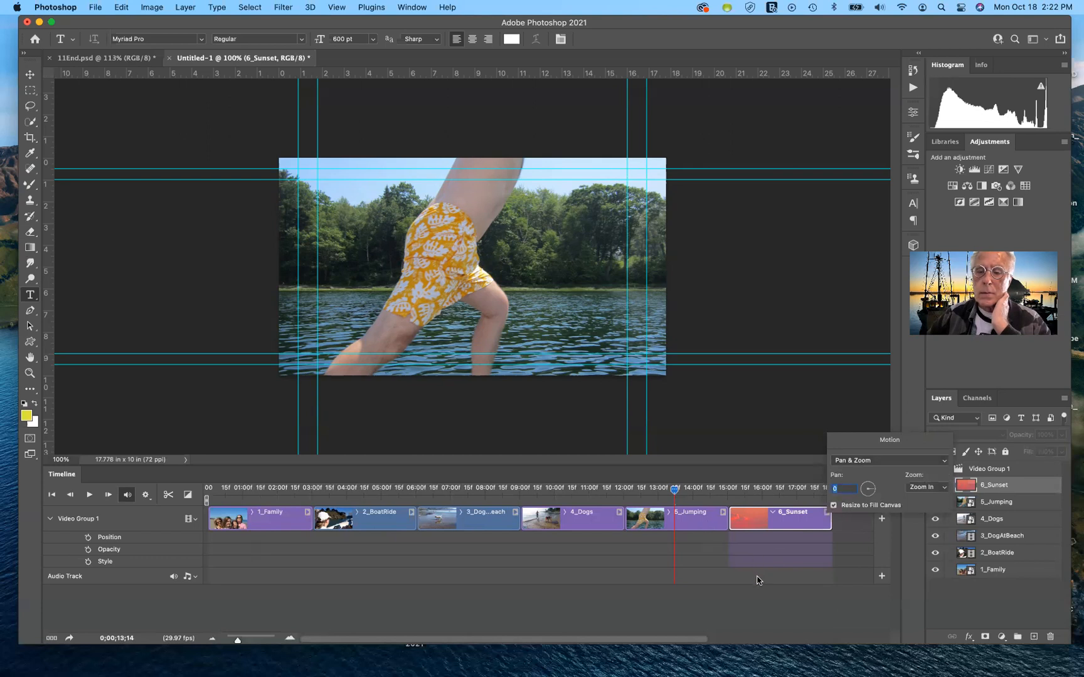
pyautogui.click(674, 490)
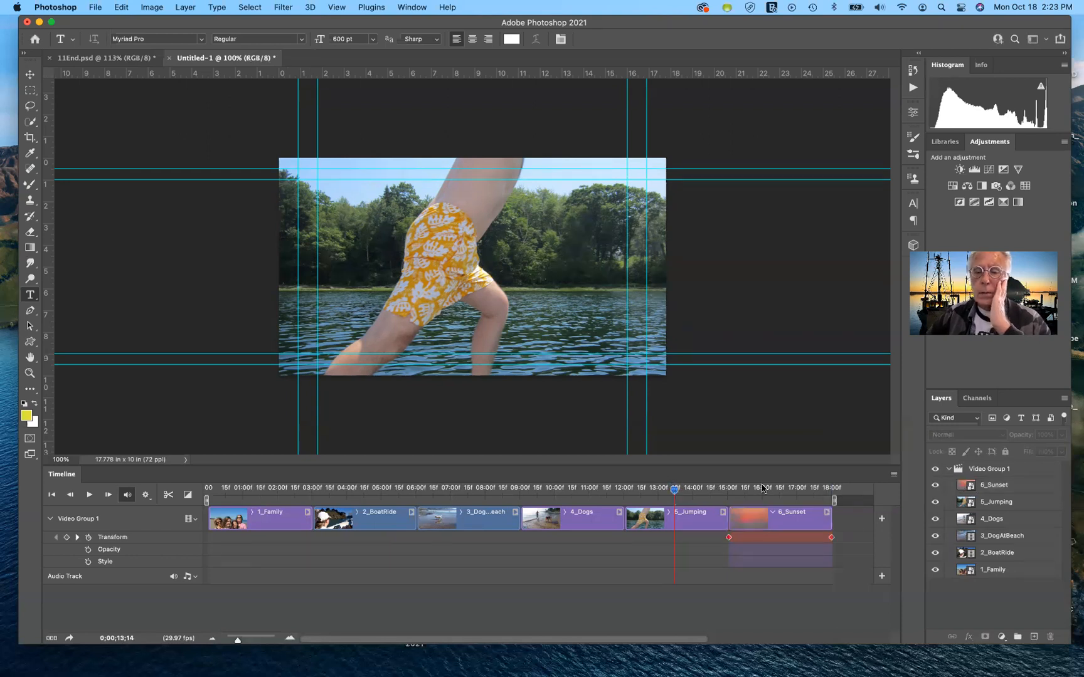
# Step: Scrub the playhead through the whole 6_Sunset clip to preview its zoom, leaving it at 16;10
pyautogui.moveTo(763, 489); pyautogui.dragTo(786, 489)
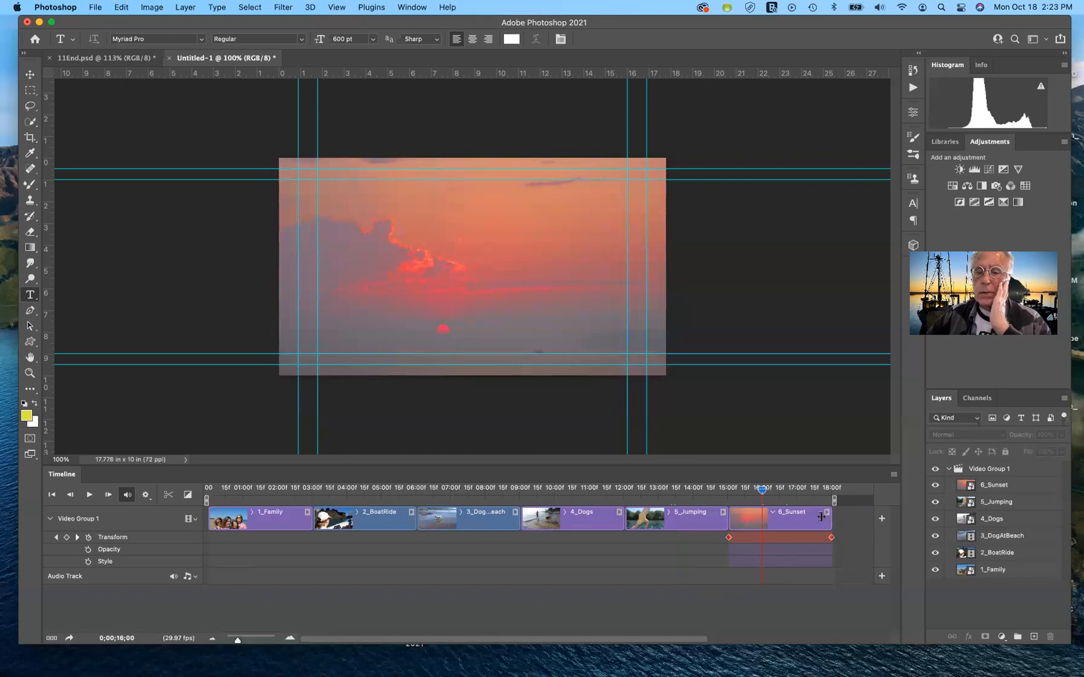
pyautogui.click(742, 493)
pyautogui.click(732, 499)
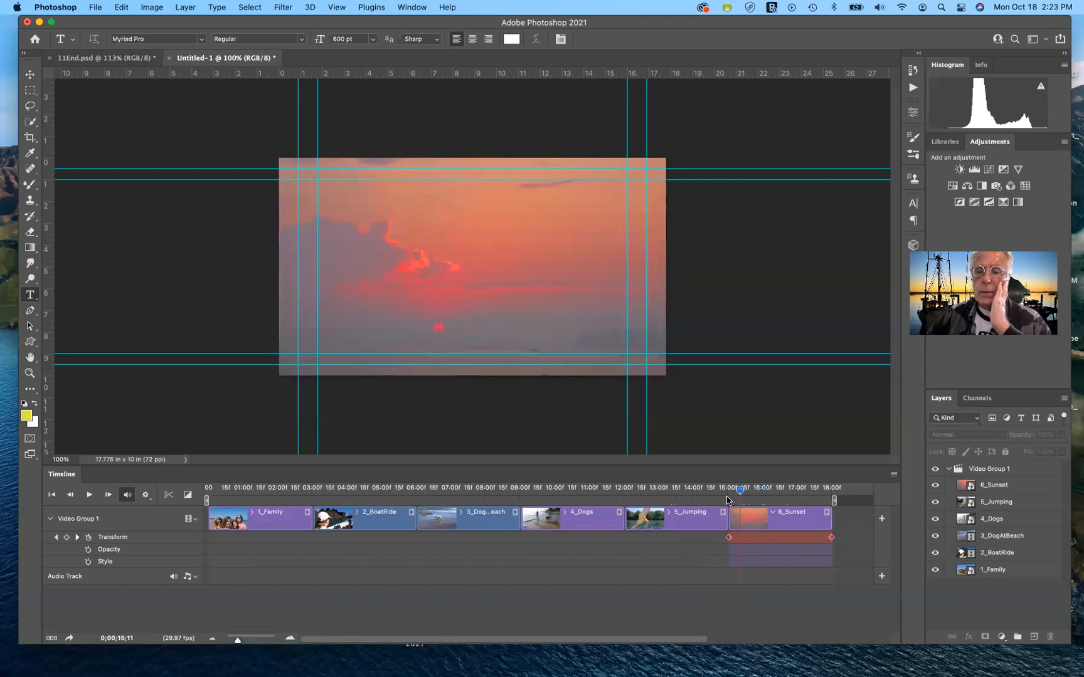
pyautogui.moveTo(731, 498); pyautogui.dragTo(727, 499)
pyautogui.click(795, 499)
pyautogui.click(837, 504)
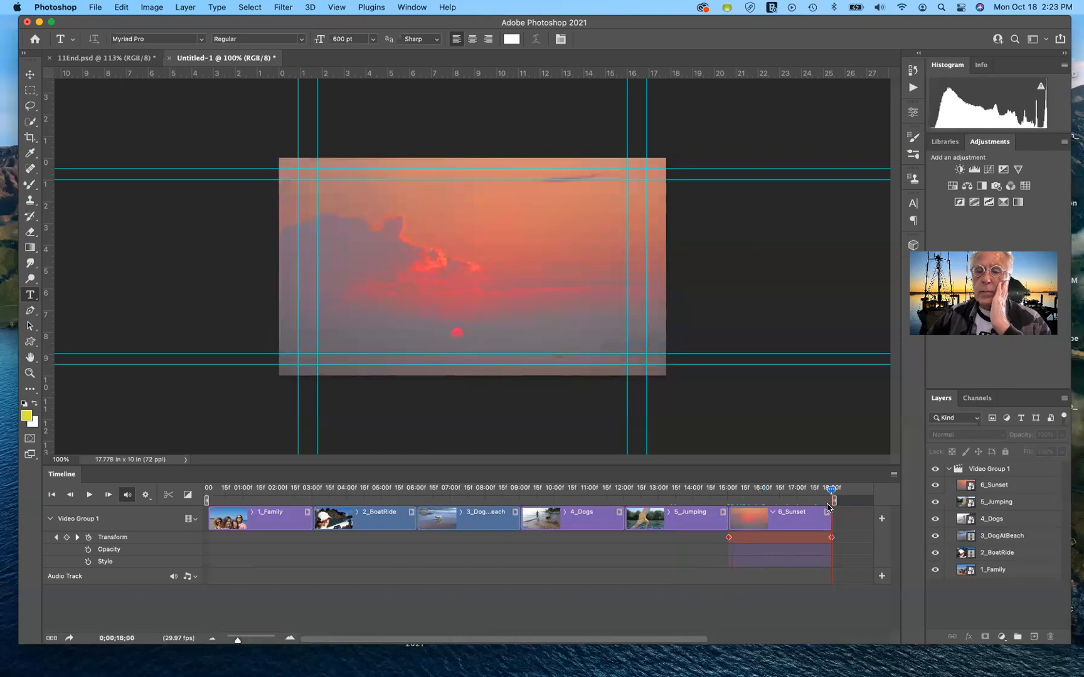
pyautogui.moveTo(773, 520); pyautogui.dragTo(736, 556)
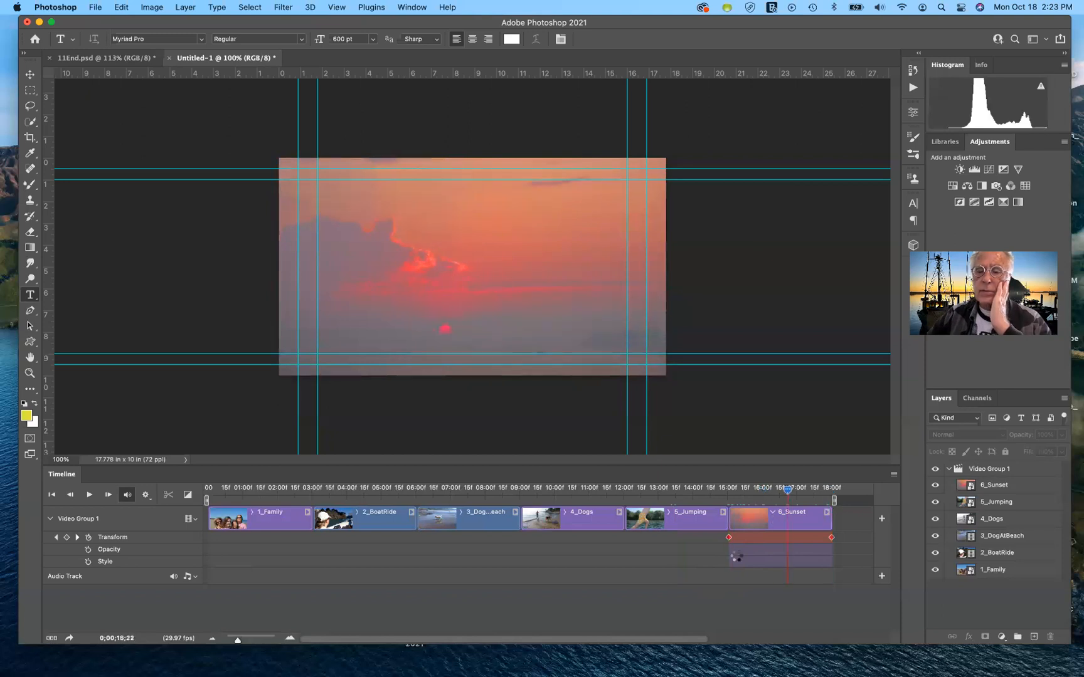
# Step: Set the 6_Sunset clip's motion to No Motion
pyautogui.click(826, 515)
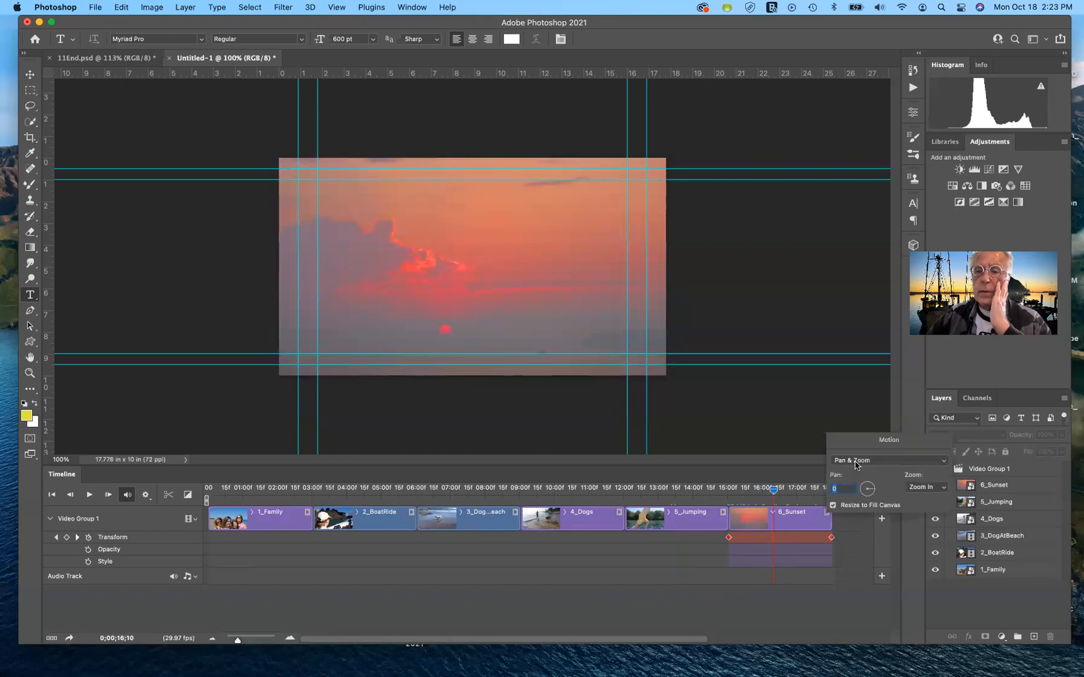
pyautogui.click(854, 461)
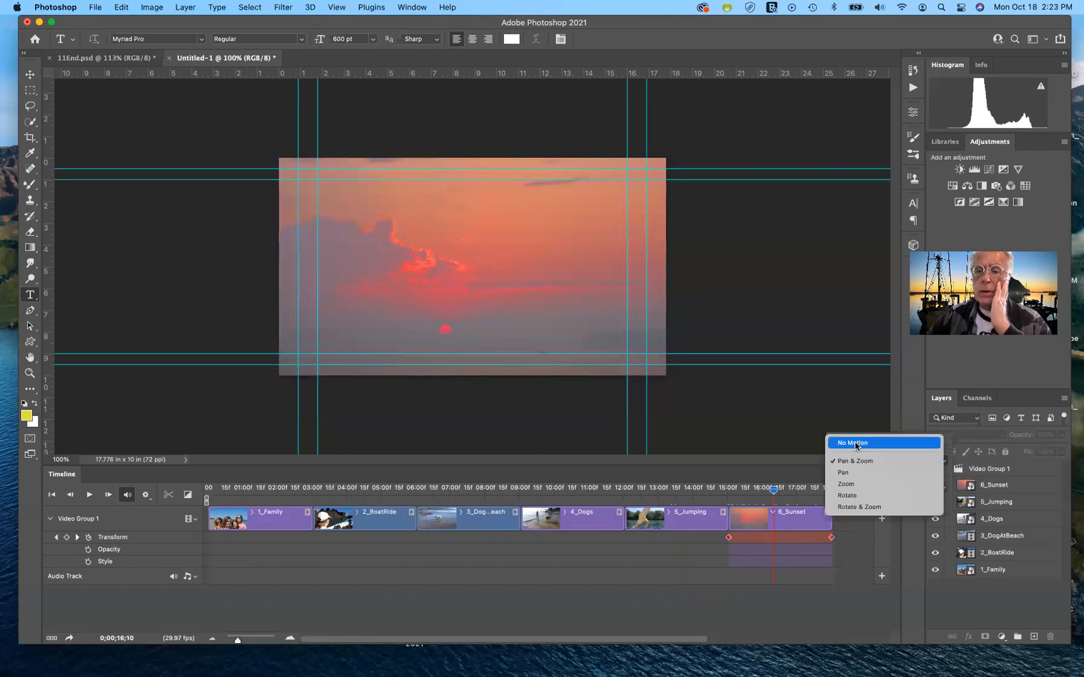
pyautogui.click(855, 446)
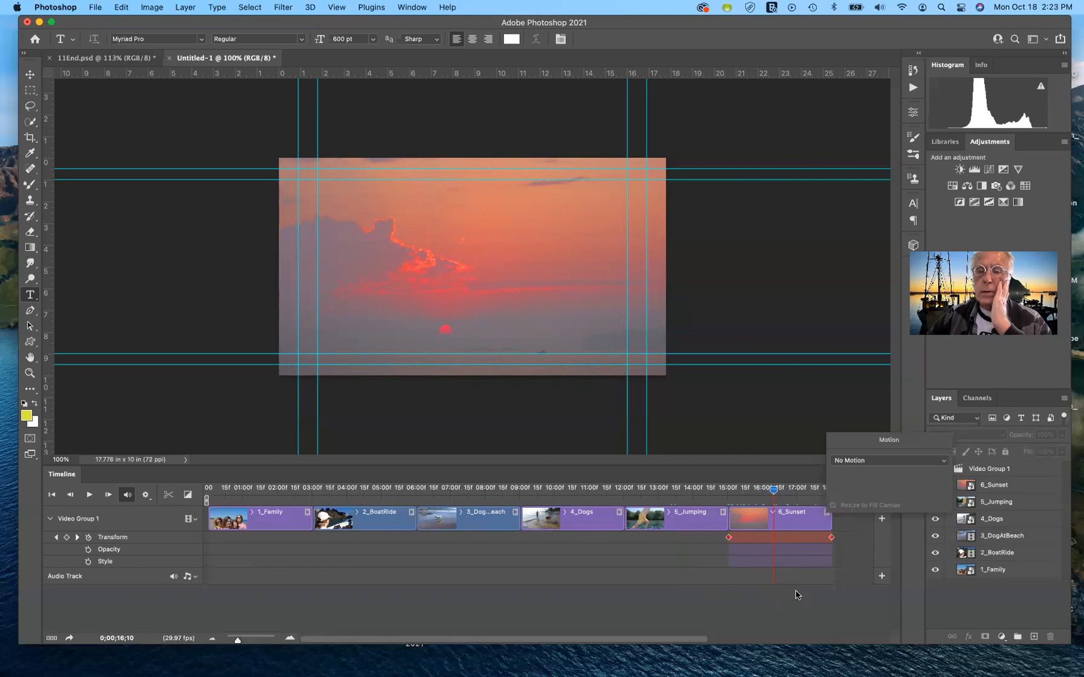
# Step: Close the motion settings and scrub the playhead back to the very start of the timeline at 0;00
pyautogui.click(797, 595)
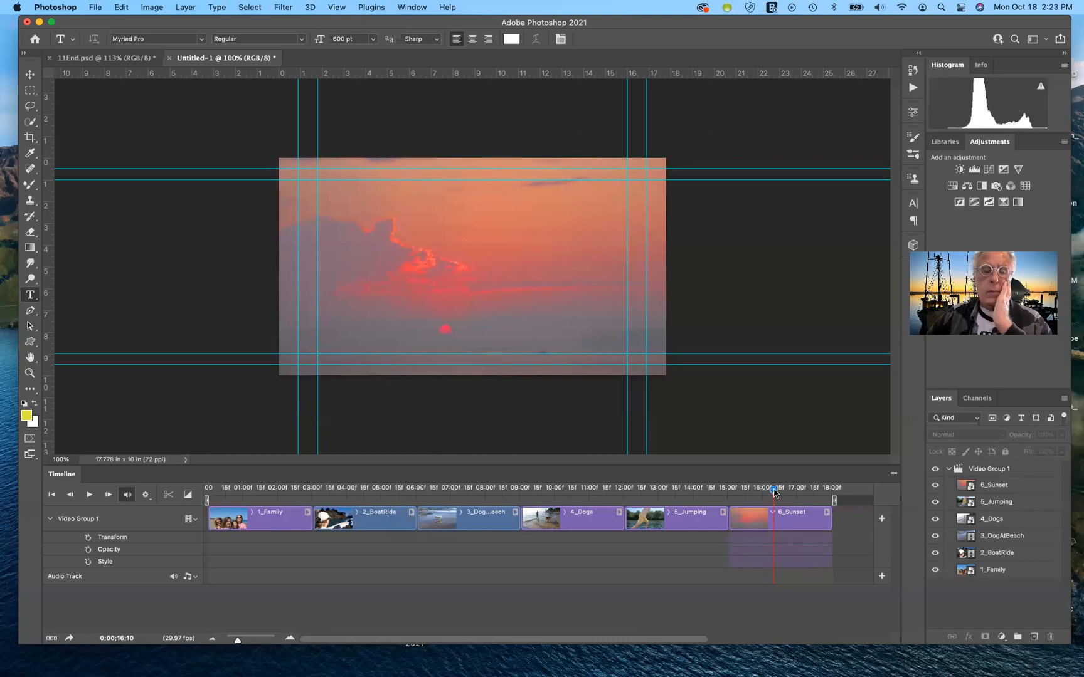
pyautogui.click(563, 489)
pyautogui.moveTo(336, 499); pyautogui.dragTo(260, 510)
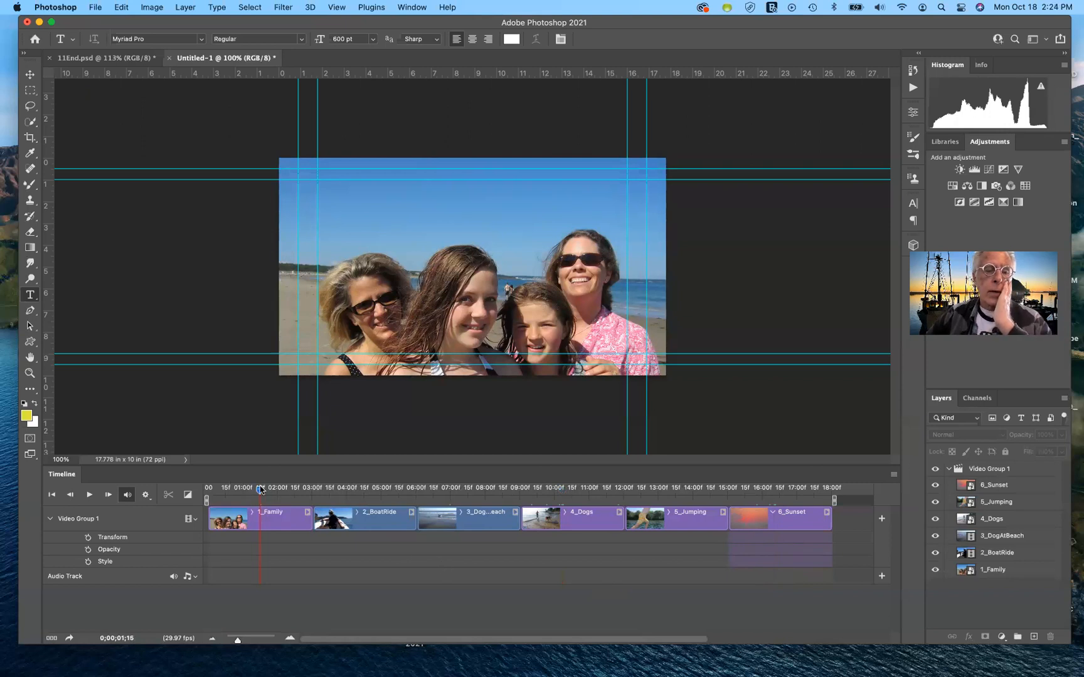
pyautogui.click(208, 495)
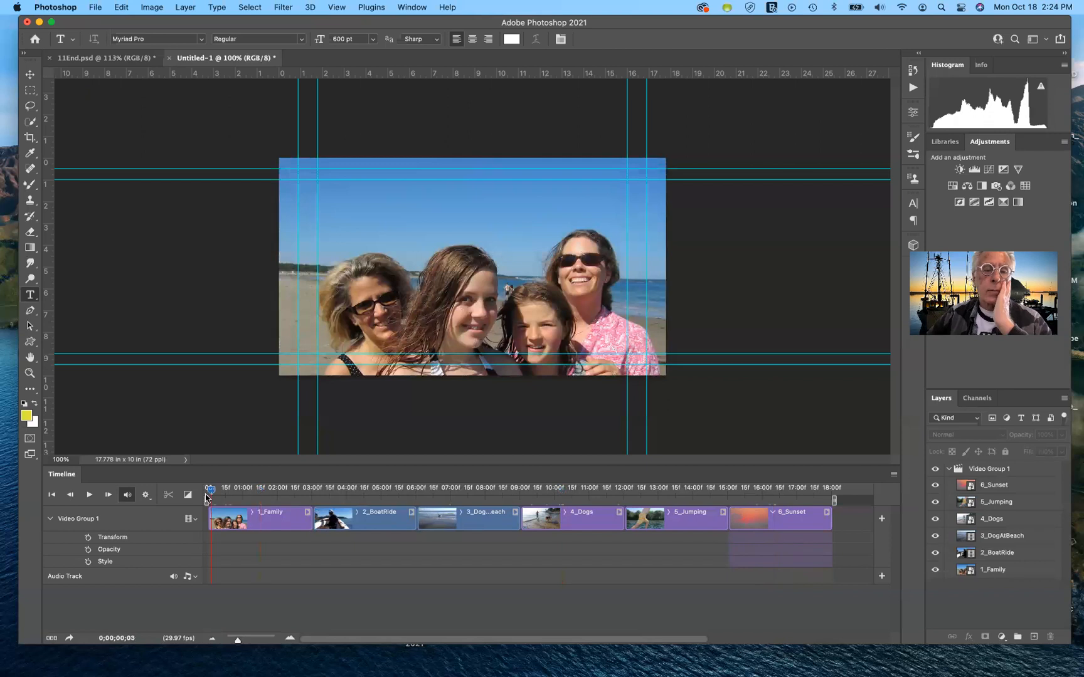
pyautogui.click(207, 497)
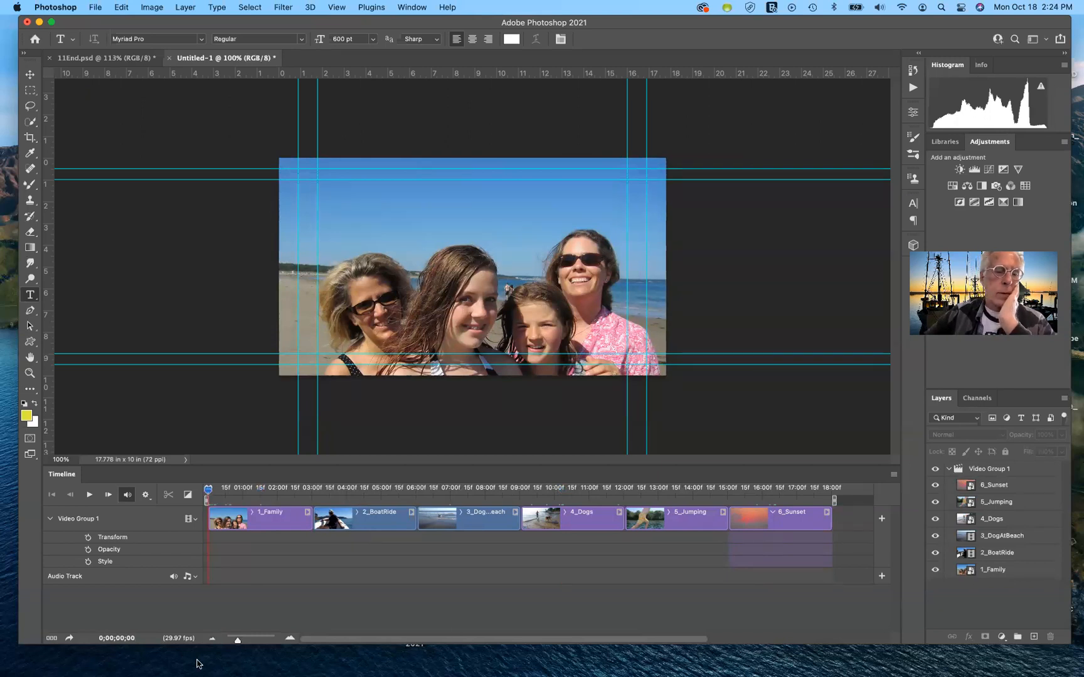
# Step: Collapse the properties of Video Group 1 and add a new video group above it
pyautogui.click(50, 519)
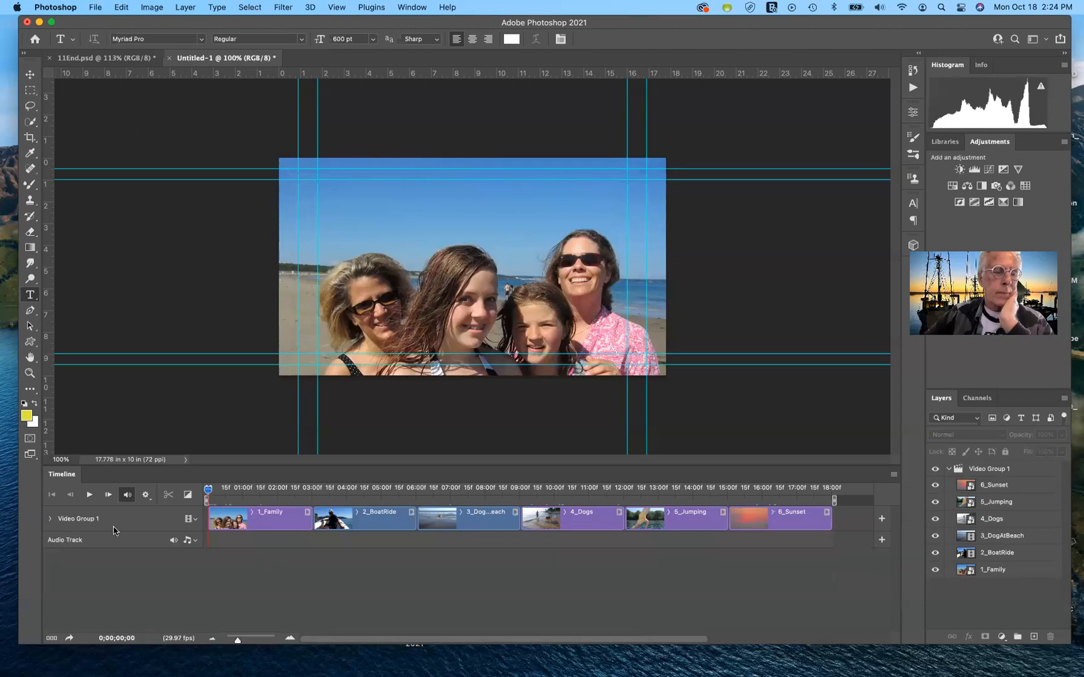
pyautogui.click(189, 519)
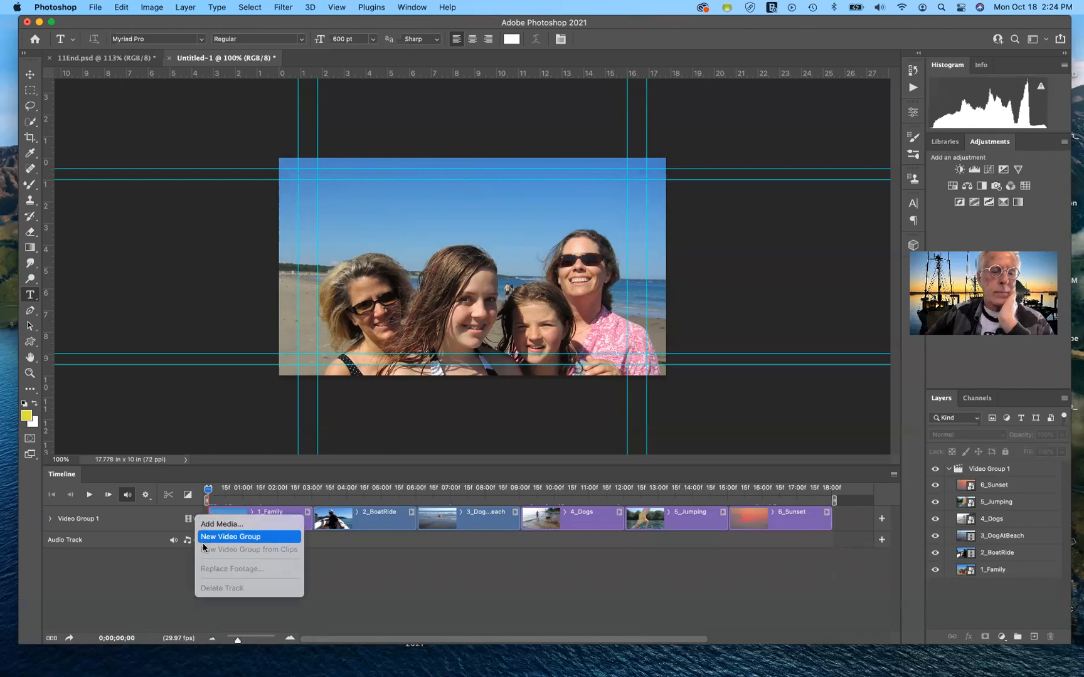
pyautogui.click(203, 542)
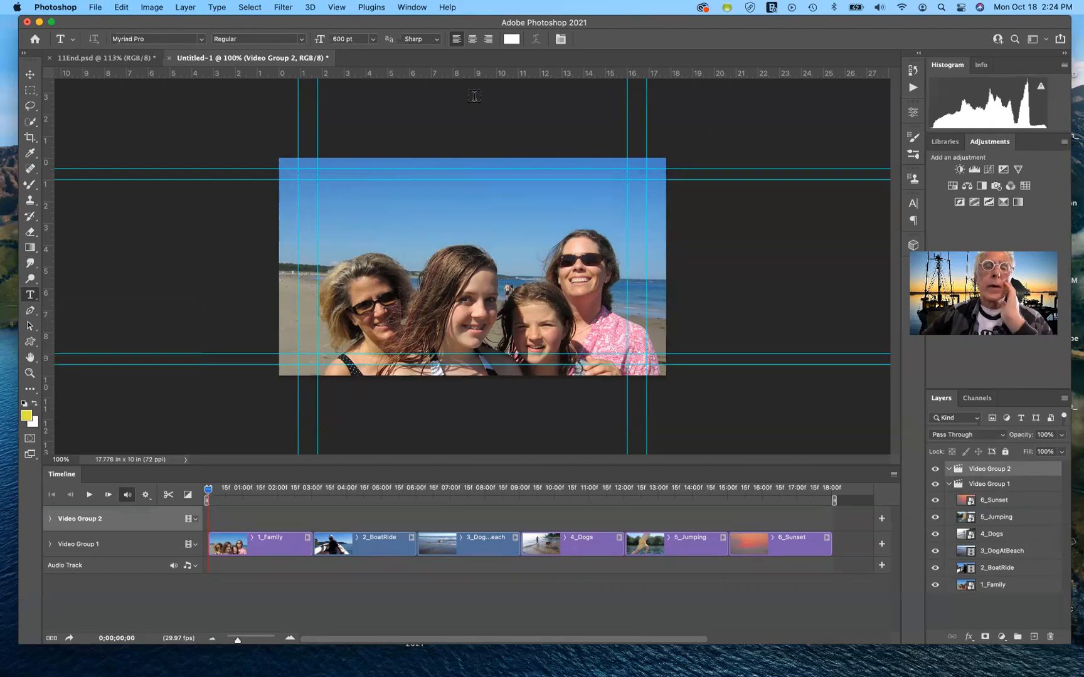
# Step: Add the title "BEACH DAY" in white 600 pt Myriad Pro and shorten its clip to end with the 1_Family clip
pyautogui.click(402, 212)
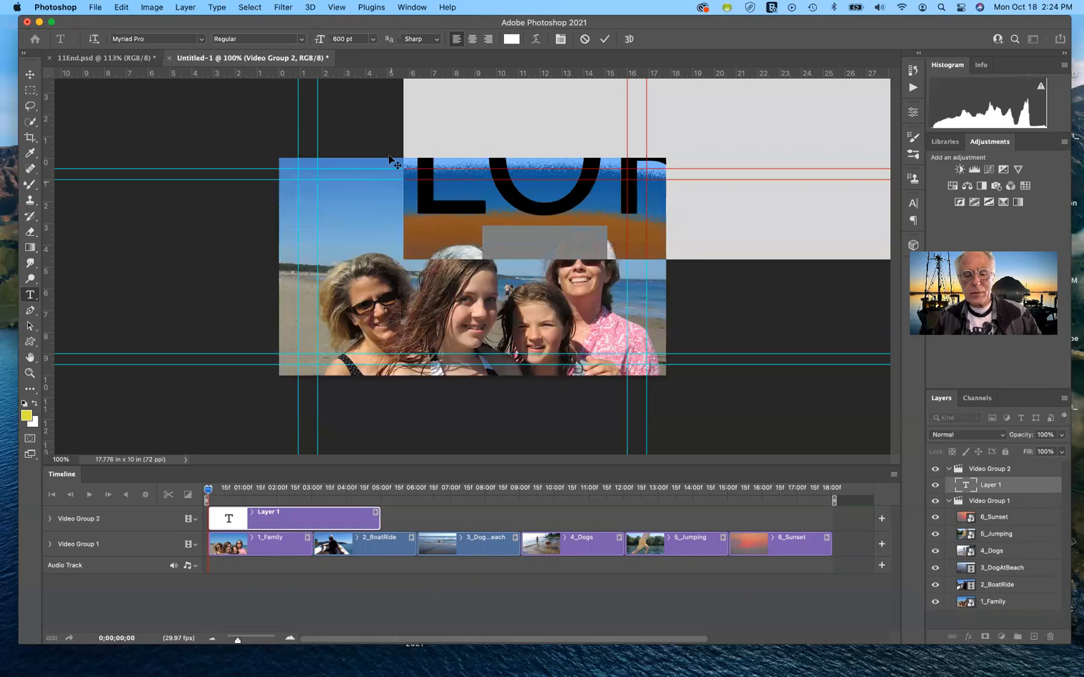
pyautogui.write('D')
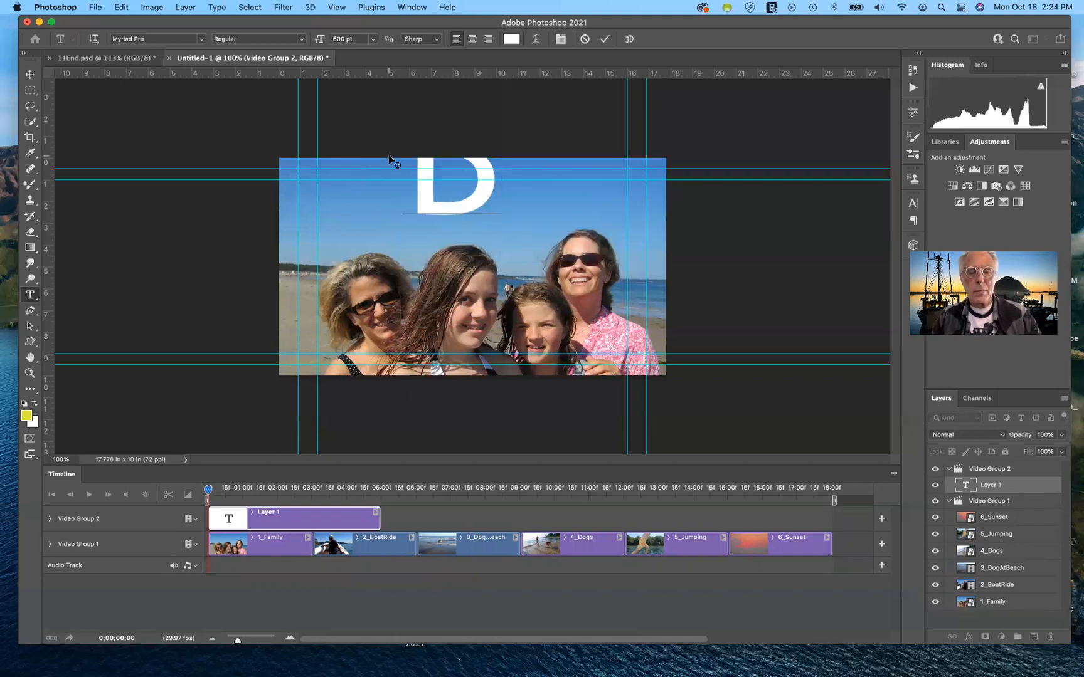
pyautogui.write('LAH')
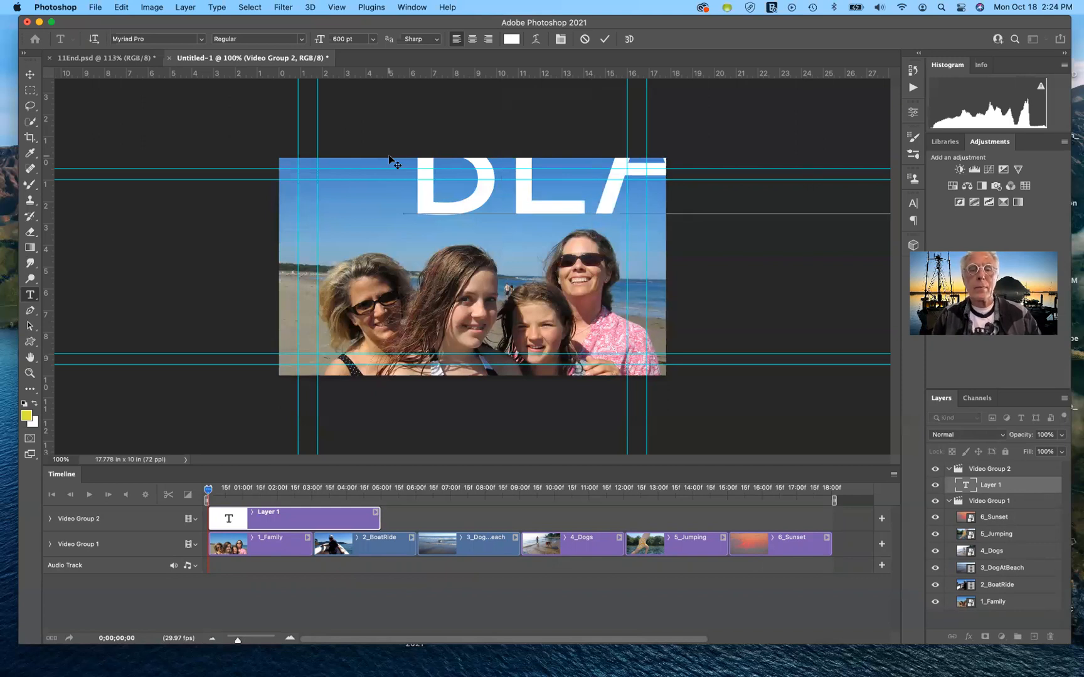
pyautogui.click(604, 40)
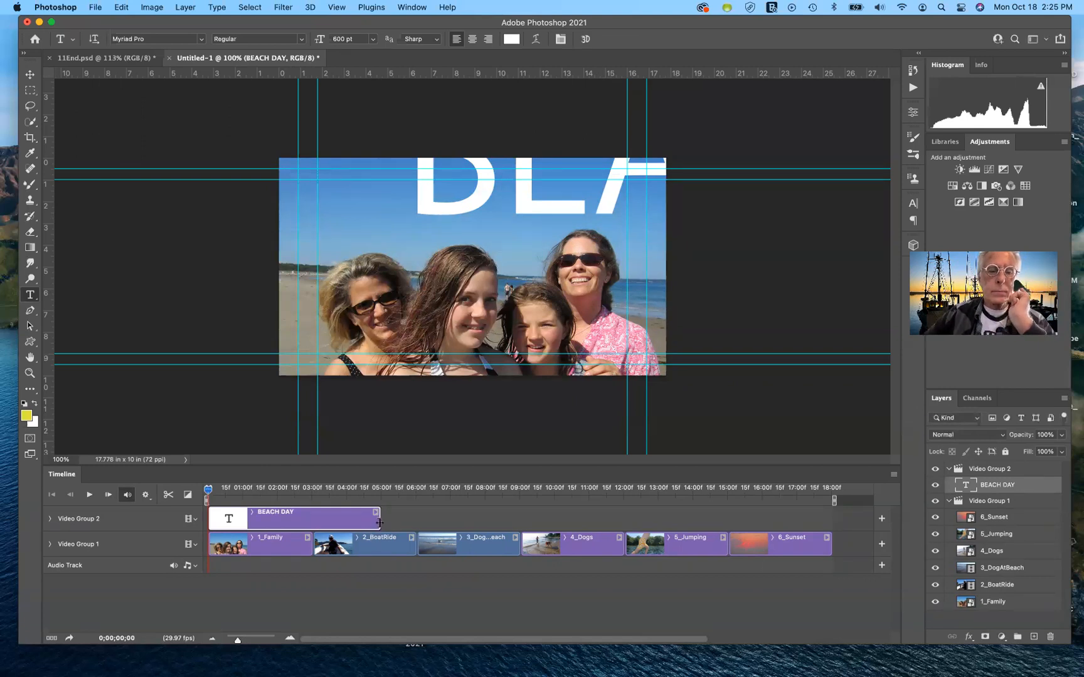
pyautogui.moveTo(380, 523); pyautogui.dragTo(325, 535)
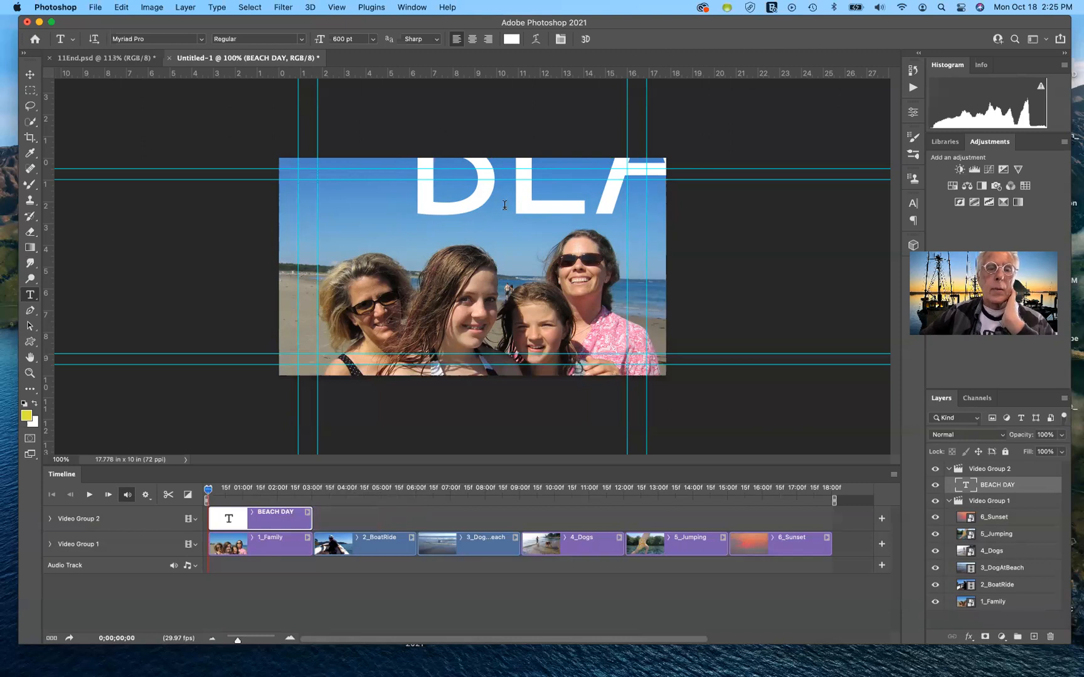
# Step: Move the BEACH DAY title to the canvas's right edge so only part of its first letter overlaps the photo
pyautogui.click(30, 74)
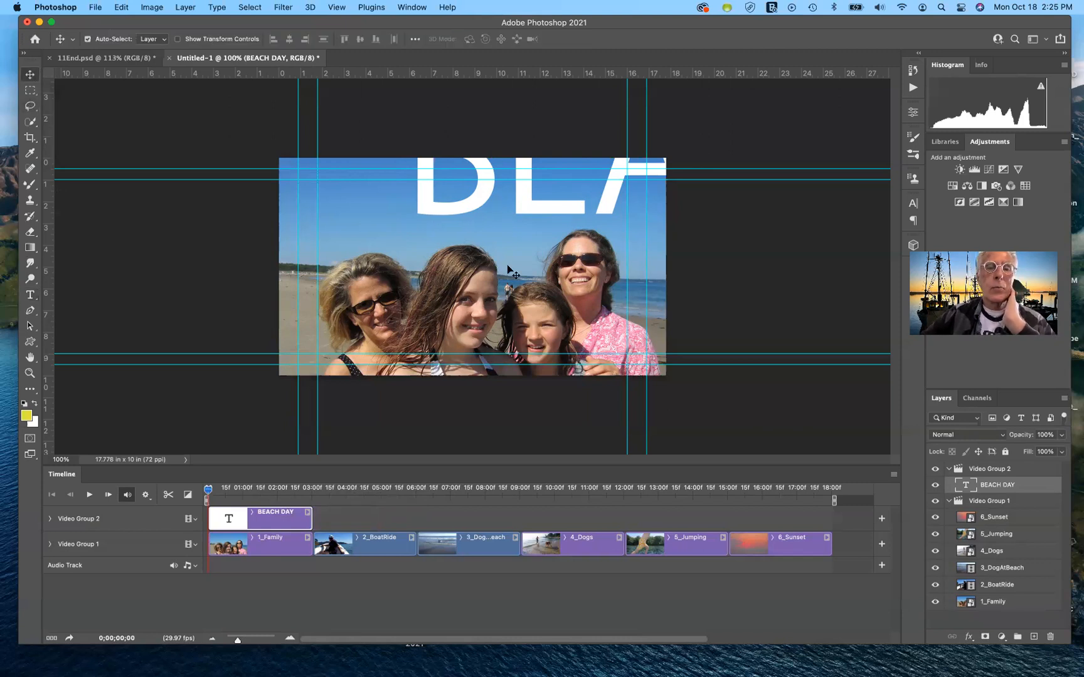
pyautogui.moveTo(550, 254); pyautogui.dragTo(660, 246)
pyautogui.moveTo(657, 266); pyautogui.dragTo(681, 270)
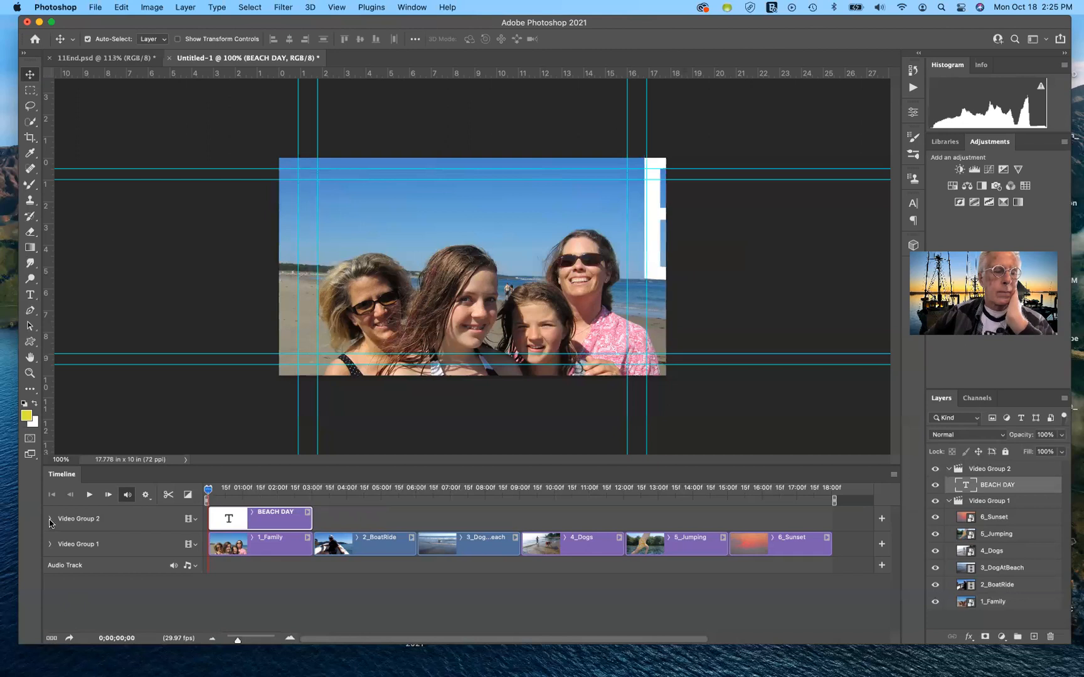
# Step: Expand the BEACH DAY clip's properties, enable Transform keyframing at 0;00 and fine-tune the title's starting position at the right edge
pyautogui.click(50, 520)
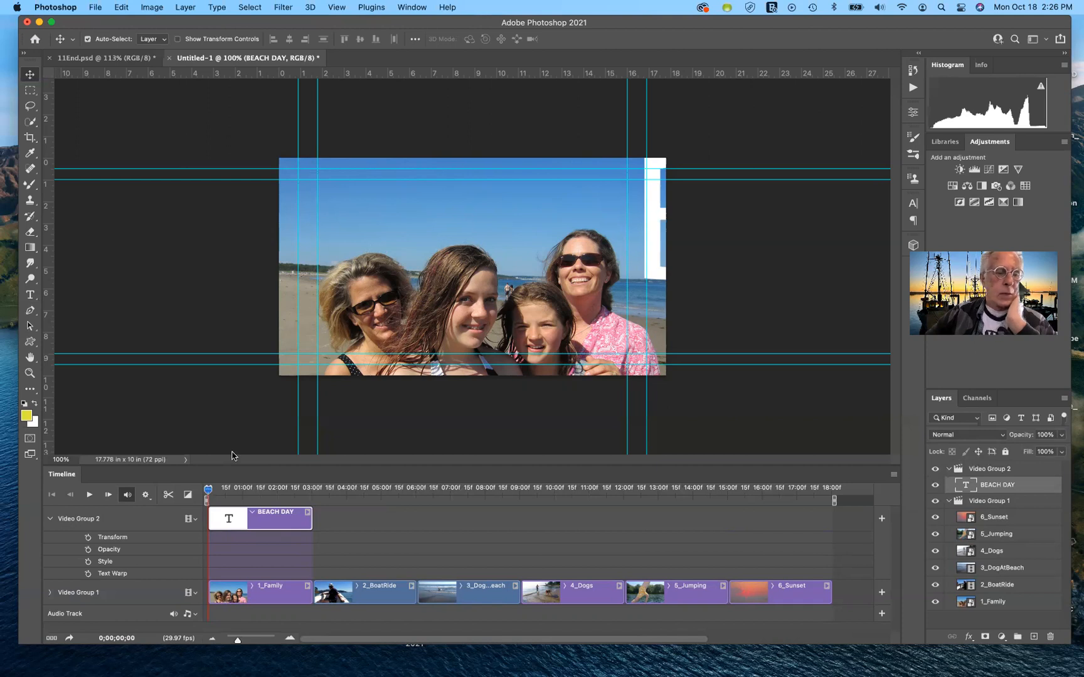
pyautogui.click(88, 538)
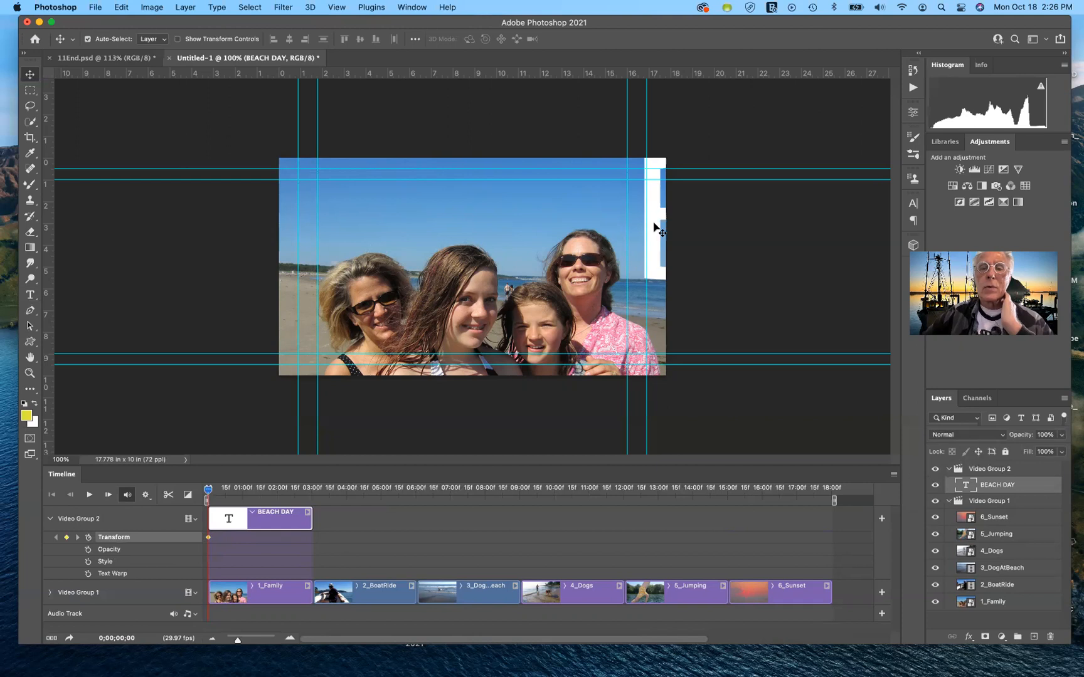
pyautogui.moveTo(652, 227); pyautogui.dragTo(656, 227)
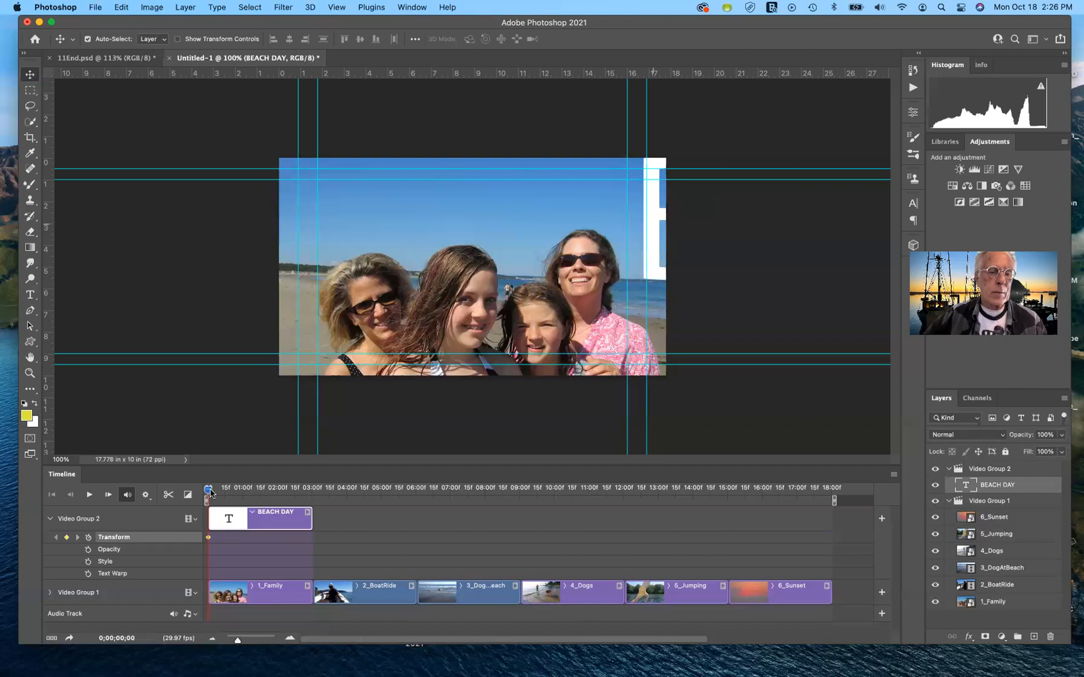
# Step: At 3;00, slide the title left across the canvas until only "AY" remains, setting the ending Transform keyframe
pyautogui.moveTo(208, 493); pyautogui.dragTo(310, 514)
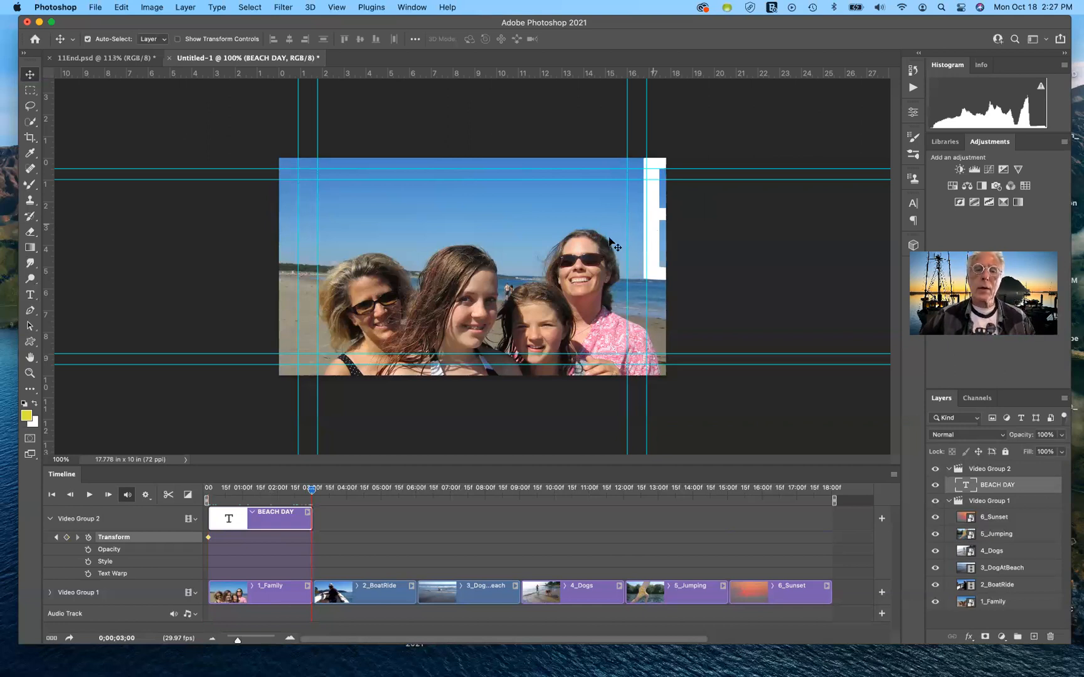
pyautogui.moveTo(486, 234); pyautogui.dragTo(88, 192)
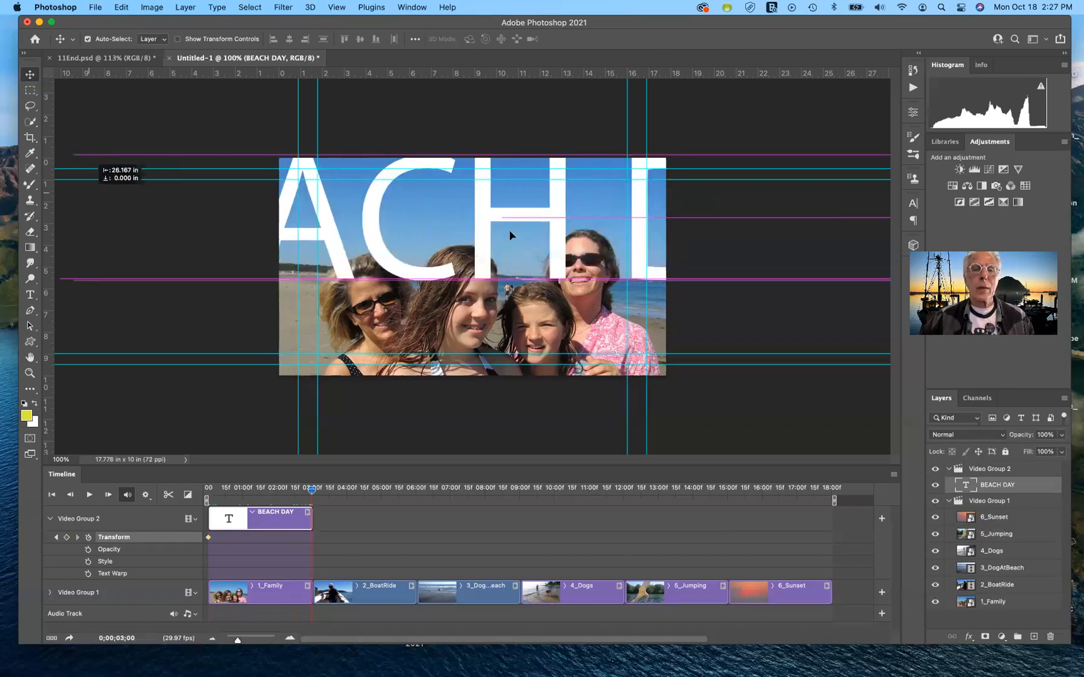
pyautogui.moveTo(562, 236); pyautogui.dragTo(85, 218)
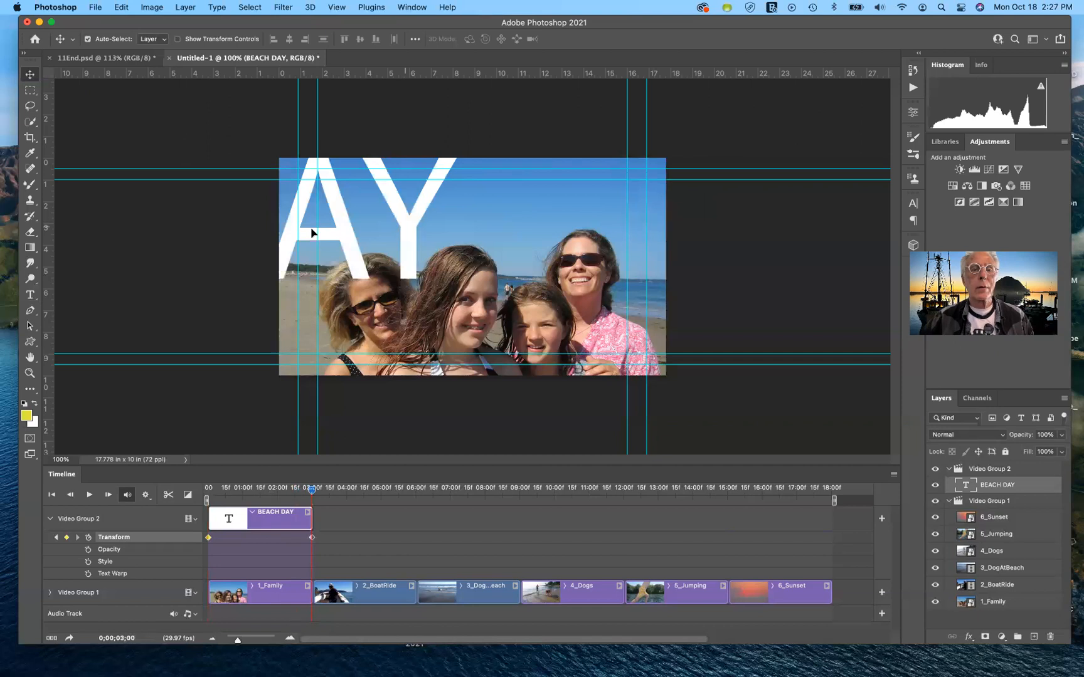
pyautogui.moveTo(312, 233); pyautogui.dragTo(274, 232)
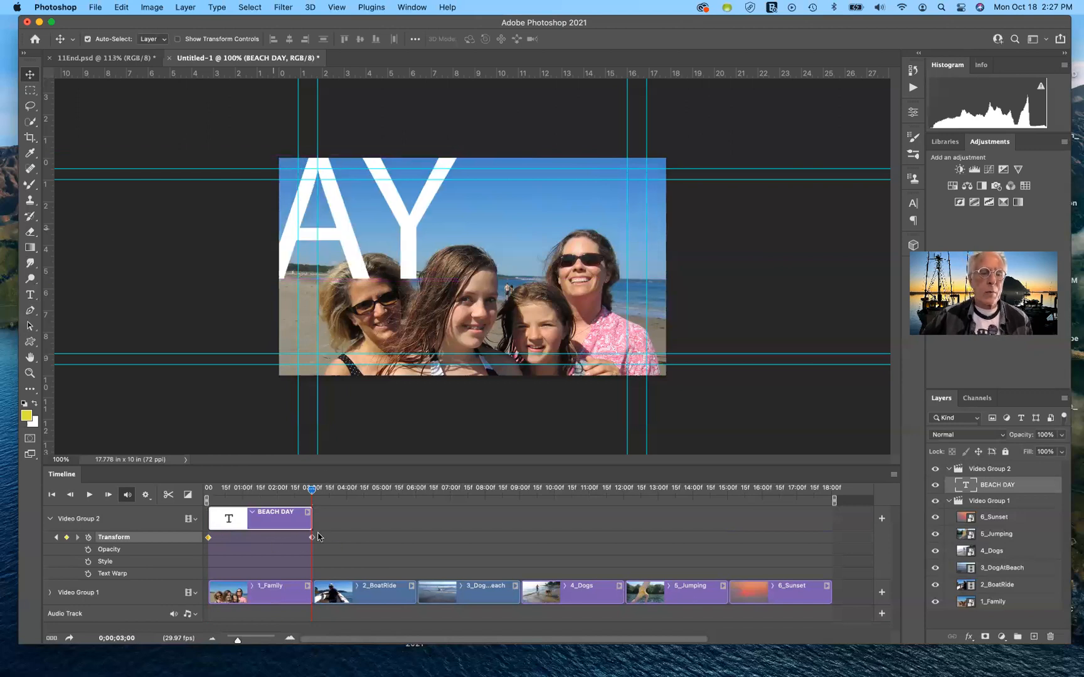
pyautogui.moveTo(313, 489)
pyautogui.mouseDown()
pyautogui.moveTo(198, 492)
pyautogui.moveTo(313, 505)
pyautogui.mouseUp()
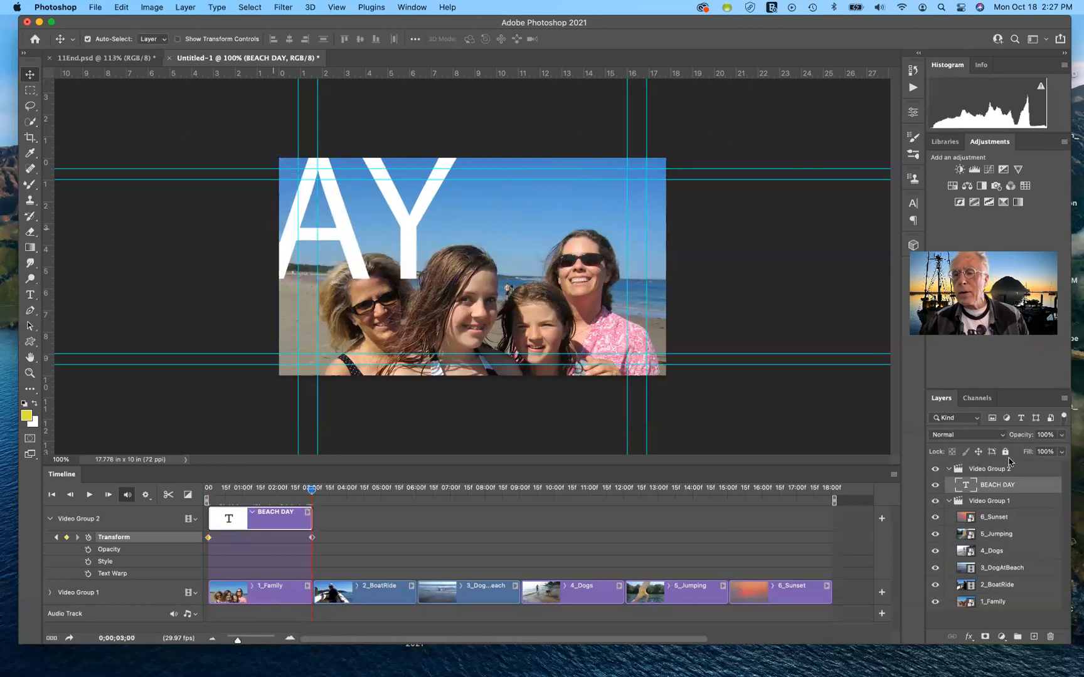
# Step: Lower the opacity of the BEACH DAY text layer to 40%
pyautogui.click(1062, 435)
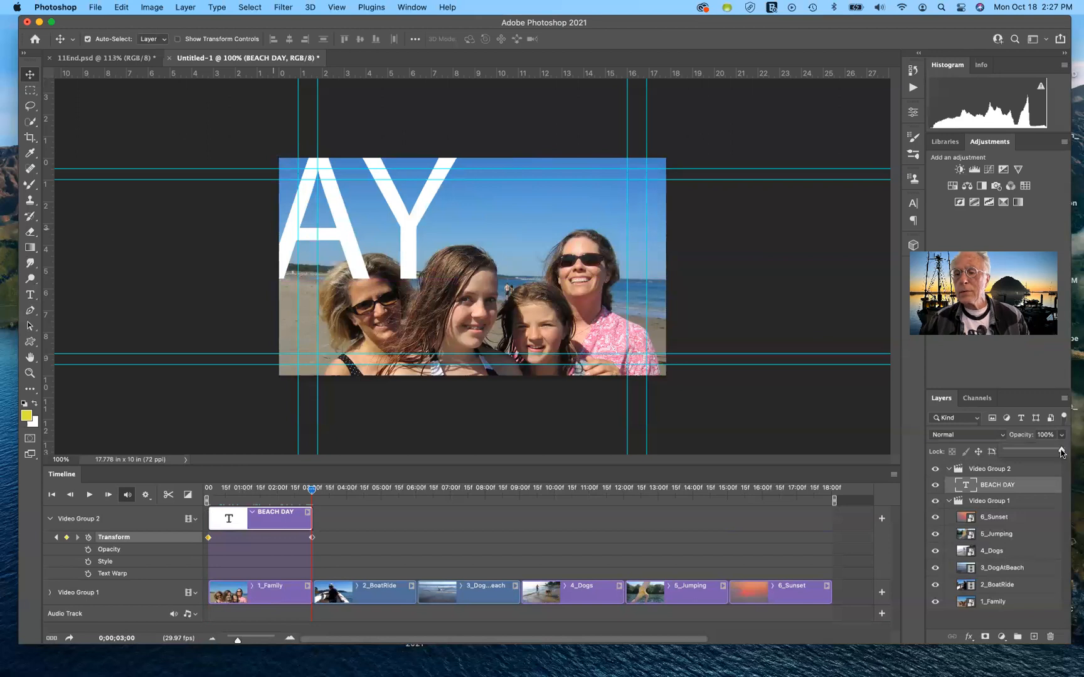
pyautogui.moveTo(1061, 451); pyautogui.dragTo(1030, 450)
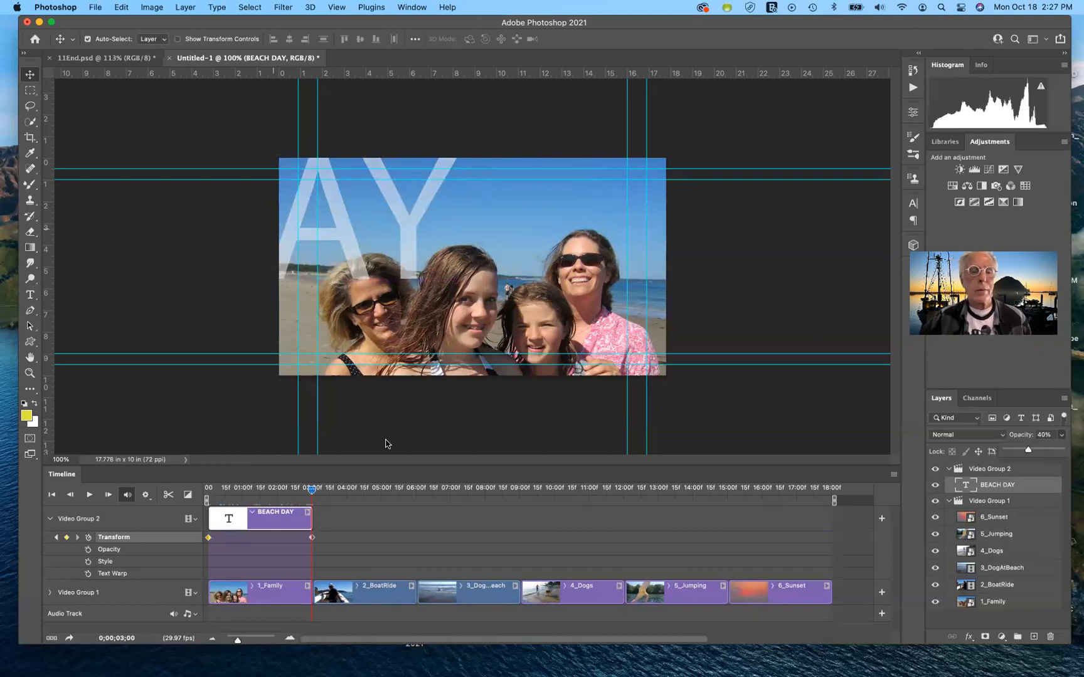
pyautogui.click(313, 490)
# Step: Scrub through the BEACH DAY clip to preview the title's movement, leaving the playhead at 3;00
pyautogui.moveTo(214, 487); pyautogui.dragTo(128, 480)
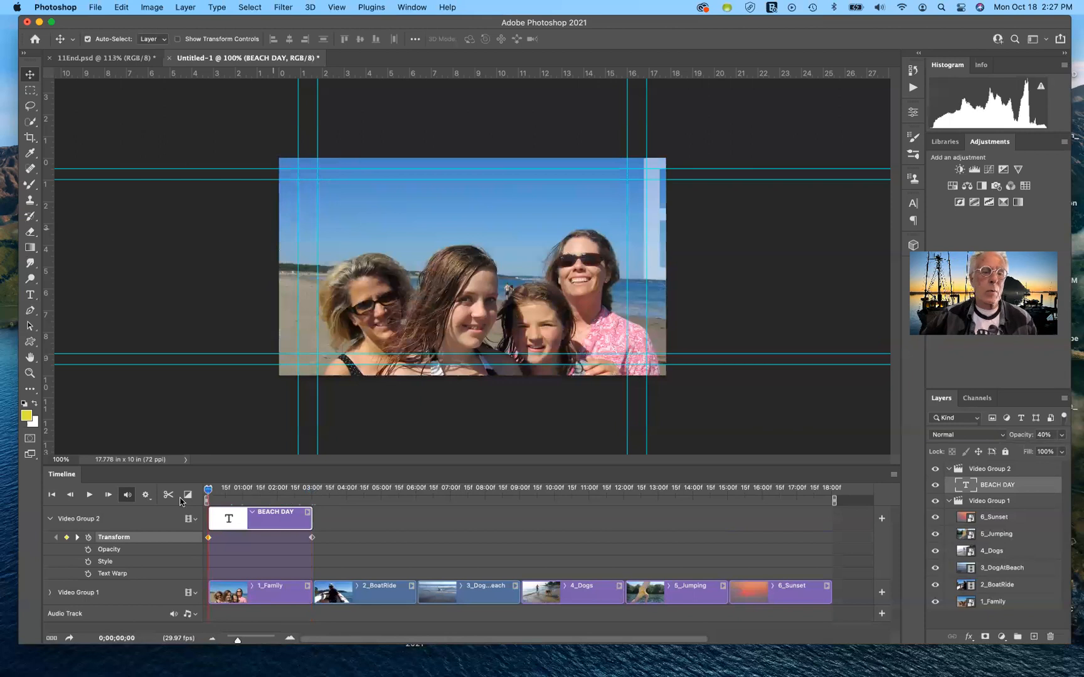
pyautogui.moveTo(210, 493)
pyautogui.mouseDown()
pyautogui.moveTo(325, 500)
pyautogui.moveTo(202, 513)
pyautogui.mouseUp()
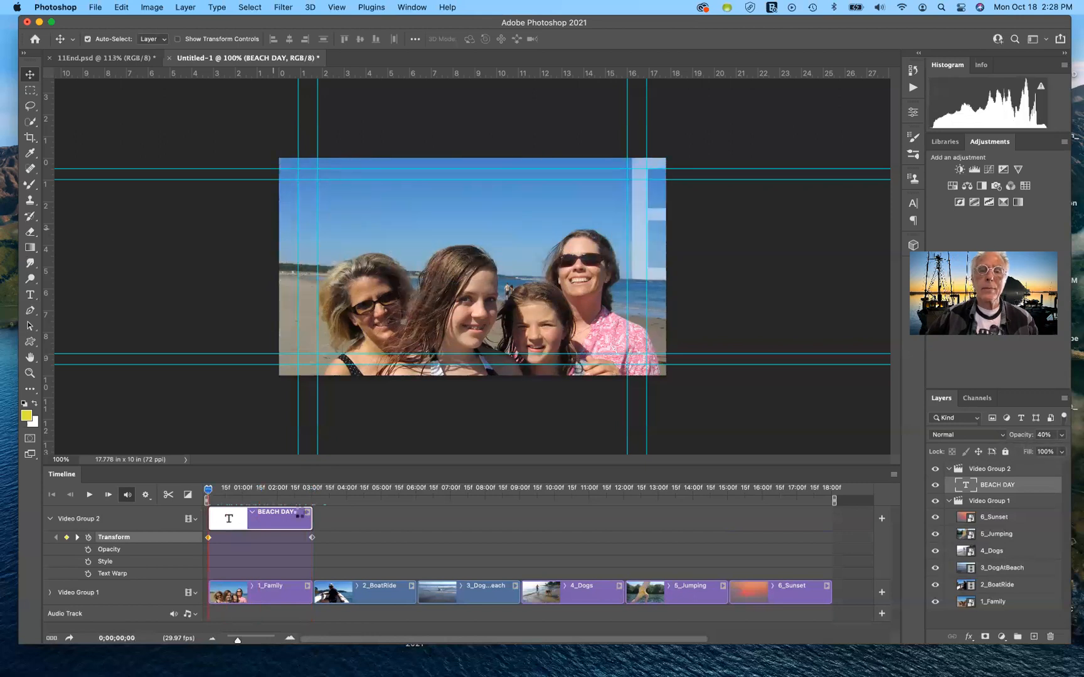
pyautogui.moveTo(300, 512); pyautogui.dragTo(203, 514)
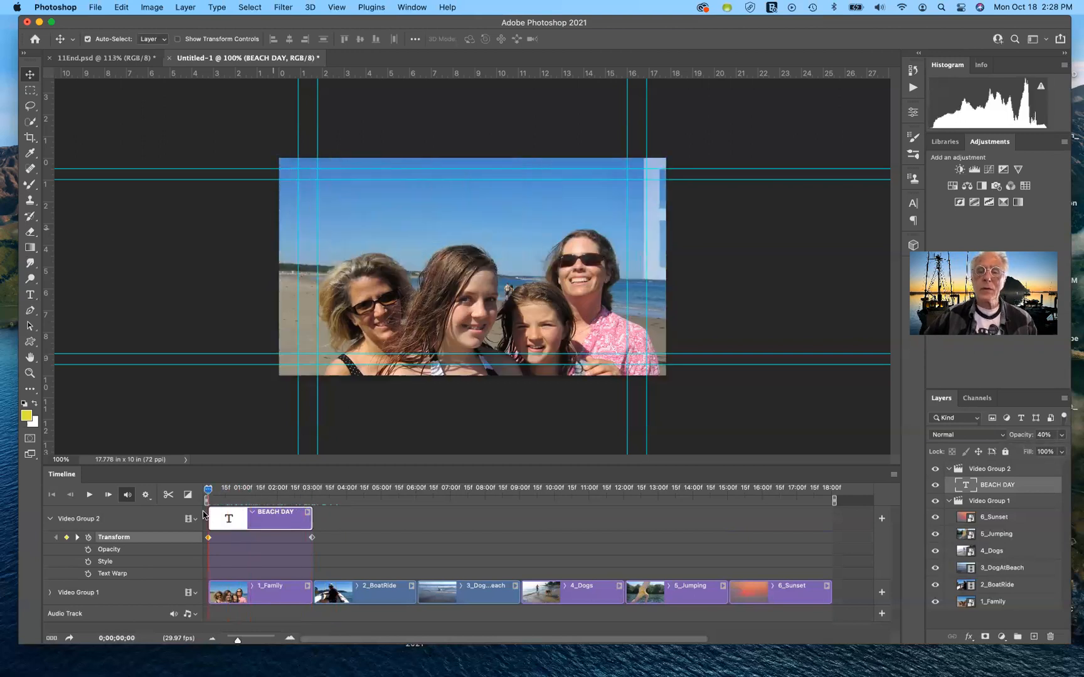
pyautogui.moveTo(208, 512); pyautogui.dragTo(312, 510)
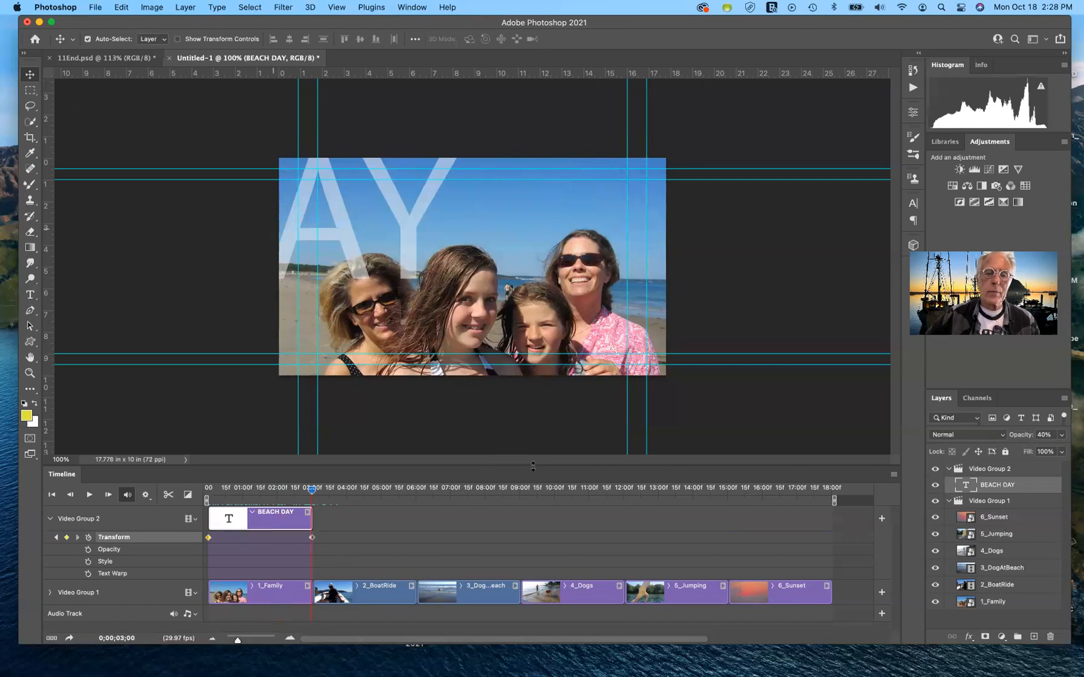
# Step: Enlarge the timeline area upward and move the playhead to 6;05 near the start of the 3_DogAtBeach clip
pyautogui.moveTo(540, 443); pyautogui.dragTo(540, 441)
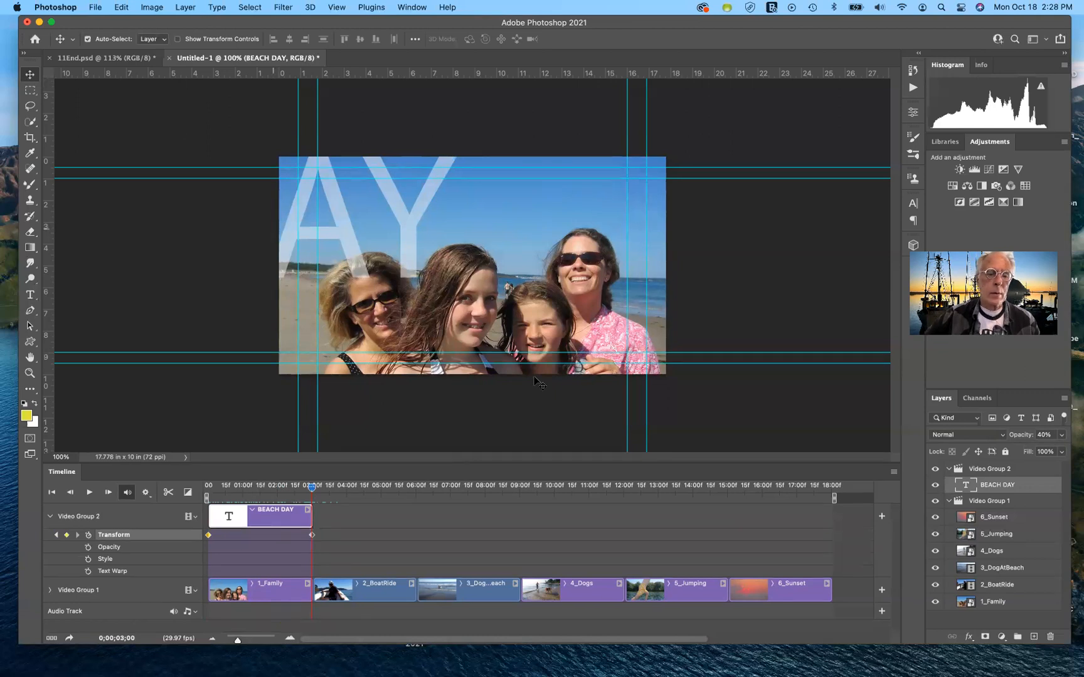
pyautogui.moveTo(535, 366); pyautogui.dragTo(533, 367)
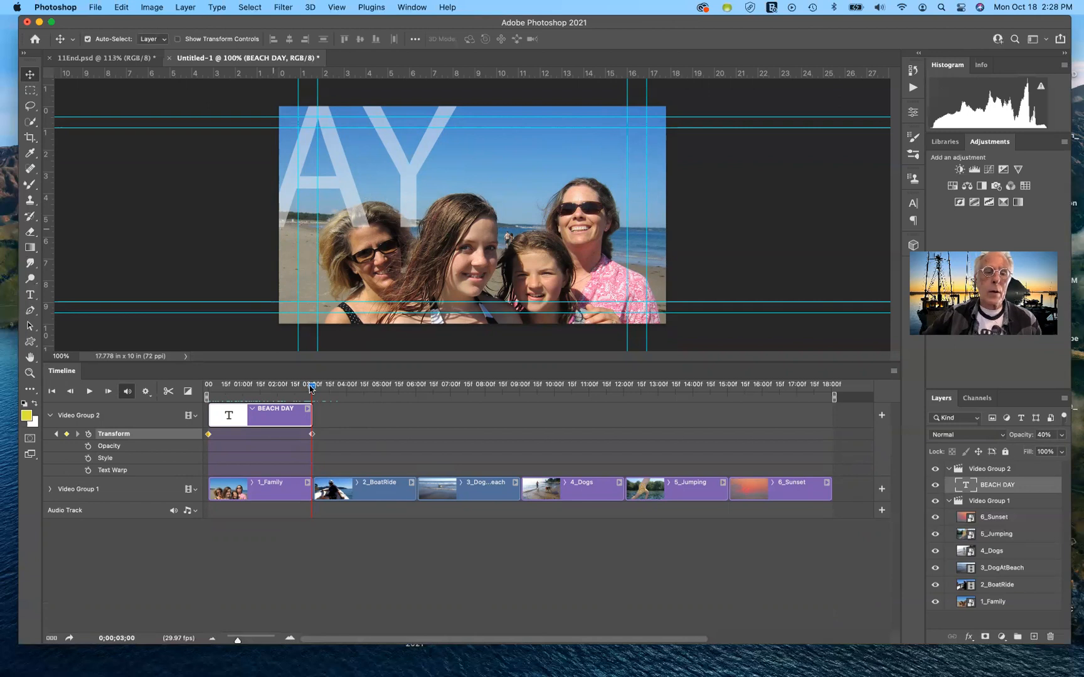
pyautogui.click(411, 389)
pyautogui.moveTo(425, 397)
pyautogui.mouseDown()
pyautogui.moveTo(438, 400)
pyautogui.moveTo(422, 403)
pyautogui.mouseUp()
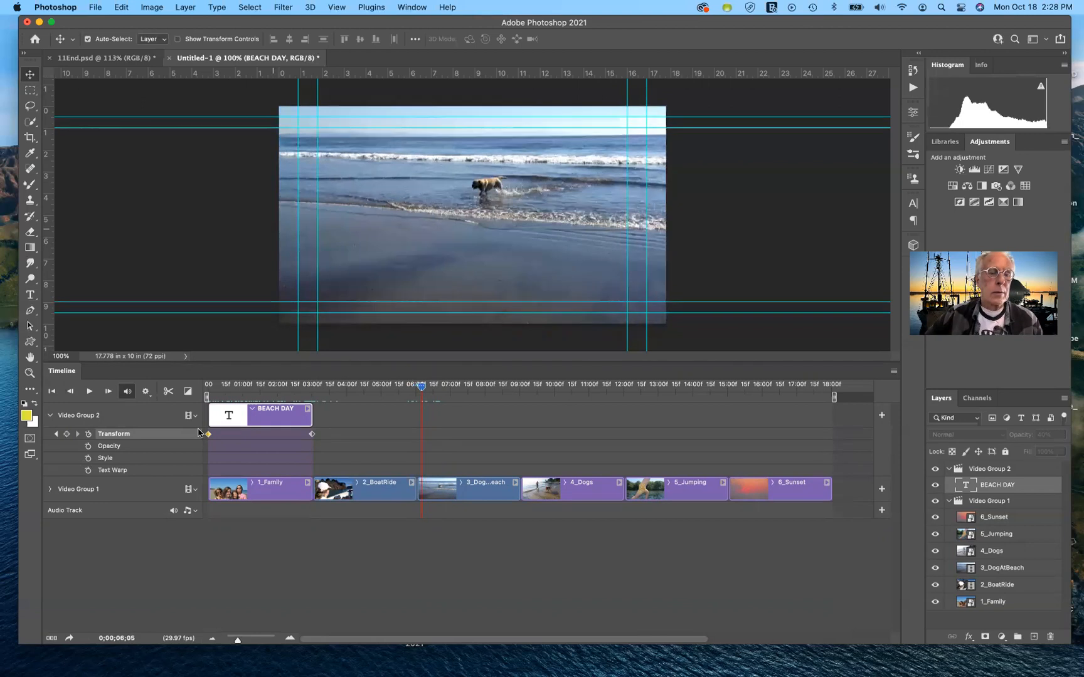
# Step: Collapse the properties of Video Group 2 and select the 3_DogAtBeach clip in Video Group 1
pyautogui.click(195, 417)
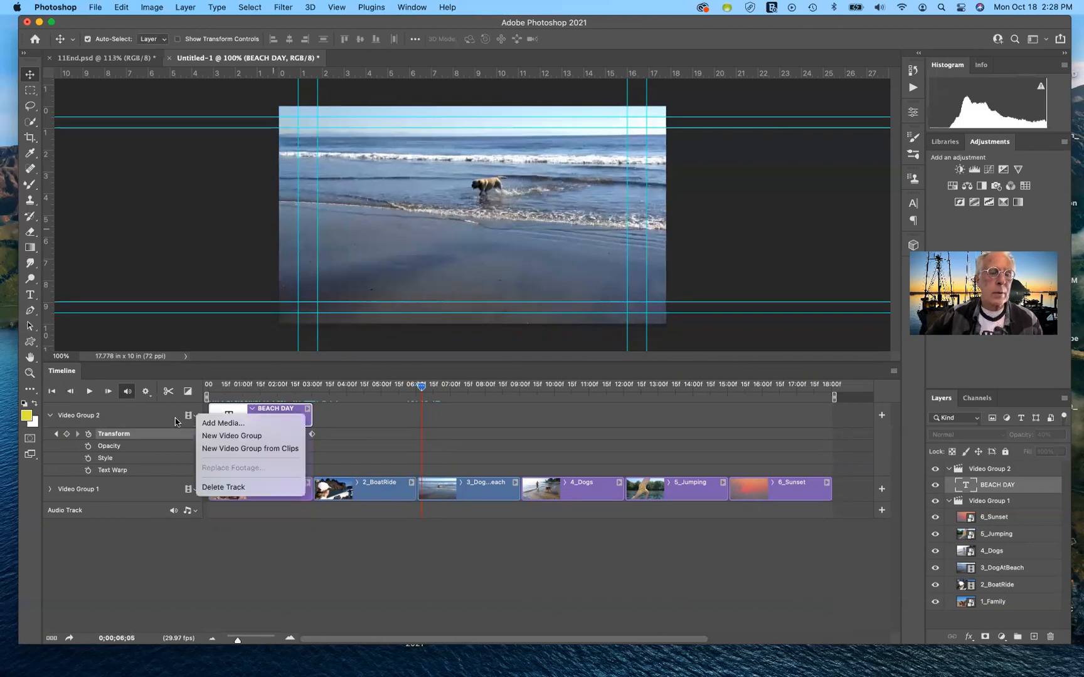
pyautogui.click(195, 419)
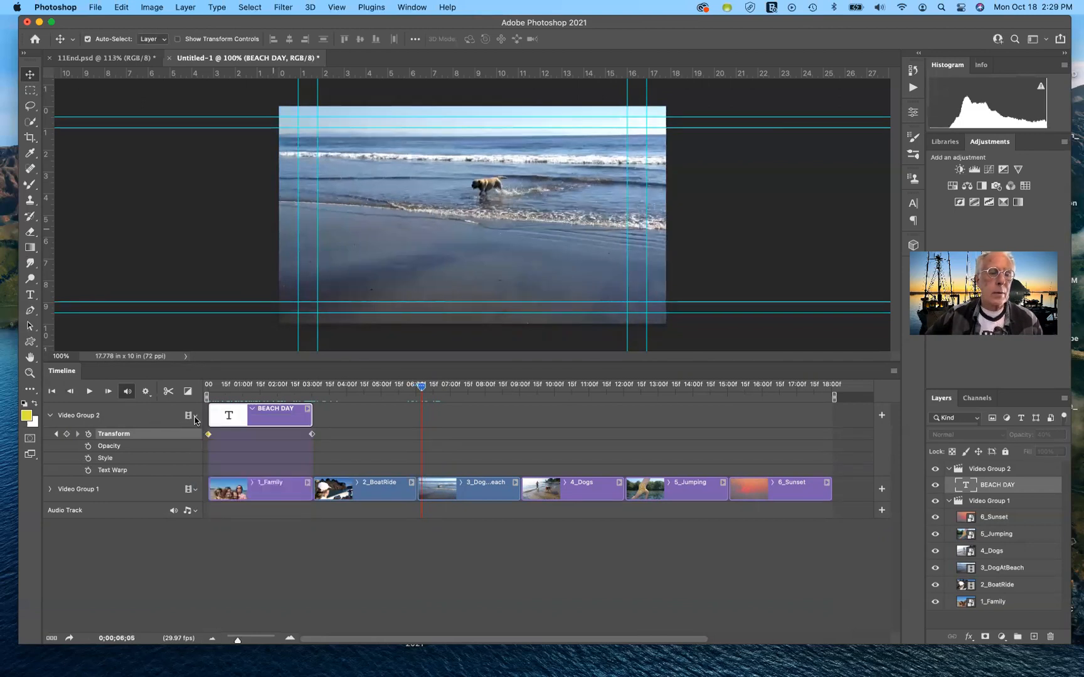
pyautogui.click(194, 416)
pyautogui.click(59, 427)
pyautogui.click(51, 417)
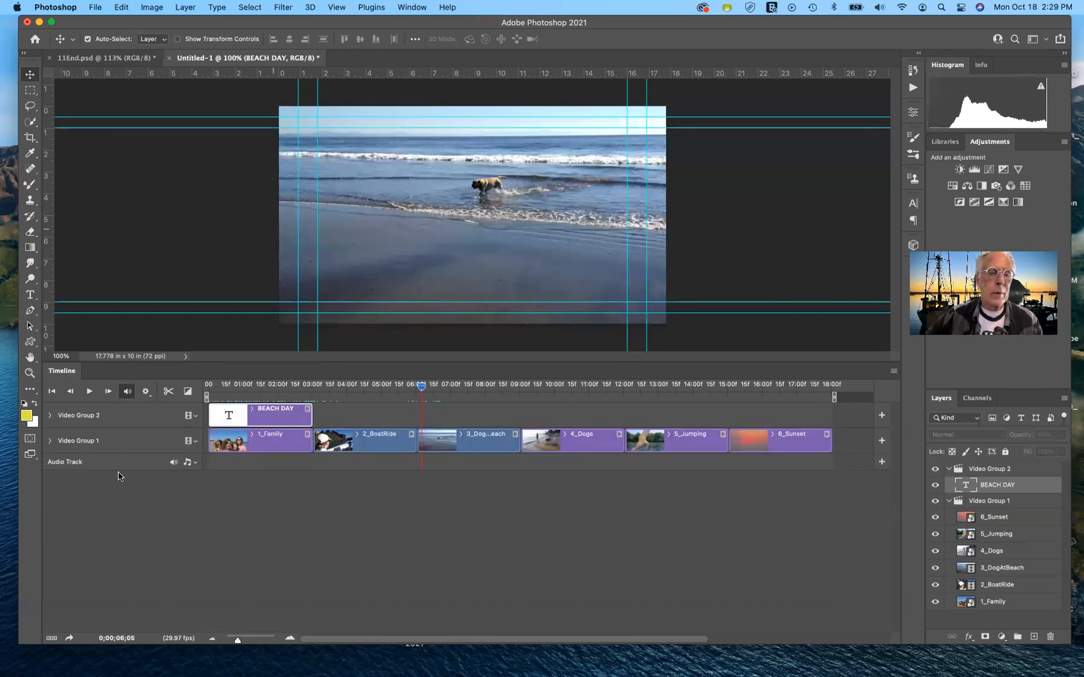
pyautogui.click(477, 451)
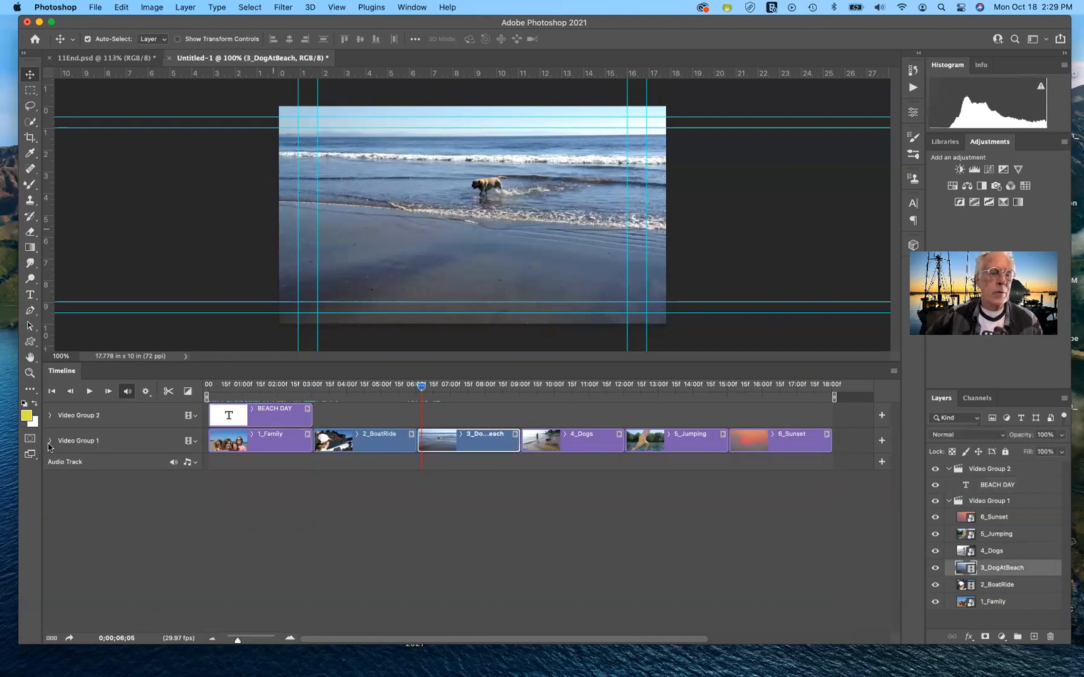
# Step: Move the playhead to 6;03 and add Hue/Saturation and Black & White adjustment layers to the 3_DogAtBeach clip in Video Group 1
pyautogui.click(49, 441)
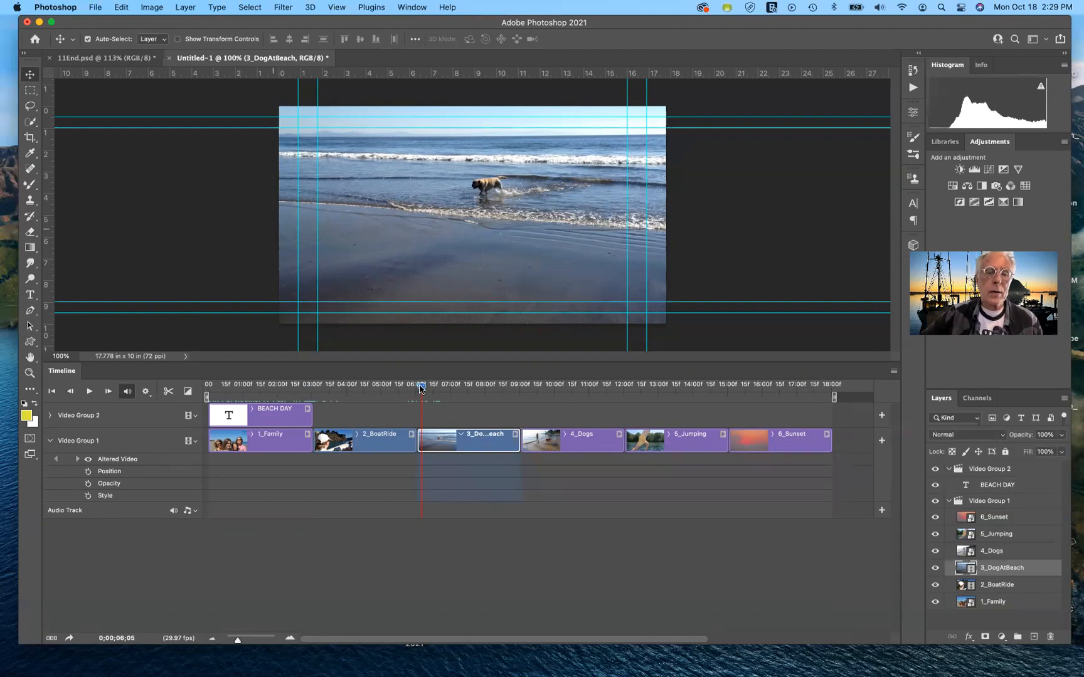
pyautogui.moveTo(419, 386); pyautogui.dragTo(419, 390)
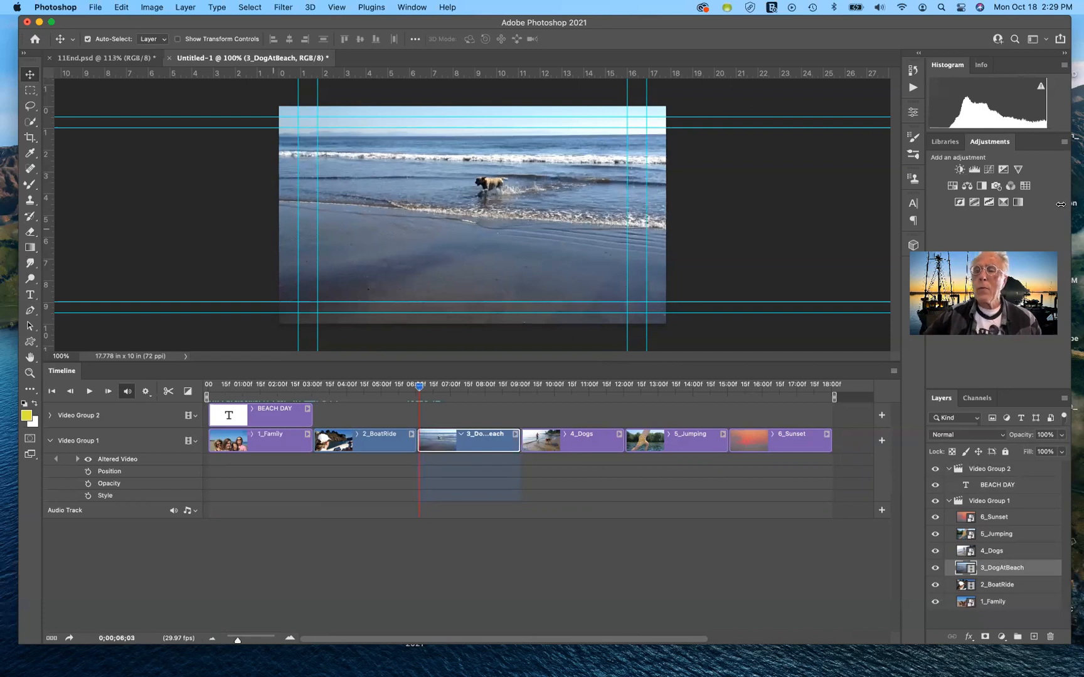
pyautogui.click(952, 186)
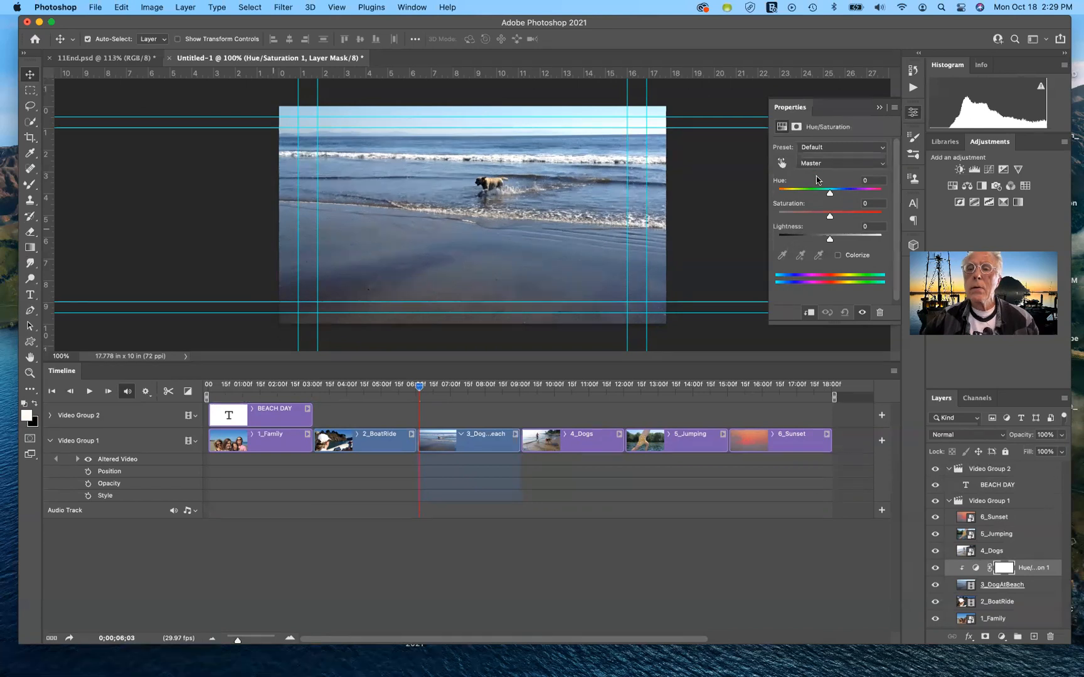
pyautogui.click(879, 108)
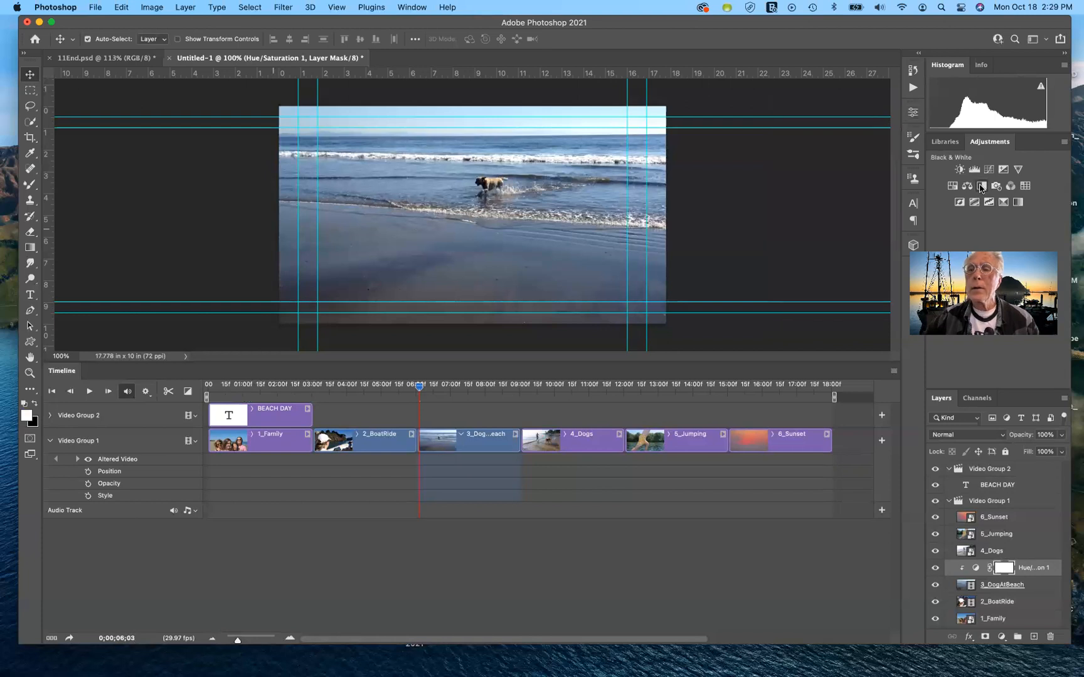
pyautogui.click(981, 187)
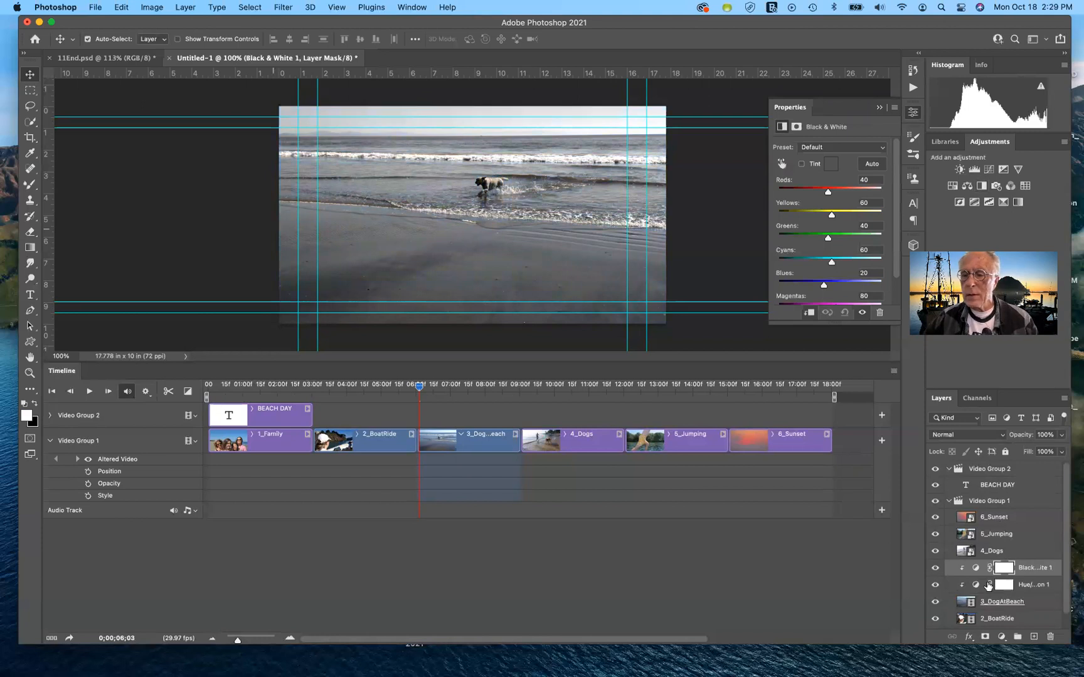
# Step: Remove the layer mask of the Hue/Saturation adjustment below Black & White and delete that Hue/Saturation adjustment layer
pyautogui.click(1050, 637)
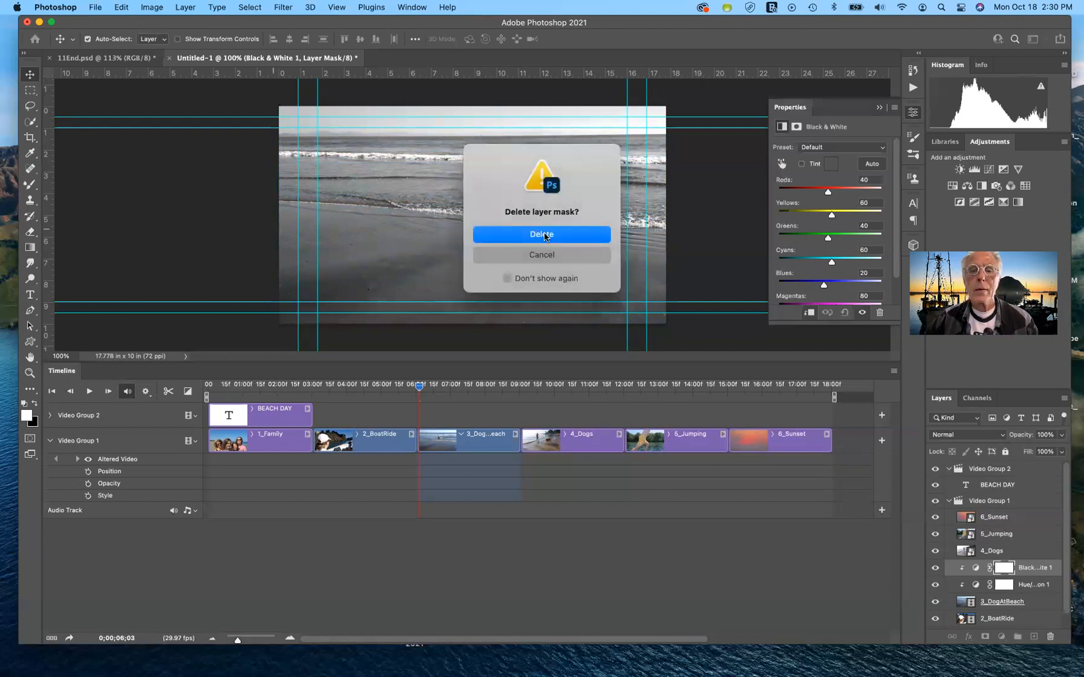
pyautogui.click(538, 244)
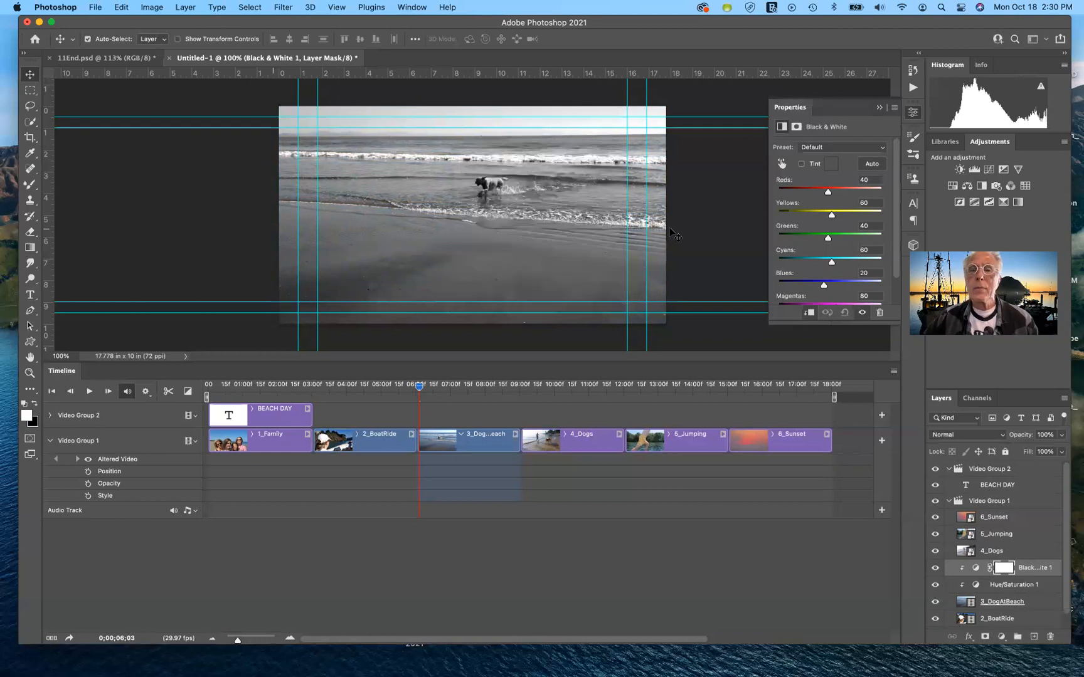
pyautogui.click(796, 126)
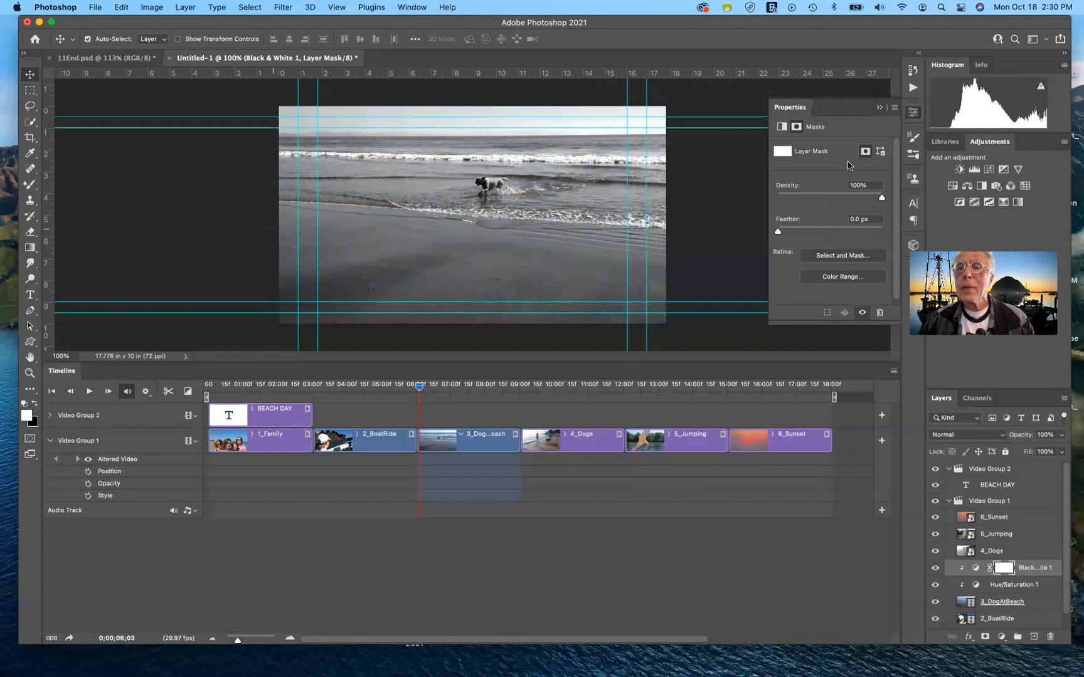
pyautogui.scroll(-1, 848, 165)
pyautogui.scroll(-1, 848, 166)
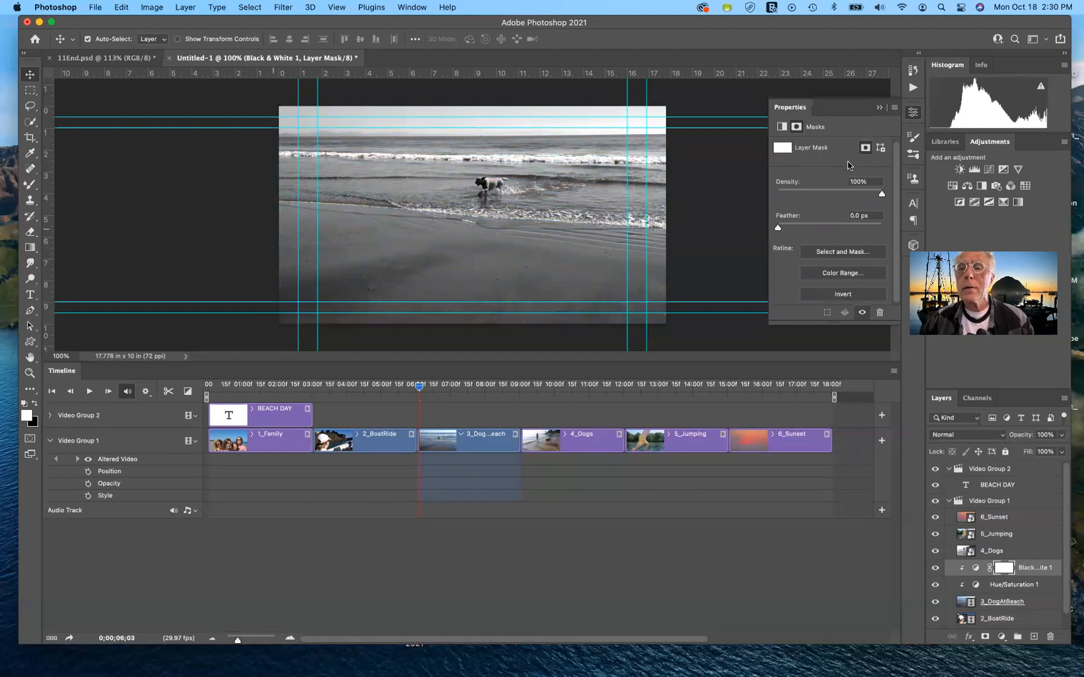
pyautogui.scroll(1, 834, 176)
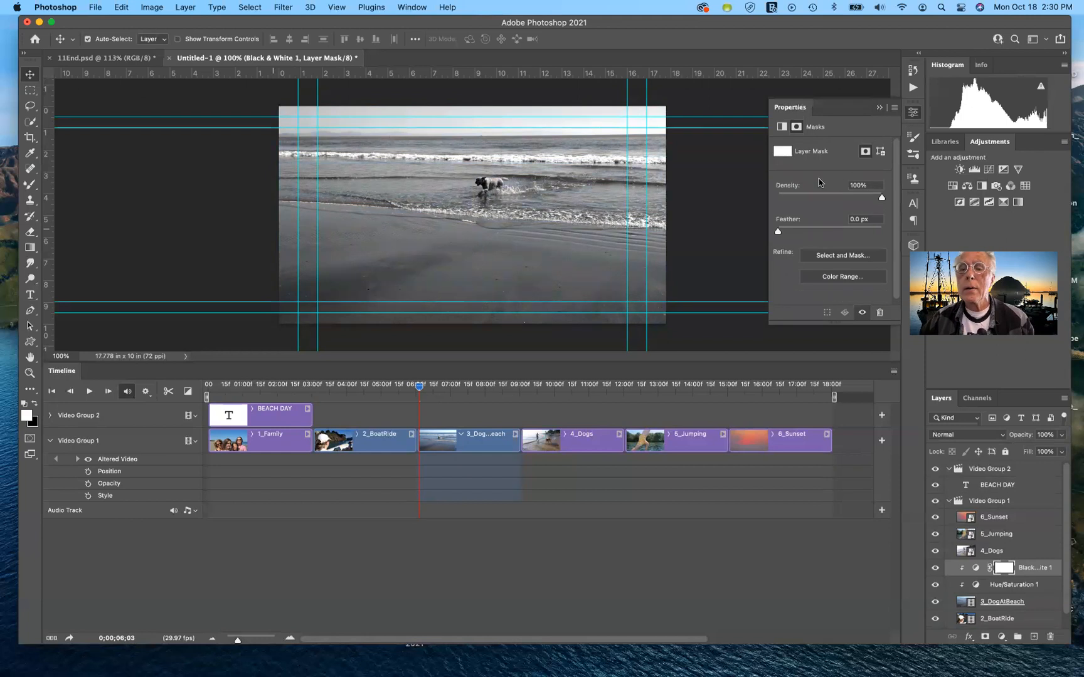
pyautogui.click(479, 450)
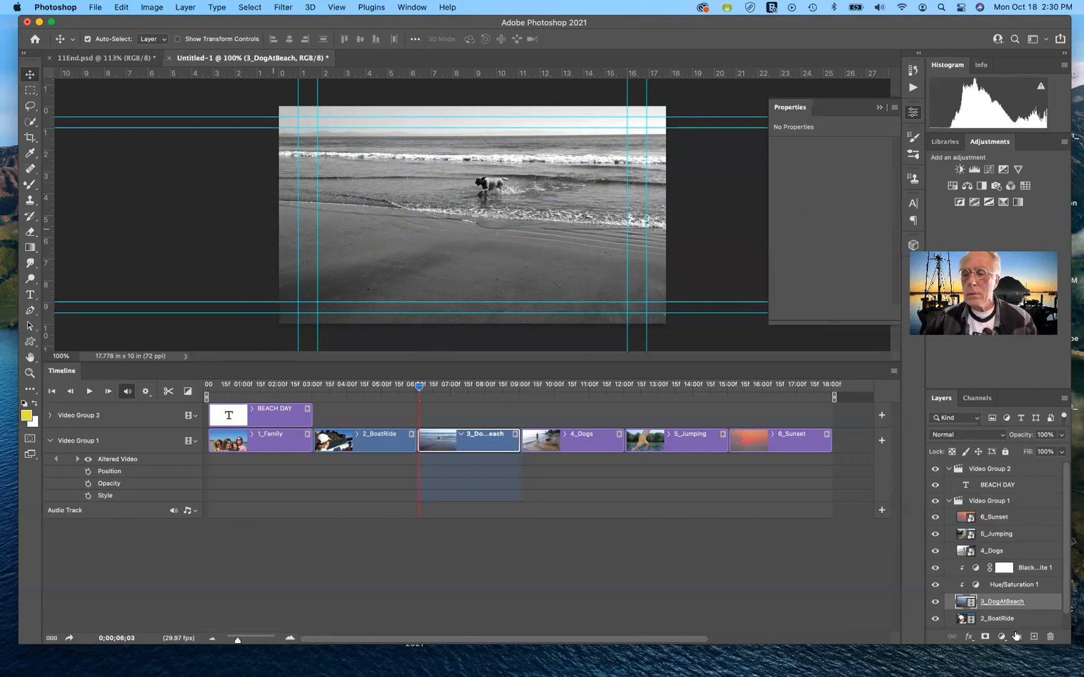
pyautogui.click(1016, 587)
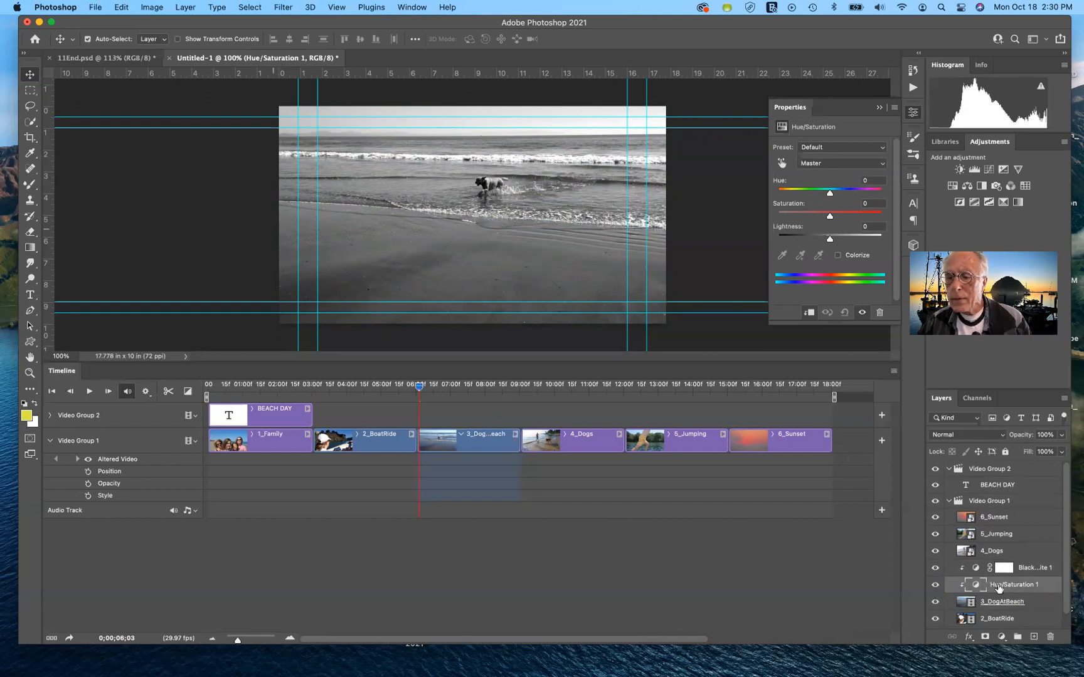
pyautogui.moveTo(1014, 594); pyautogui.dragTo(1050, 638)
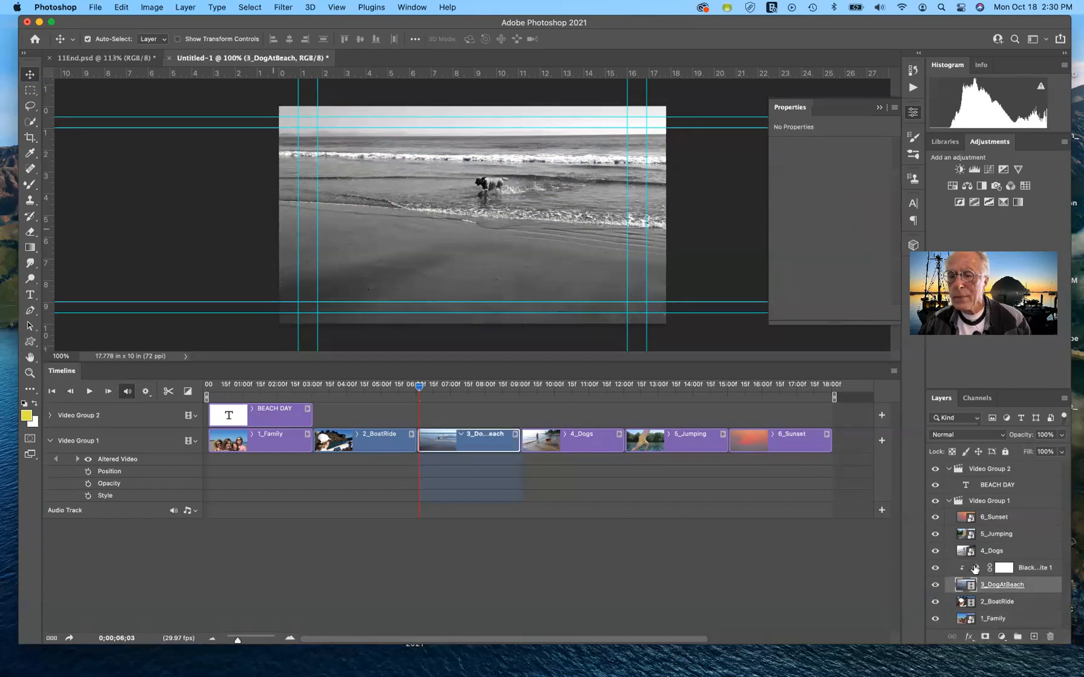
# Step: Enable Tint on the Black & White adjustment and scrub through the 3_DogAtBeach clip, leaving the playhead at 6;04
pyautogui.click(975, 568)
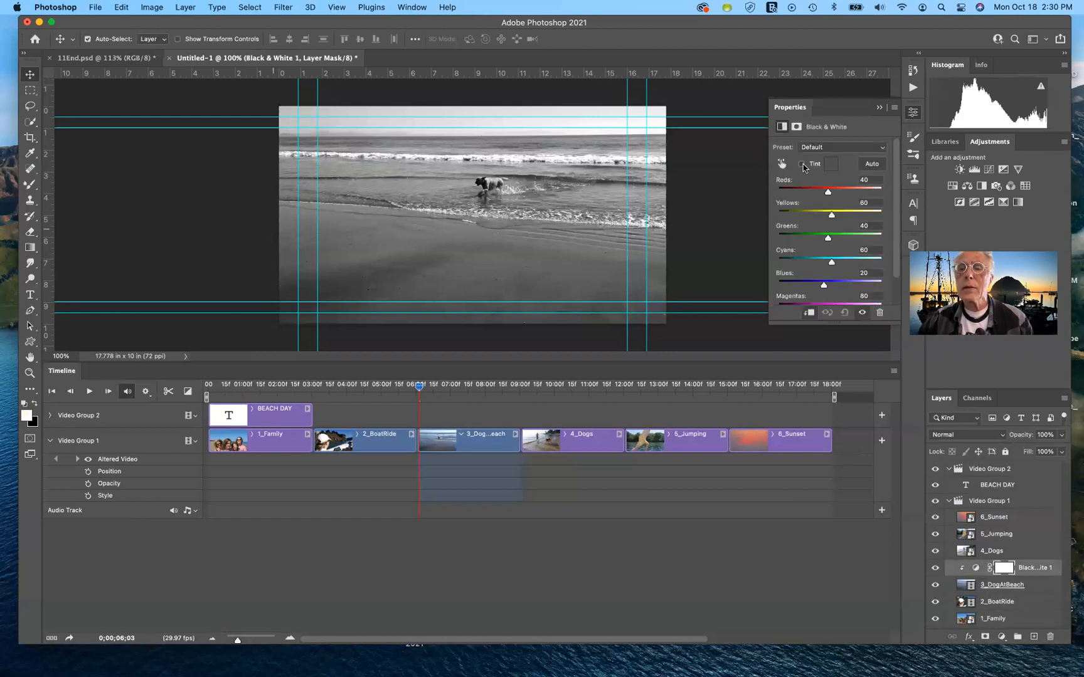
pyautogui.click(802, 164)
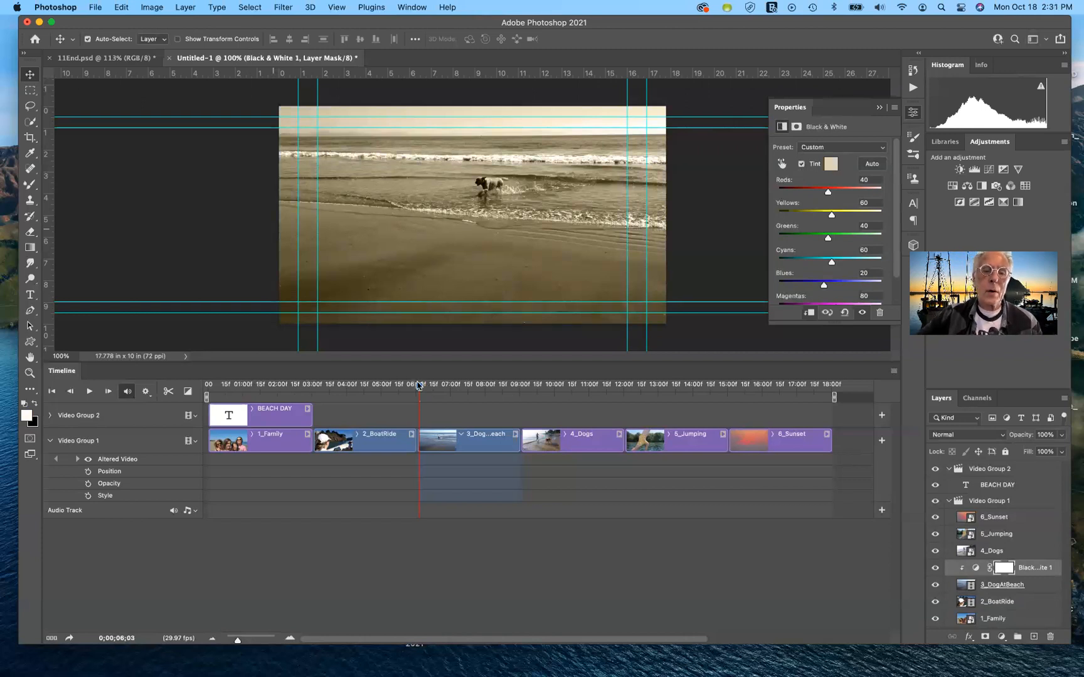
pyautogui.moveTo(418, 386); pyautogui.dragTo(418, 412)
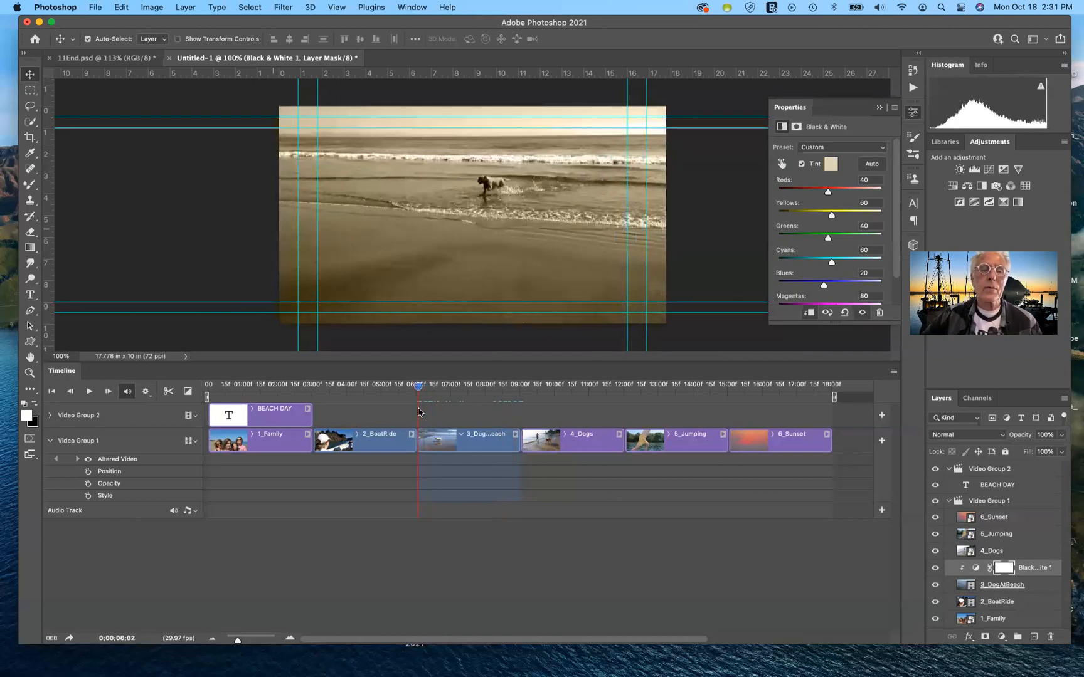
pyautogui.moveTo(419, 412); pyautogui.dragTo(420, 413)
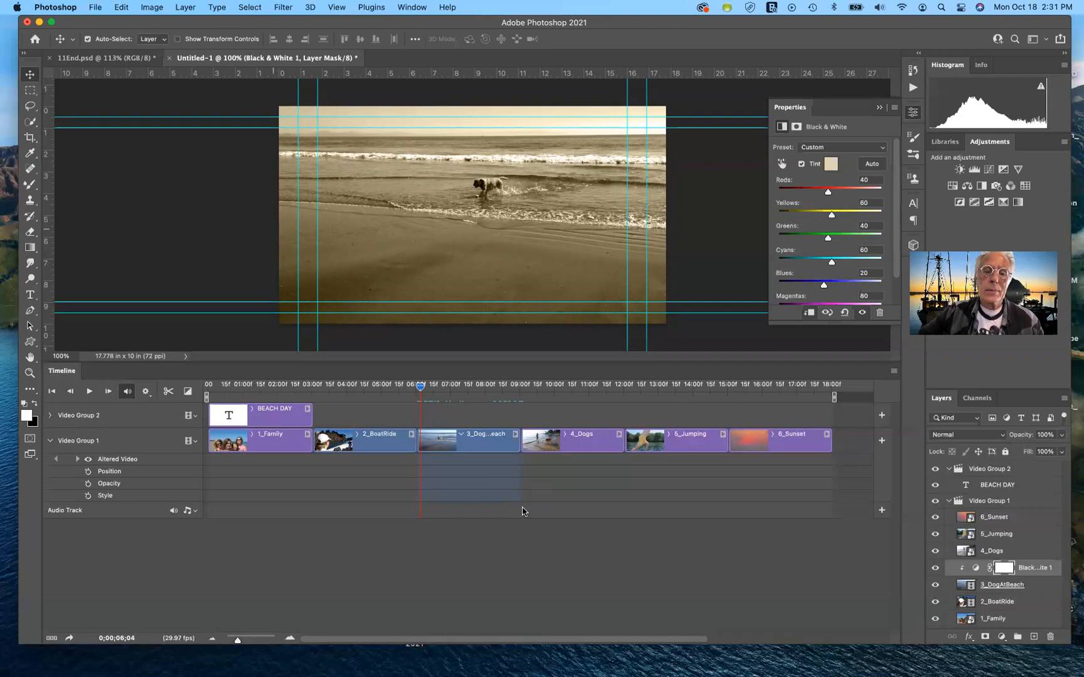
# Step: Move the playhead to 9;02 at the start of the 4_Dogs clip and show that clip's Transform, Opacity and Style properties
pyautogui.click(584, 444)
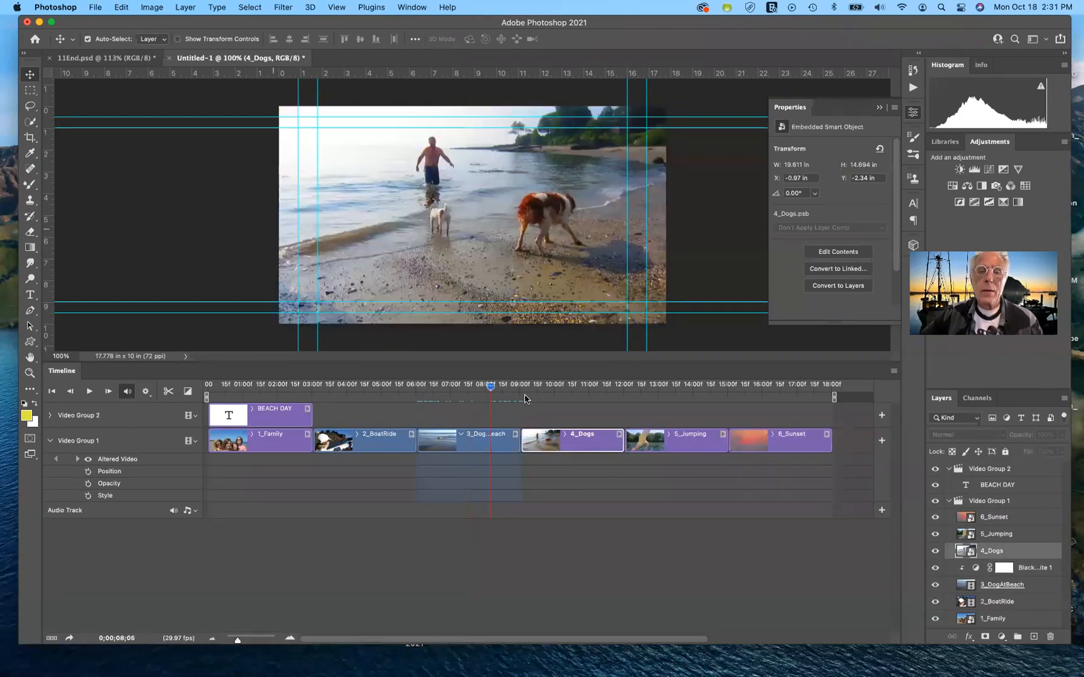
pyautogui.click(525, 399)
pyautogui.click(522, 398)
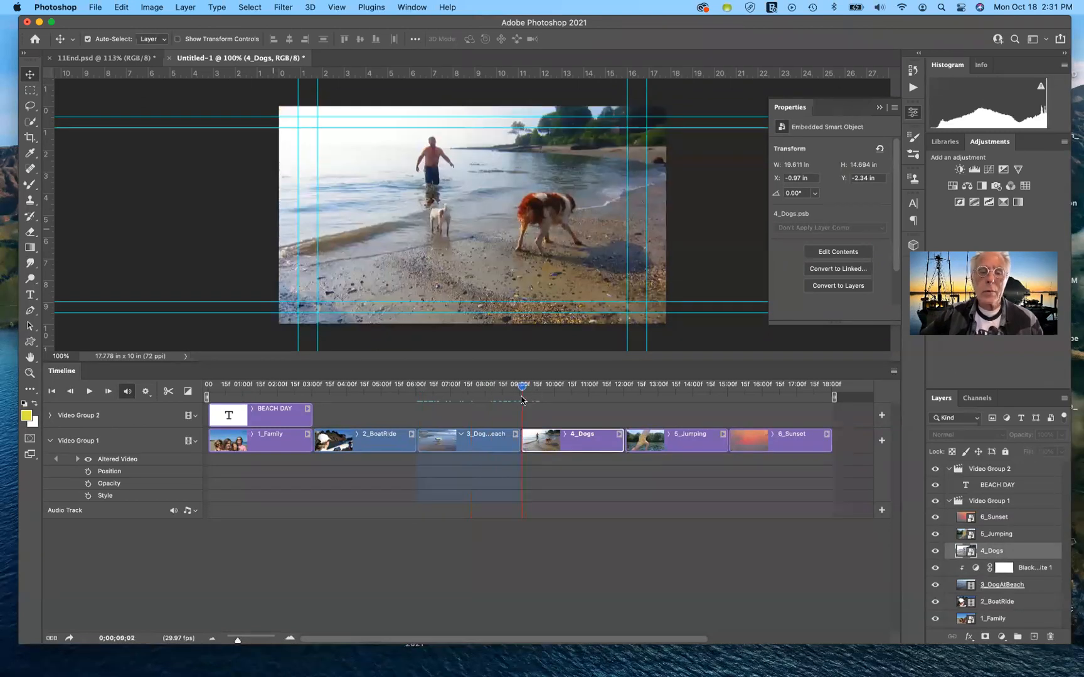
pyautogui.click(555, 447)
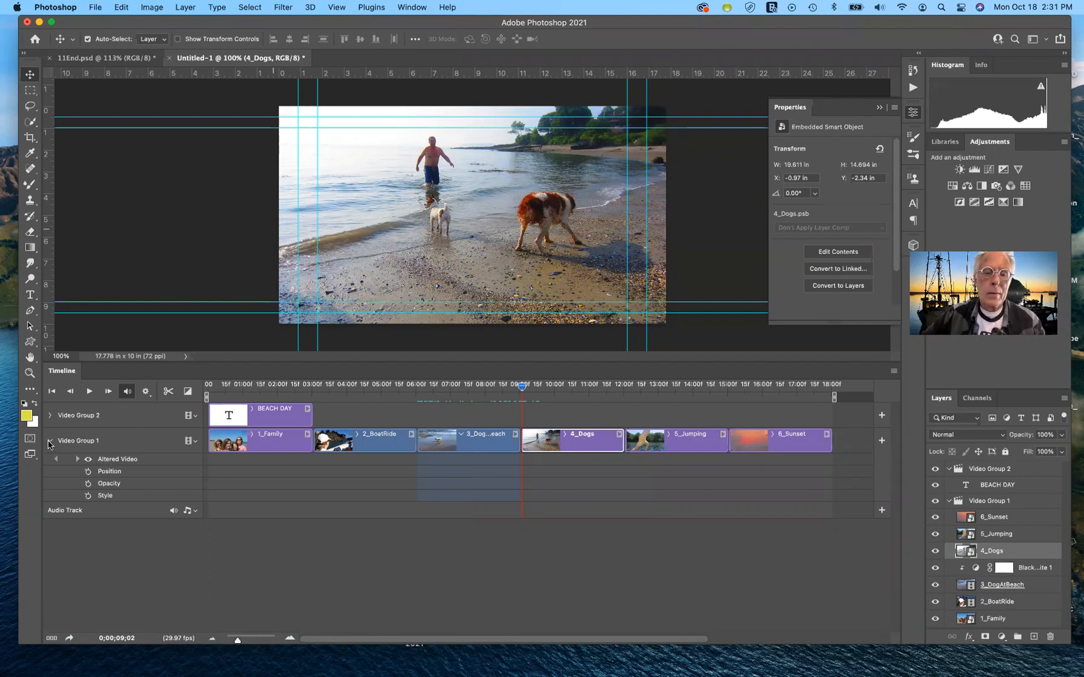
pyautogui.click(50, 442)
pyautogui.click(50, 443)
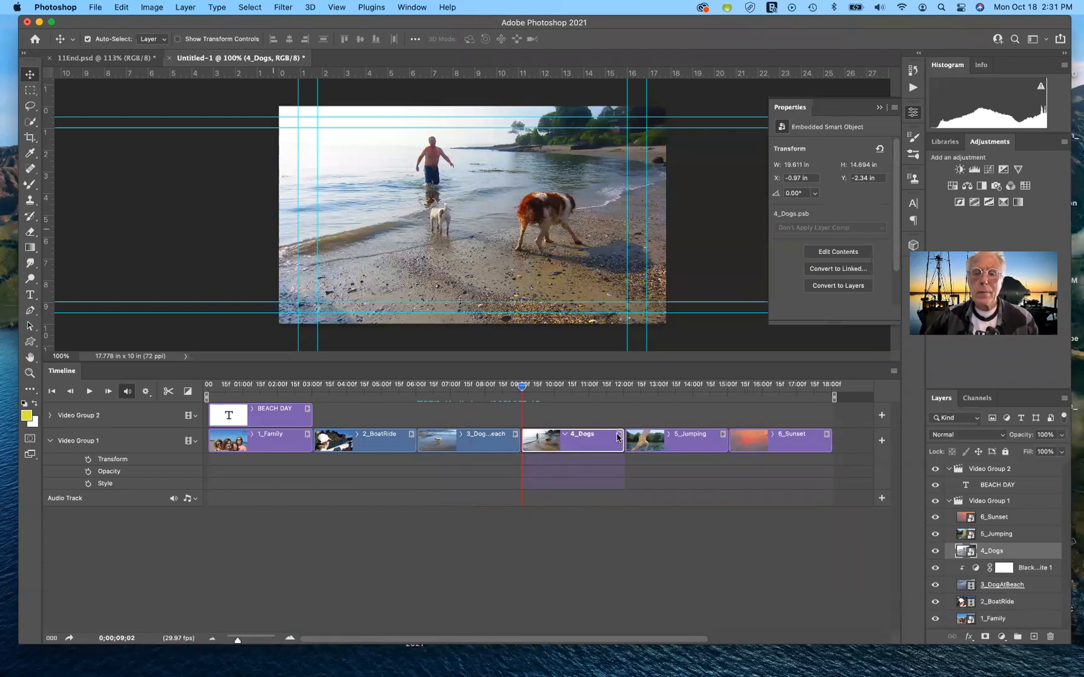
# Step: Apply Pan & Zoom motion with Zoom In and Resize to Fill Canvas to the 4_Dogs clip and preview it up to 12;00
pyautogui.click(617, 438)
pyautogui.click(670, 383)
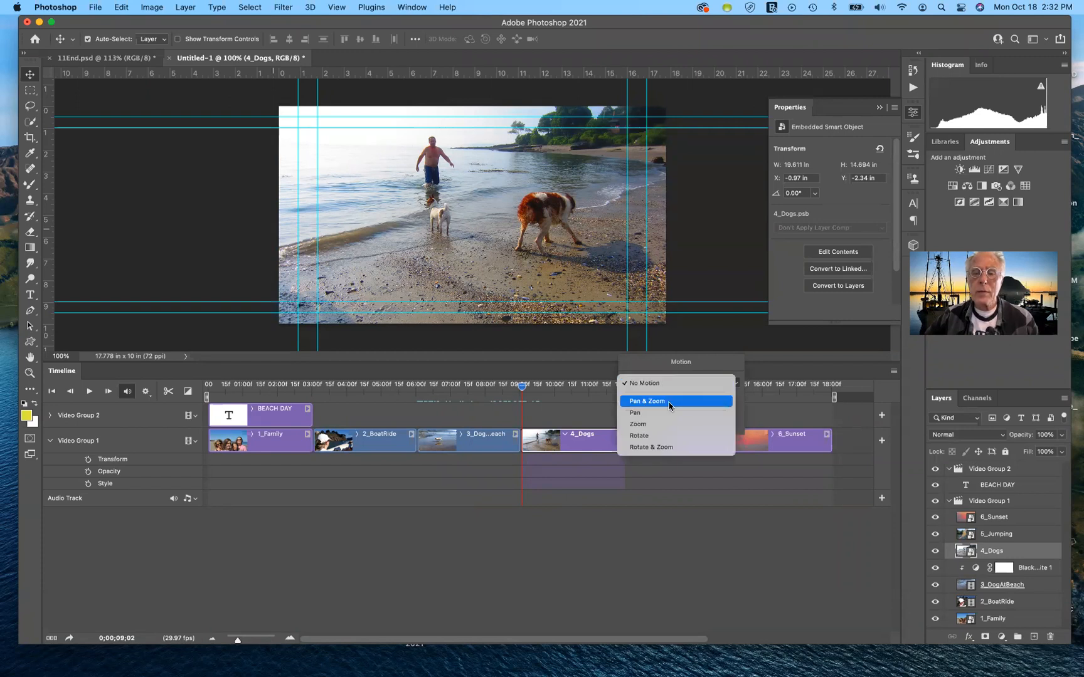
pyautogui.click(669, 402)
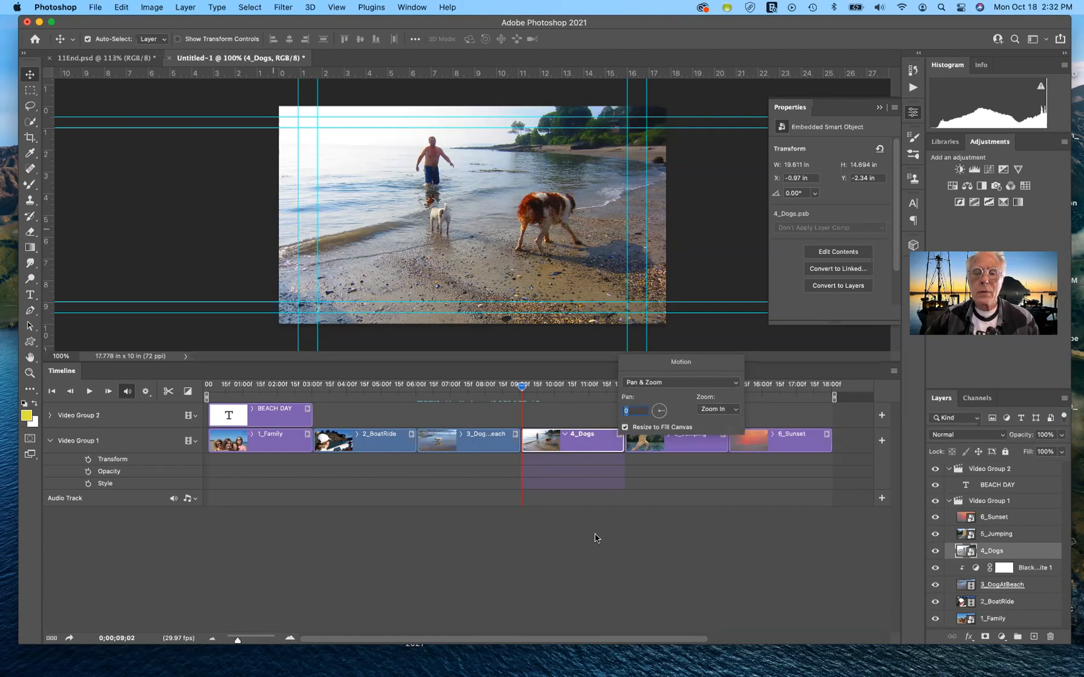
pyautogui.click(577, 480)
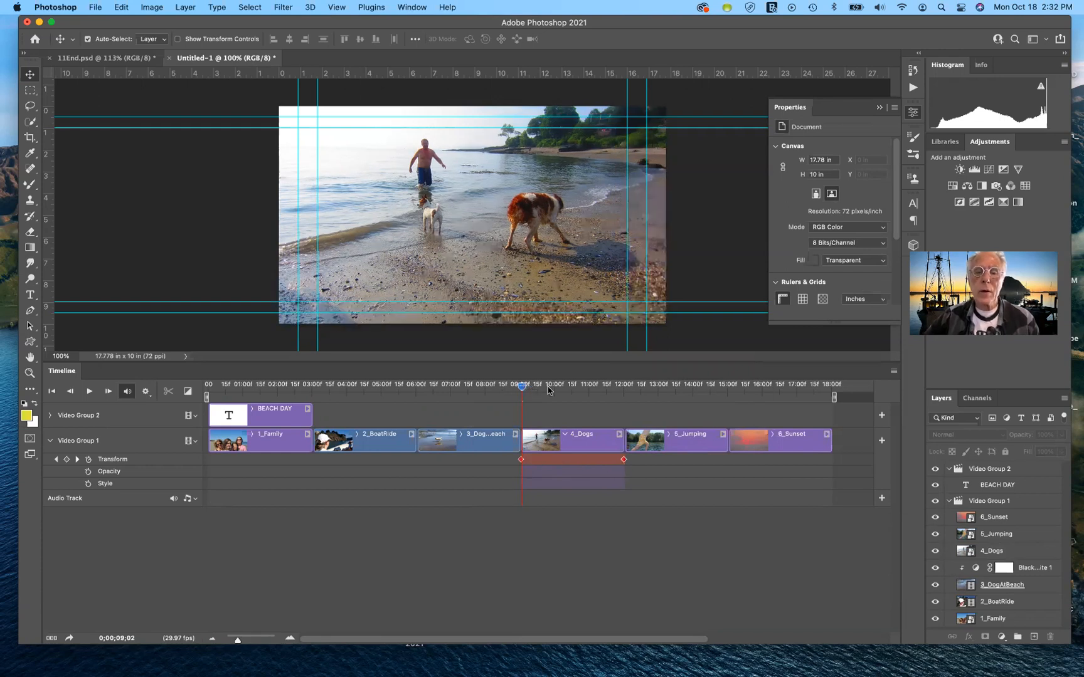
pyautogui.moveTo(548, 391); pyautogui.dragTo(591, 392)
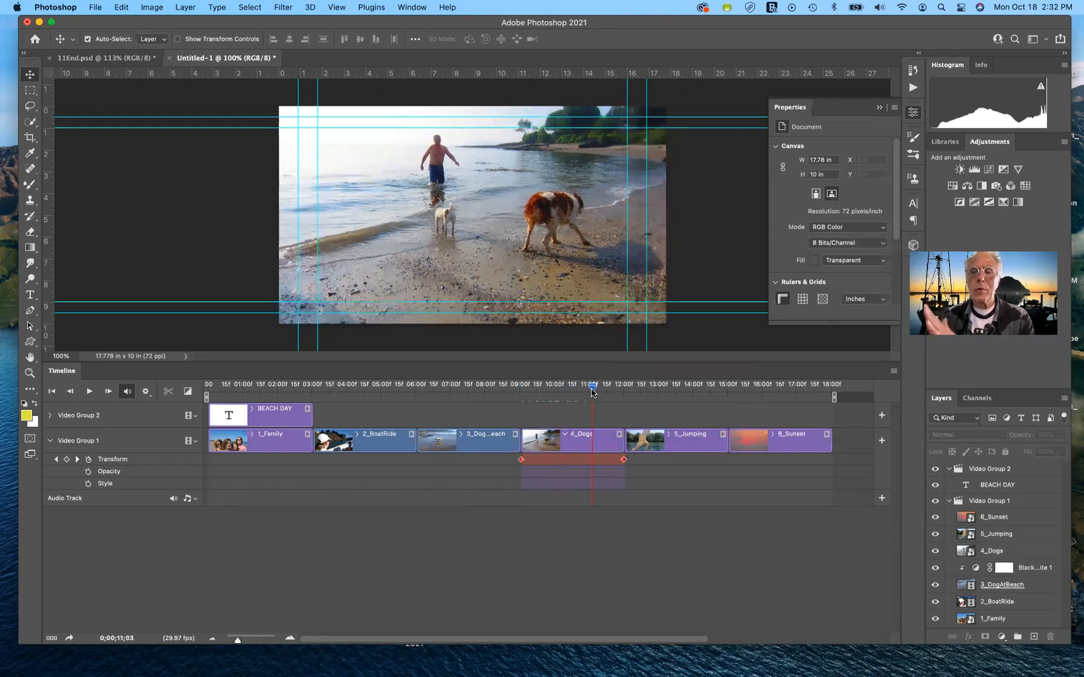
pyautogui.moveTo(614, 396); pyautogui.dragTo(625, 402)
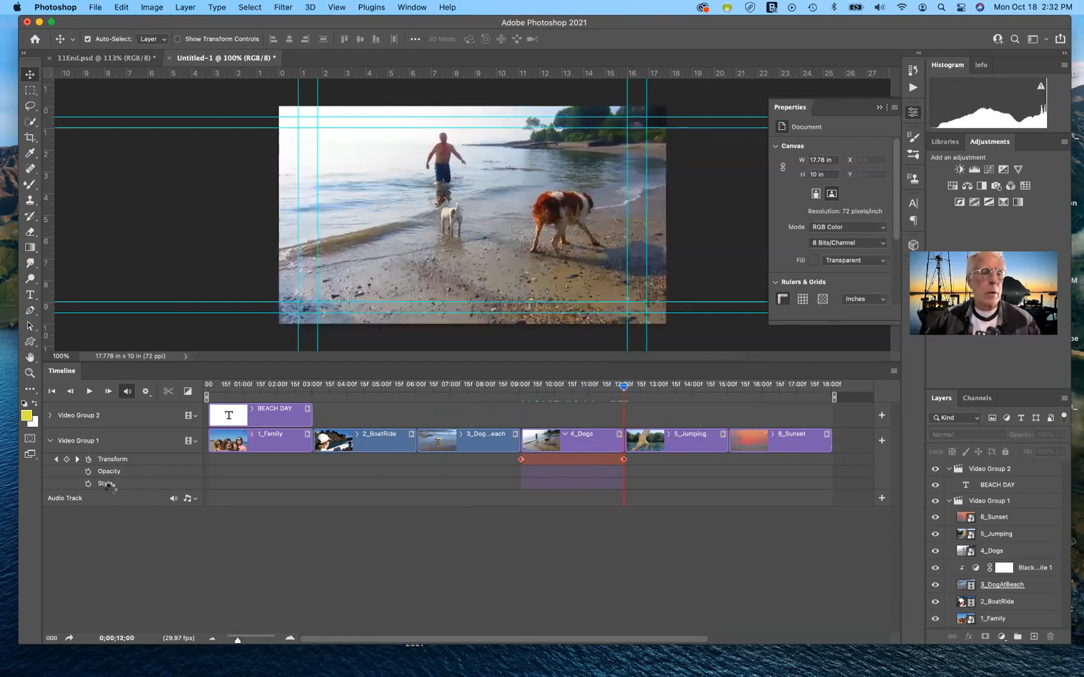
# Step: Set a starting Transform keyframe for the 5_Jumping clip at 12;01 and shift its photo down to X -1.87 in, Y -0.43 in
pyautogui.click(50, 441)
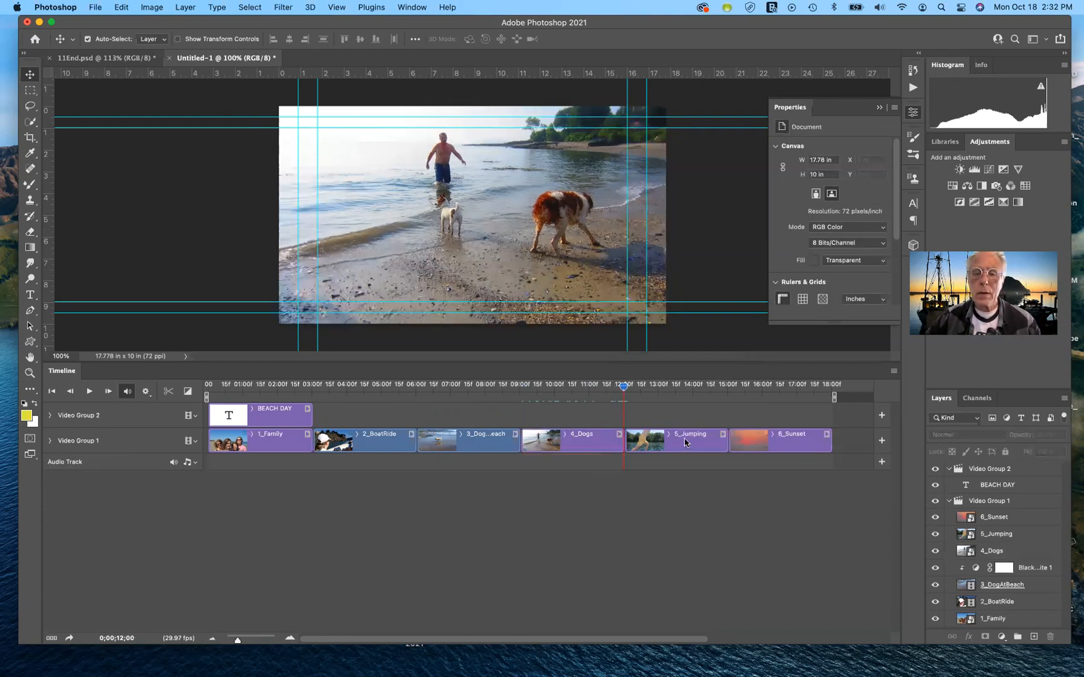
pyautogui.click(685, 443)
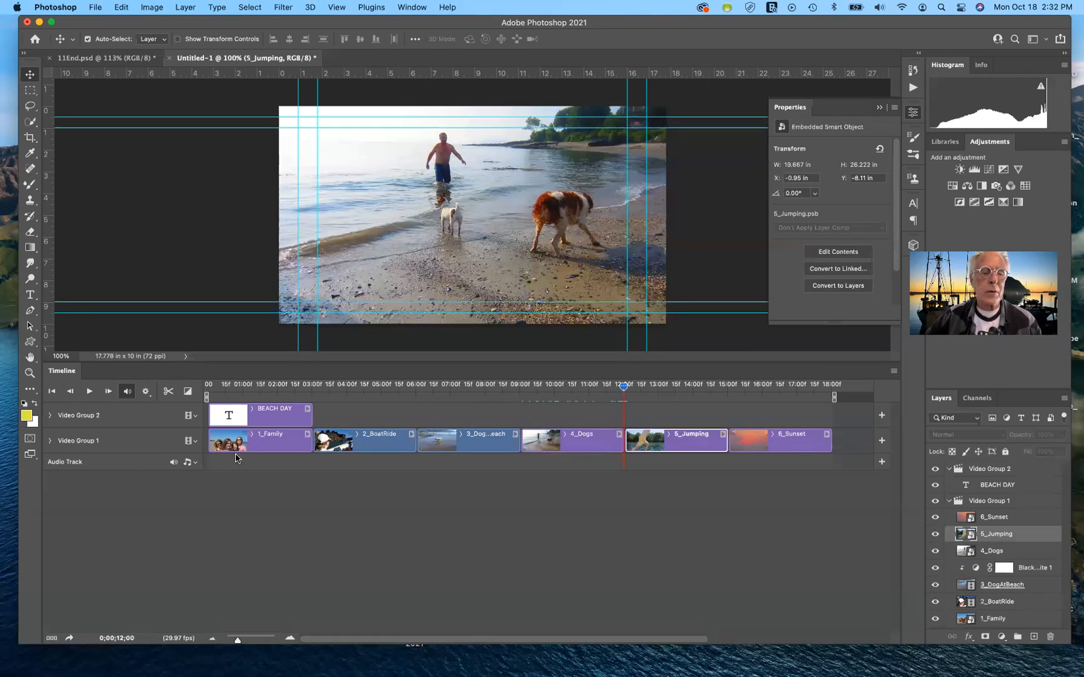
pyautogui.click(50, 441)
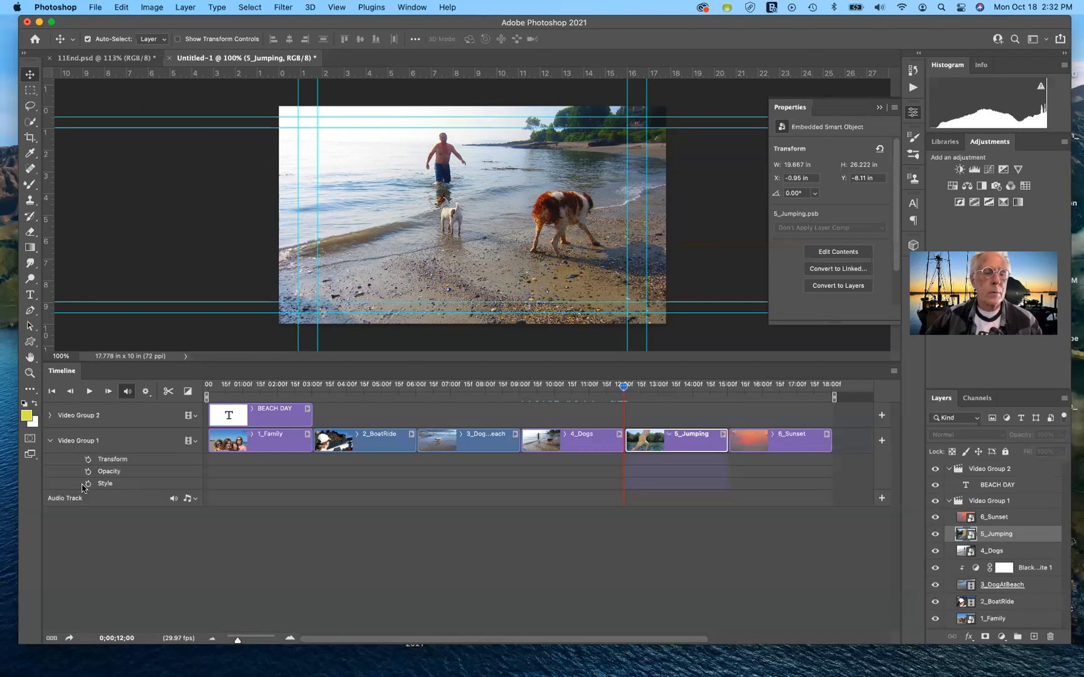
pyautogui.click(624, 389)
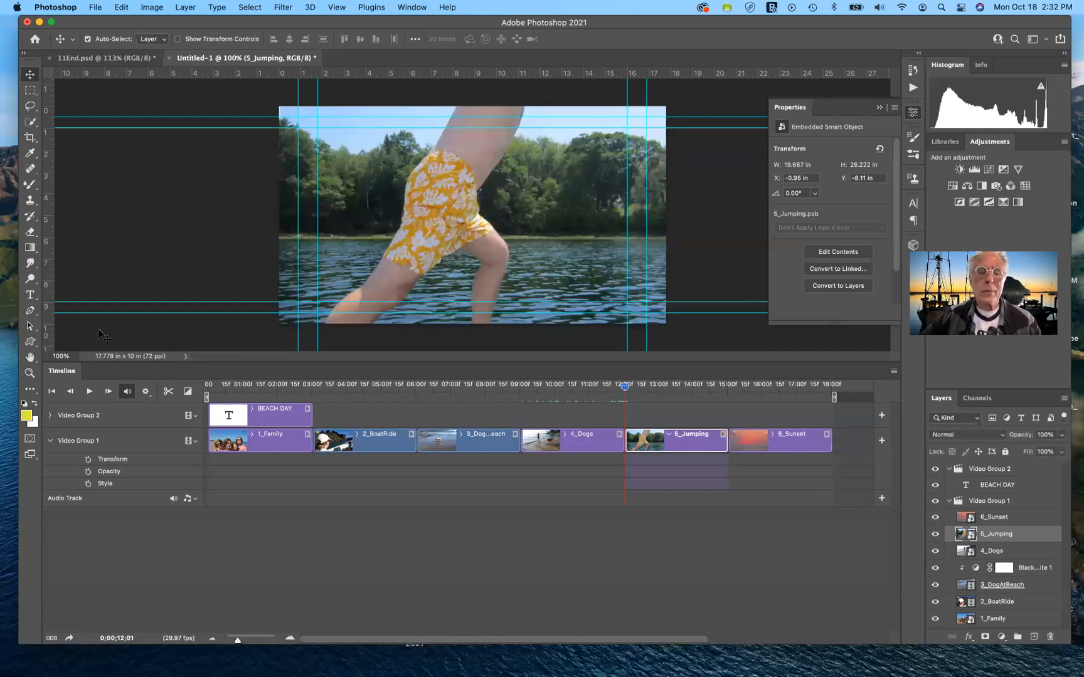
pyautogui.click(87, 461)
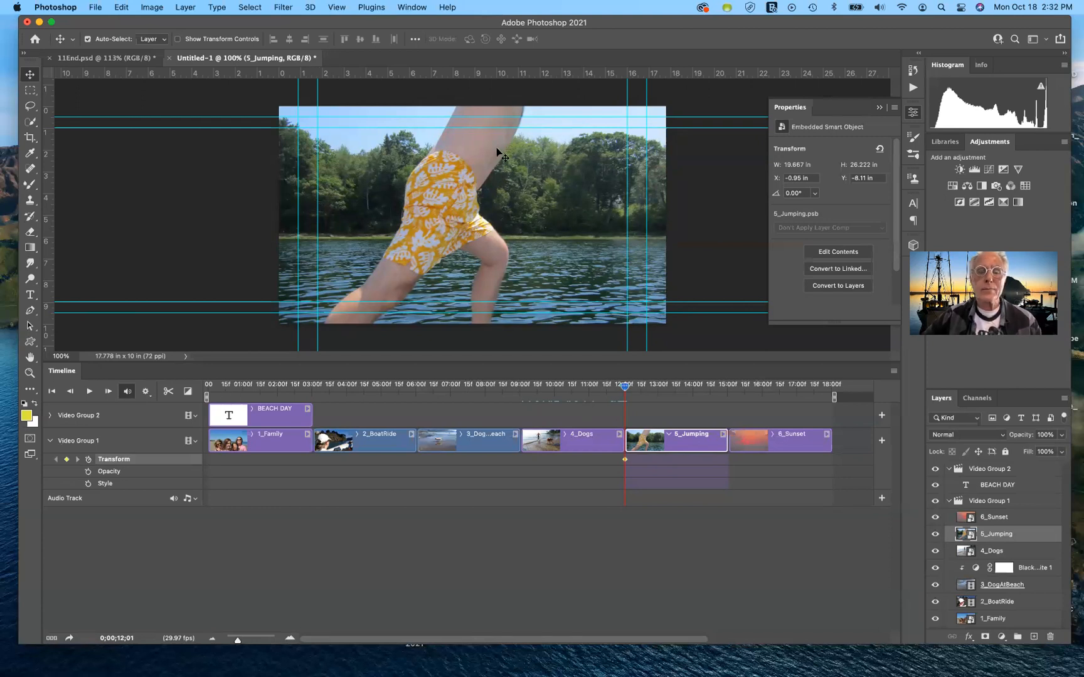
pyautogui.moveTo(479, 187); pyautogui.dragTo(475, 319)
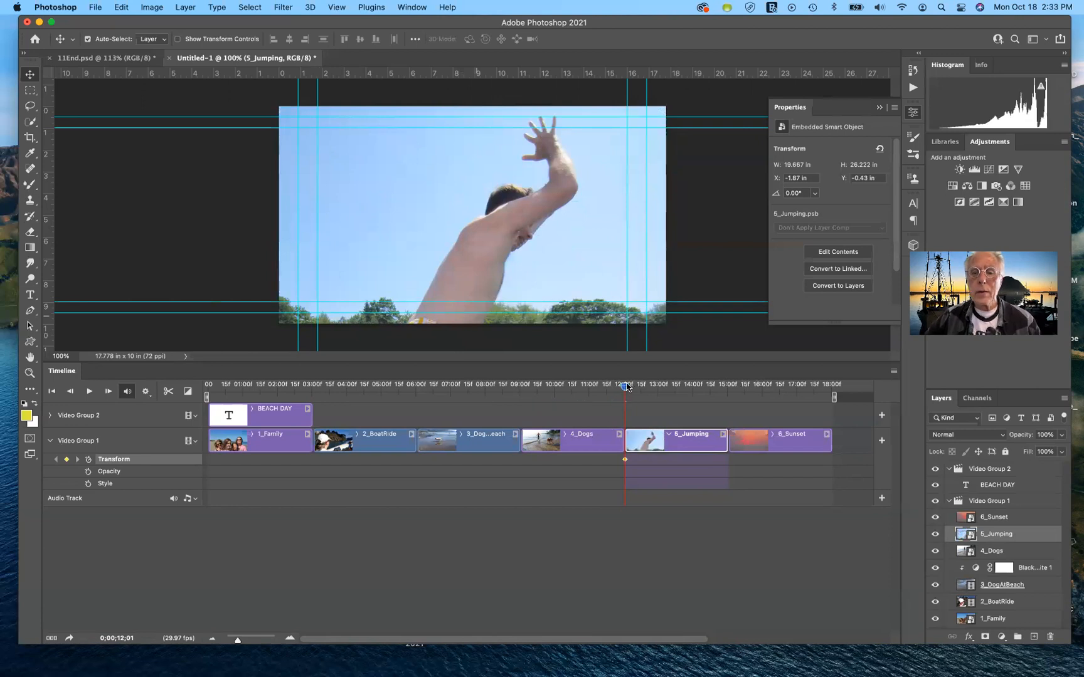
# Step: Create an ending Transform keyframe at 15;00 by shifting the 5_Jumping photo straight up to Y -13.76 in, and preview the movement to 15;01
pyautogui.click(689, 393)
pyautogui.moveTo(720, 400); pyautogui.dragTo(728, 402)
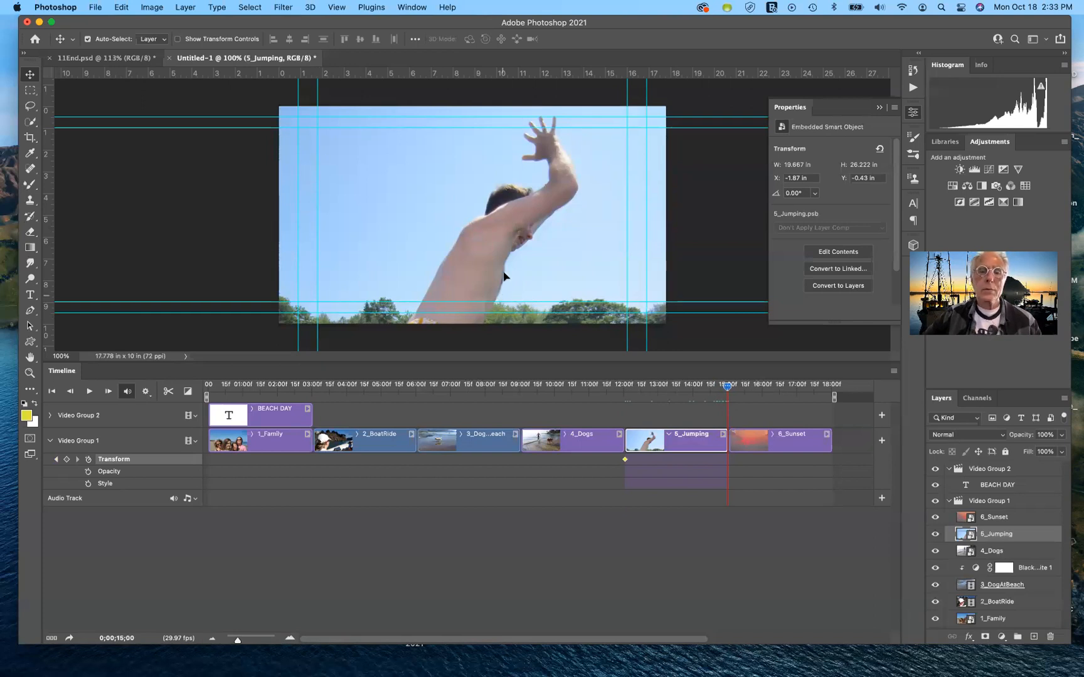
pyautogui.moveTo(502, 295); pyautogui.dragTo(478, 298)
pyautogui.moveTo(487, 243); pyautogui.dragTo(495, 159)
pyautogui.moveTo(476, 342); pyautogui.dragTo(475, 343)
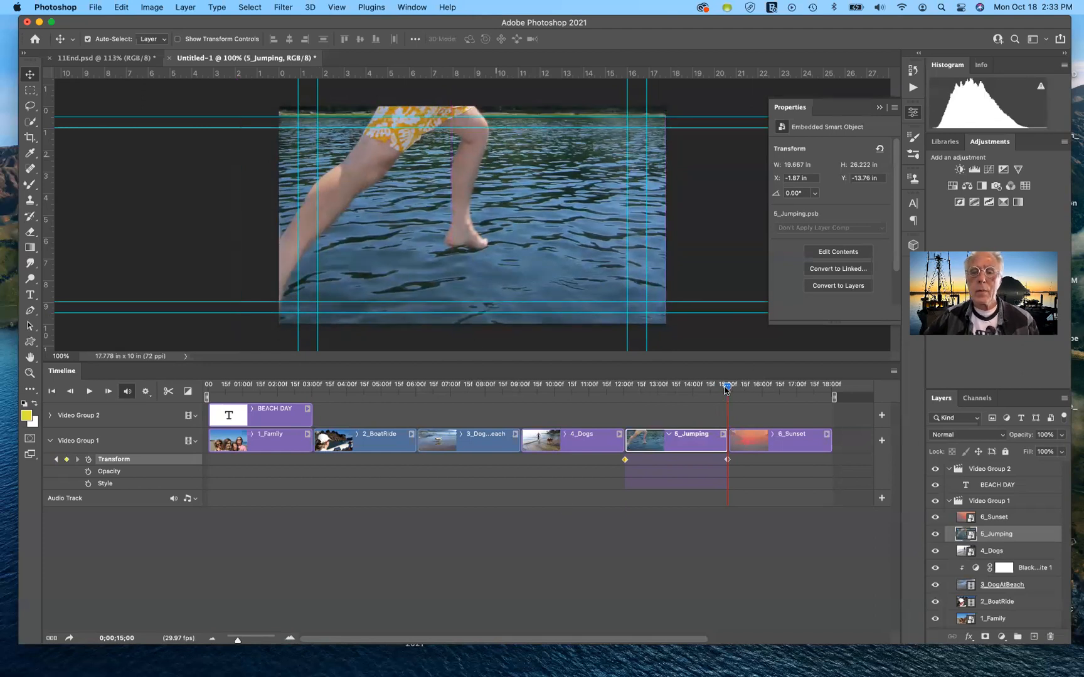
pyautogui.moveTo(726, 390); pyautogui.dragTo(730, 419)
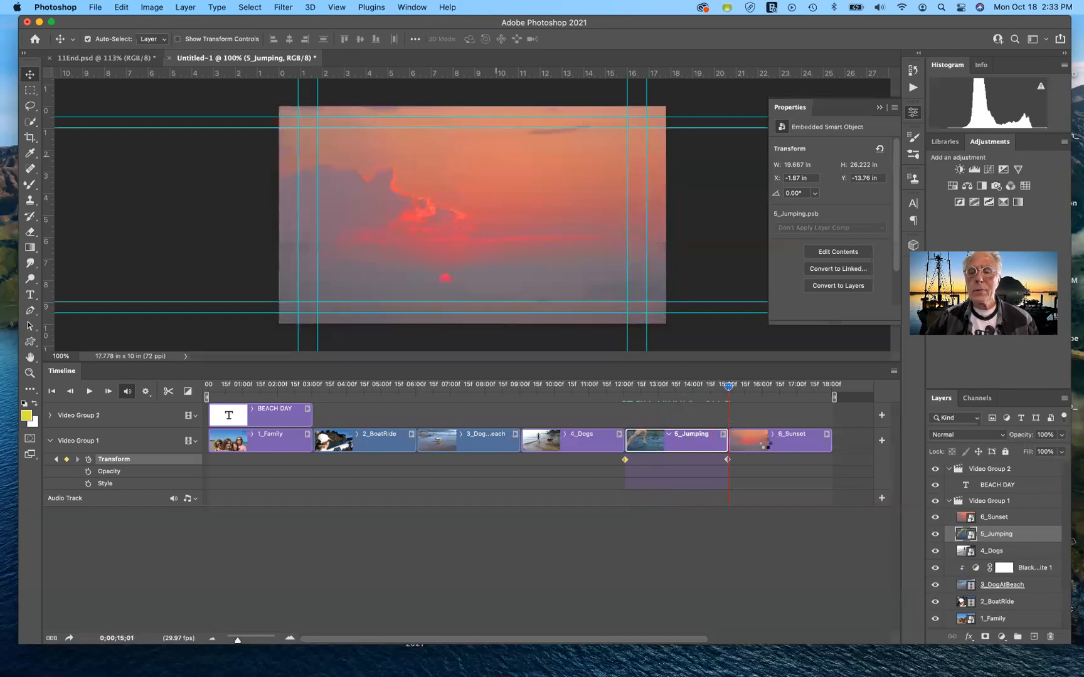
# Step: Show the 6_Sunset clip's keyframe properties and apply Pan & Zoom motion with pan 0, Zoom In and Resize to Fill Canvas
pyautogui.click(50, 442)
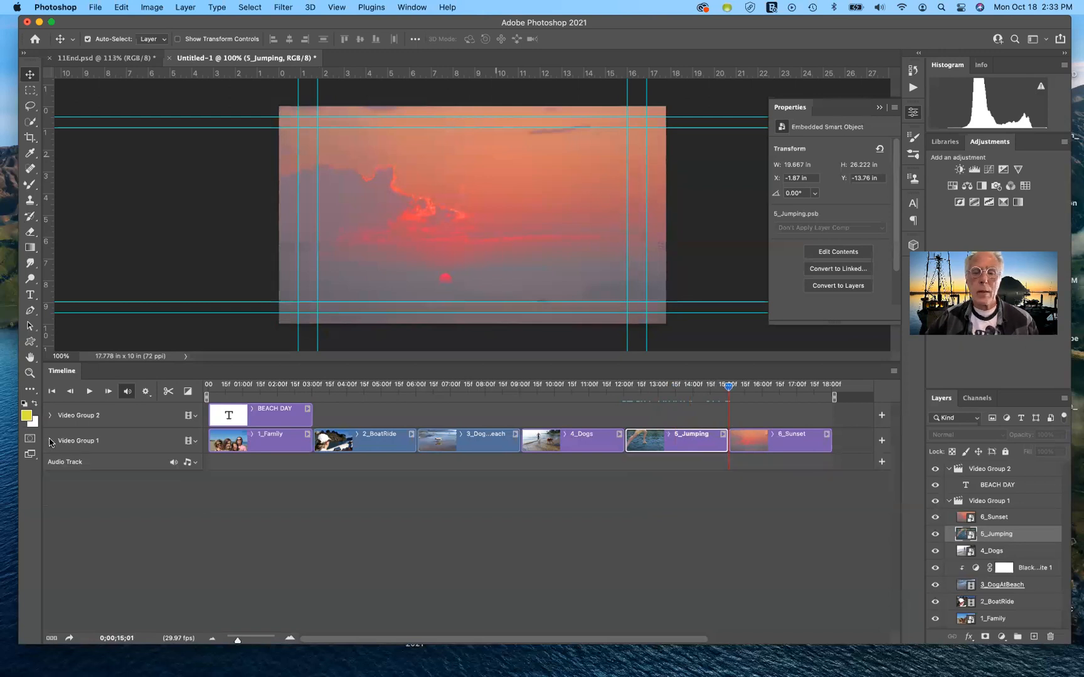
pyautogui.click(789, 445)
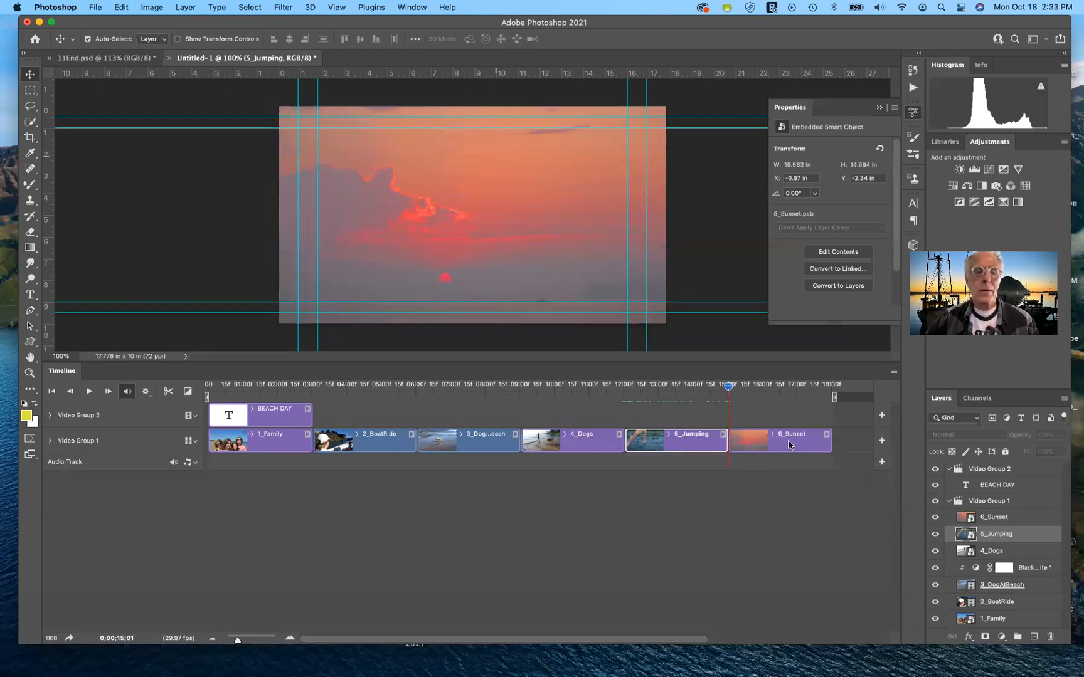
pyautogui.click(50, 441)
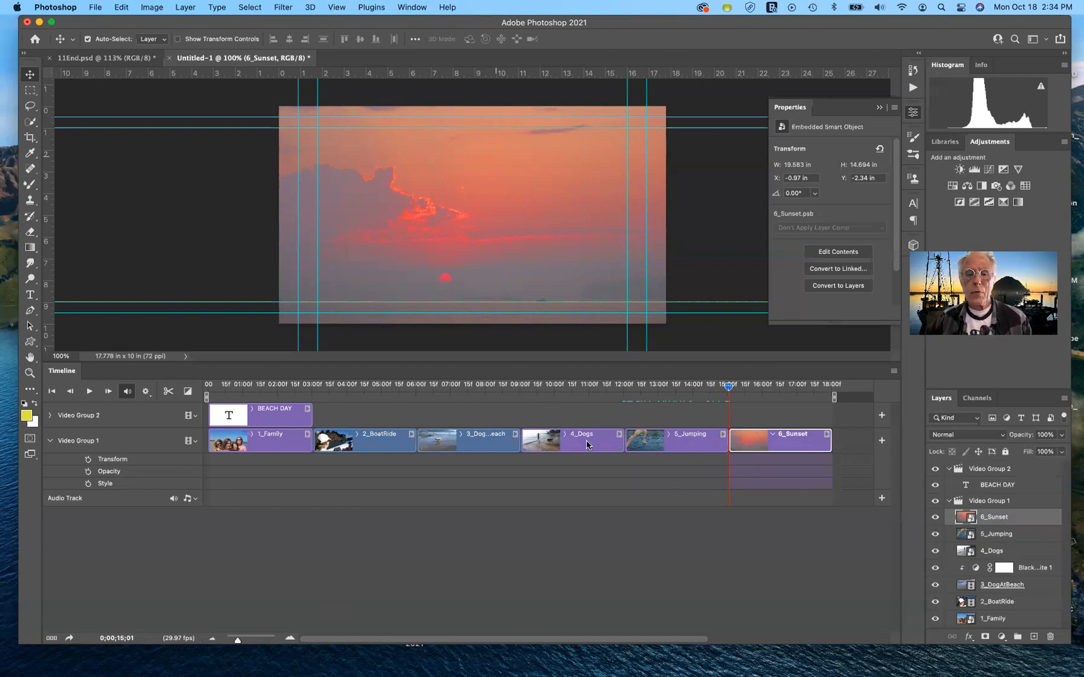
pyautogui.click(826, 435)
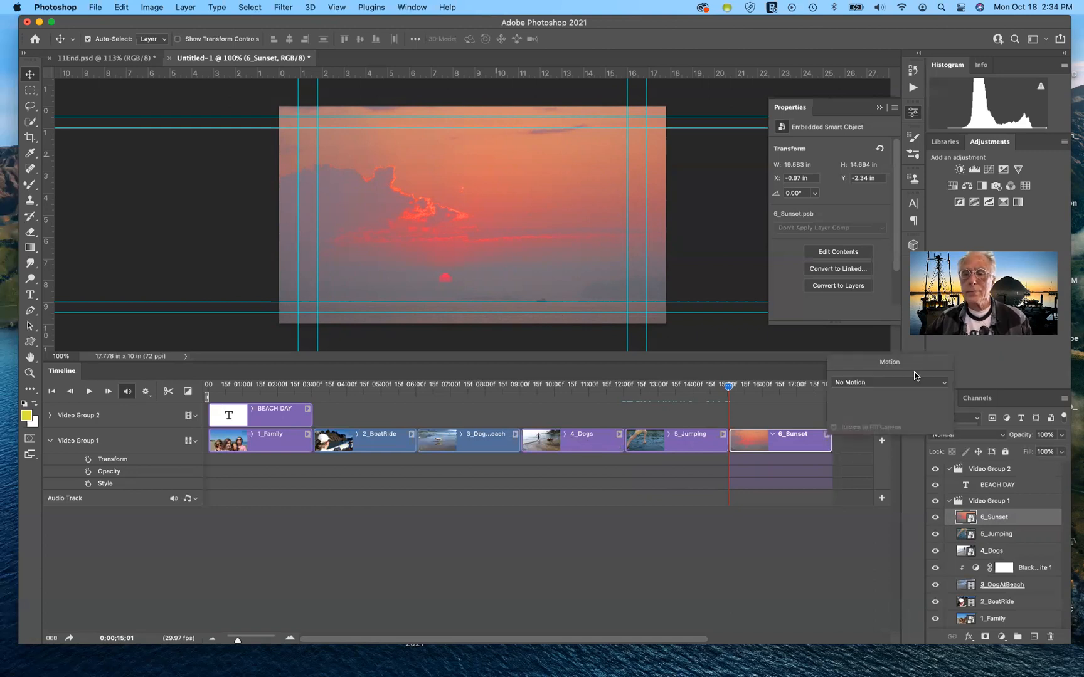
pyautogui.click(909, 384)
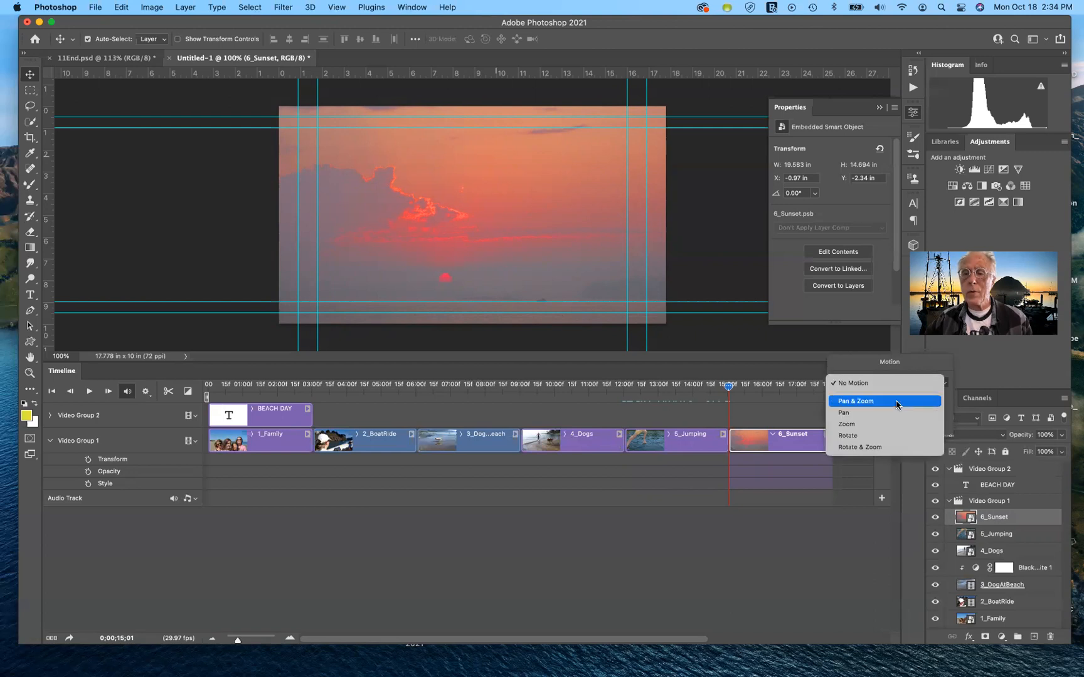
pyautogui.click(897, 404)
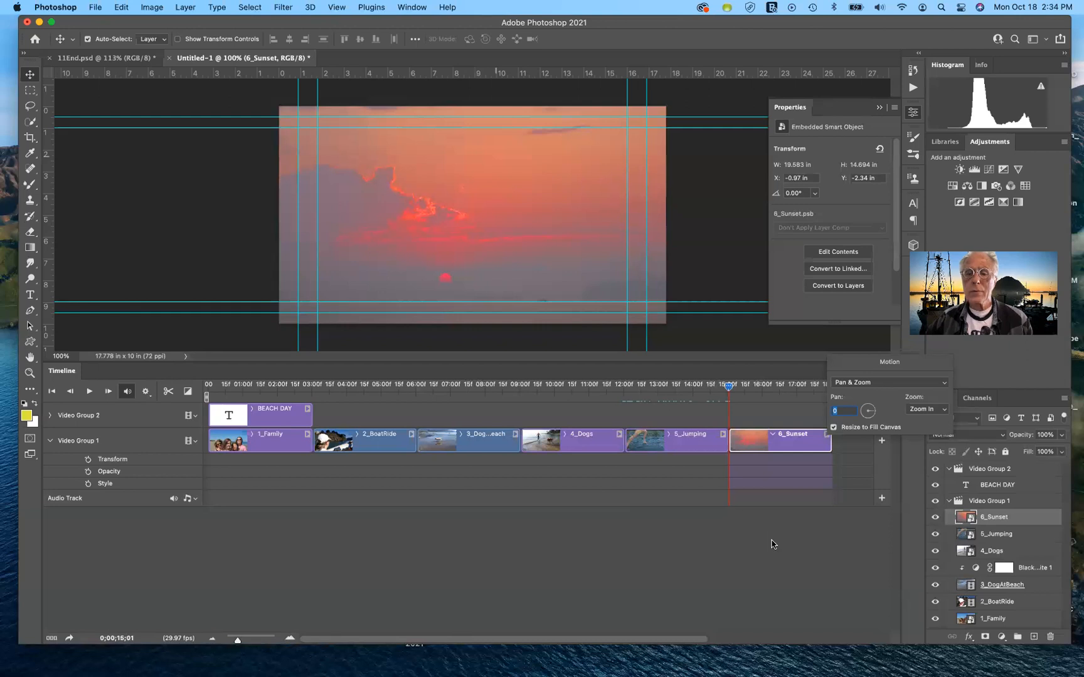
pyautogui.click(771, 544)
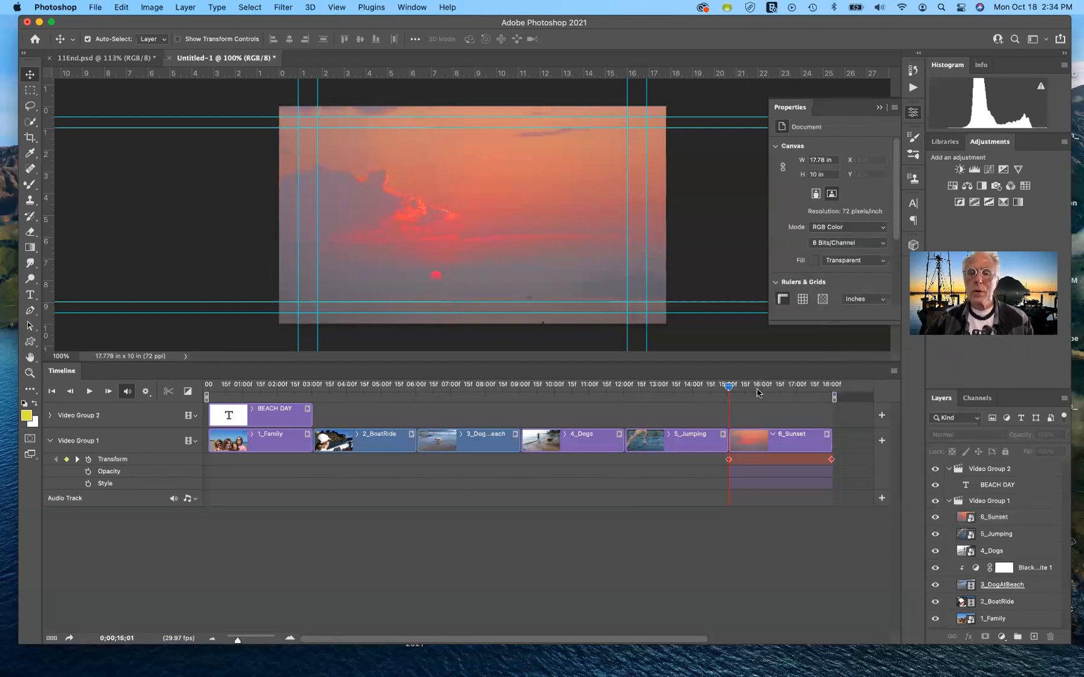
# Step: Preview the 6_Sunset motion through 18;00, return the playhead to 15;04 and collapse the Video Group 1 properties
pyautogui.click(803, 385)
pyautogui.moveTo(822, 384); pyautogui.dragTo(850, 376)
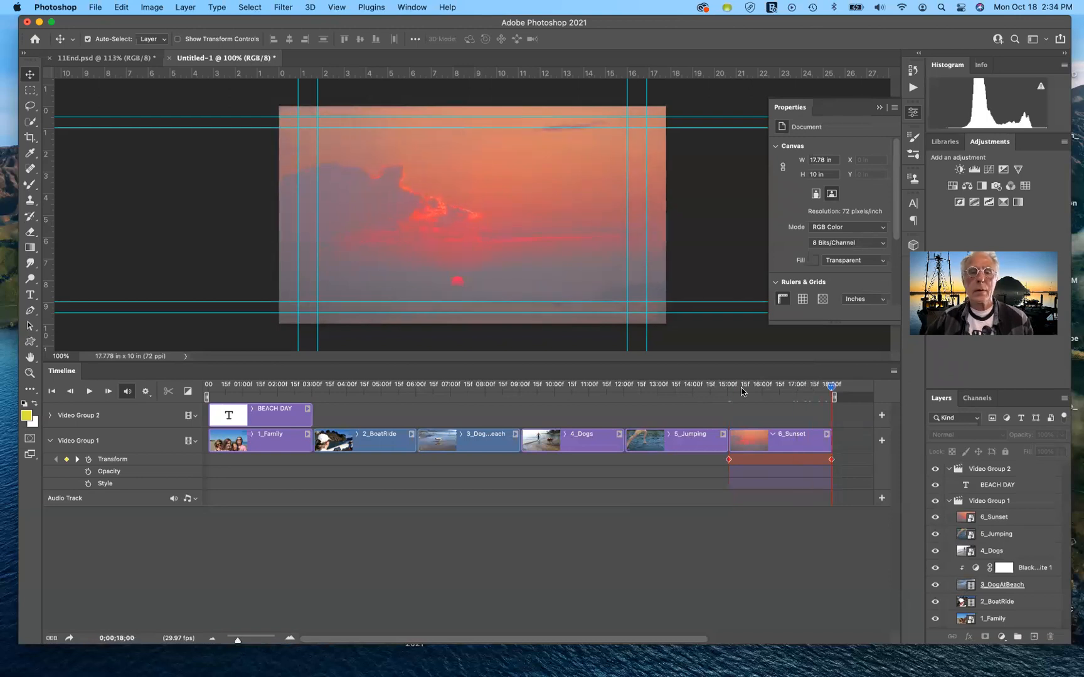
pyautogui.moveTo(741, 392); pyautogui.dragTo(669, 422)
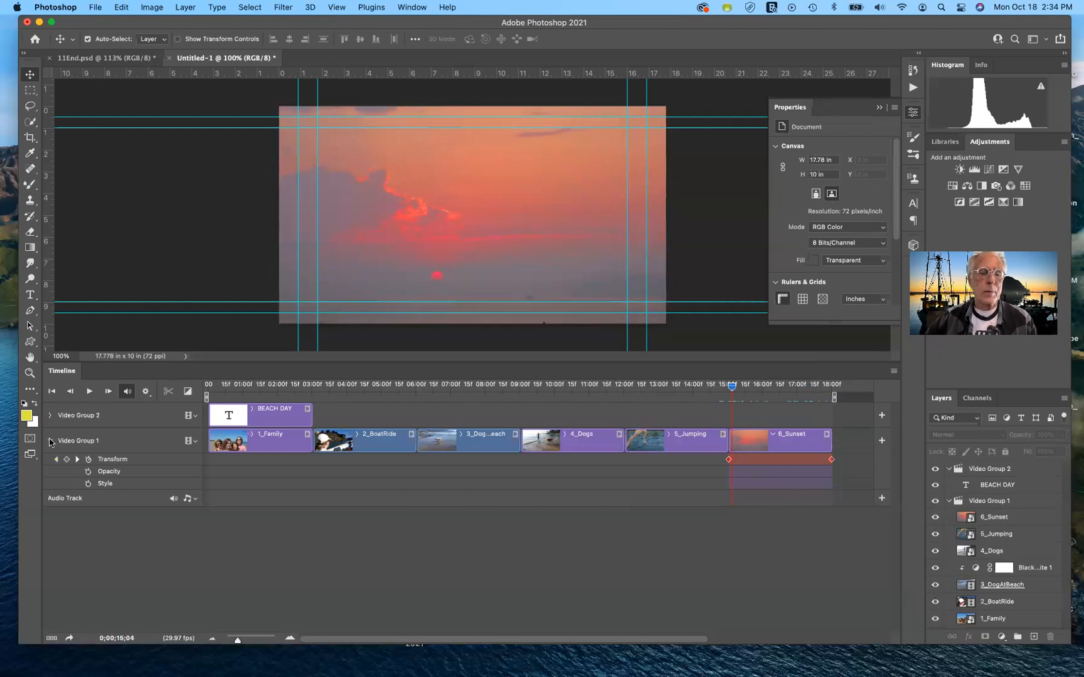
pyautogui.click(51, 442)
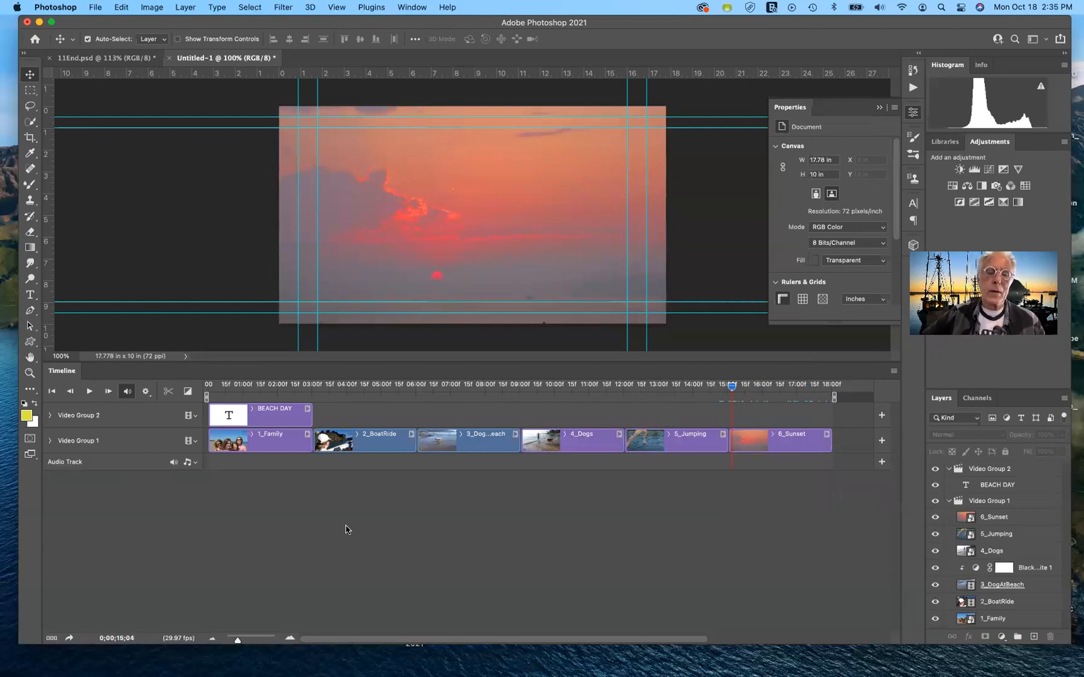
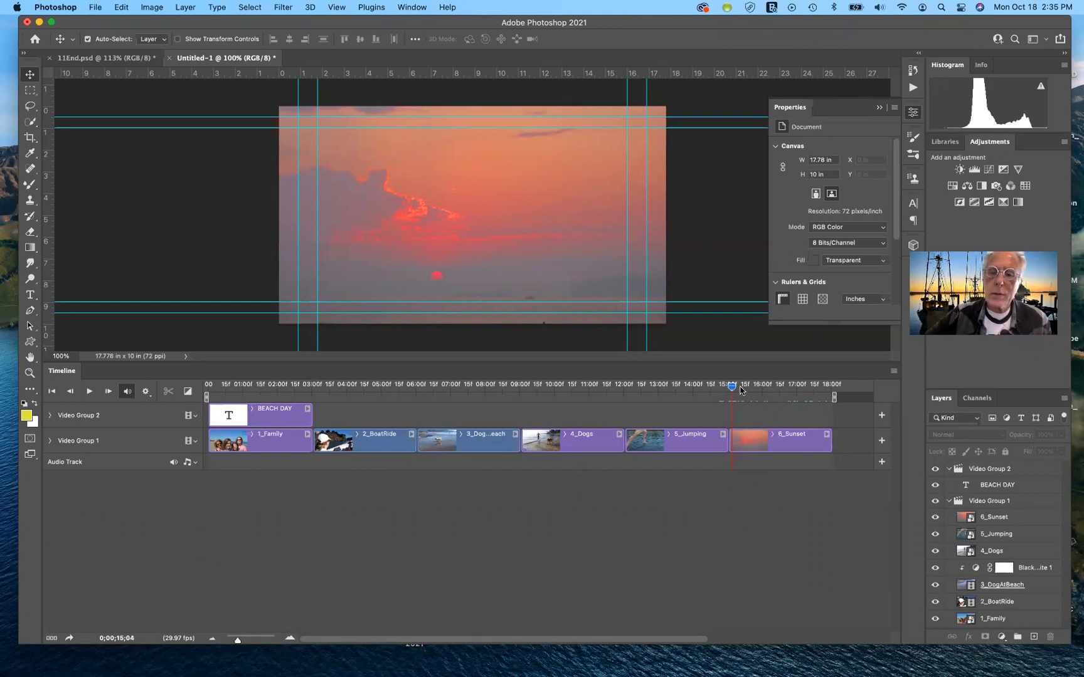
# Step: Scrub back over the cut between the 1_Family and 2_BoatRide clips and leave the playhead at 1;29
pyautogui.click(382, 407)
pyautogui.moveTo(321, 421)
pyautogui.mouseDown()
pyautogui.moveTo(312, 417)
pyautogui.moveTo(332, 422)
pyautogui.moveTo(308, 421)
pyautogui.mouseUp()
pyautogui.moveTo(389, 435); pyautogui.dragTo(276, 460)
pyautogui.click(314, 460)
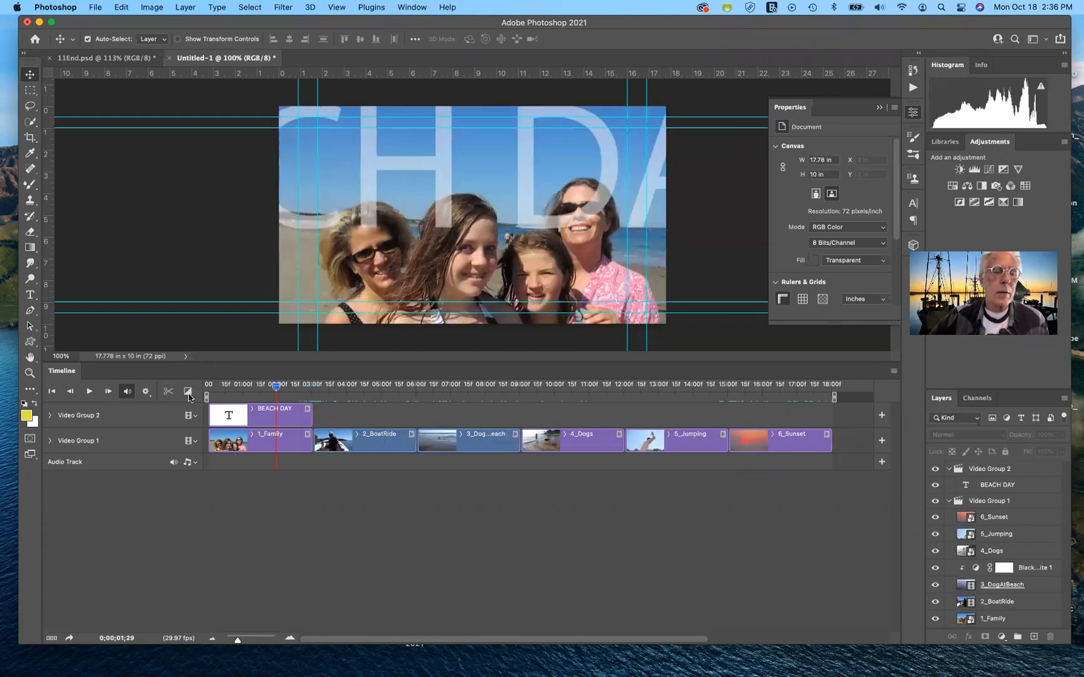
# Step: Add a Cross Fade transition between the 1_Family and 2_BoatRide clips and set its duration to 0.23 s
pyautogui.click(188, 392)
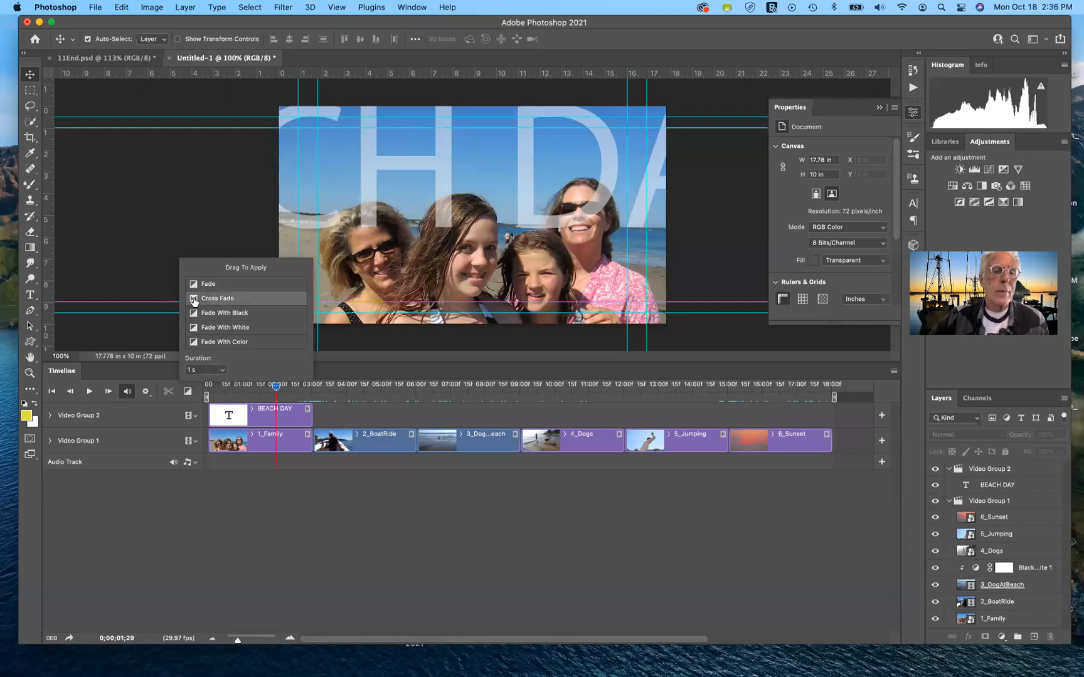
pyautogui.moveTo(205, 306); pyautogui.dragTo(313, 442)
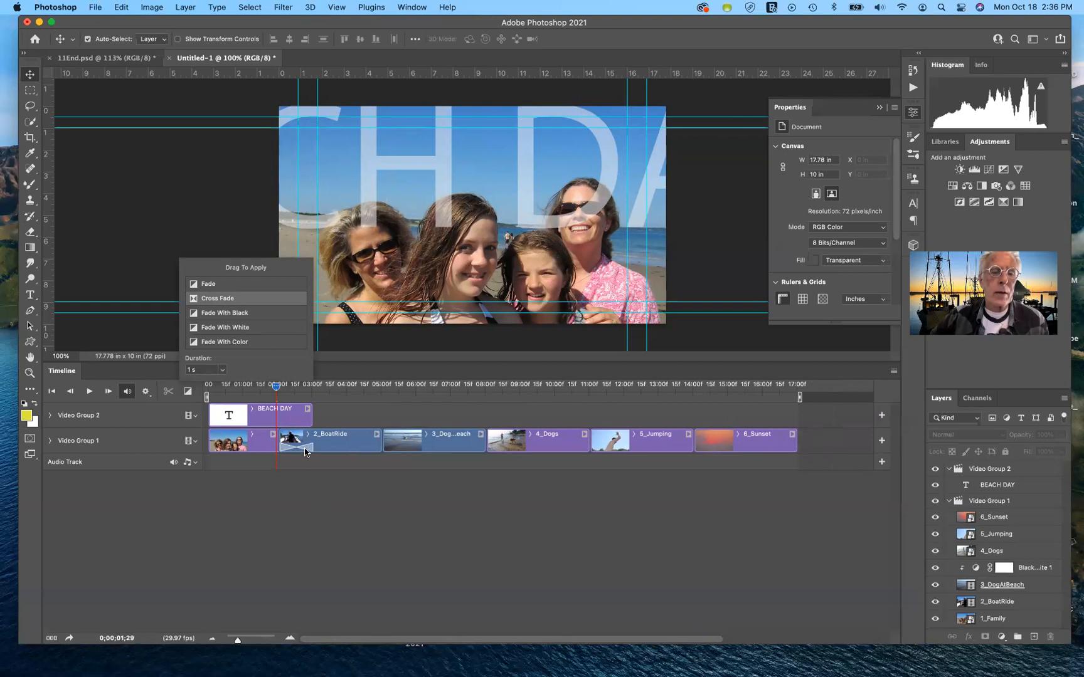
pyautogui.click(305, 450)
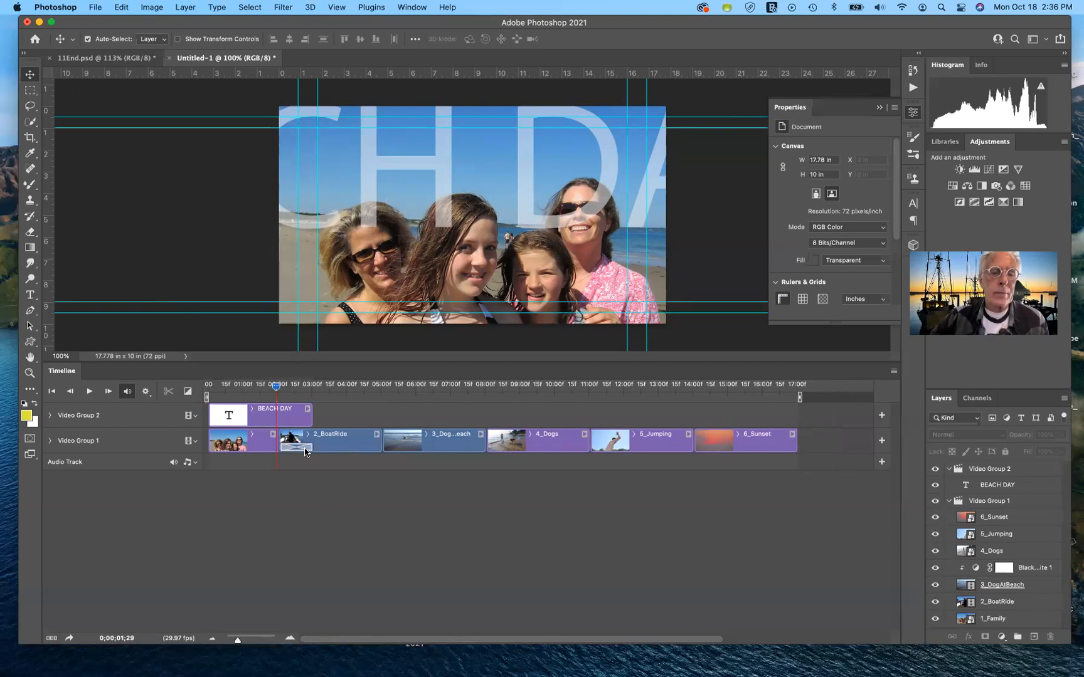
pyautogui.rightClick(305, 450)
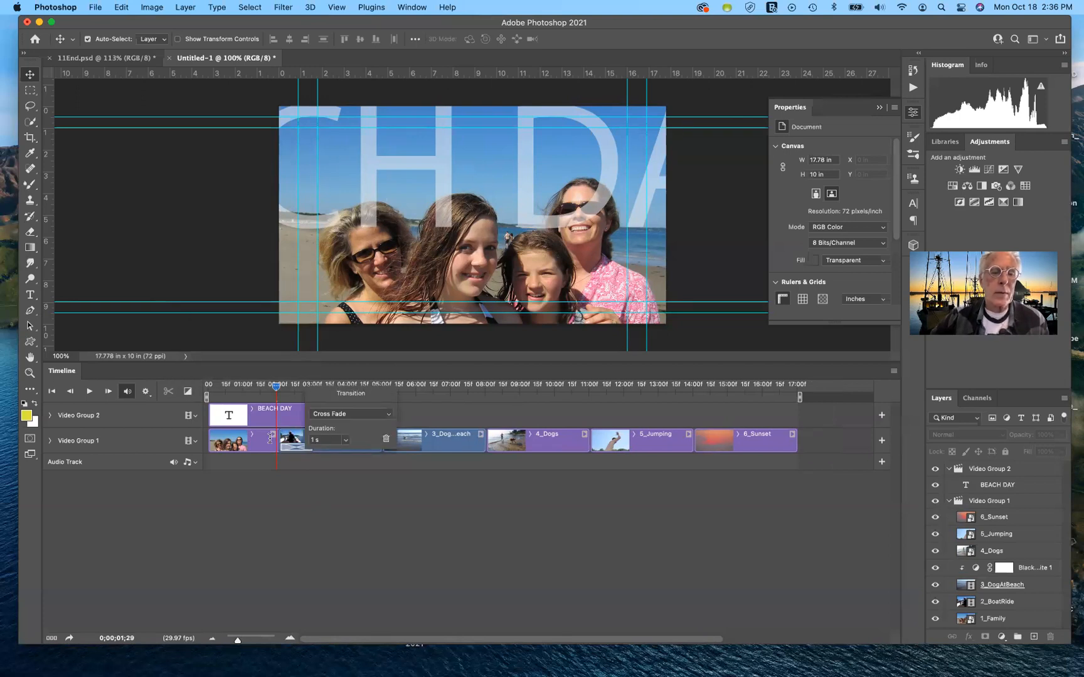
pyautogui.click(330, 438)
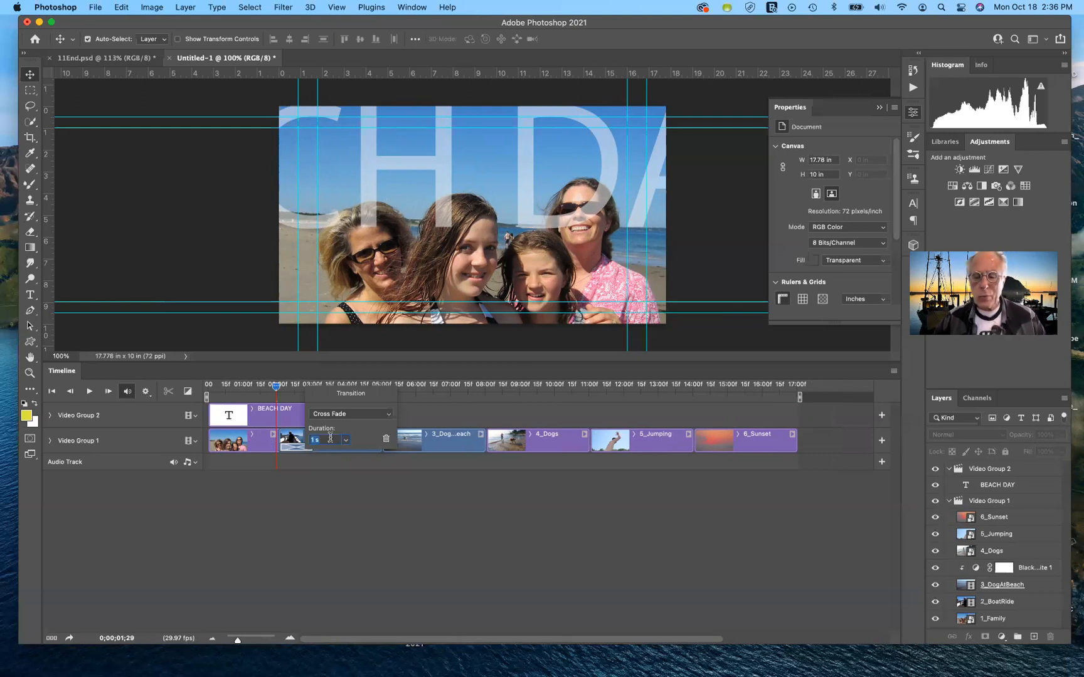
pyautogui.write('23')
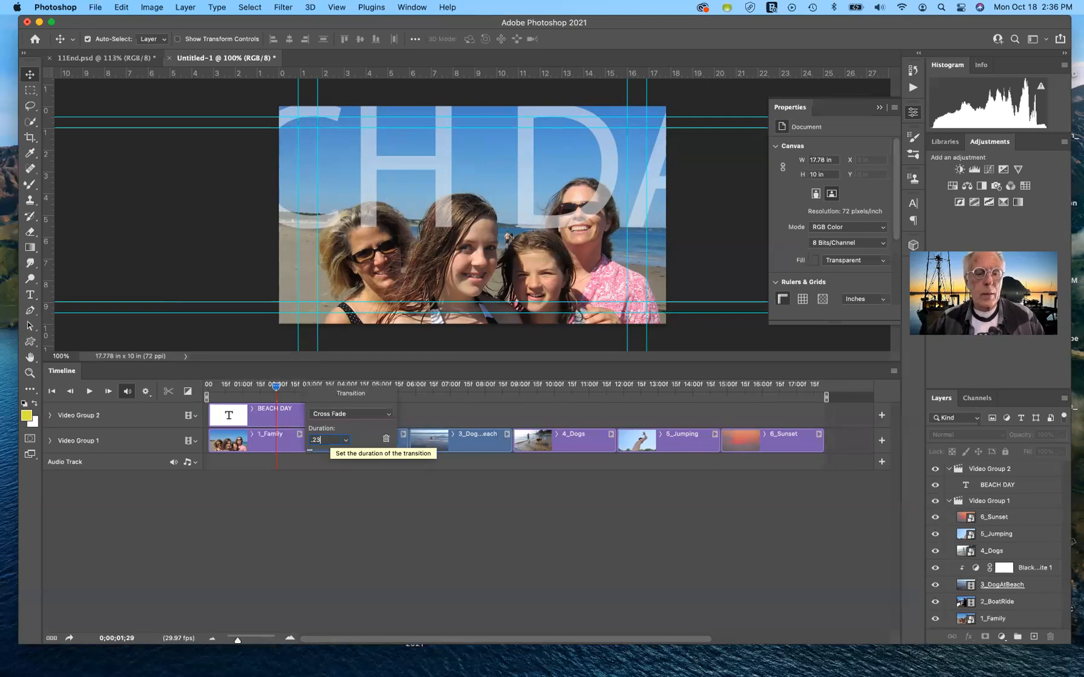
pyautogui.press('Return')
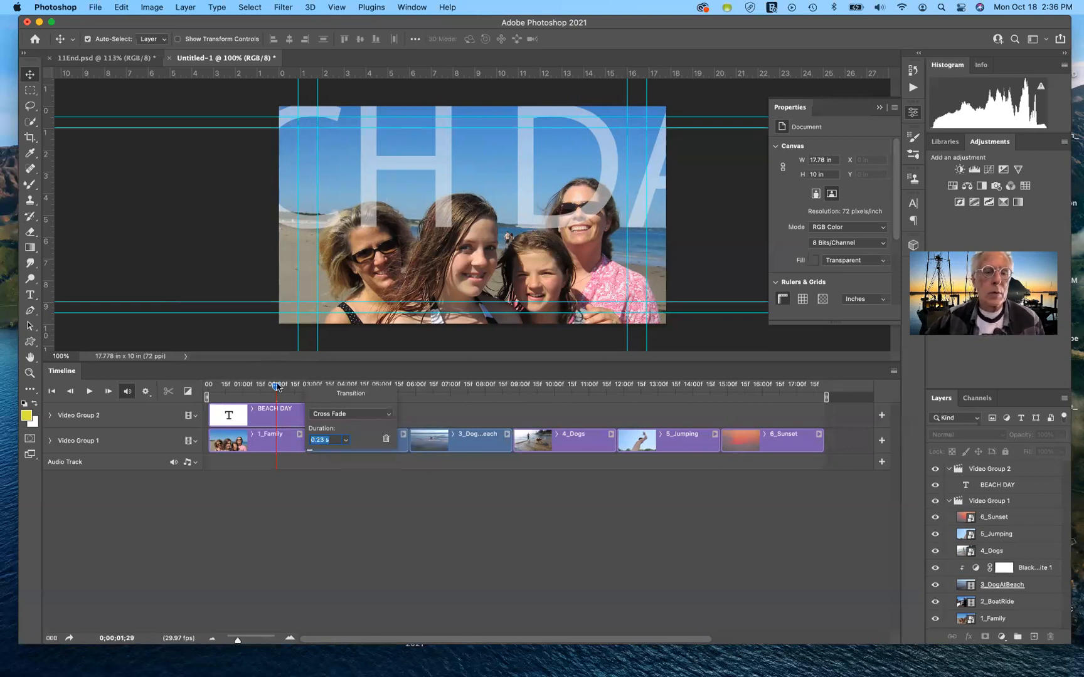
# Step: Preview the transition from 1_Family to 2_BoatRide up to 3;04 and move the playhead to 4;23
pyautogui.moveTo(277, 387); pyautogui.dragTo(269, 387)
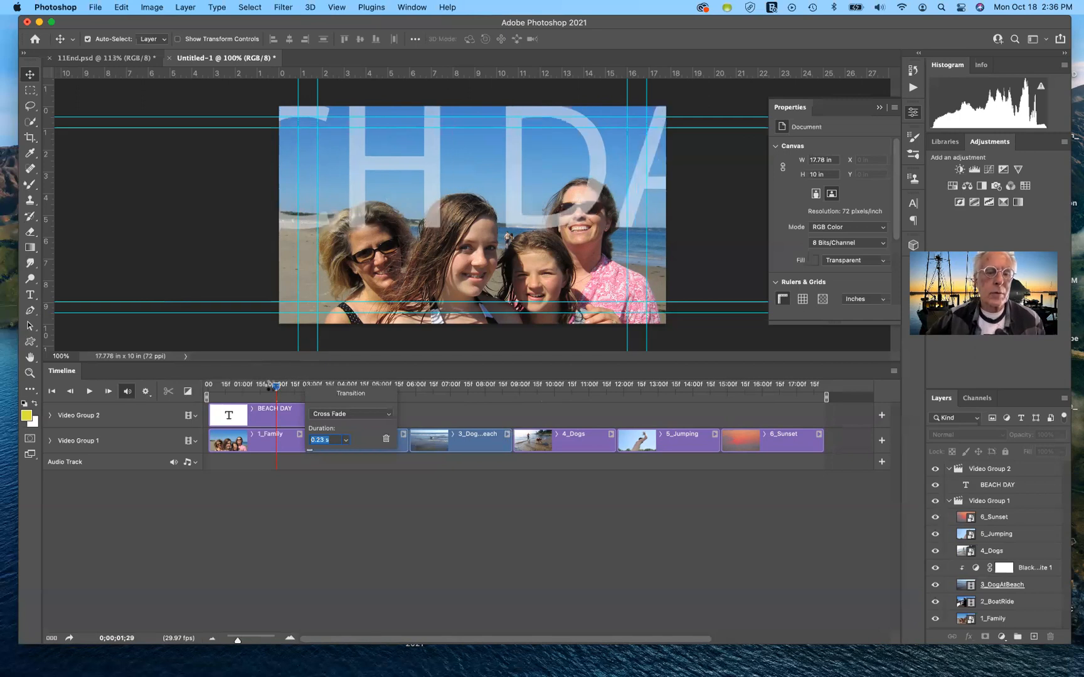
pyautogui.click(277, 385)
pyautogui.moveTo(286, 389); pyautogui.dragTo(317, 395)
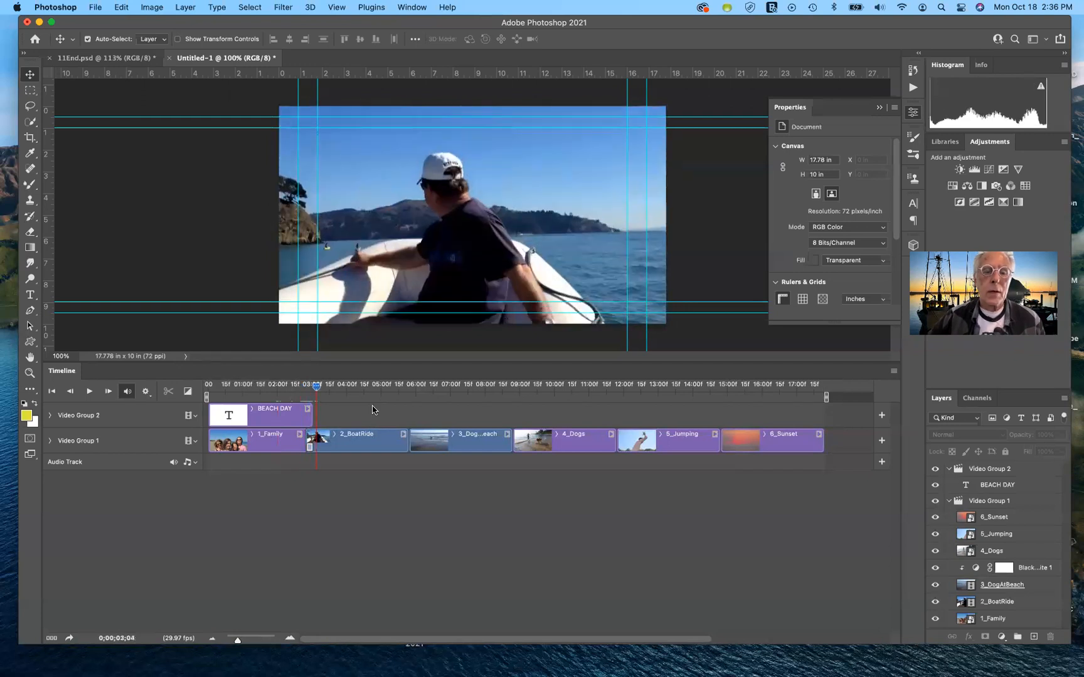
pyautogui.click(373, 393)
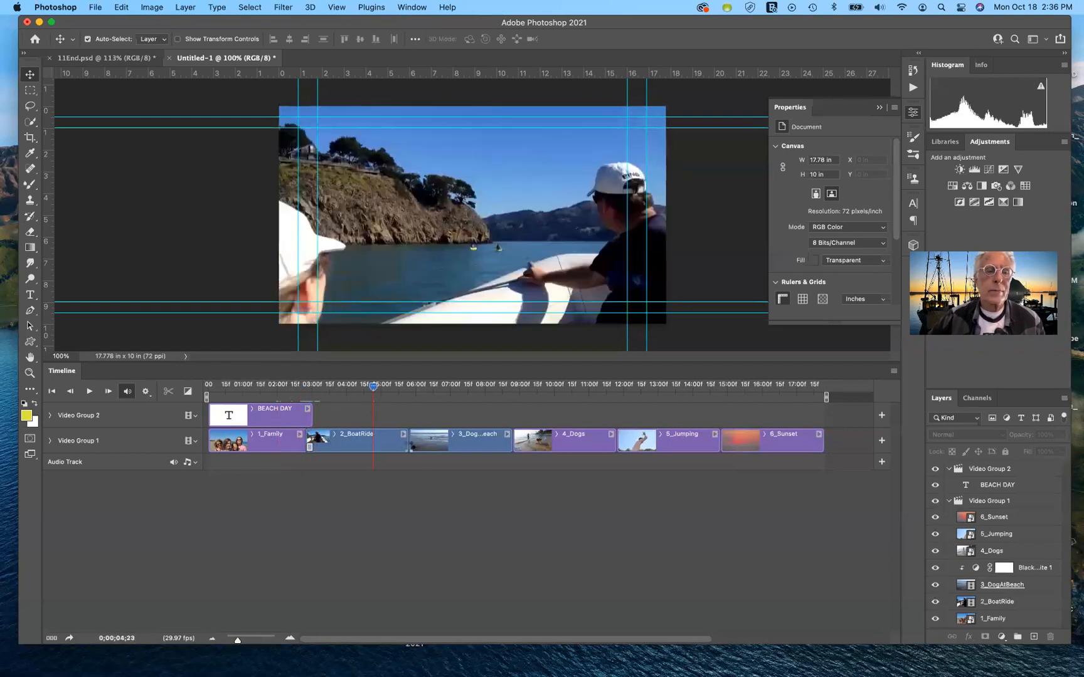
# Step: Add a Cross Fade transition between the 2_BoatRide and 3_DogAtBeach clips and set its duration to 0.23 s
pyautogui.click(187, 392)
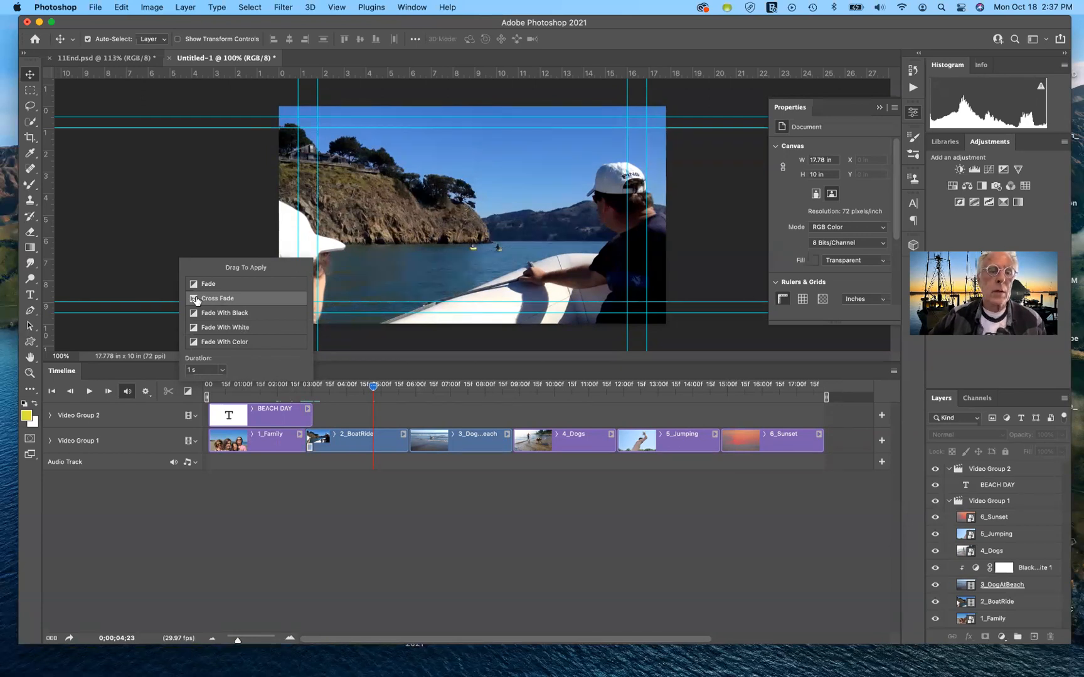
pyautogui.moveTo(196, 300); pyautogui.dragTo(402, 446)
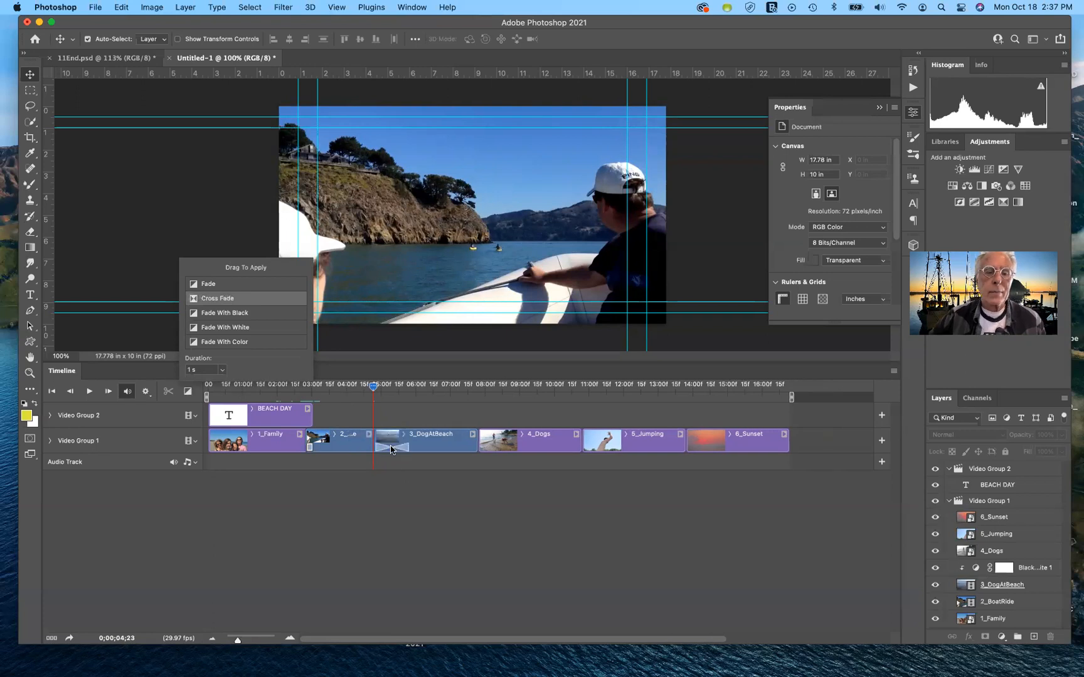
pyautogui.moveTo(391, 450); pyautogui.dragTo(391, 449)
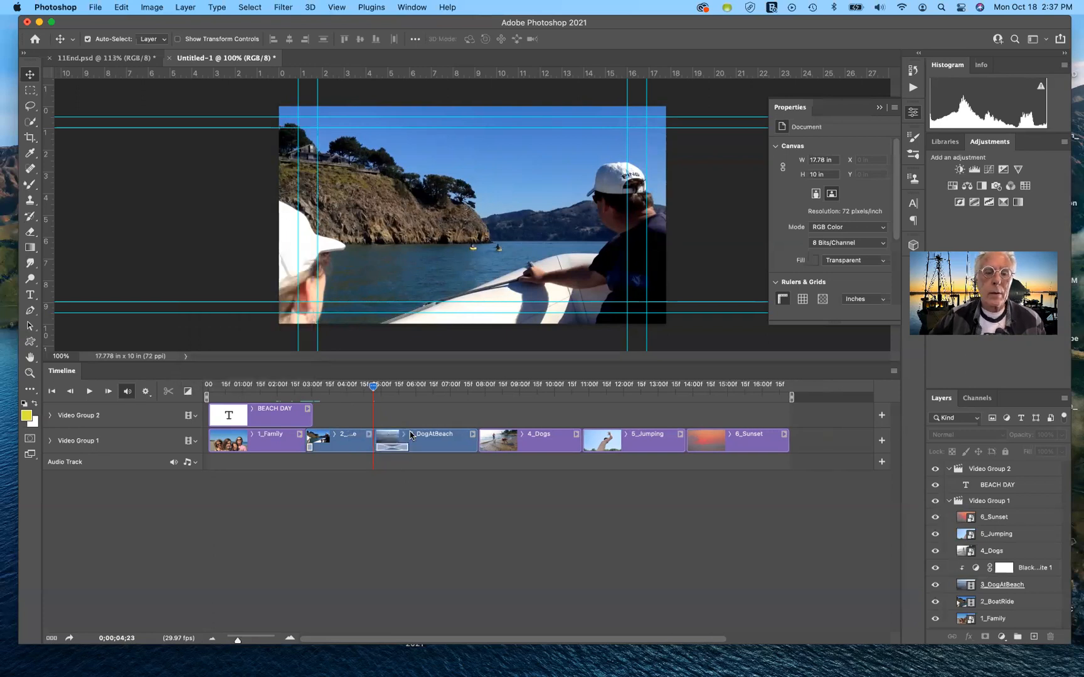
pyautogui.rightClick(411, 435)
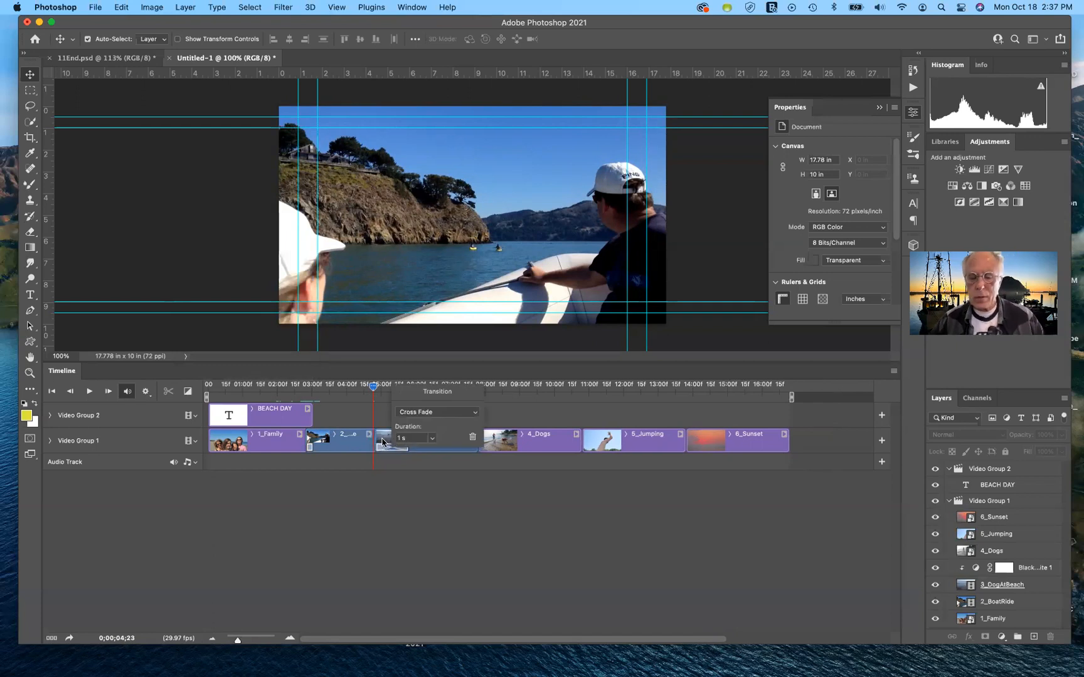
pyautogui.write('.2')
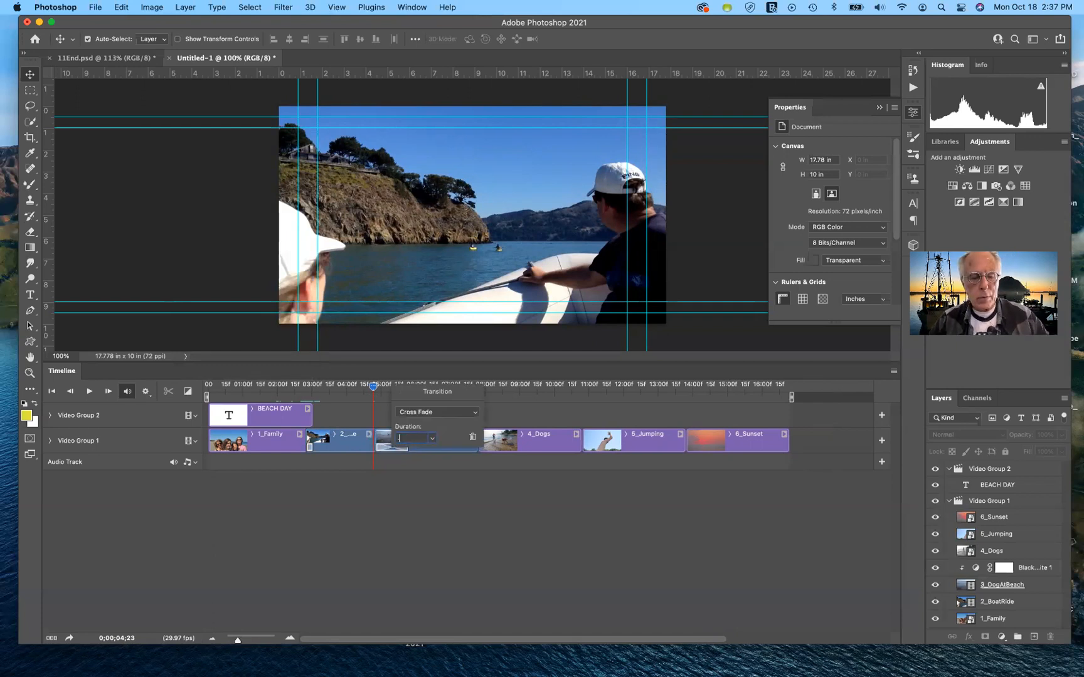
pyautogui.press('Return')
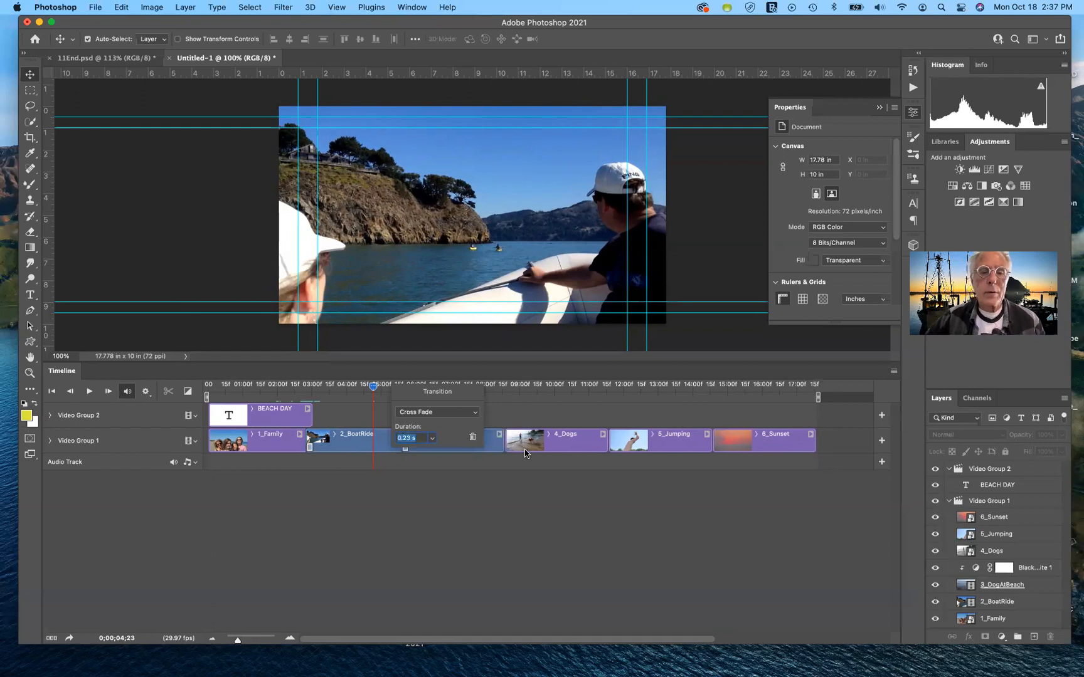
# Step: Add a Cross Fade transition between the 4_Dogs and 5_Jumping clips and set its duration to 0.23 s
pyautogui.click(573, 450)
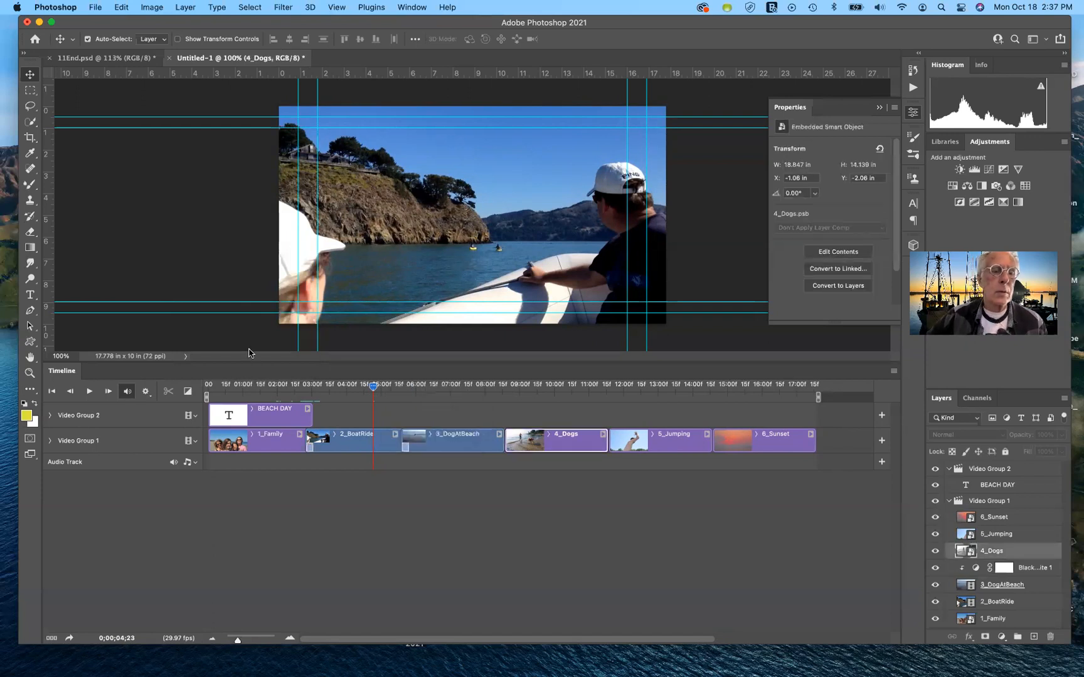
pyautogui.click(186, 392)
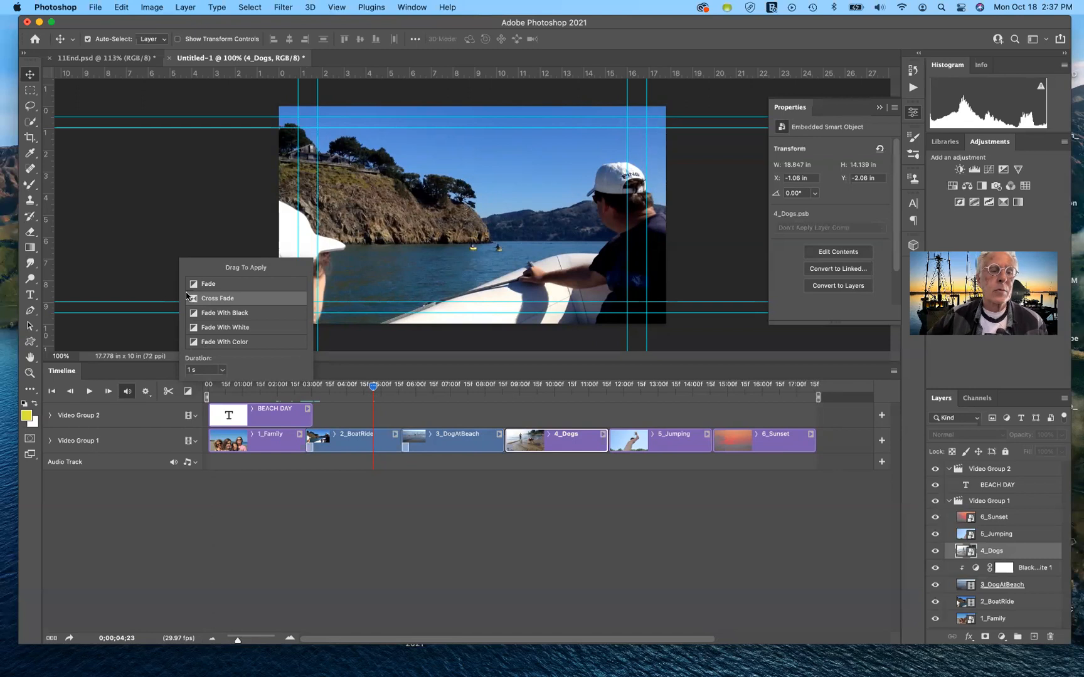
pyautogui.moveTo(186, 296); pyautogui.dragTo(612, 452)
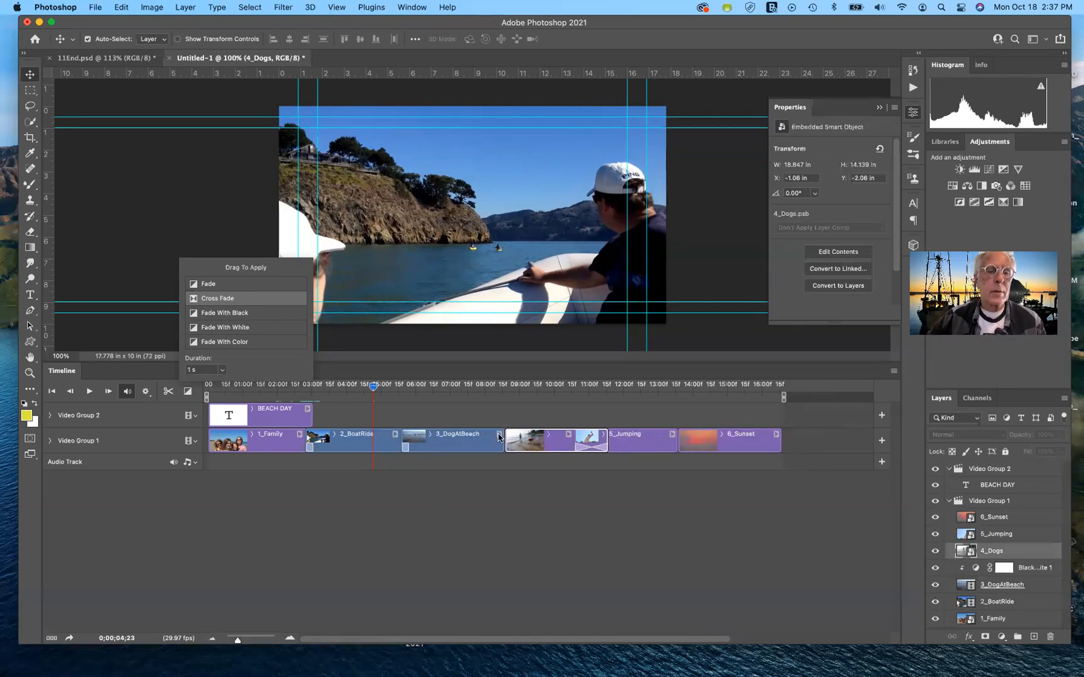
pyautogui.click(592, 449)
pyautogui.rightClick(592, 449)
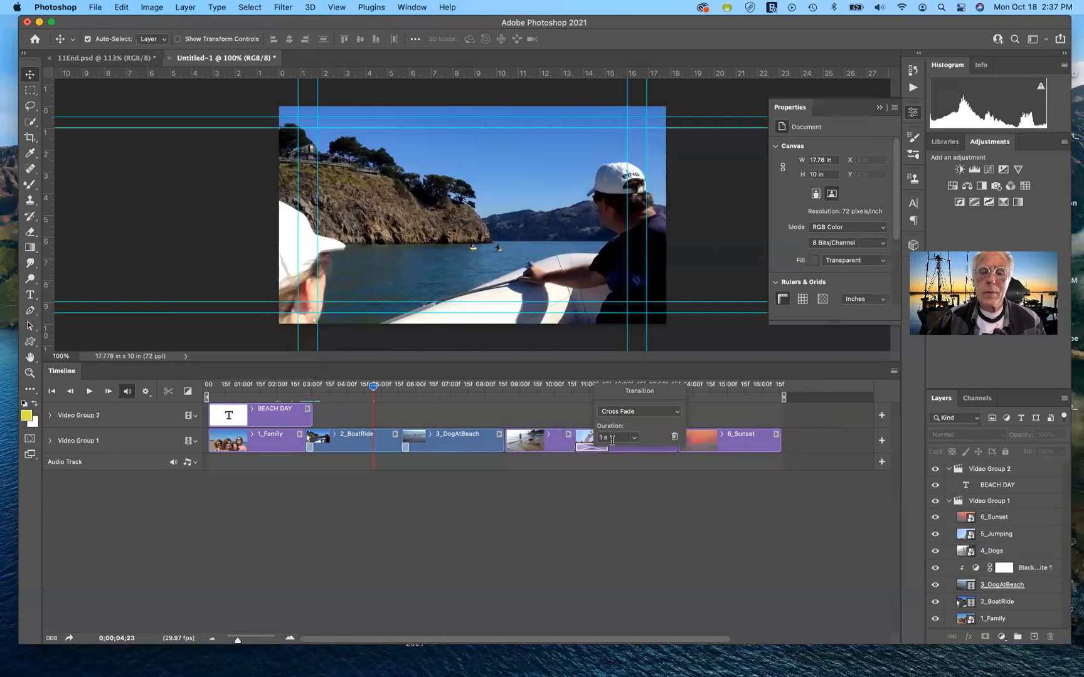
pyautogui.moveTo(612, 441); pyautogui.dragTo(579, 444)
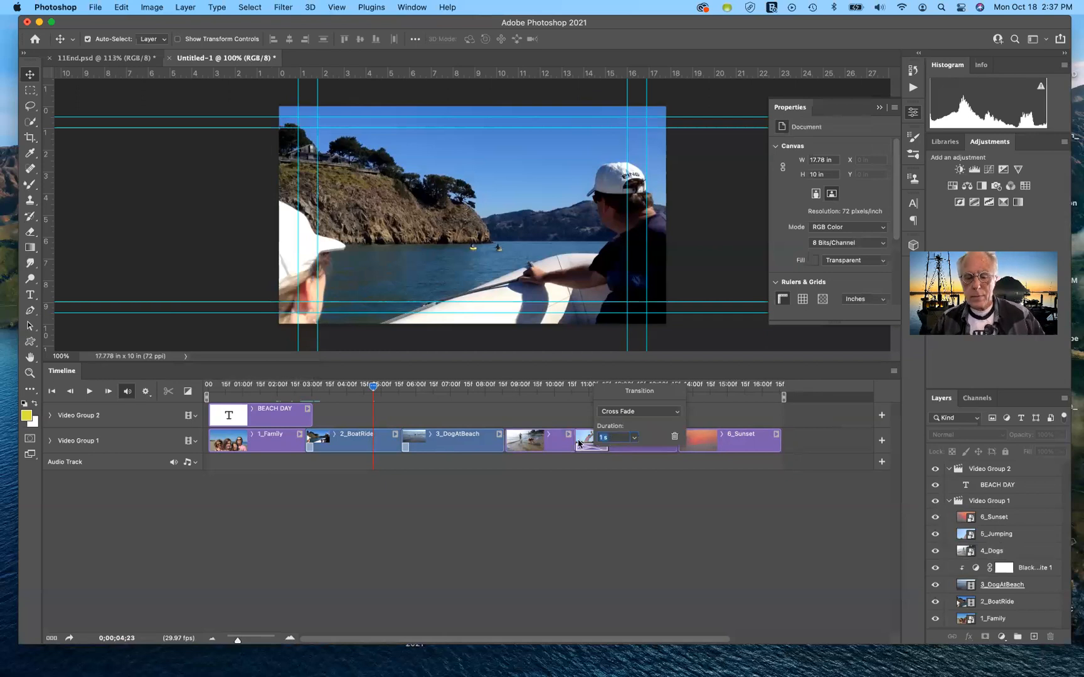
pyautogui.press('BackSpace')
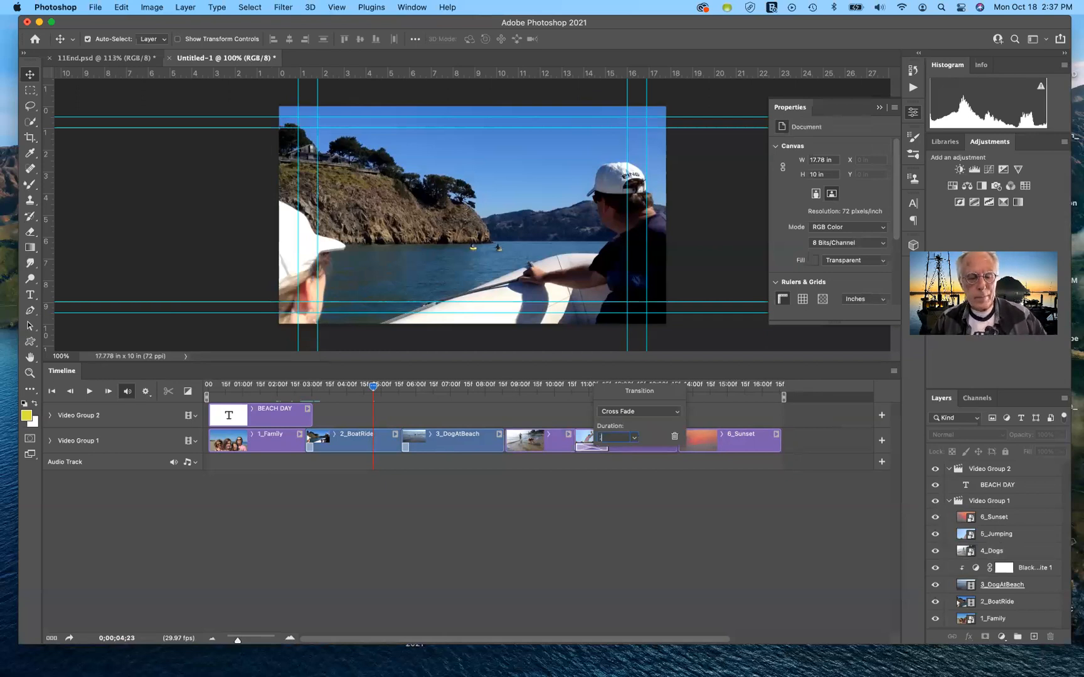
pyautogui.write('.25')
pyautogui.press('Return')
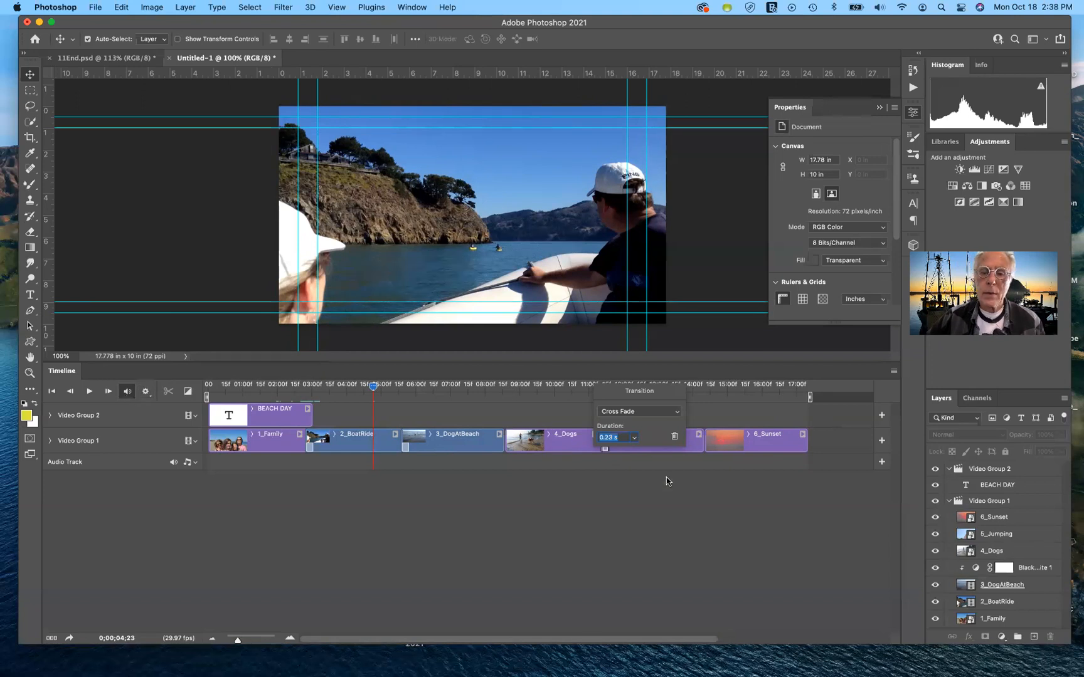
# Step: Add a Cross Fade transition between the 5_Jumping and 6_Sunset clips and set its duration to 0.23 s
pyautogui.click(186, 392)
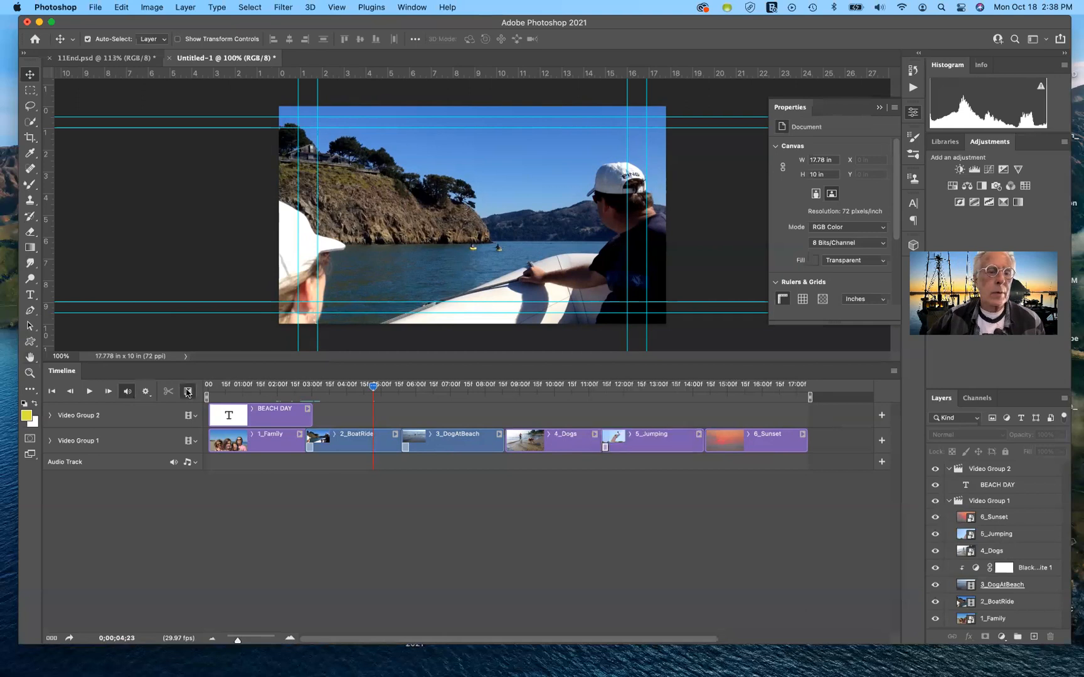
pyautogui.click(187, 392)
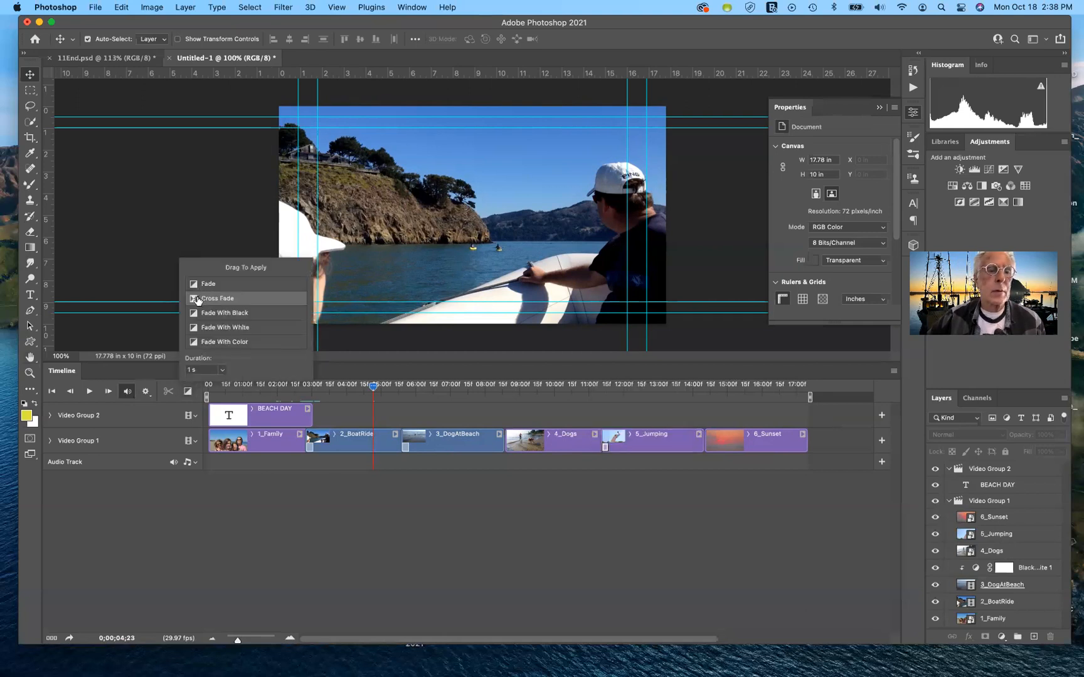
pyautogui.moveTo(196, 299); pyautogui.dragTo(706, 463)
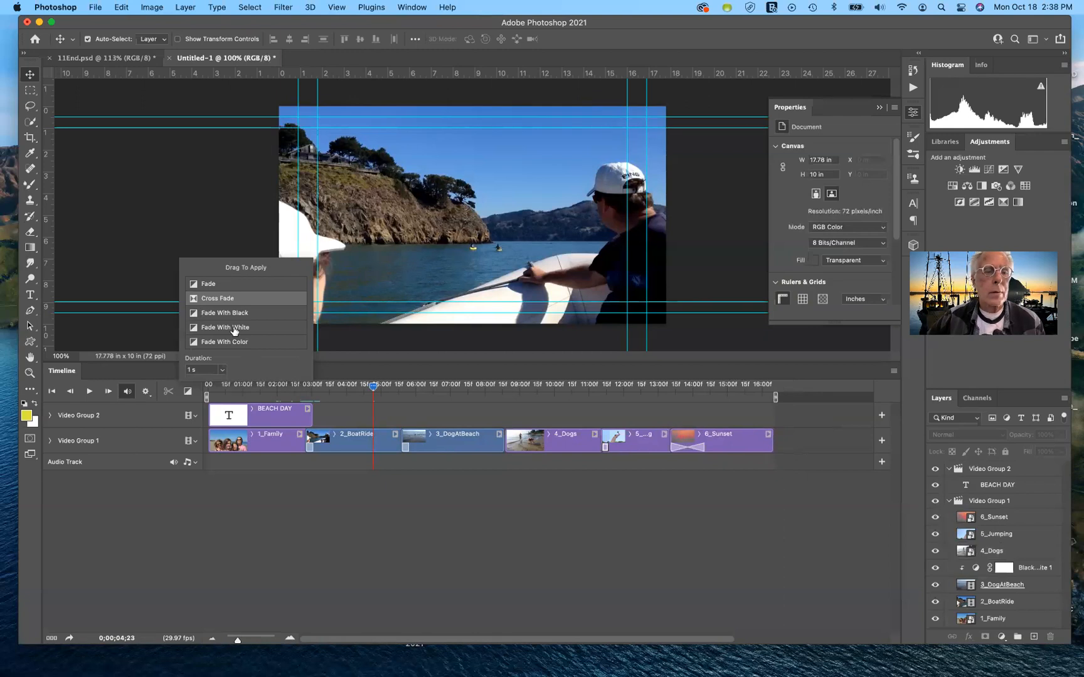
pyautogui.click(688, 451)
pyautogui.rightClick(688, 450)
pyautogui.moveTo(718, 442); pyautogui.dragTo(658, 439)
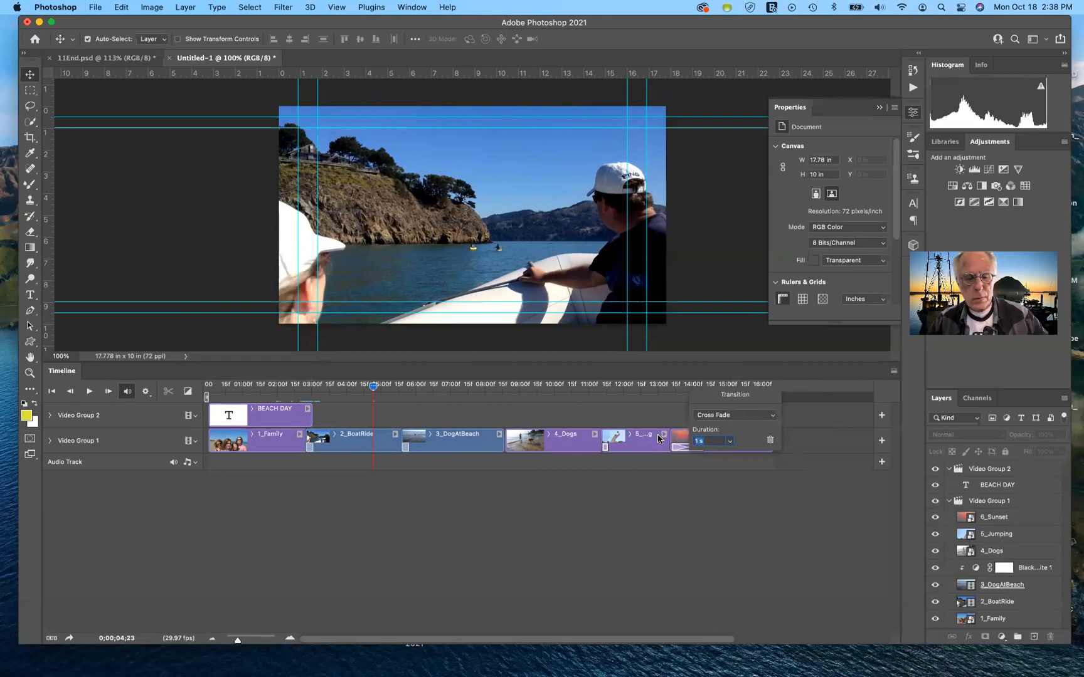
pyautogui.press('BackSpace')
pyautogui.write('.')
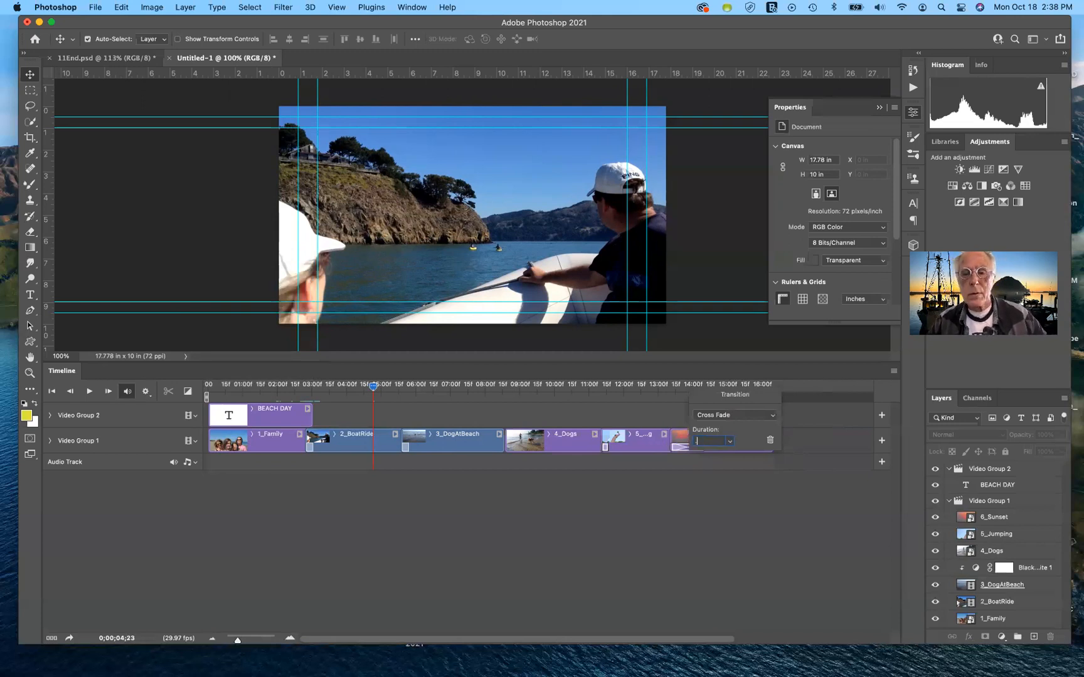
pyautogui.write('25')
pyautogui.press('Return')
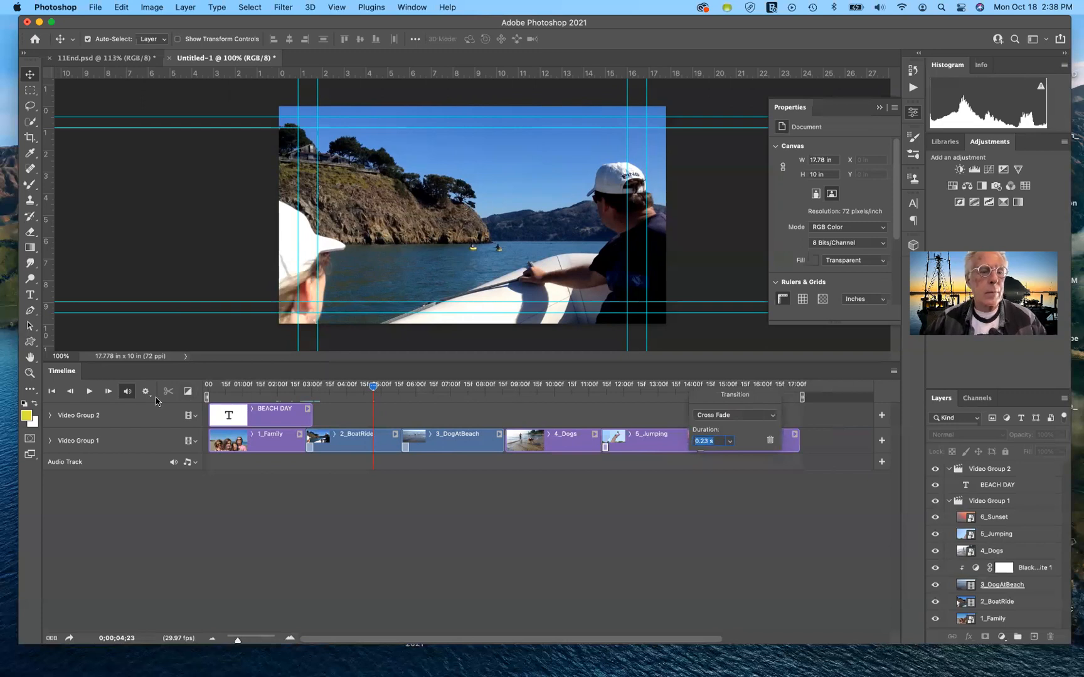
# Step: Add a Cross Fade transition between the 3_DogAtBeach and 4_Dogs clips and set its duration to 0.23 s
pyautogui.click(188, 394)
pyautogui.click(188, 394)
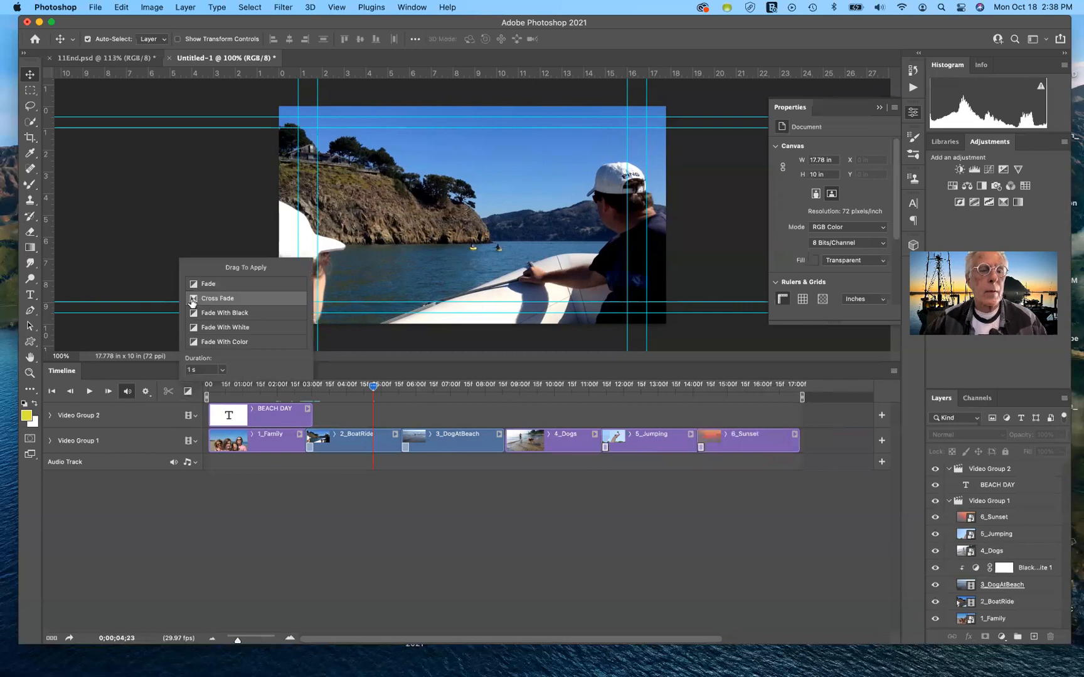
pyautogui.moveTo(200, 304); pyautogui.dragTo(506, 453)
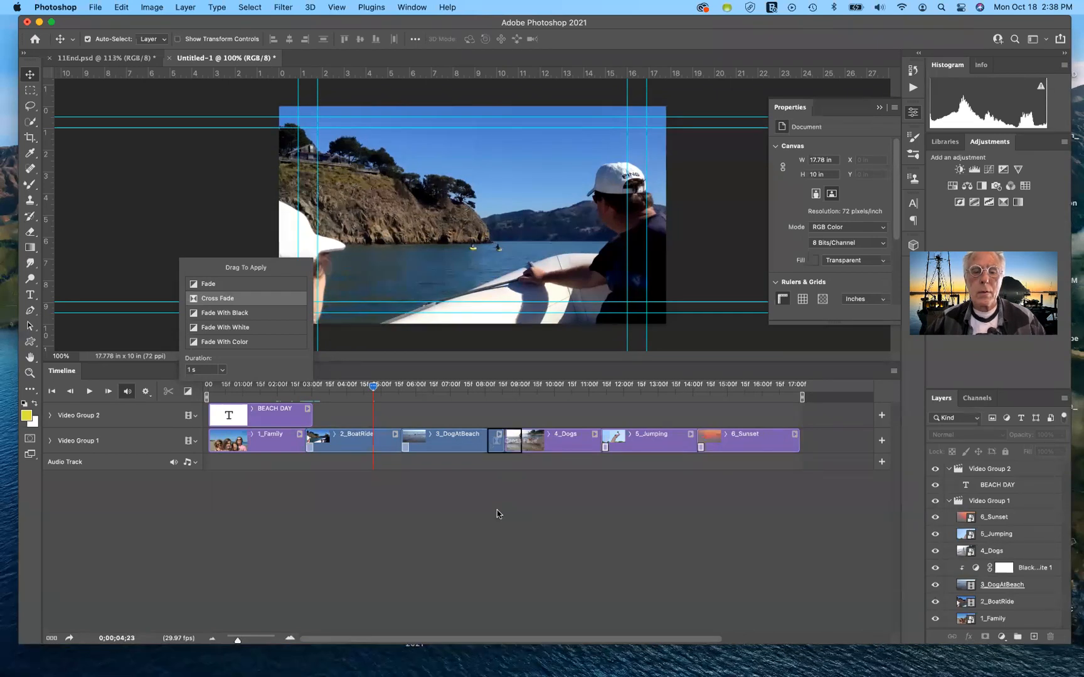
pyautogui.rightClick(505, 451)
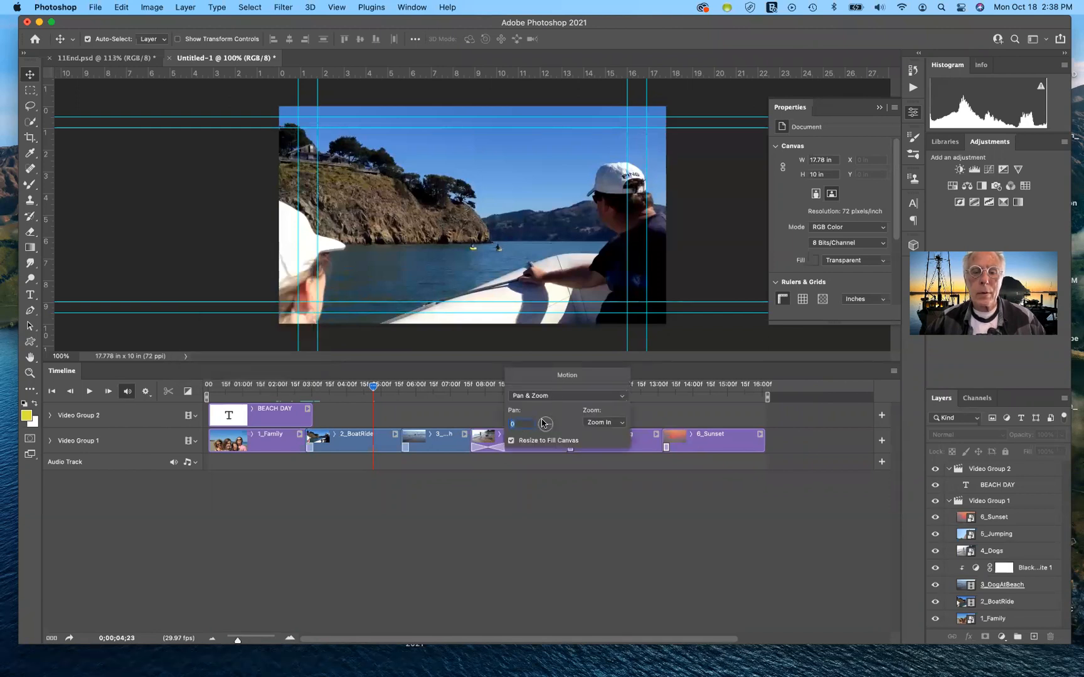
pyautogui.click(486, 451)
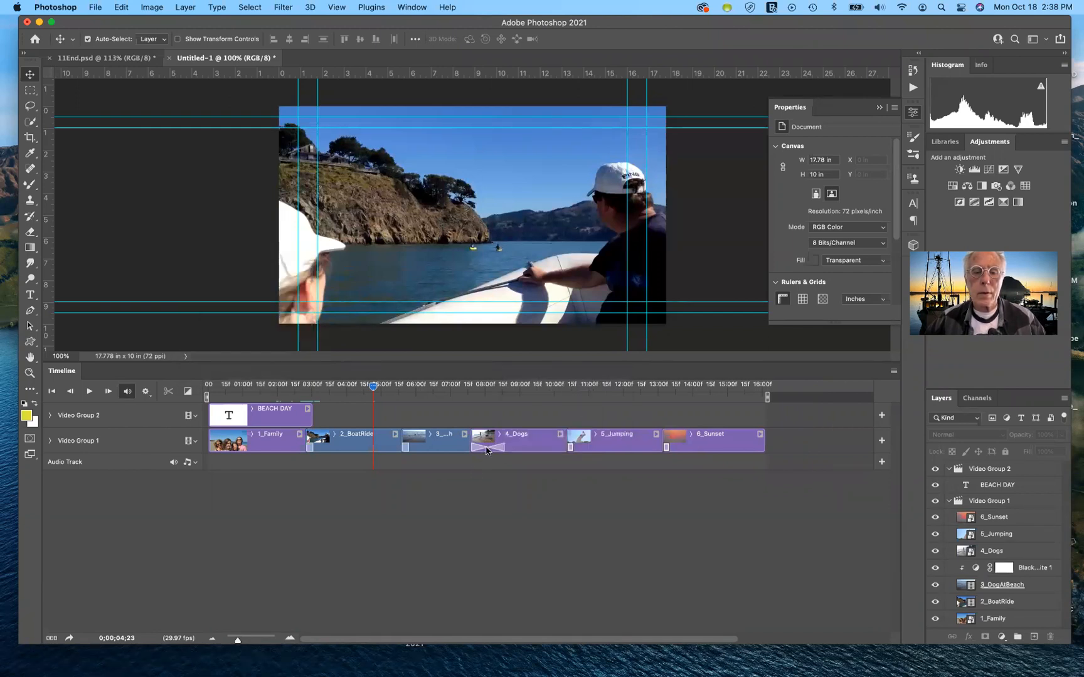
pyautogui.click(486, 449)
pyautogui.rightClick(487, 449)
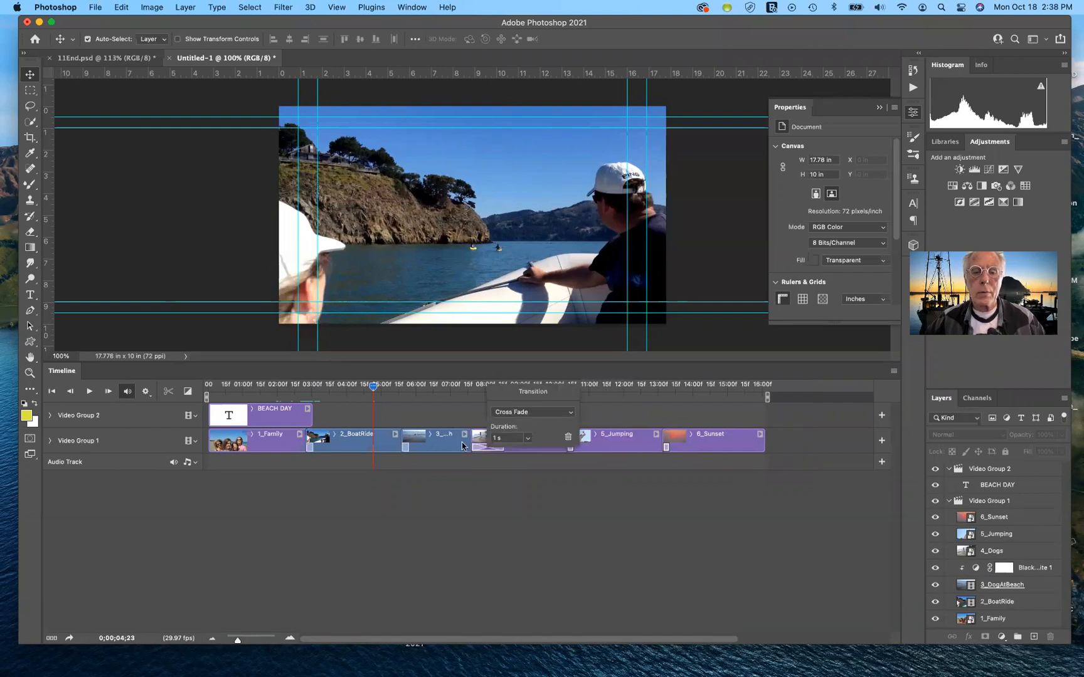
pyautogui.press('BackSpace')
pyautogui.write('0.23')
pyautogui.press('Return')
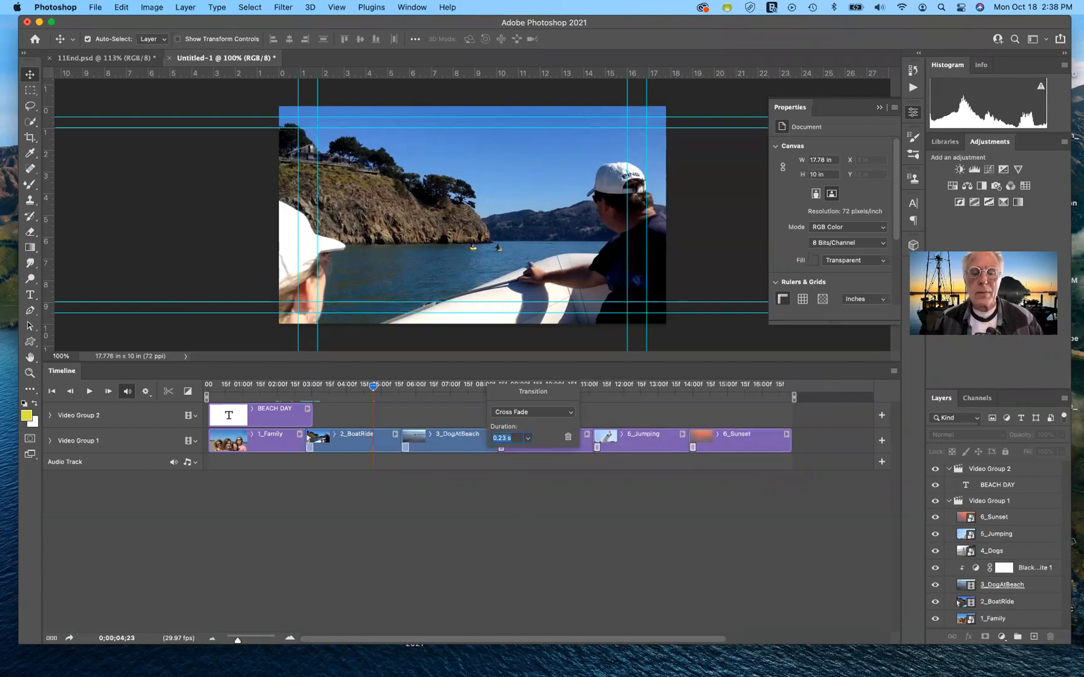
pyautogui.click(499, 479)
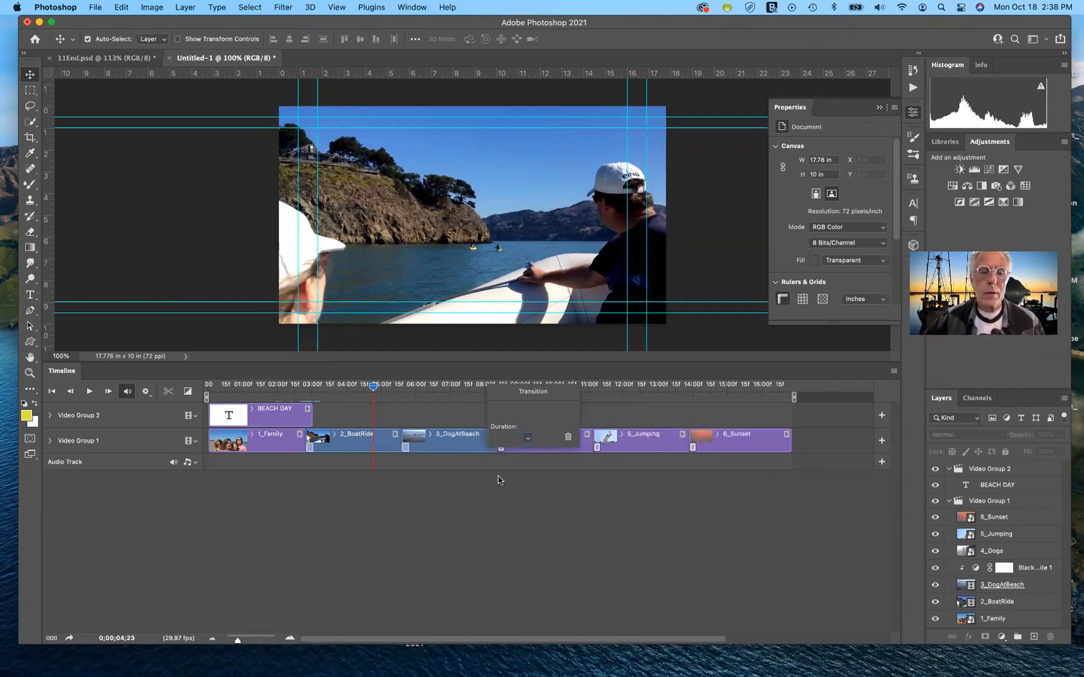
# Step: Preview the video from 1;23 in the 1_Family clip through to 12;27 in the 5_Jumping clip
pyautogui.moveTo(373, 387); pyautogui.dragTo(269, 386)
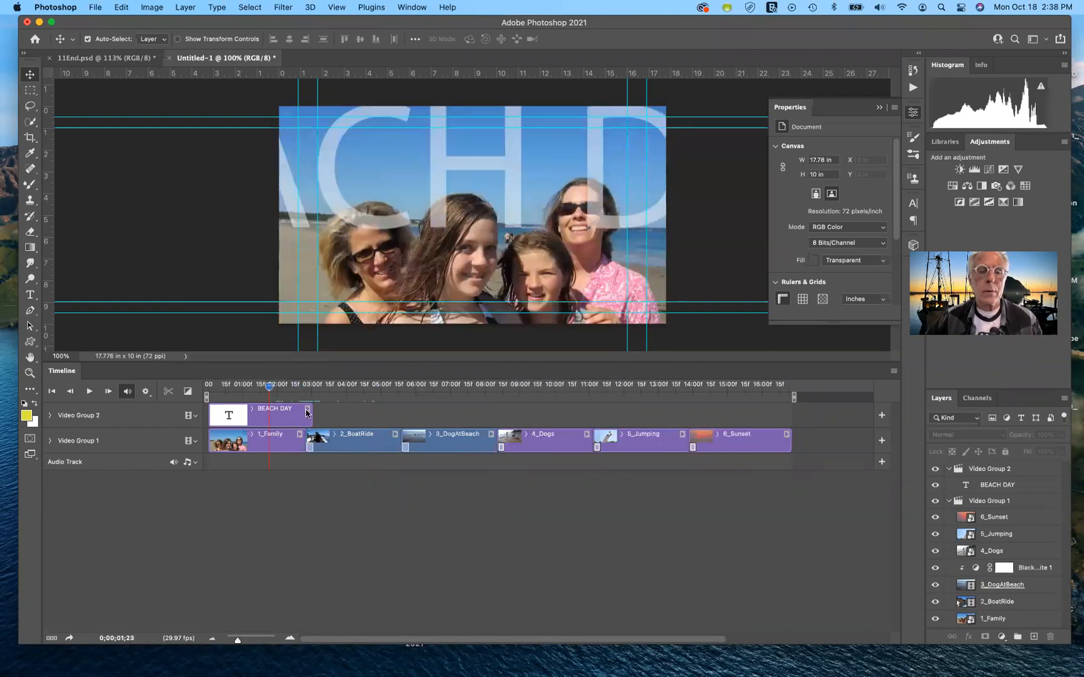
pyautogui.press('space')
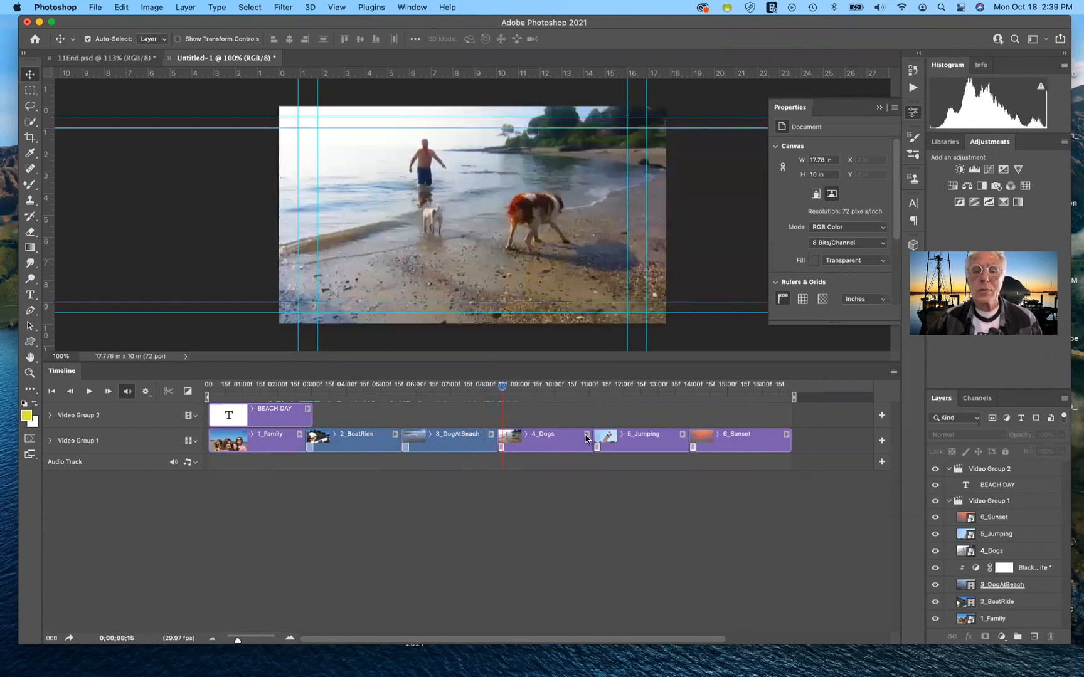
pyautogui.moveTo(615, 442); pyautogui.dragTo(654, 450)
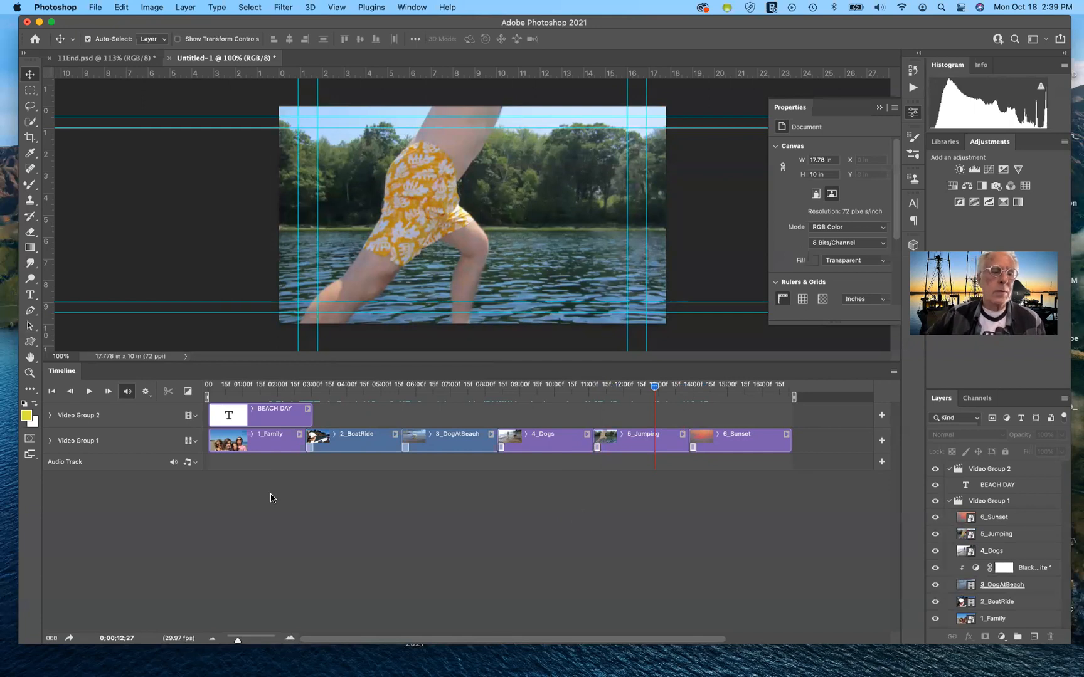
# Step: Add the beachsong.mp3 file from the Lesson11 folder to the audio track
pyautogui.click(193, 465)
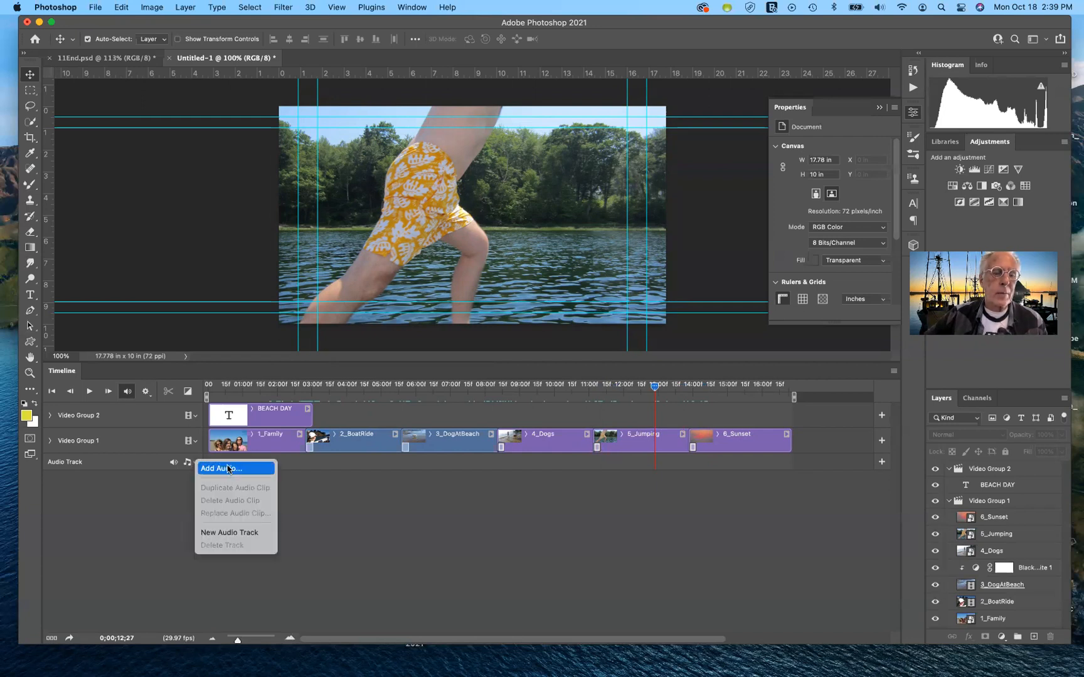
pyautogui.click(295, 527)
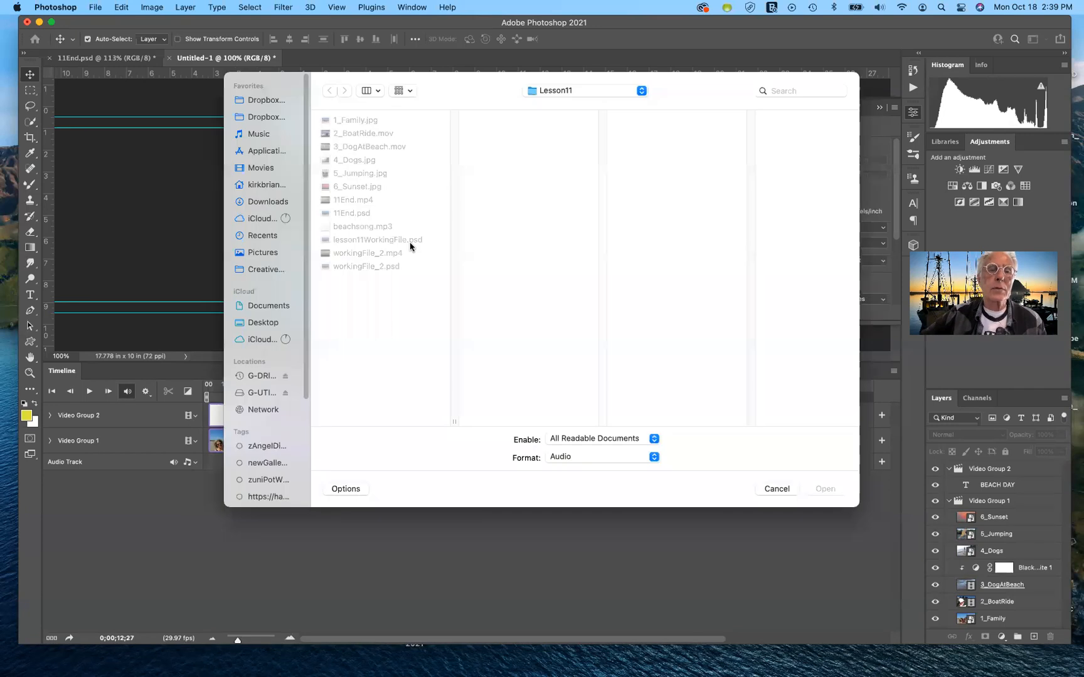
pyautogui.click(355, 227)
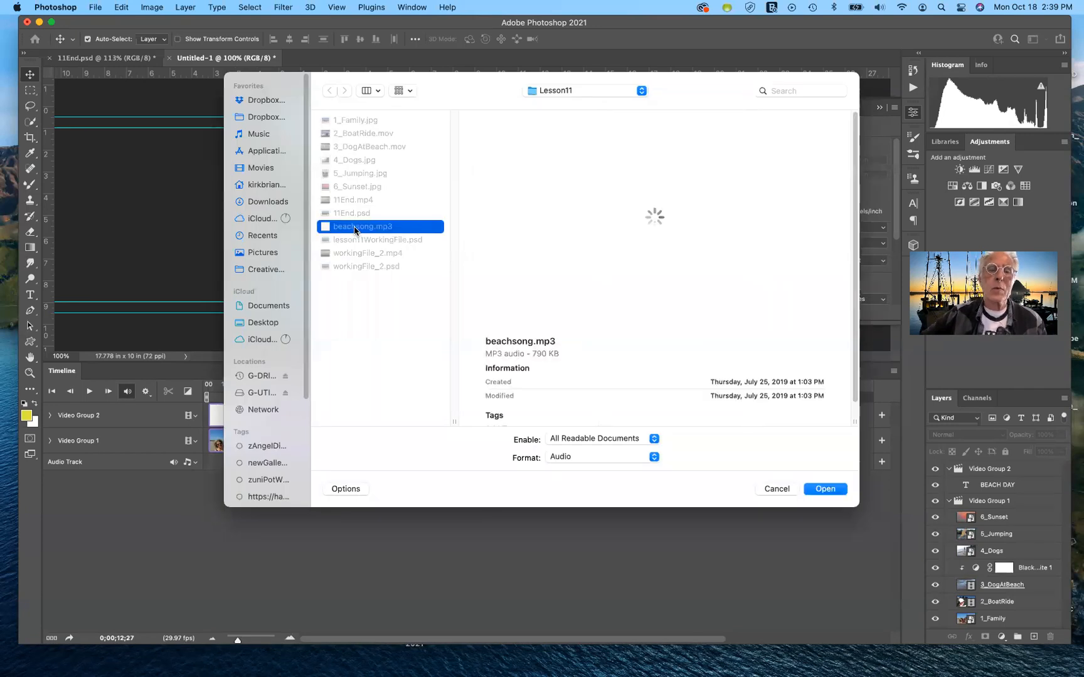
pyautogui.click(823, 489)
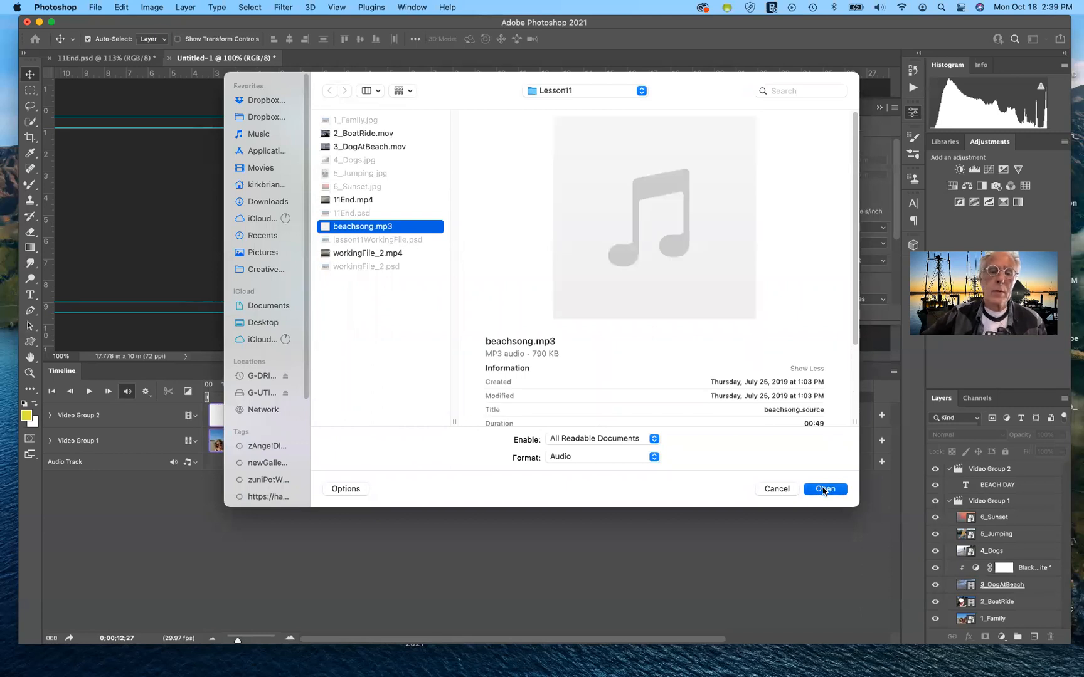
pyautogui.click(823, 489)
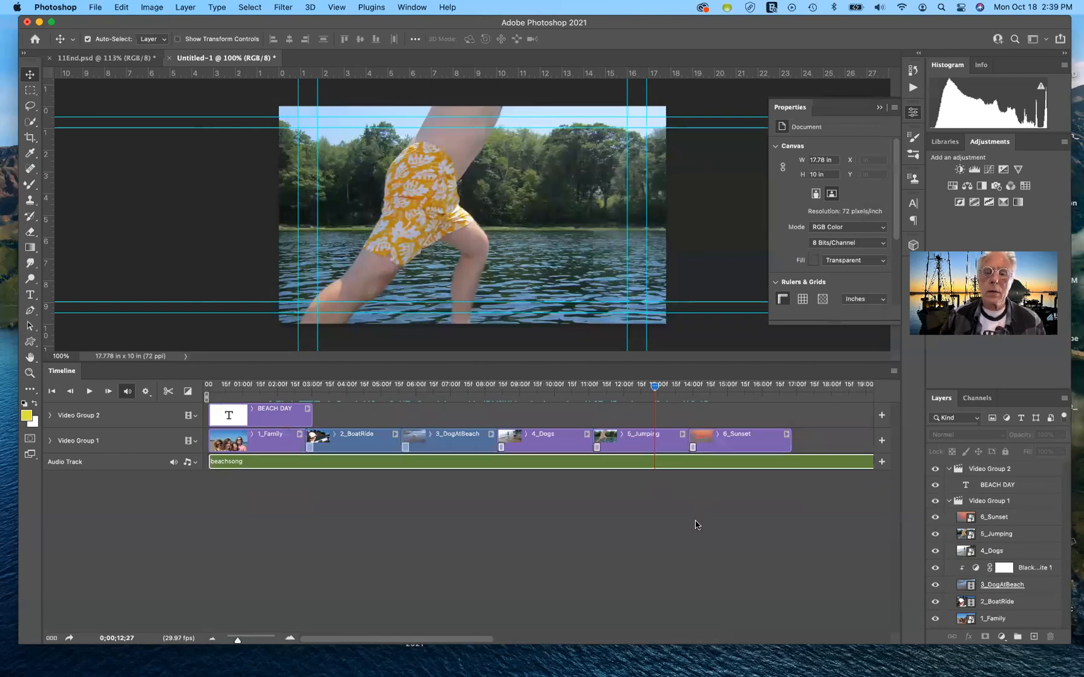
# Step: Split the beachsong audio clip at the end of the 6_Sunset clip (16;26) and delete the part beyond it
pyautogui.hscroll(2, 695, 525)
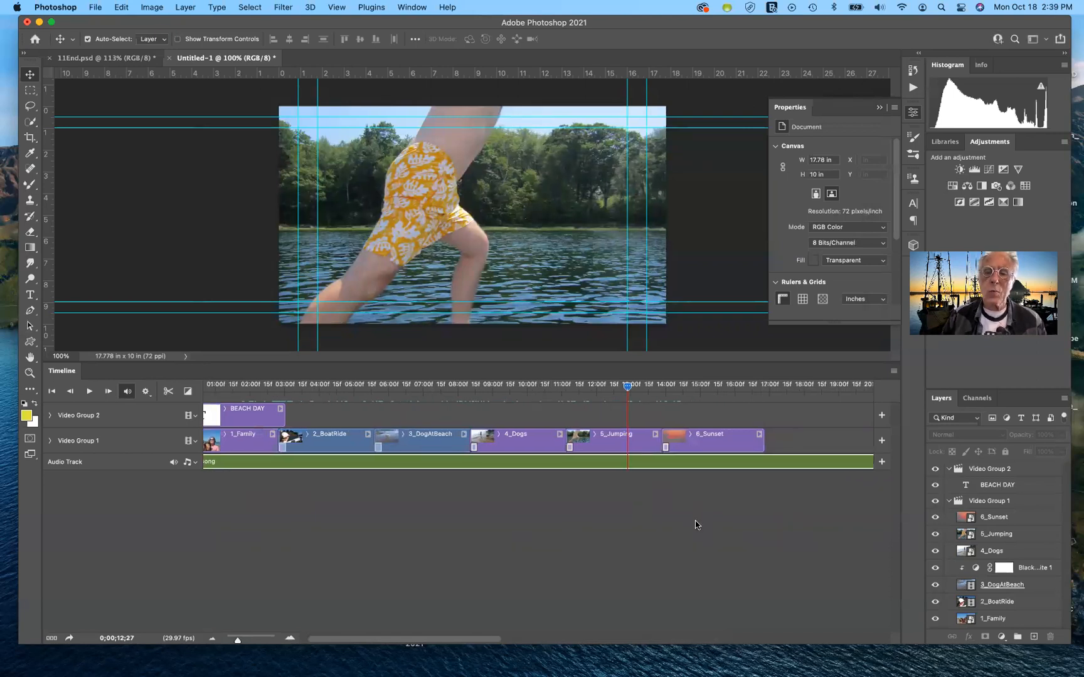
pyautogui.hscroll(12, 695, 525)
pyautogui.hscroll(-7, 695, 525)
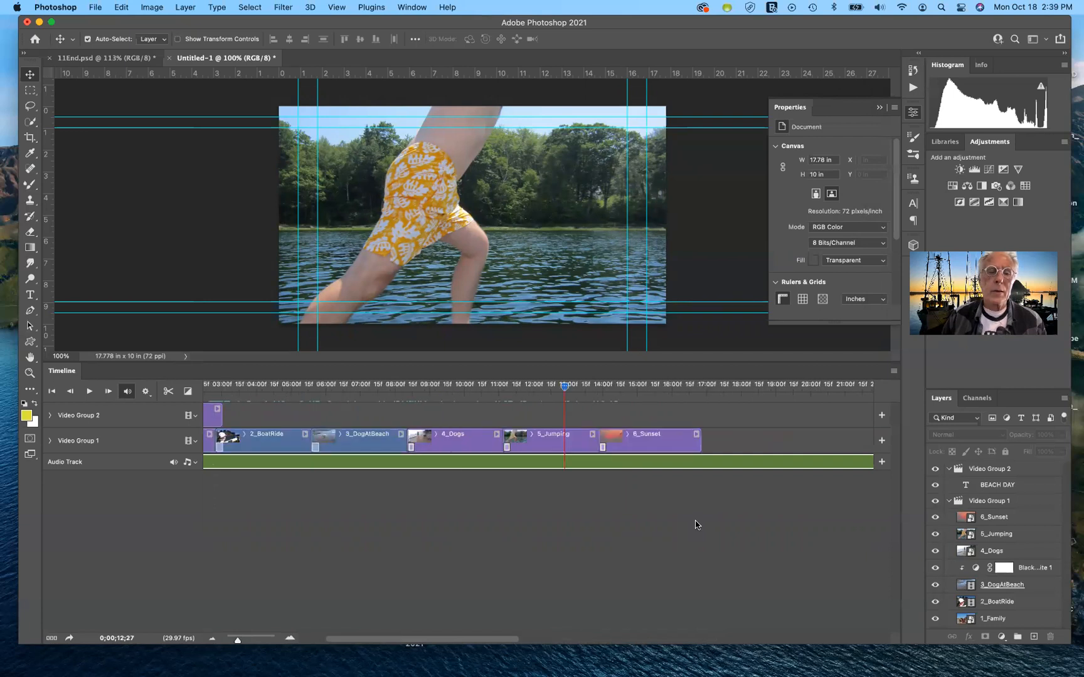
pyautogui.hscroll(-6, 695, 525)
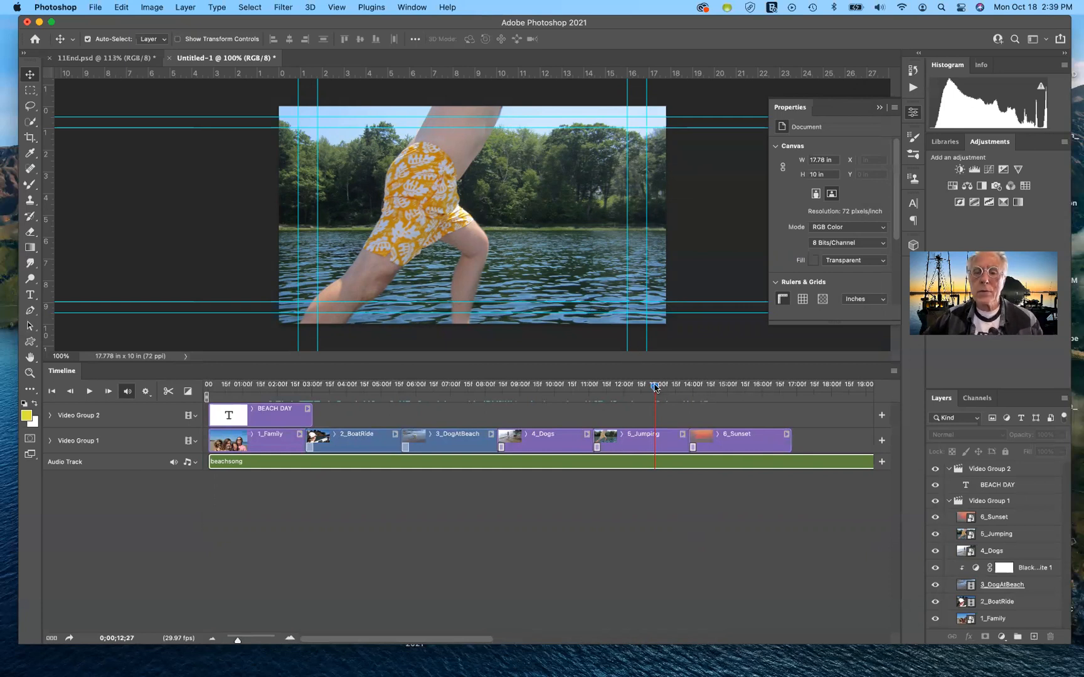
pyautogui.press('space')
pyautogui.click(791, 393)
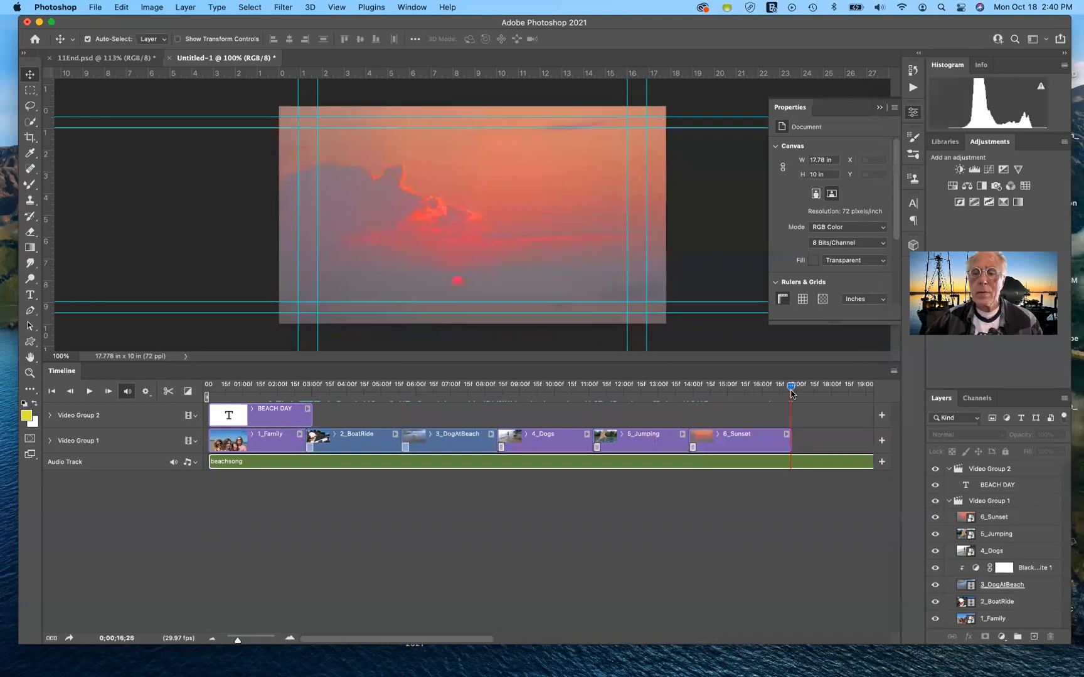
pyautogui.click(791, 393)
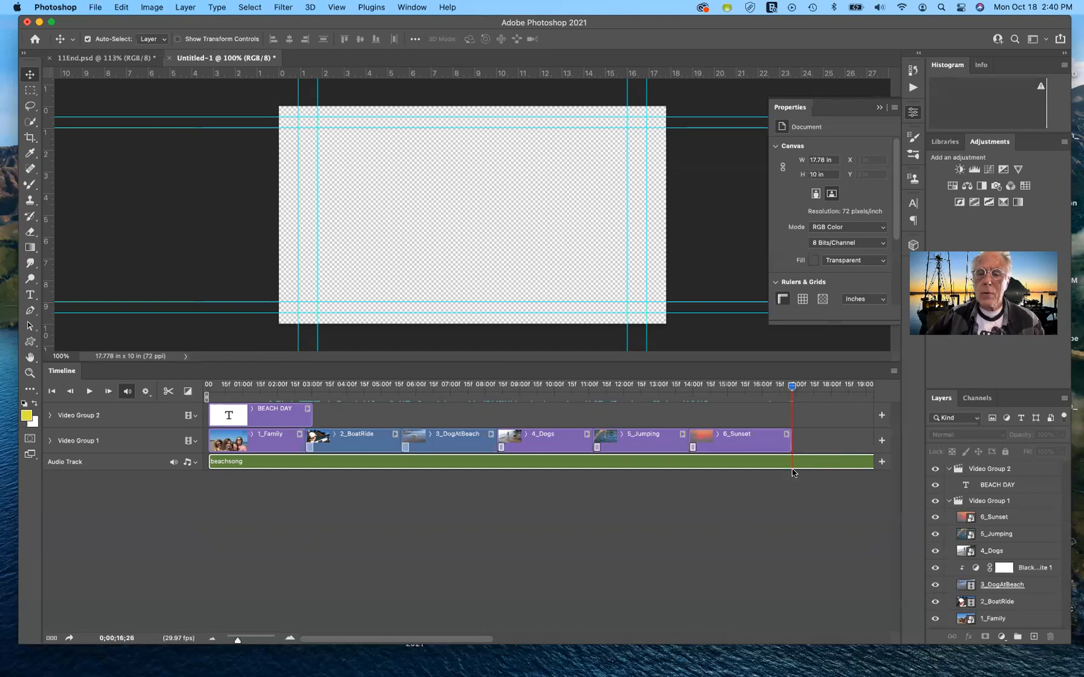
pyautogui.click(167, 393)
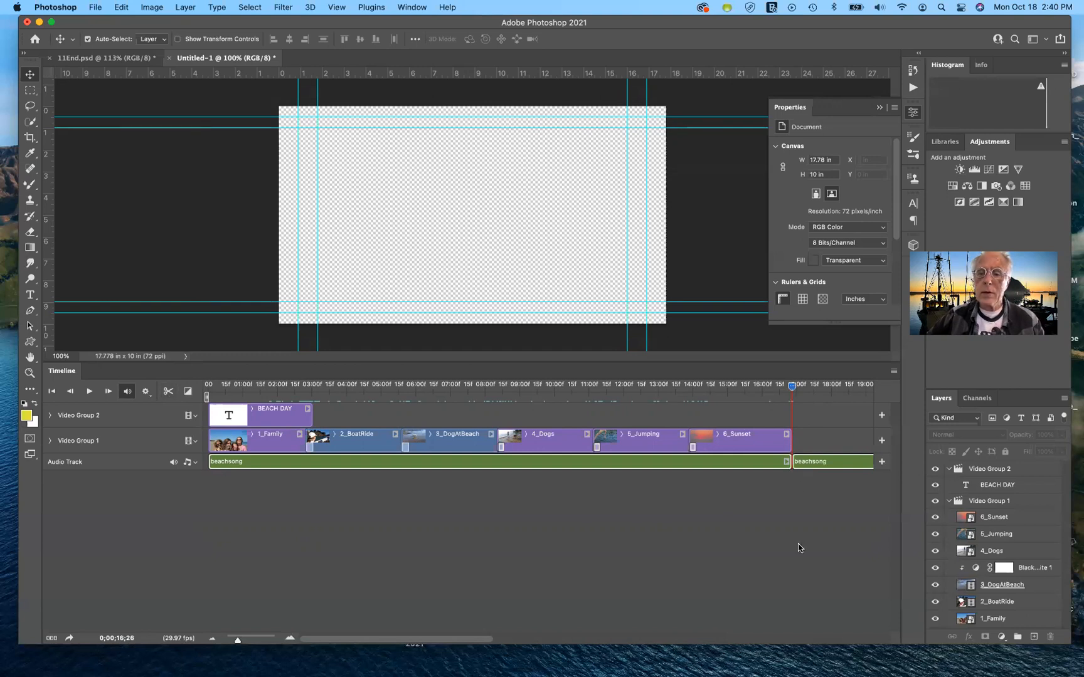
pyautogui.click(813, 464)
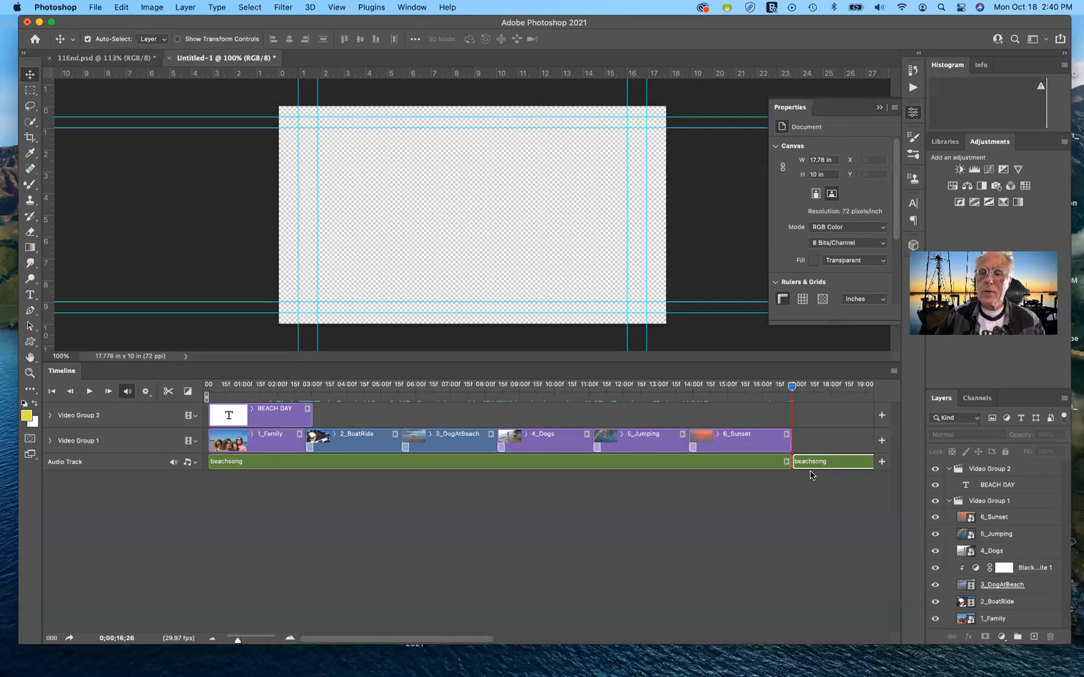
pyautogui.press('Delete')
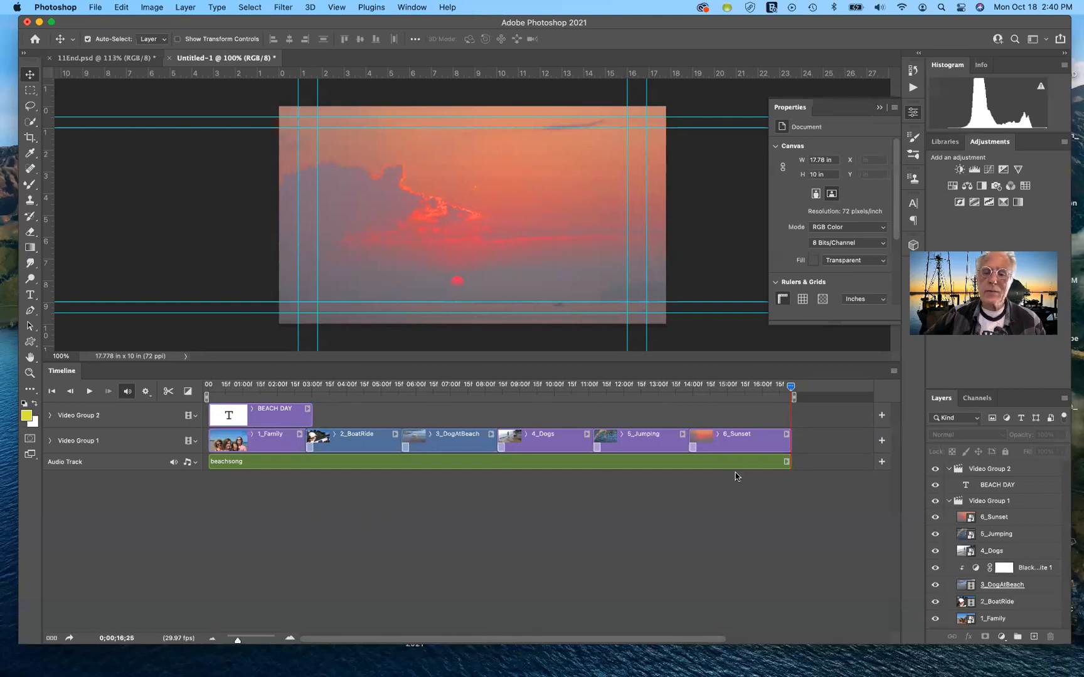
# Step: Set the beachsong audio clip's fade-in to 2.21 s and its fade-out to 2 s
pyautogui.click(786, 462)
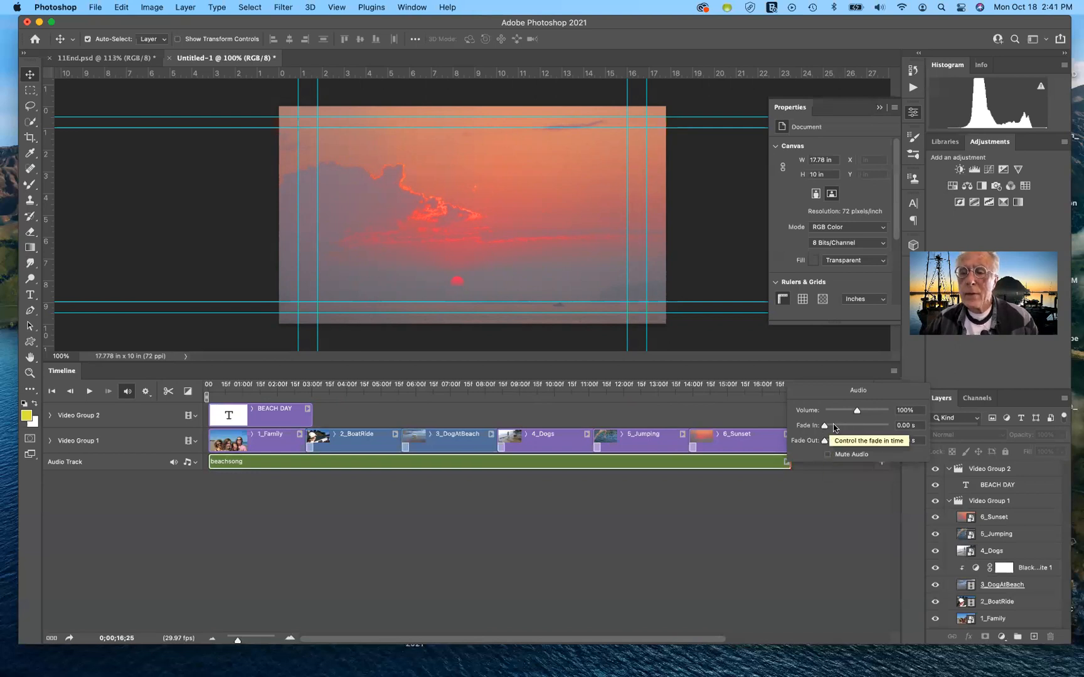
pyautogui.moveTo(826, 427); pyautogui.dragTo(832, 427)
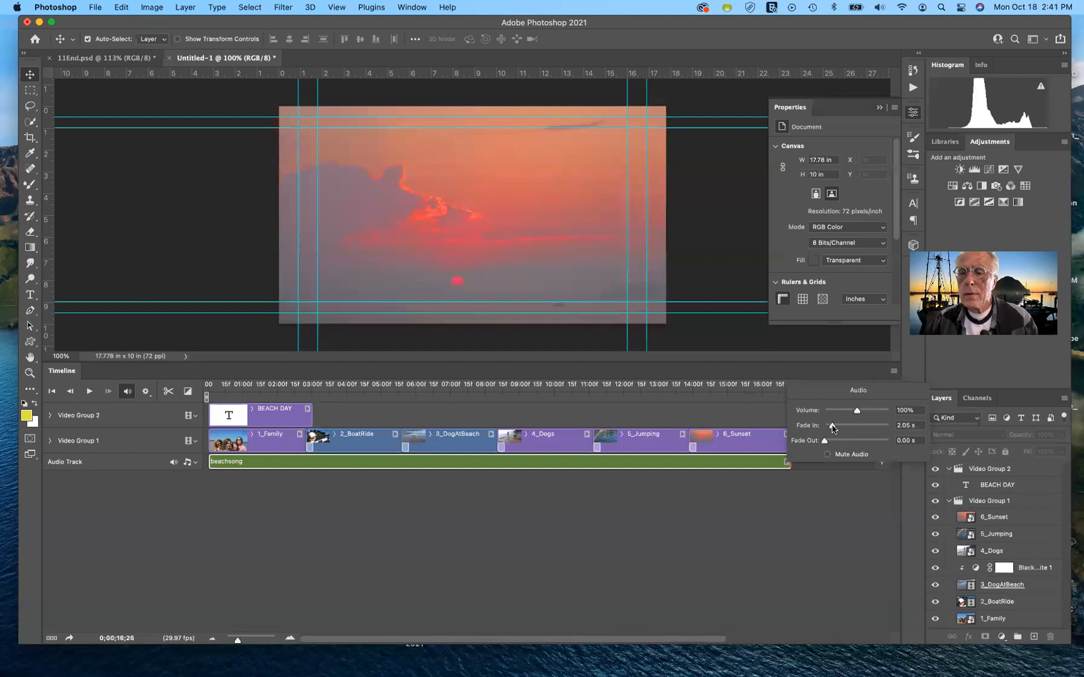
pyautogui.moveTo(832, 428); pyautogui.dragTo(834, 427)
pyautogui.moveTo(921, 426); pyautogui.dragTo(875, 424)
pyautogui.press('BackSpace')
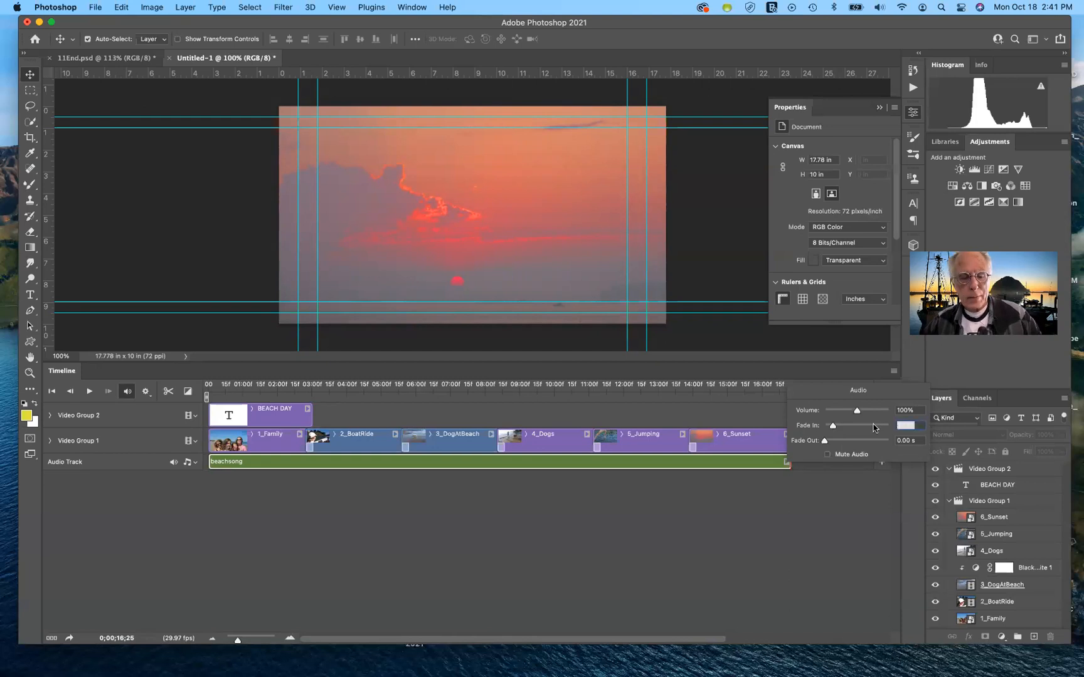
pyautogui.press('Tab')
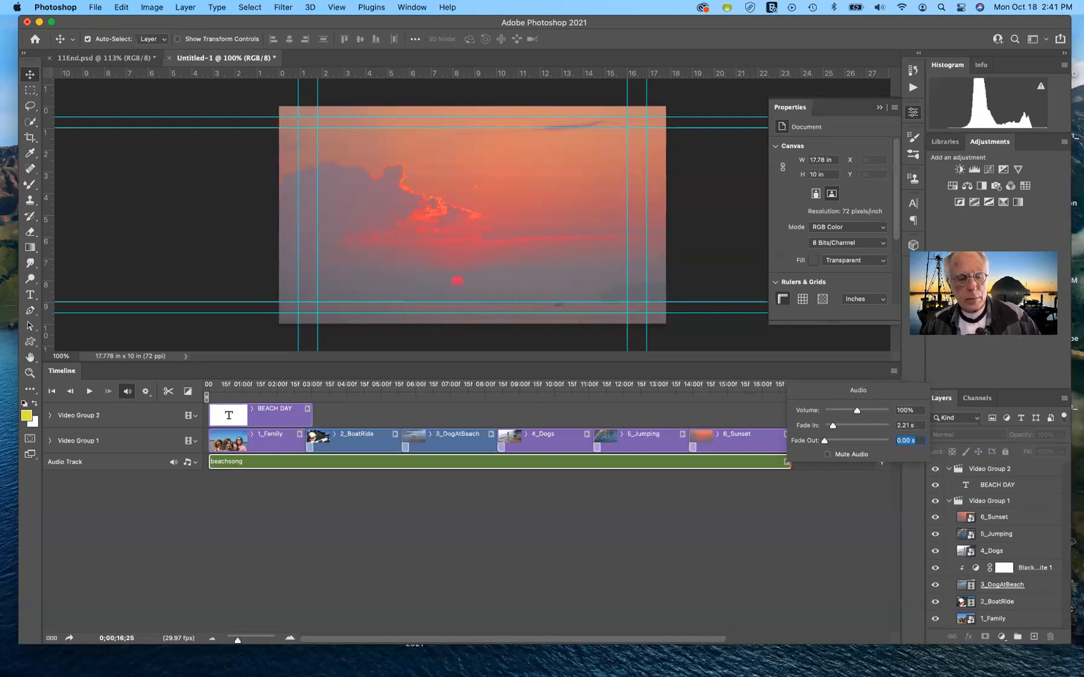
pyautogui.write('2')
pyautogui.press('Tab')
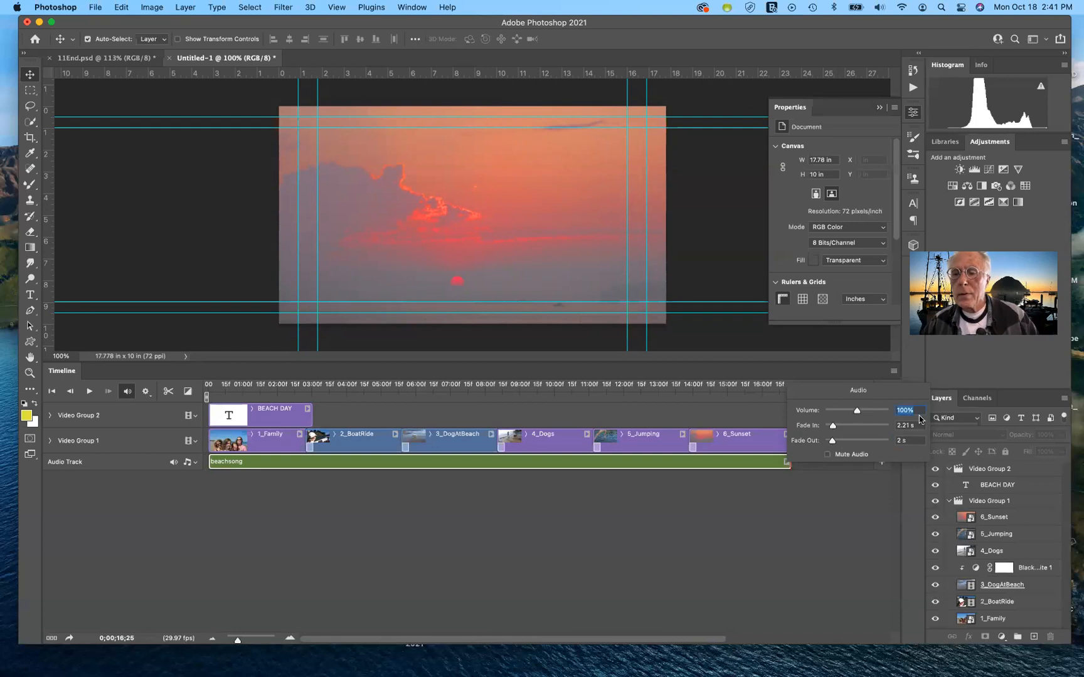
pyautogui.click(896, 426)
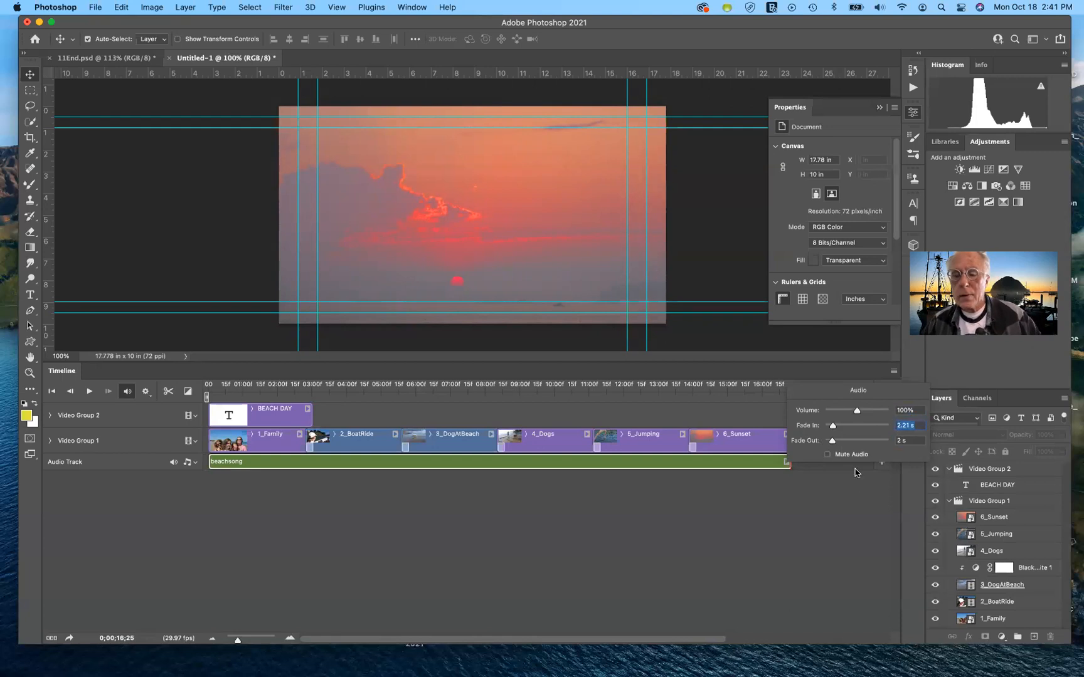
# Step: Set the beachsong audio clip's fade-in to 2 s and its fade-out to 3 s, and recheck both values
pyautogui.write('2')
pyautogui.press('Tab')
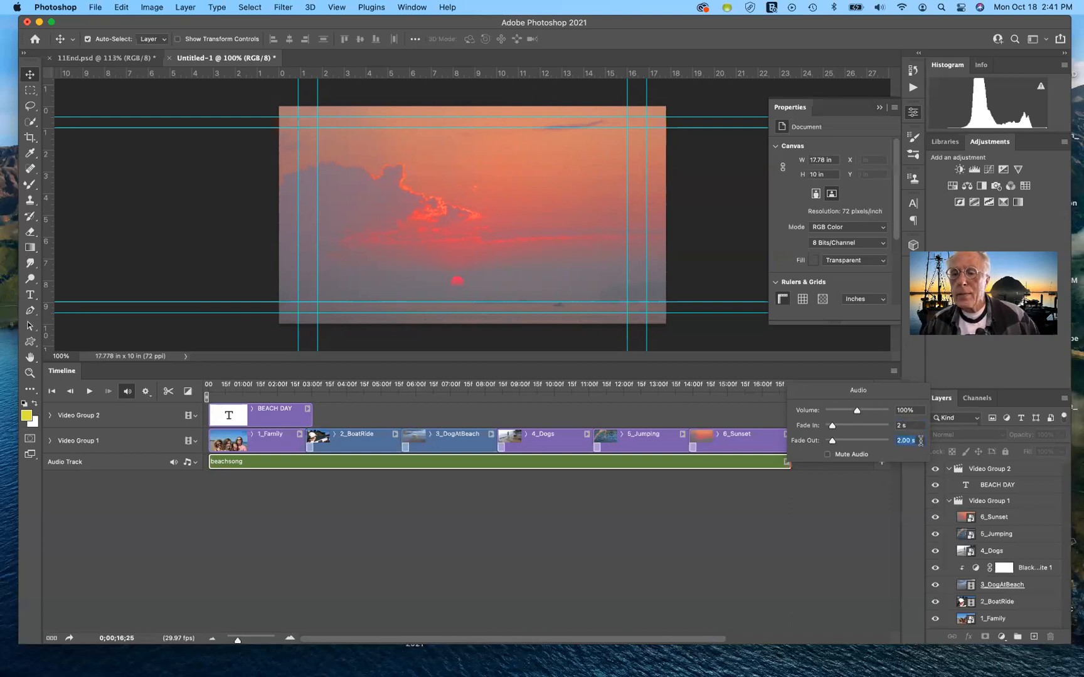
pyautogui.click(920, 441)
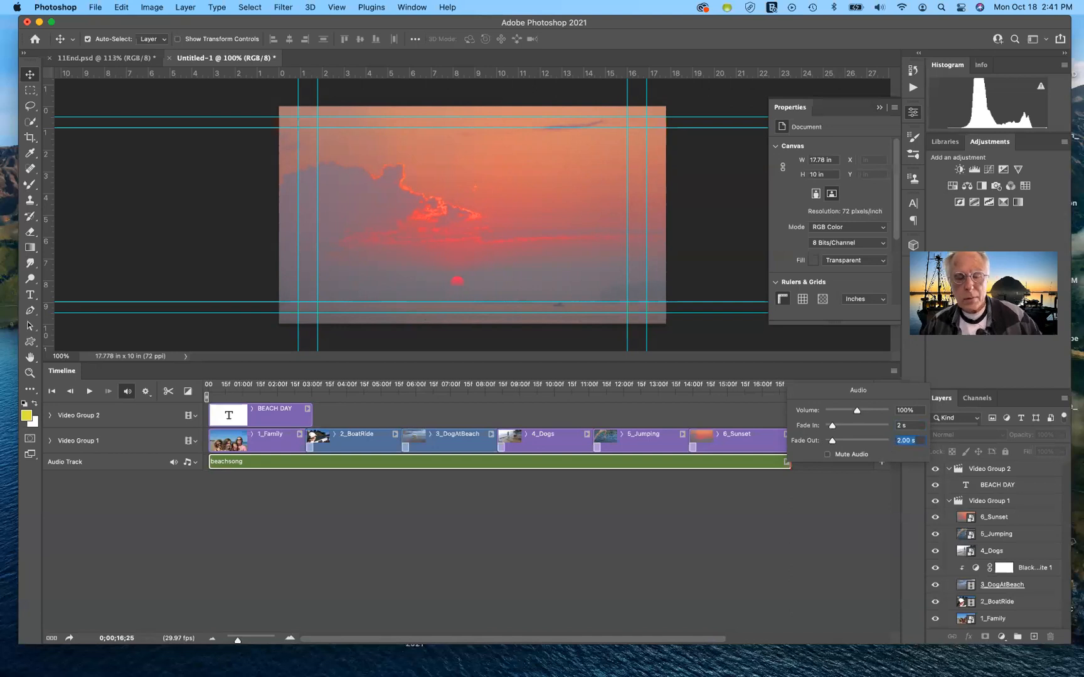
pyautogui.write('3')
pyautogui.hotkey('shift', 'Tab')
pyautogui.hotkey('shift', 'Tab')
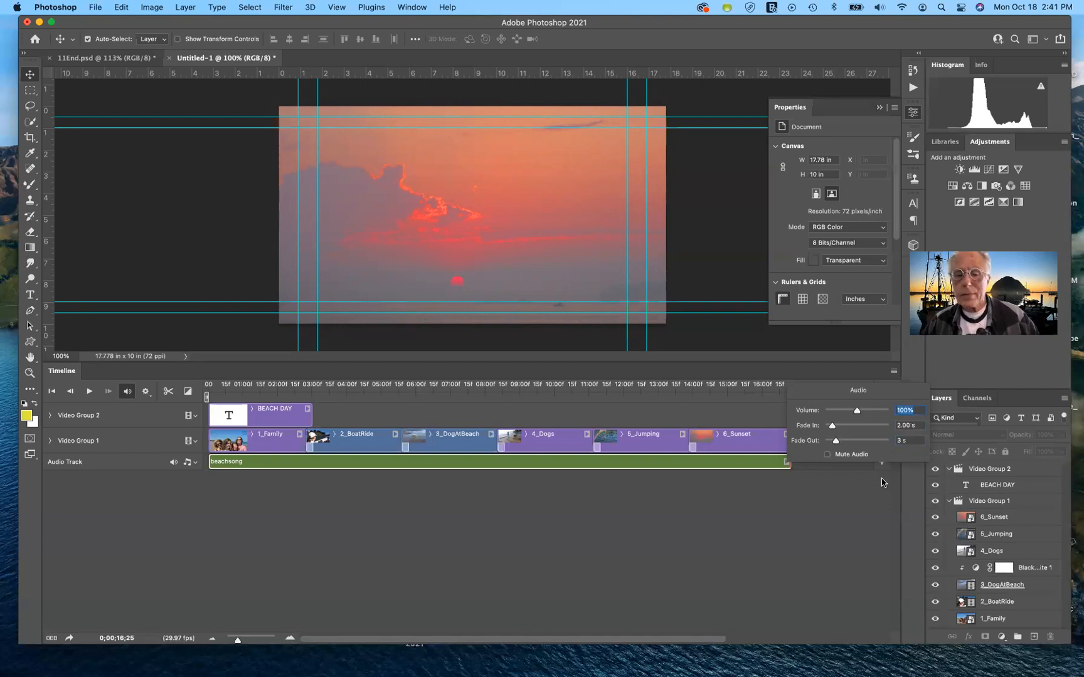
pyautogui.press('Tab')
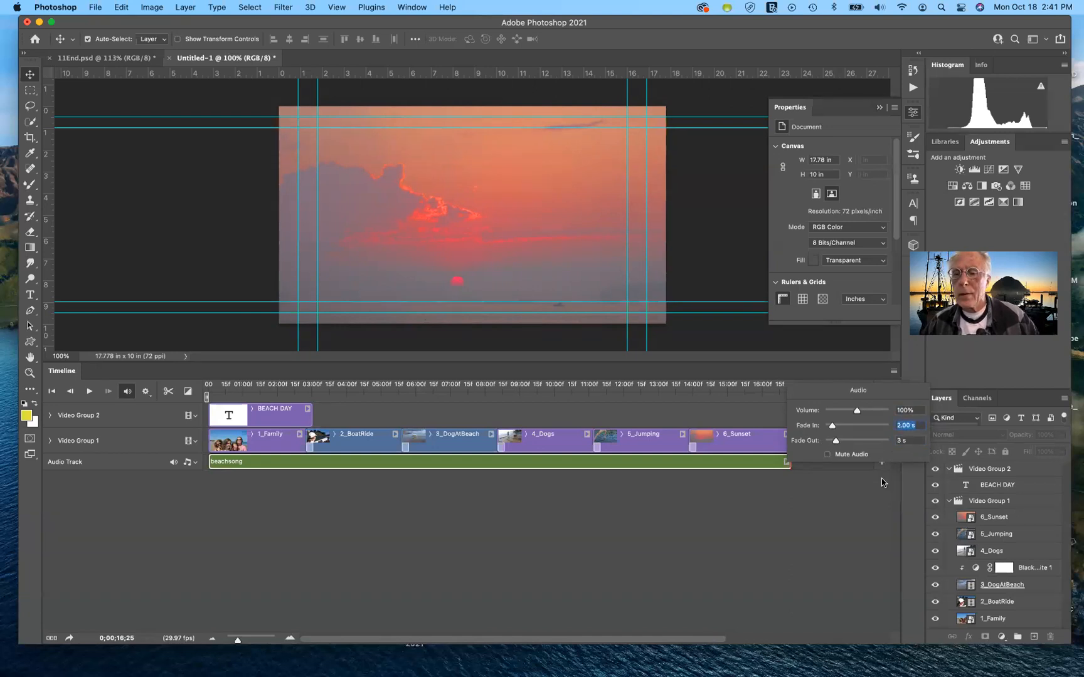
pyautogui.press('Tab')
pyautogui.press('Tab')
pyautogui.click(847, 506)
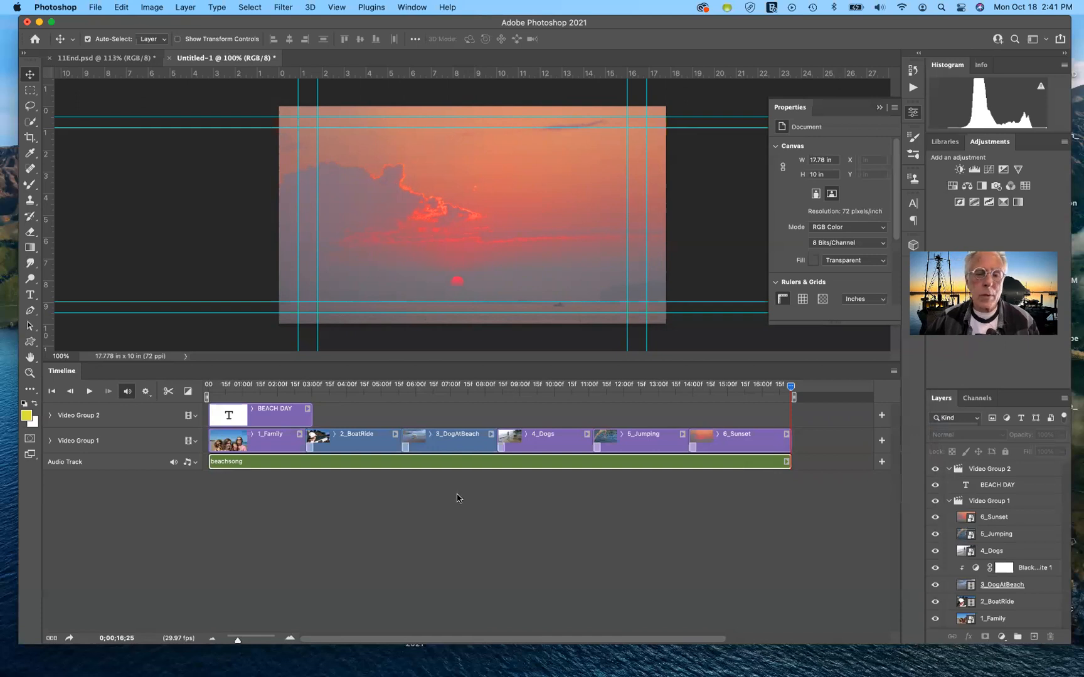
pyautogui.click(786, 462)
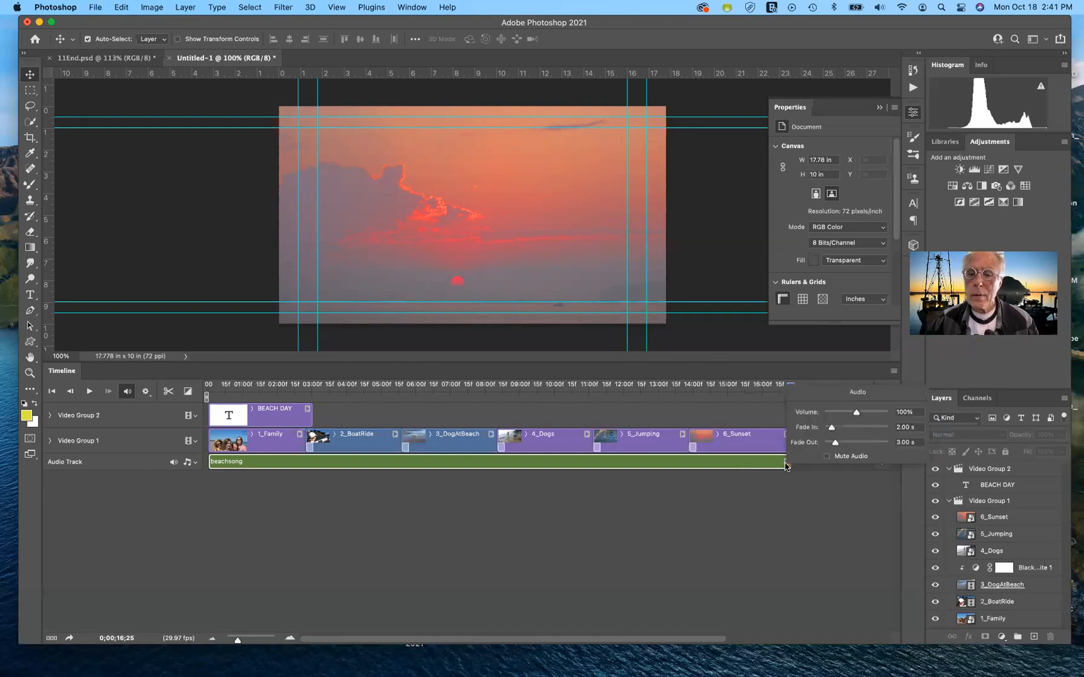
pyautogui.click(325, 480)
pyautogui.click(195, 464)
pyautogui.click(168, 464)
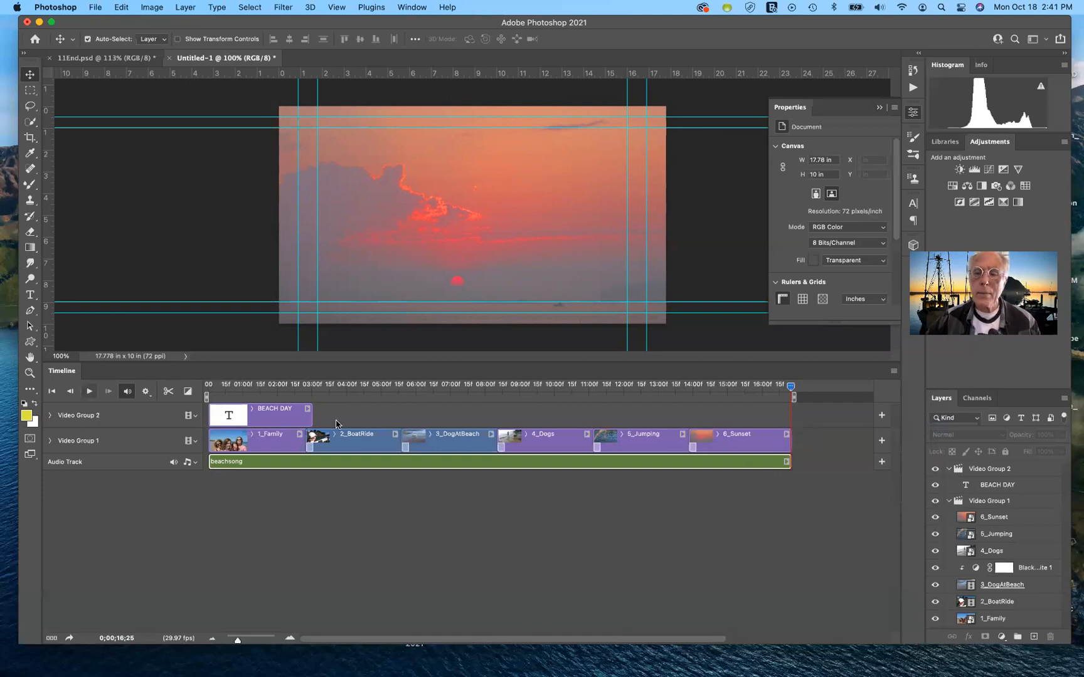
# Step: Add a 1 s Fade With Black transition to the end of the 6_Sunset clip and return the playhead to the video's start
pyautogui.click(761, 391)
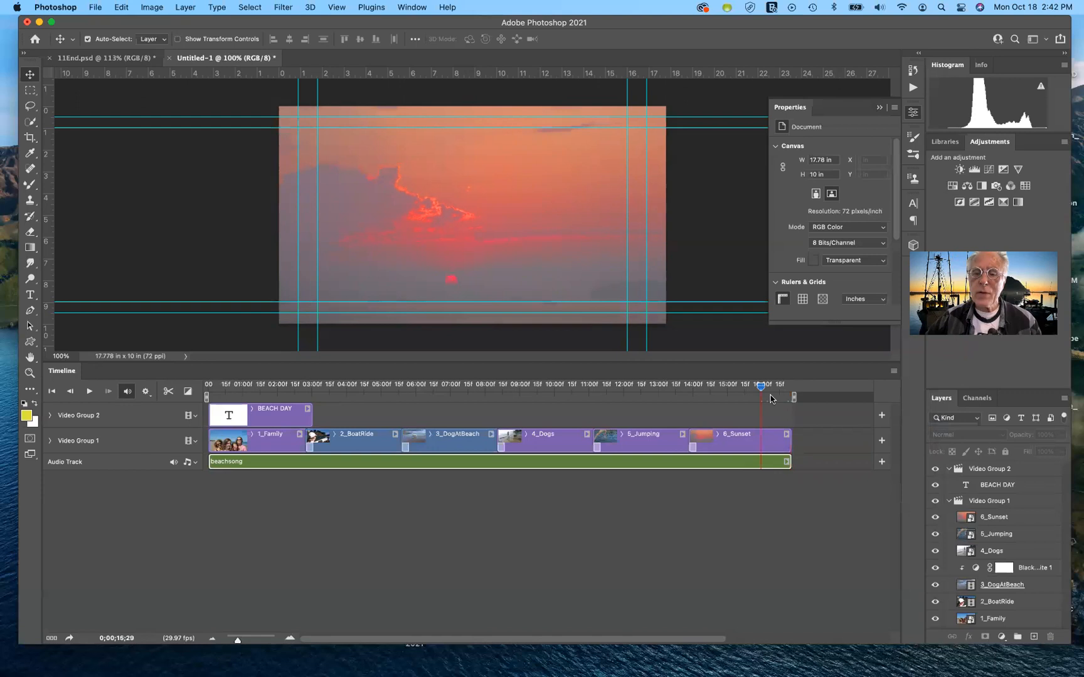
pyautogui.click(777, 395)
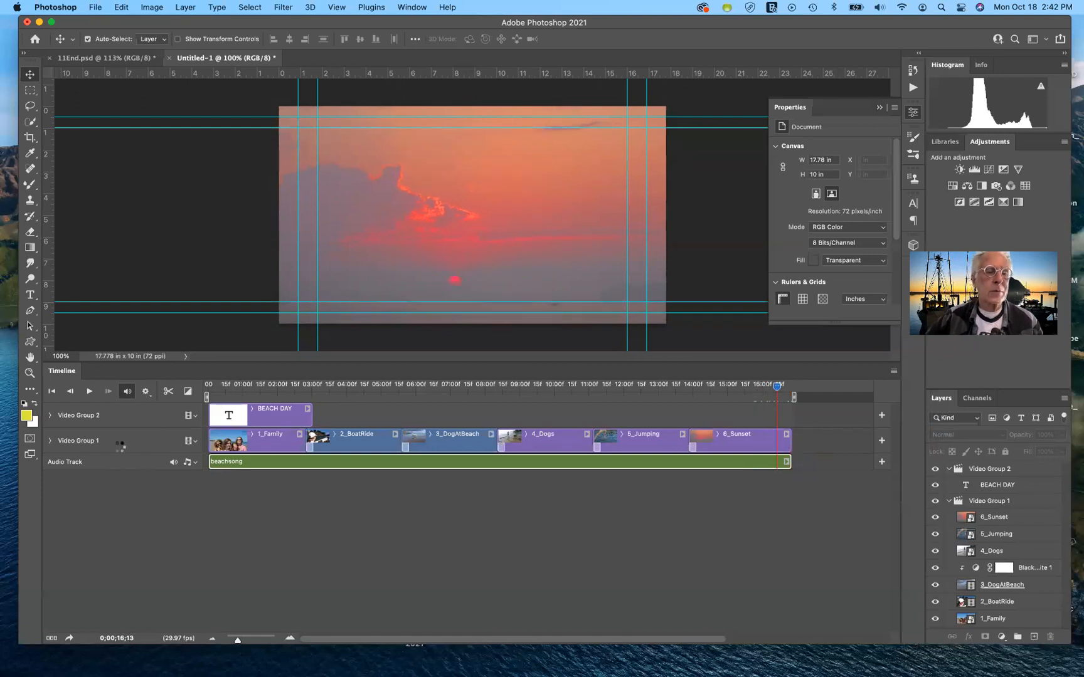
pyautogui.click(187, 392)
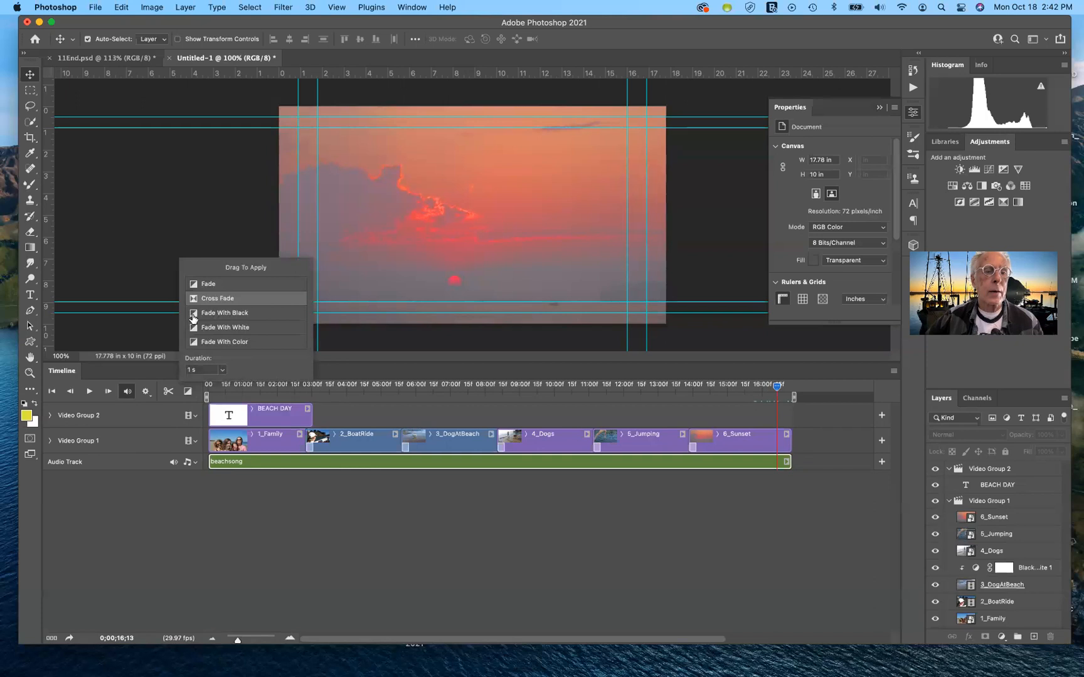
pyautogui.moveTo(193, 316); pyautogui.dragTo(787, 448)
pyautogui.moveTo(764, 474); pyautogui.dragTo(769, 445)
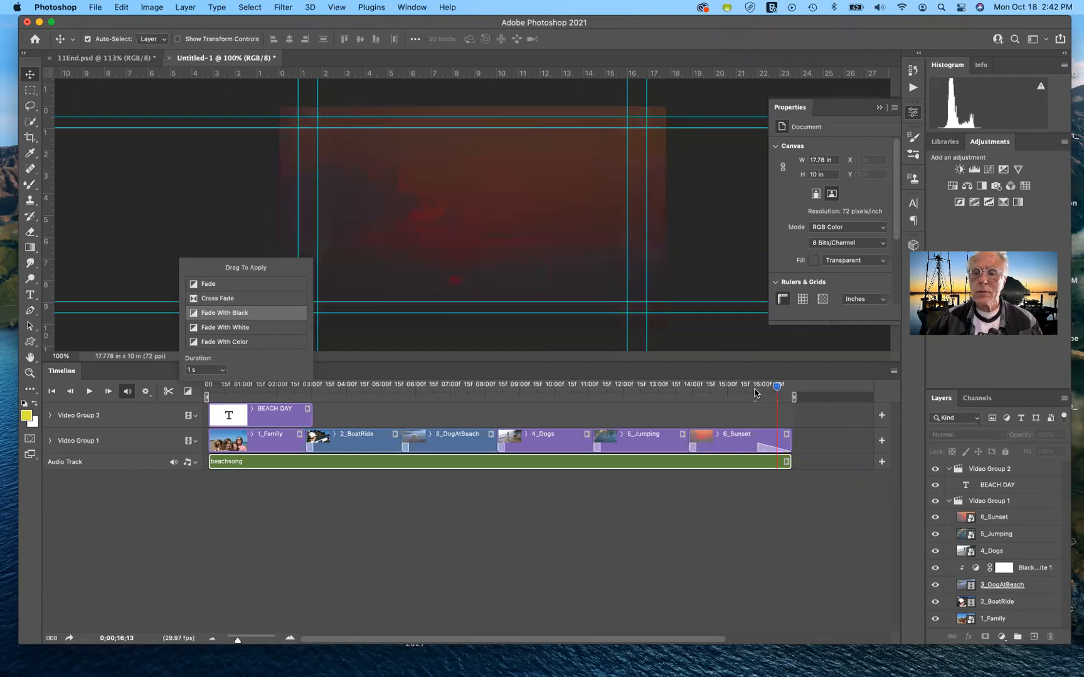
pyautogui.click(762, 390)
pyautogui.moveTo(801, 394); pyautogui.dragTo(807, 395)
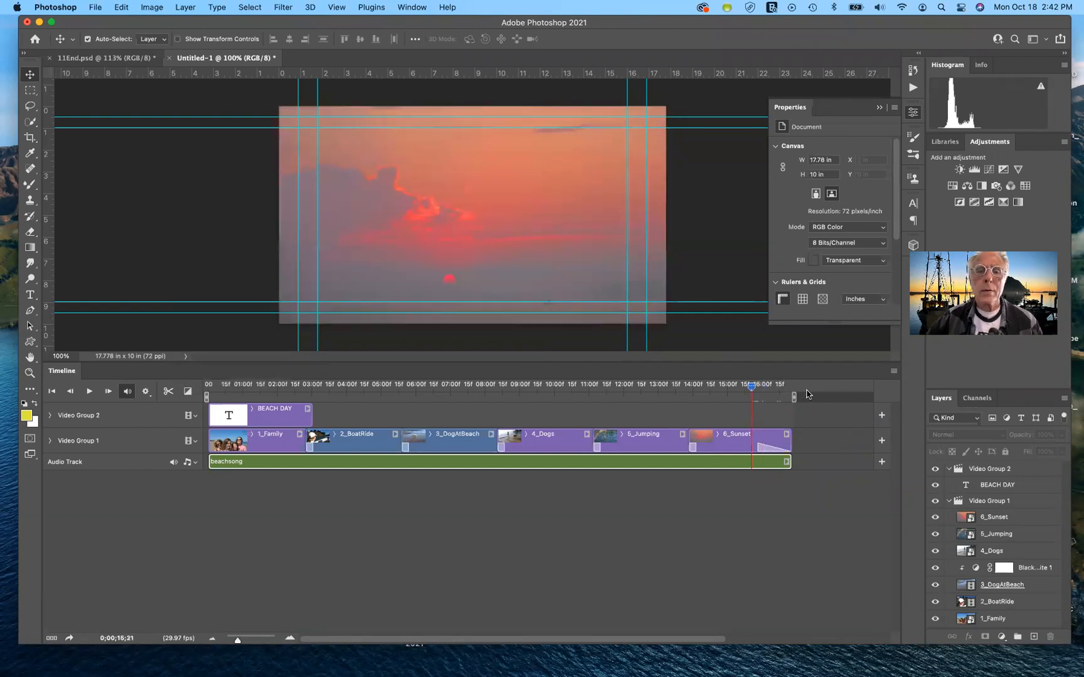
pyautogui.moveTo(226, 413); pyautogui.dragTo(208, 414)
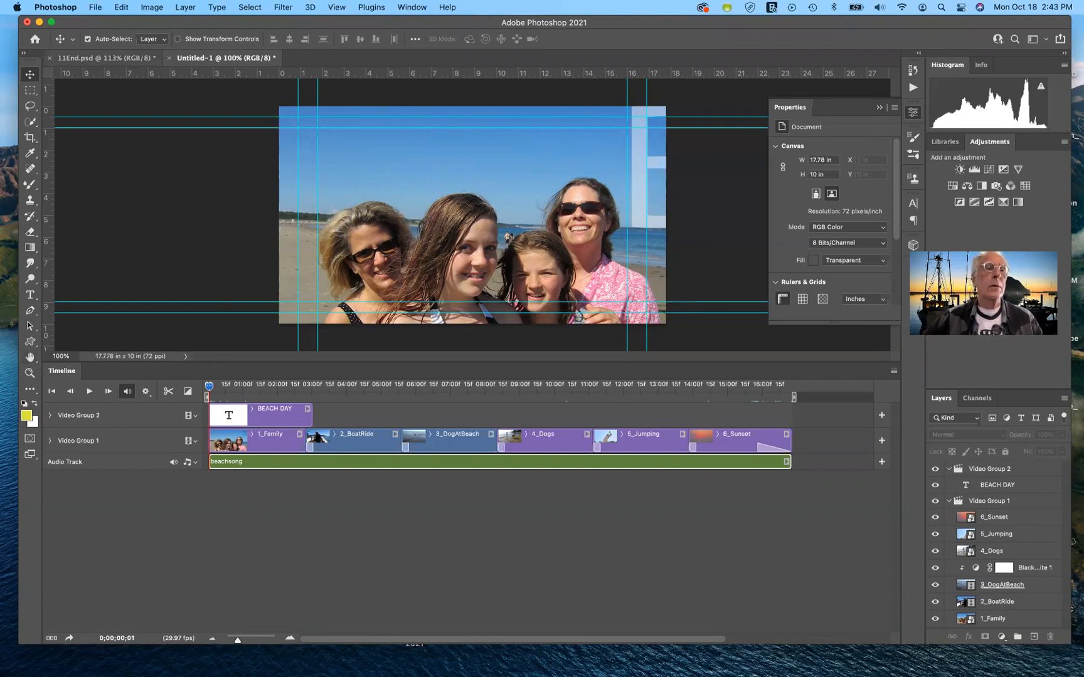
# Step: Try to save the document as lesson11WorkingFile.psd in the Lesson11 folder, without replacing the existing file of that name
pyautogui.click(98, 8)
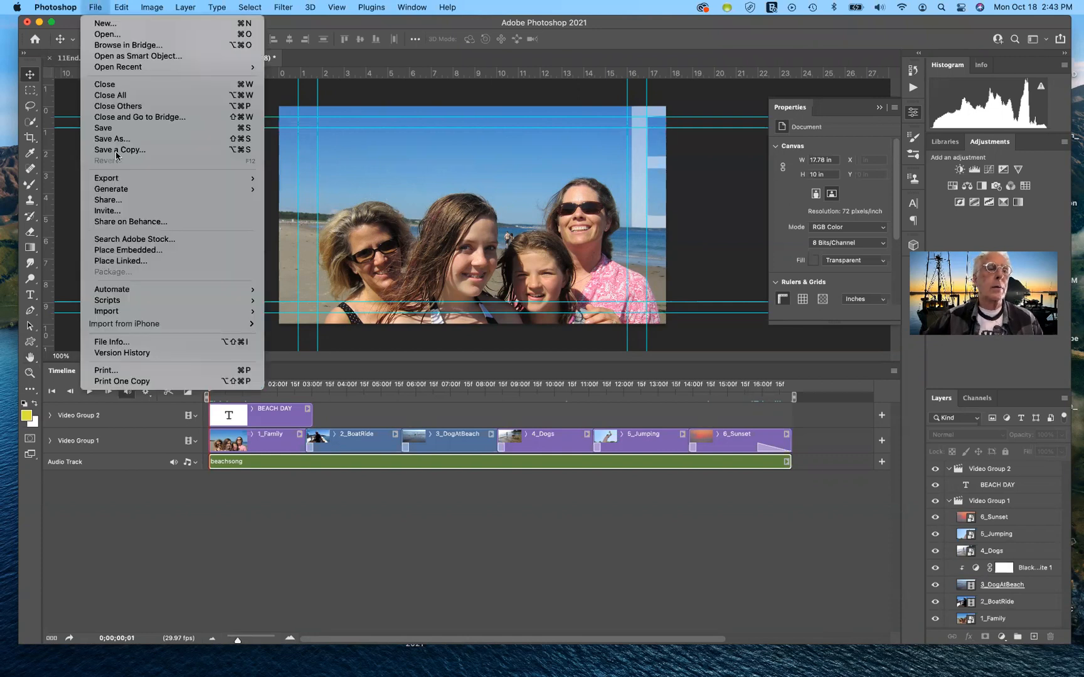
pyautogui.click(179, 140)
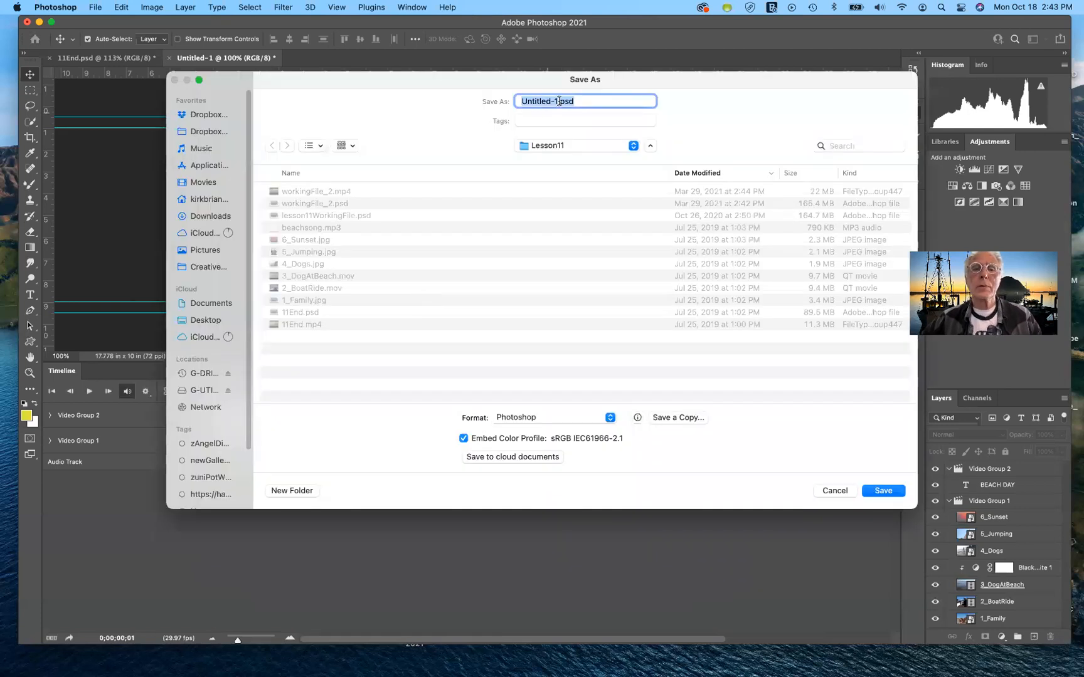
pyautogui.moveTo(559, 100); pyautogui.dragTo(472, 96)
pyautogui.moveTo(557, 101); pyautogui.dragTo(496, 102)
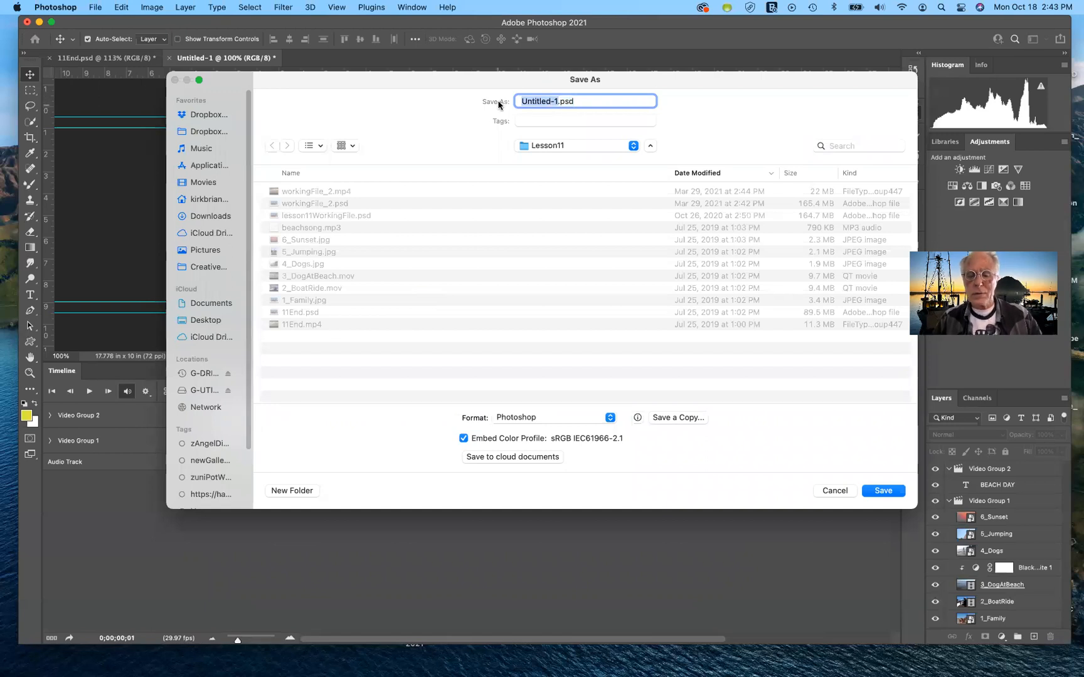
pyautogui.write('lesson')
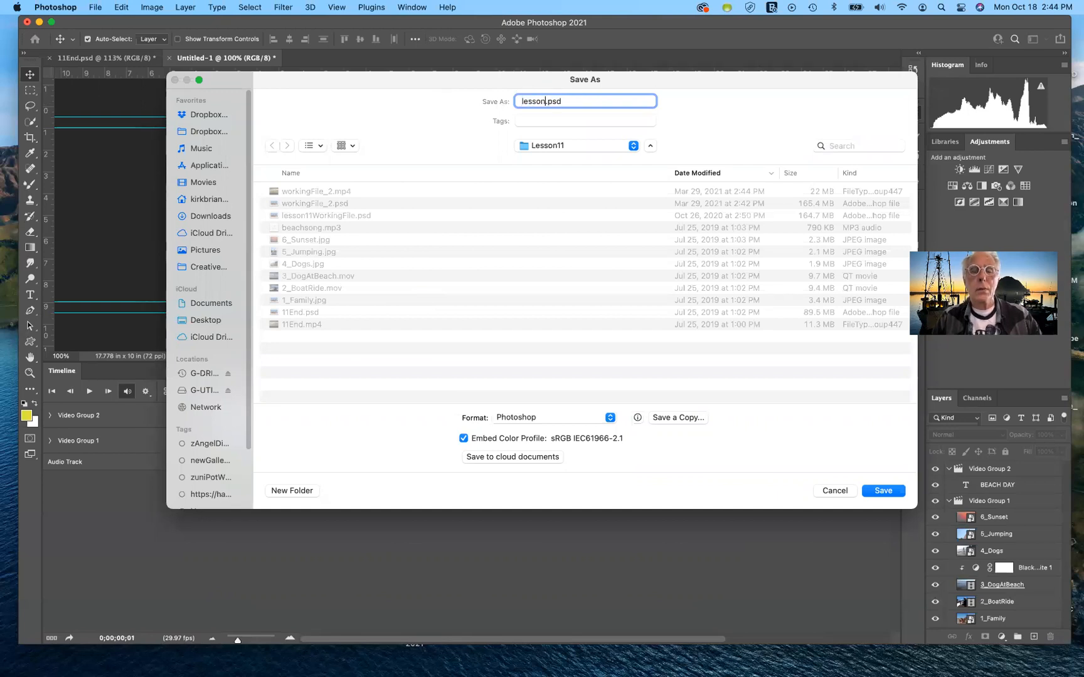
pyautogui.write('11')
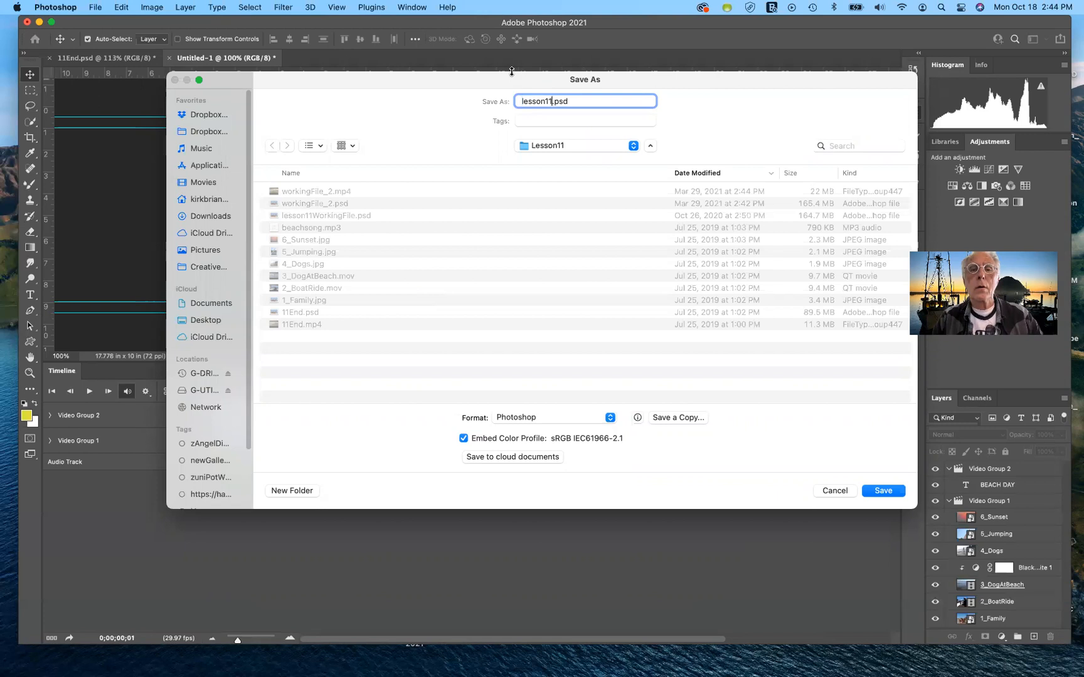
pyautogui.write('WorkingFile')
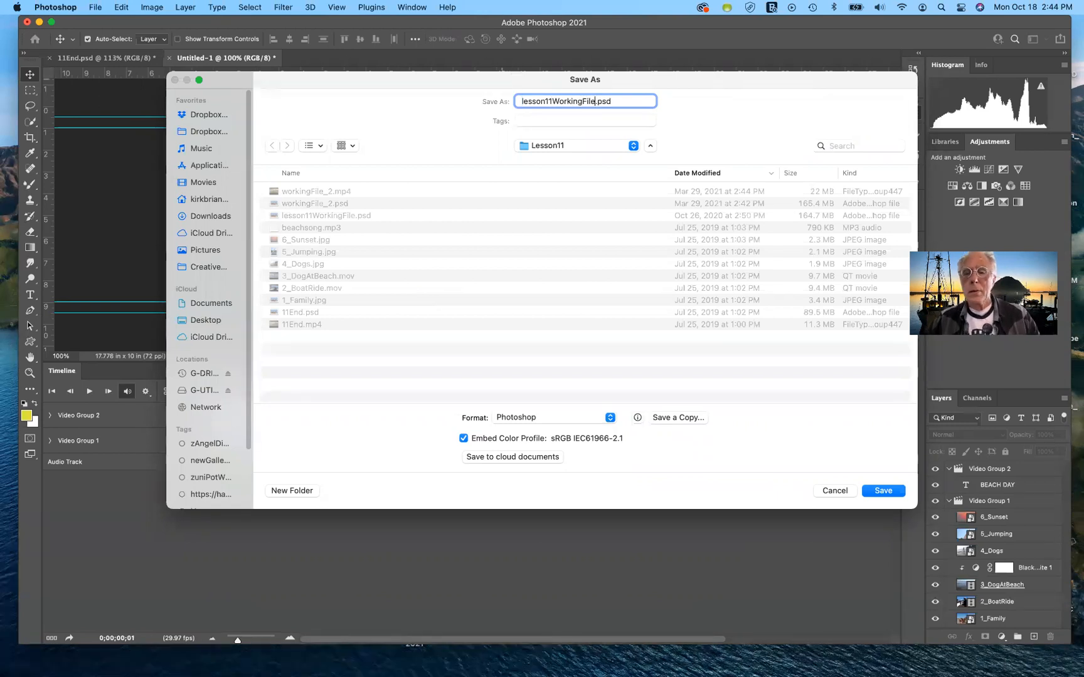
pyautogui.click(886, 492)
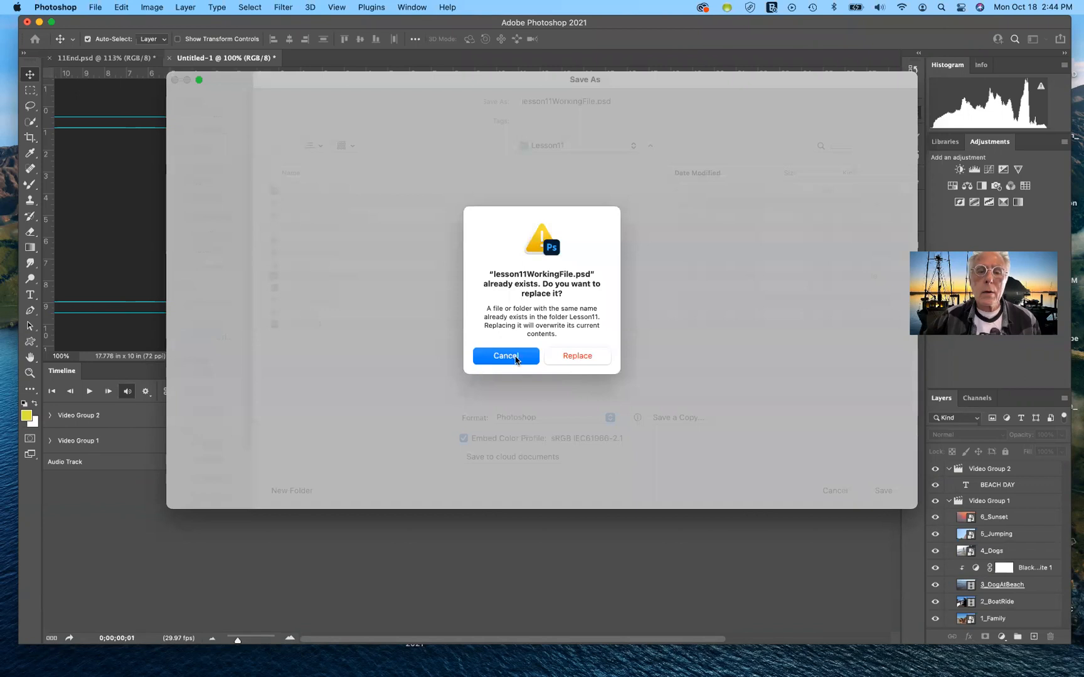
pyautogui.click(515, 358)
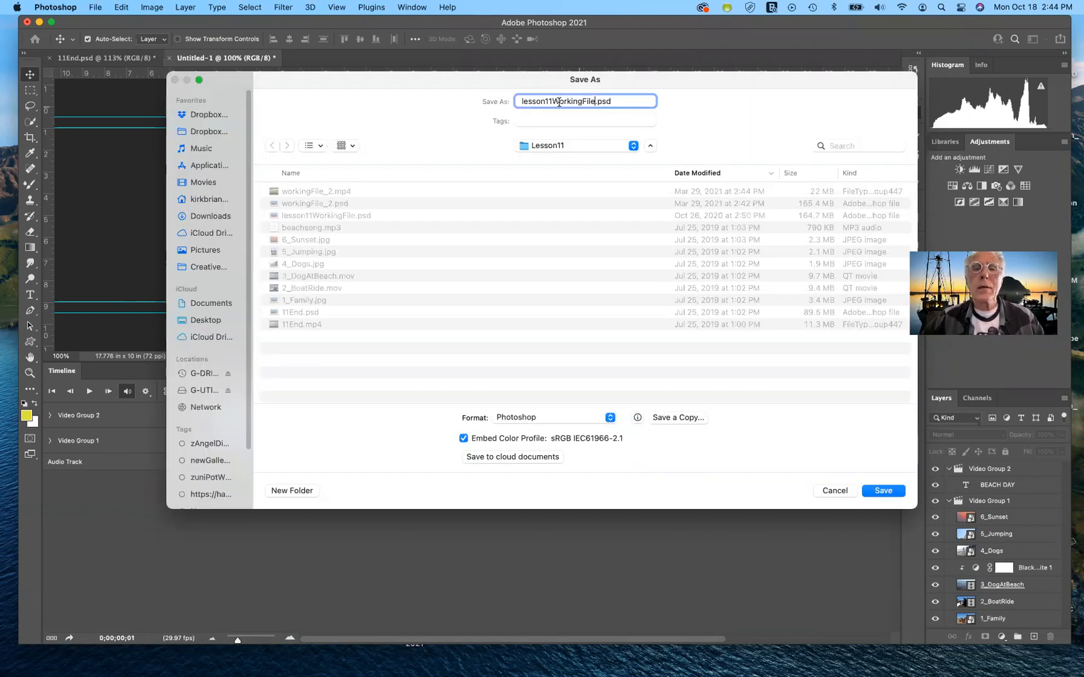
# Step: Change the file name to lesson11_2WorkingFile.psd and save it in Photoshop format with Maximize Compatibility on
pyautogui.click(553, 100)
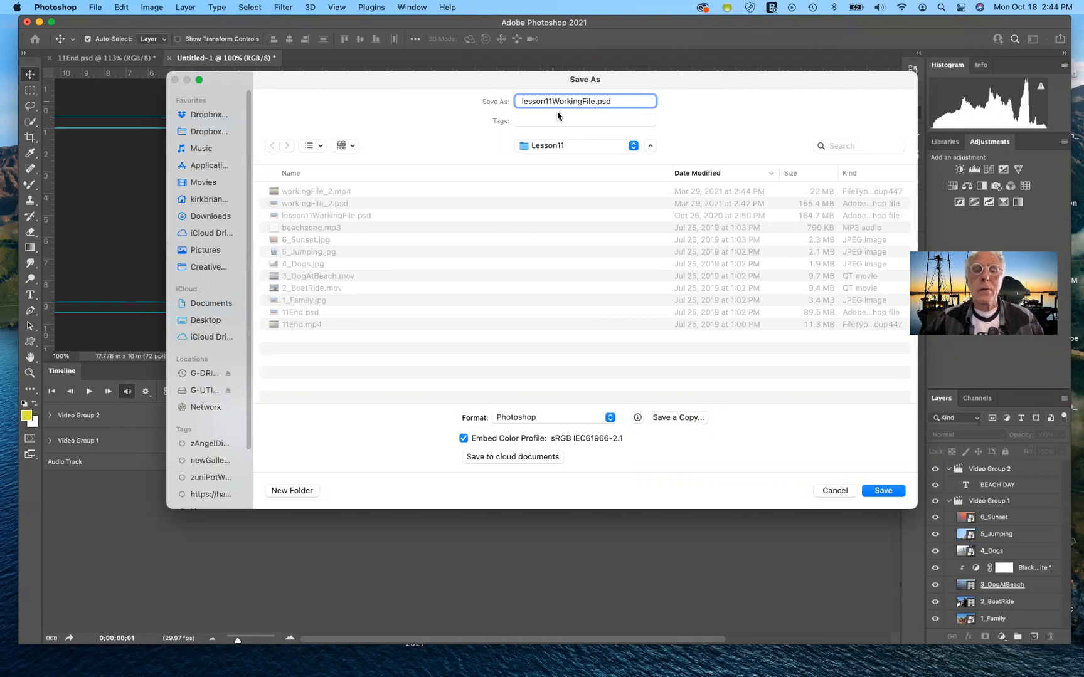
pyautogui.write('_')
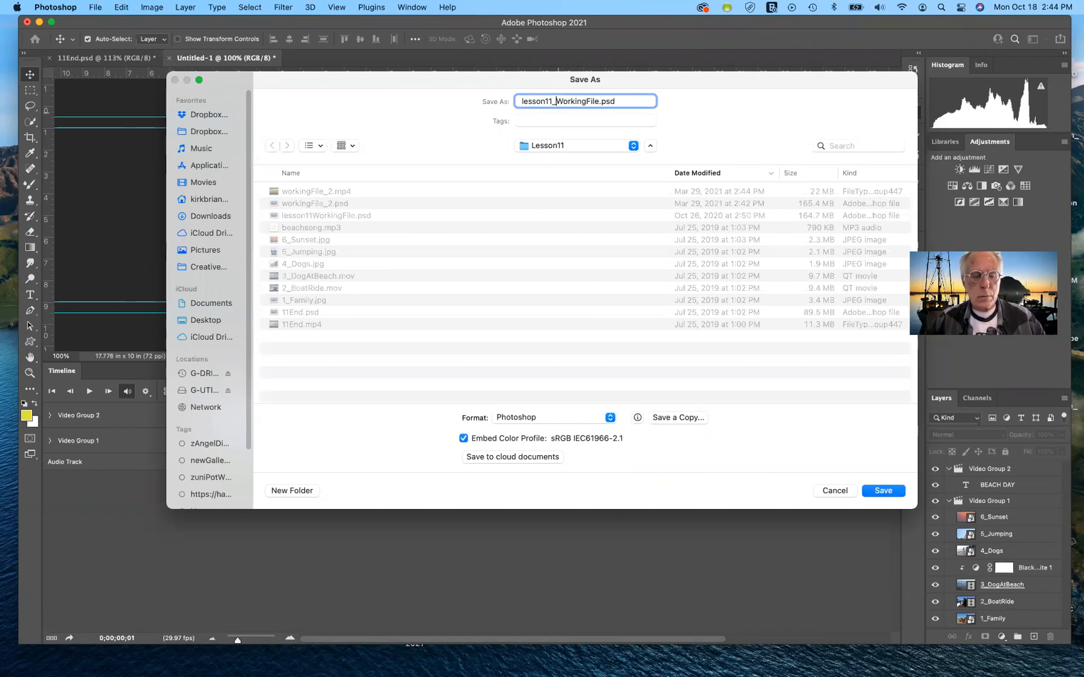
pyautogui.write('2')
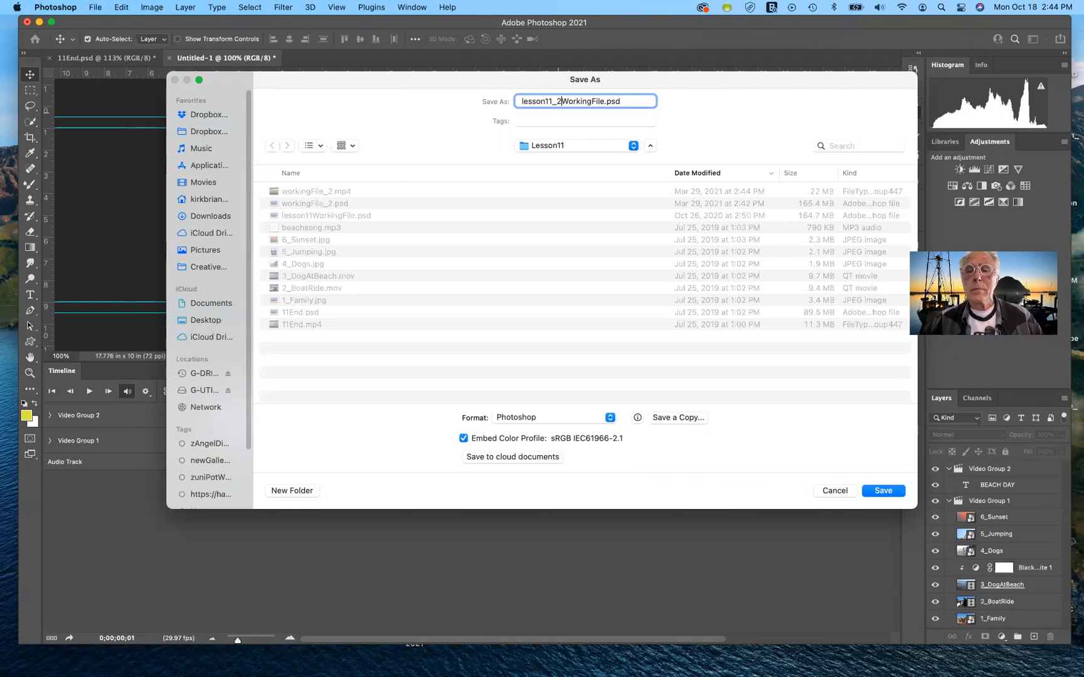
pyautogui.click(885, 491)
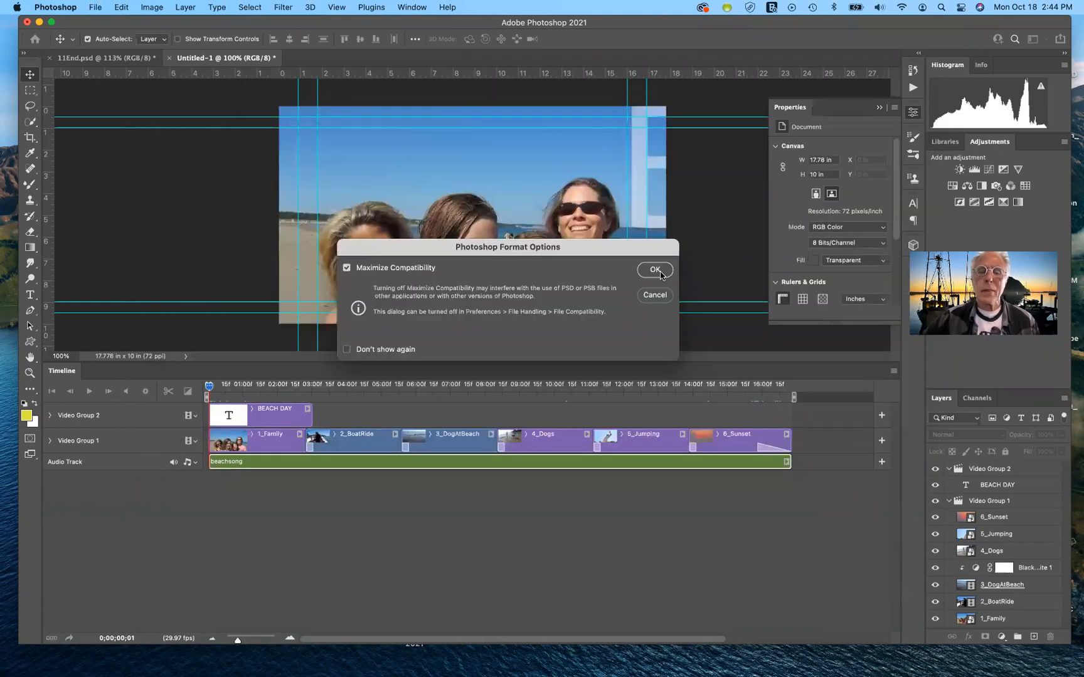
pyautogui.press('Return')
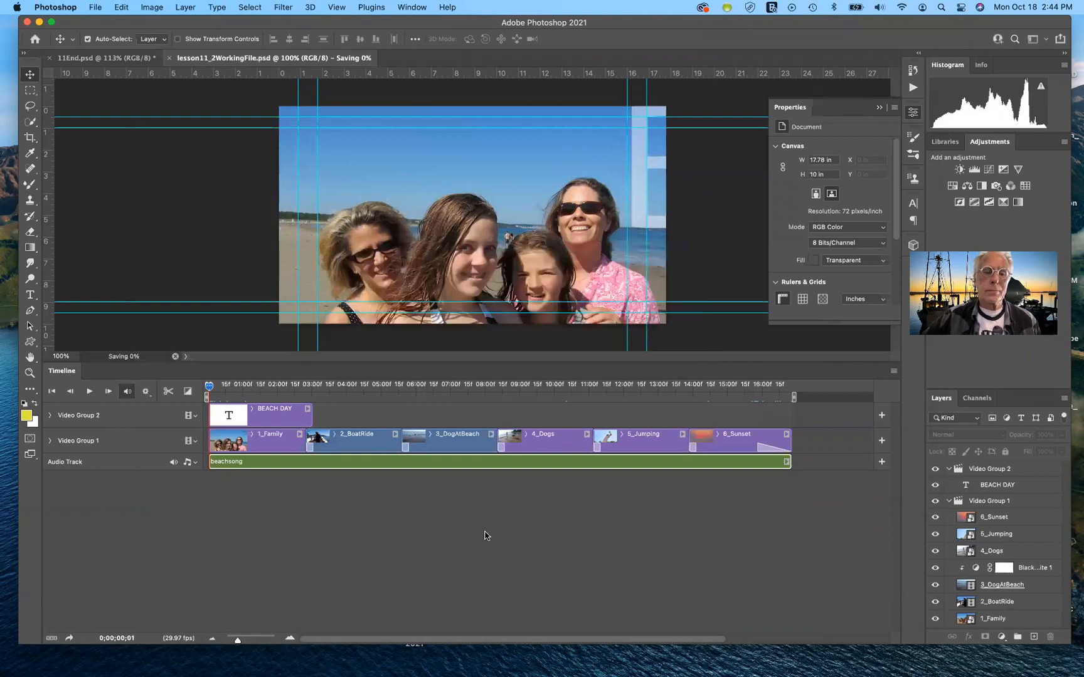
# Step: Play the video through and mute the clip audio of 2_BoatRide and 3_DogAtBeach
pyautogui.click(88, 392)
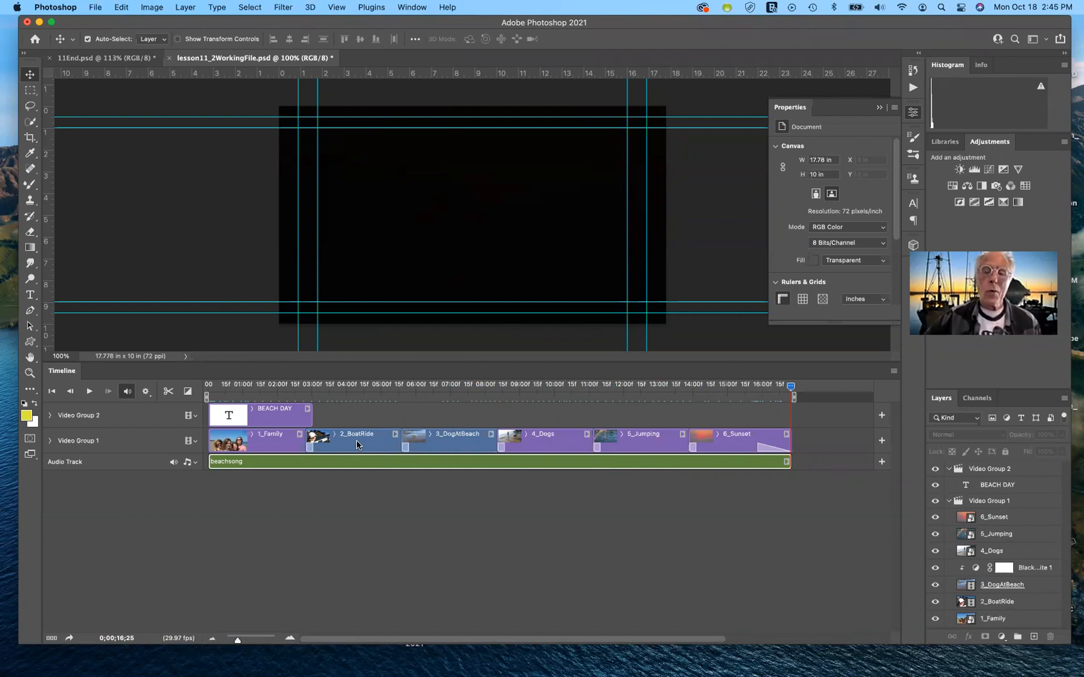
pyautogui.click(393, 435)
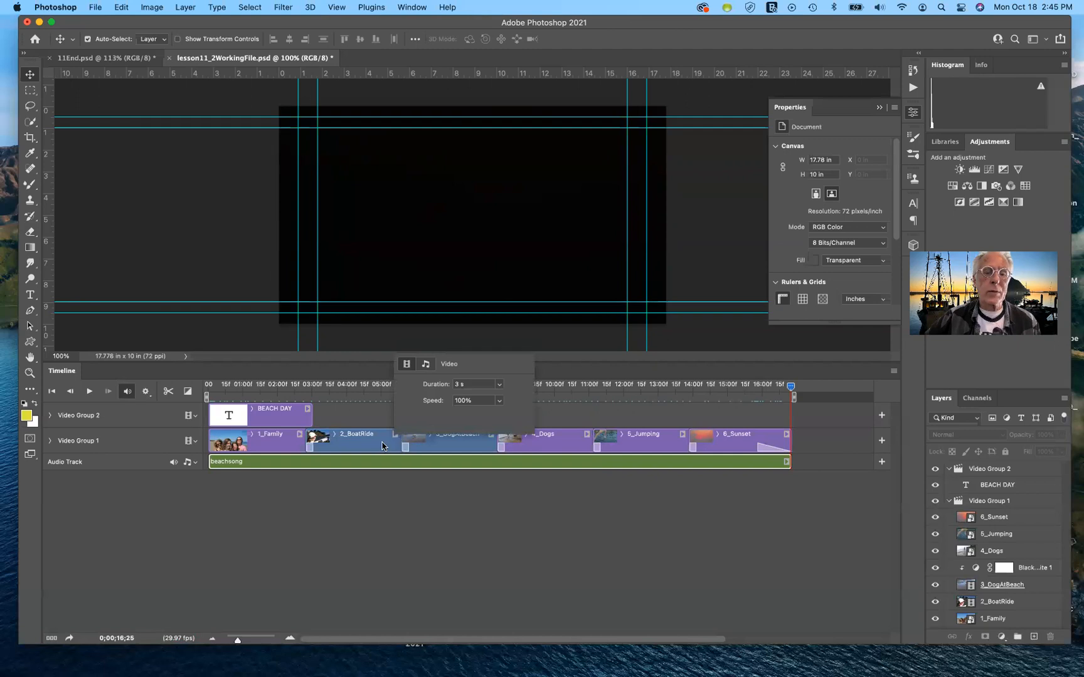
pyautogui.click(426, 366)
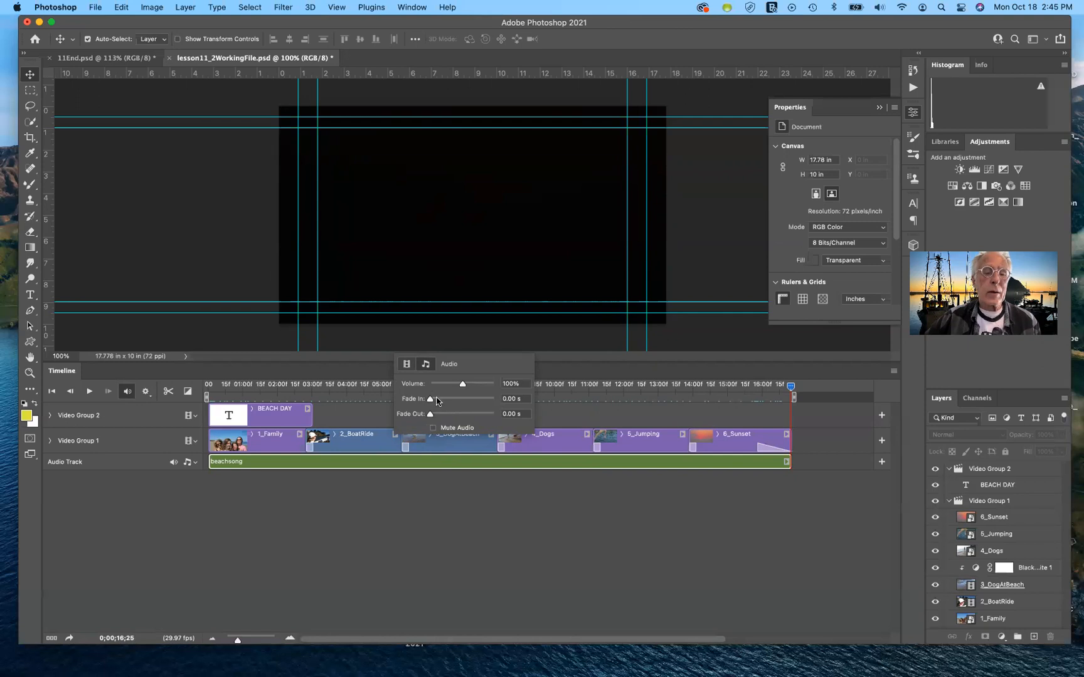
pyautogui.click(433, 428)
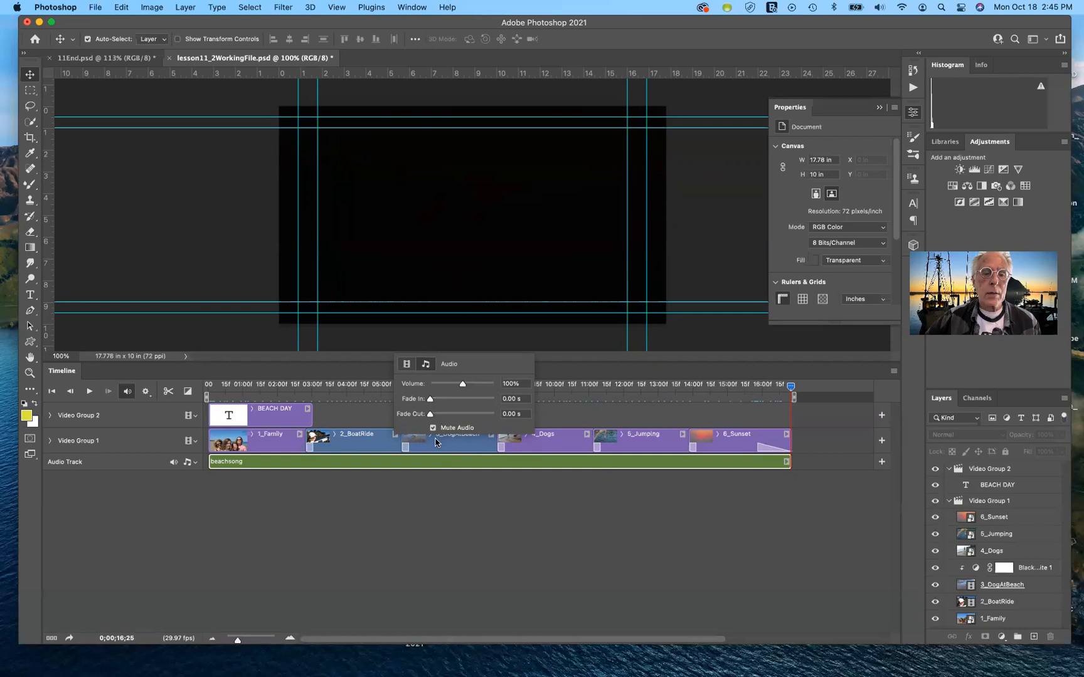
pyautogui.click(481, 437)
pyautogui.click(491, 435)
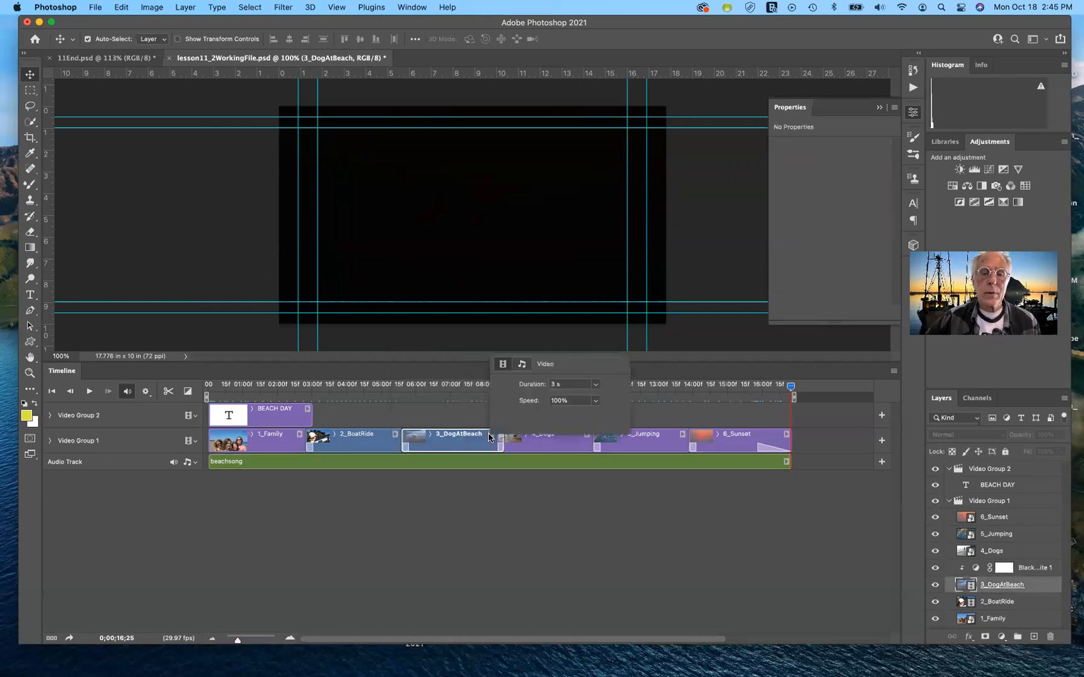
pyautogui.click(521, 364)
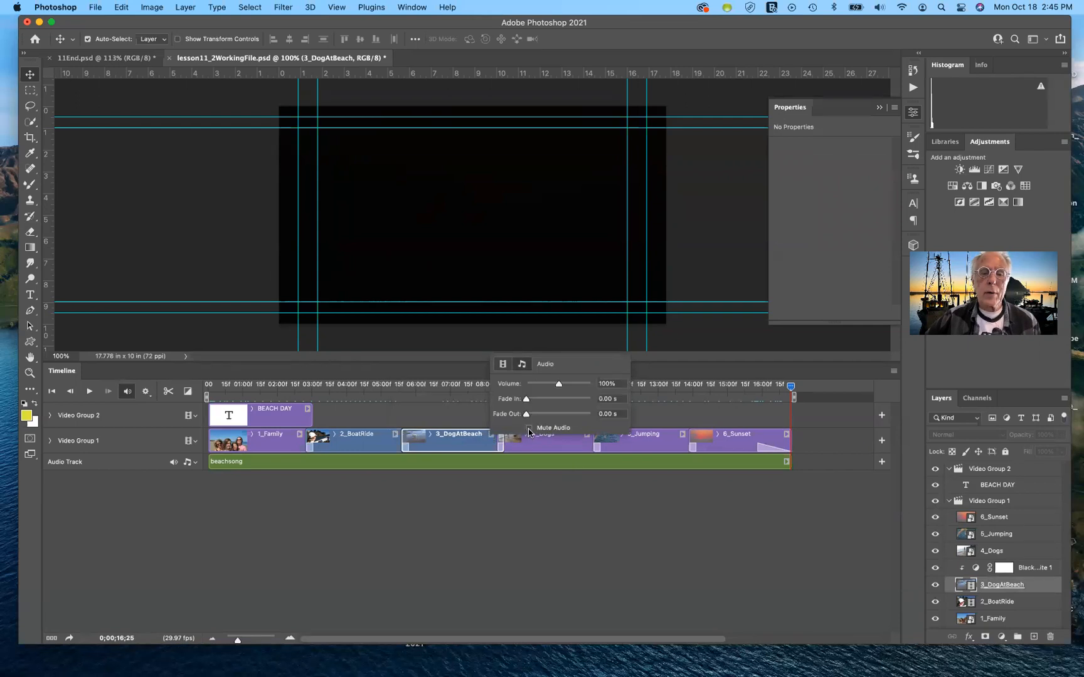
pyautogui.click(462, 491)
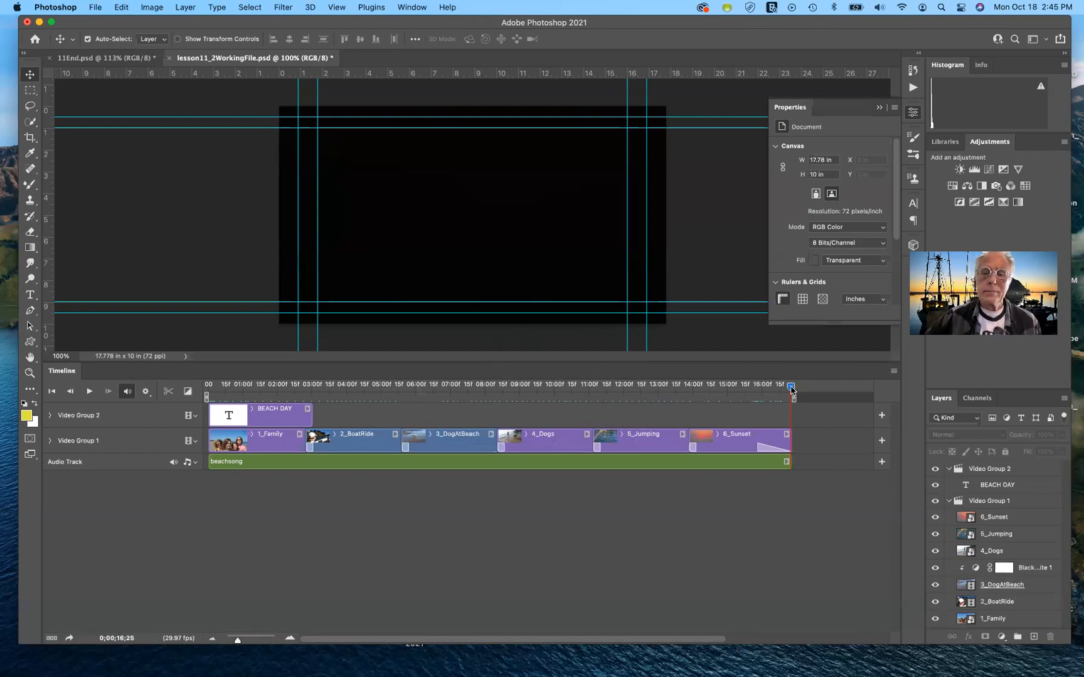
# Step: Return the playhead to the start of the timeline and play the whole video
pyautogui.click(693, 386)
pyautogui.click(249, 385)
pyautogui.press('Home')
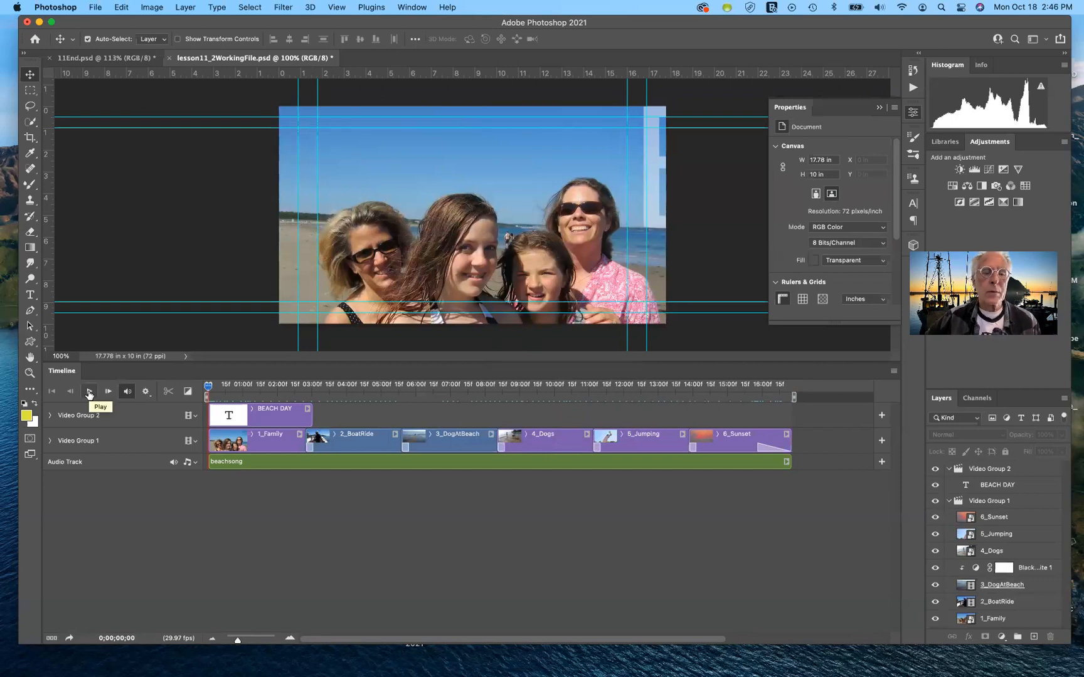
pyautogui.click(89, 392)
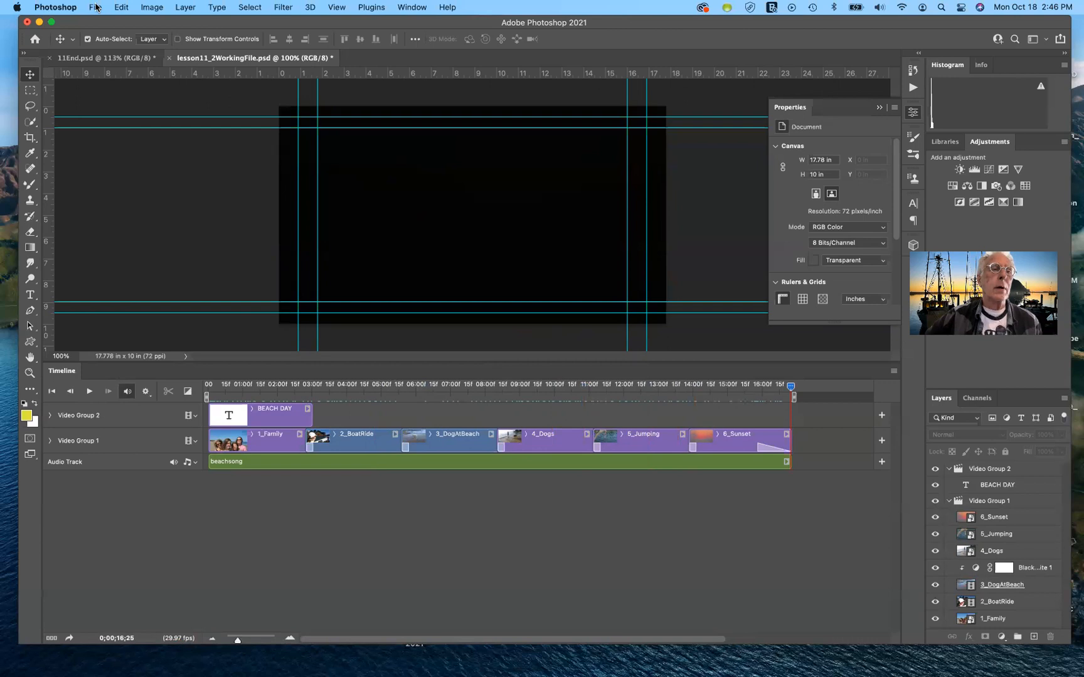
# Step: Save the latest changes to the working file lesson11_2WorkingFile.psd
pyautogui.click(95, 7)
pyautogui.click(355, 74)
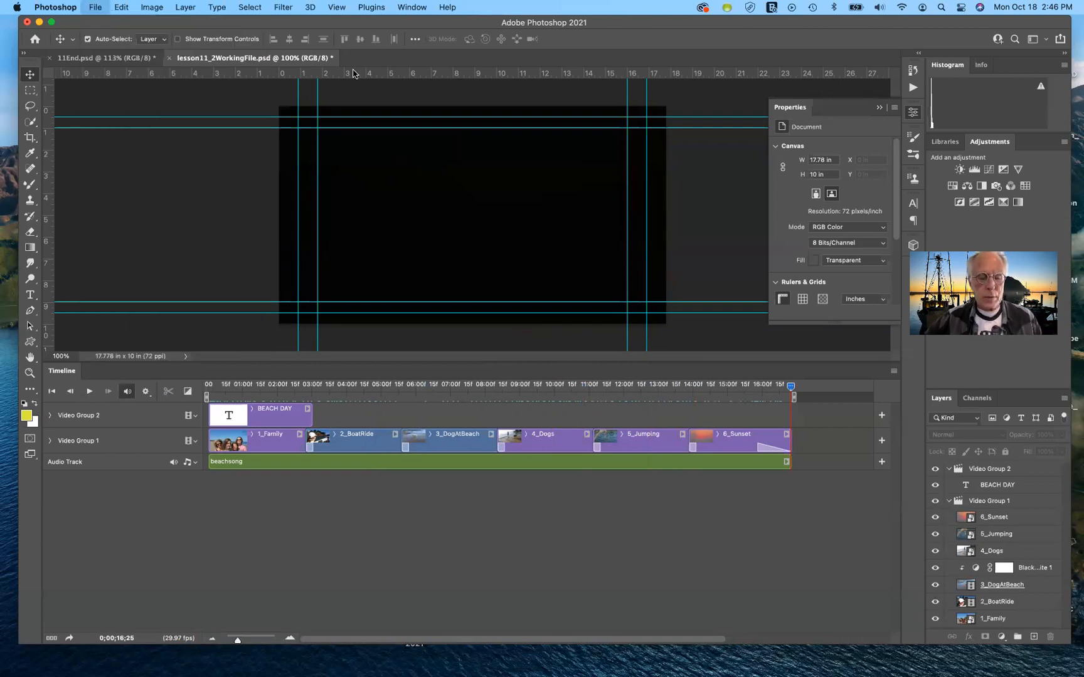
pyautogui.press('super')
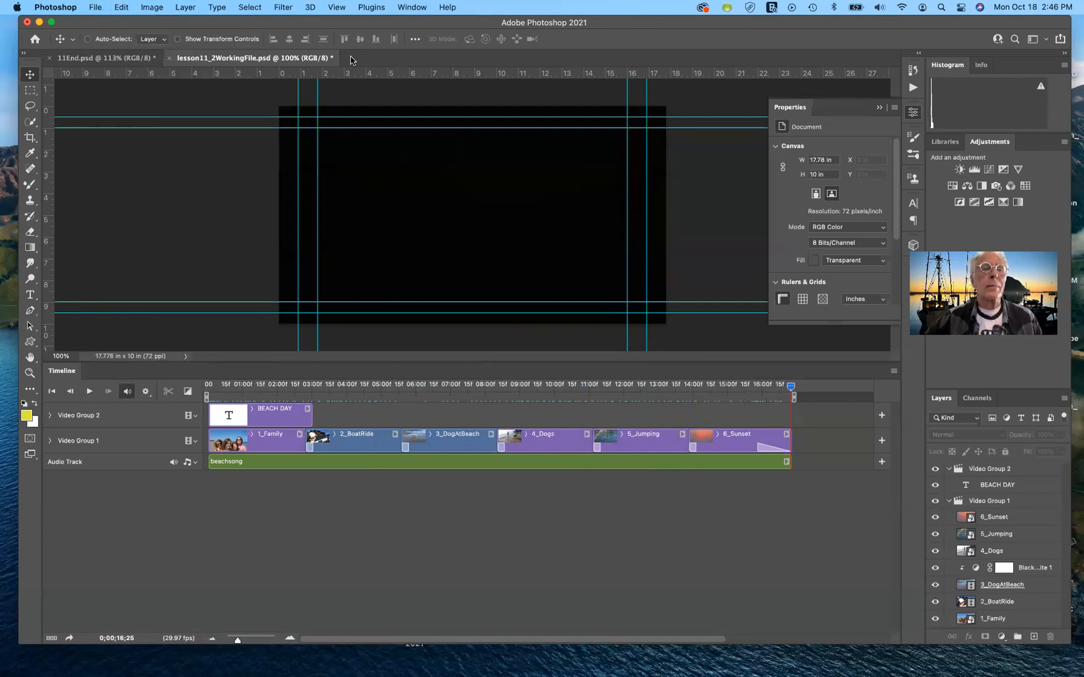
pyautogui.press('super+s')
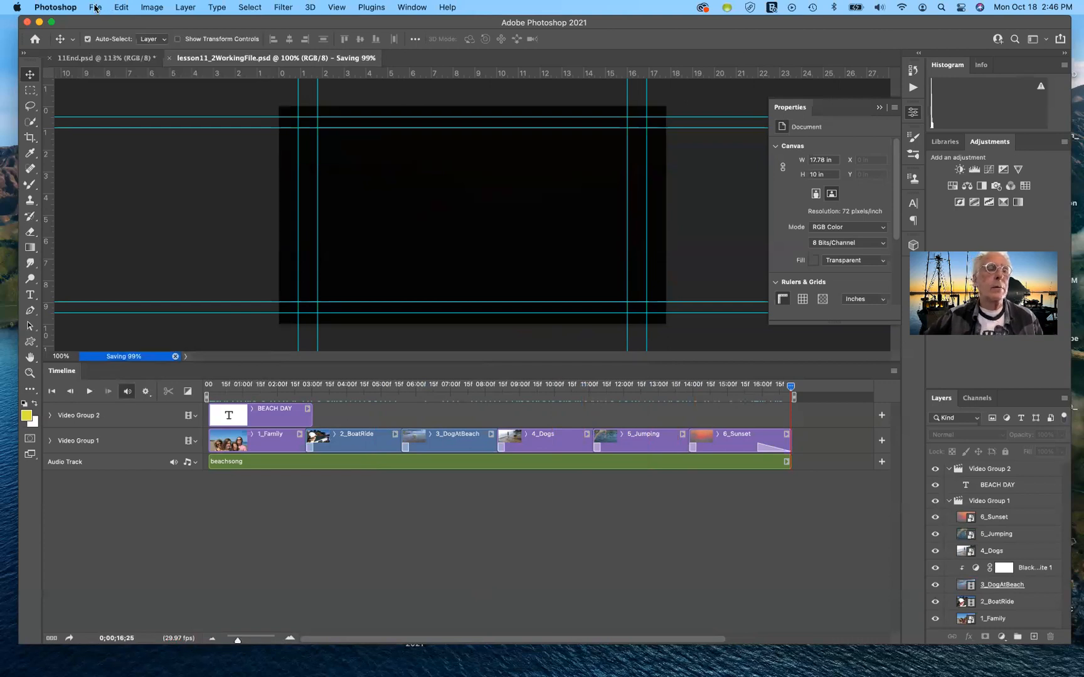
# Step: Render all frames as lesson11_2WorkingFile.mp4 in the Lesson11 folder, using H.264, the High Quality preset and the document size of 1280 x 720
pyautogui.click(96, 8)
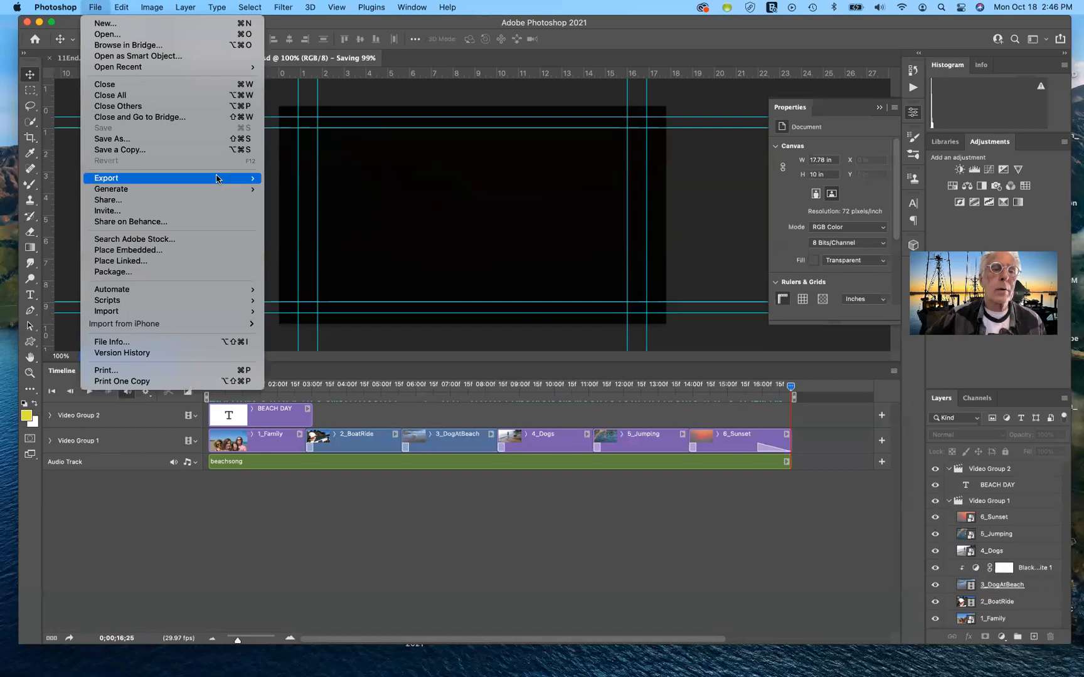
pyautogui.moveTo(217, 179)
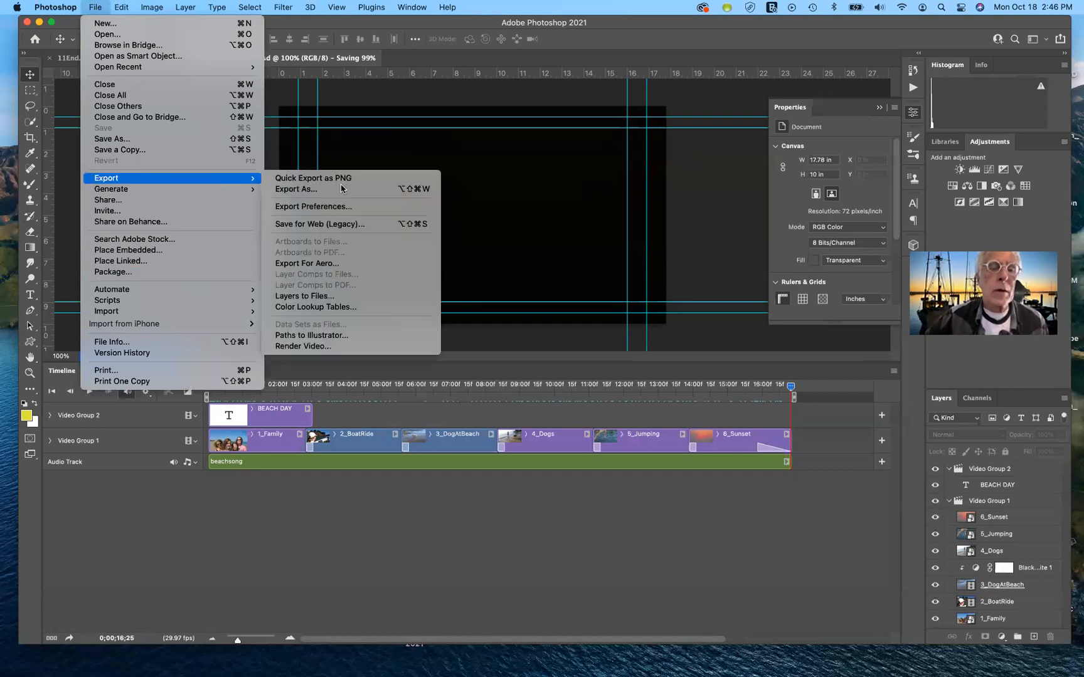
pyautogui.click(324, 348)
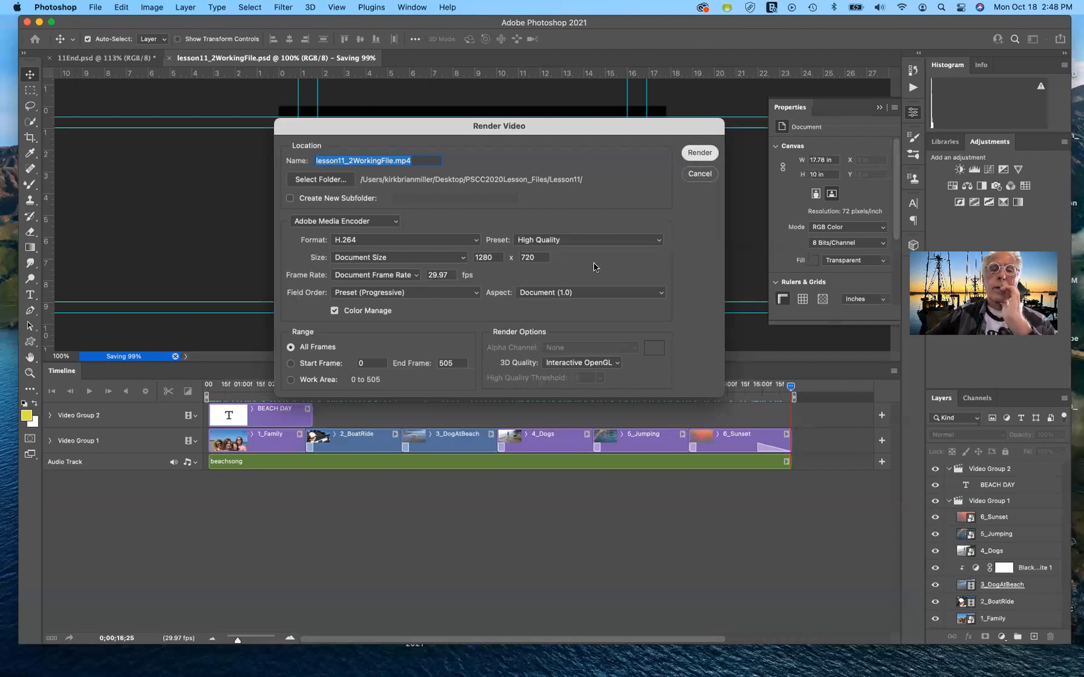
pyautogui.press('Return')
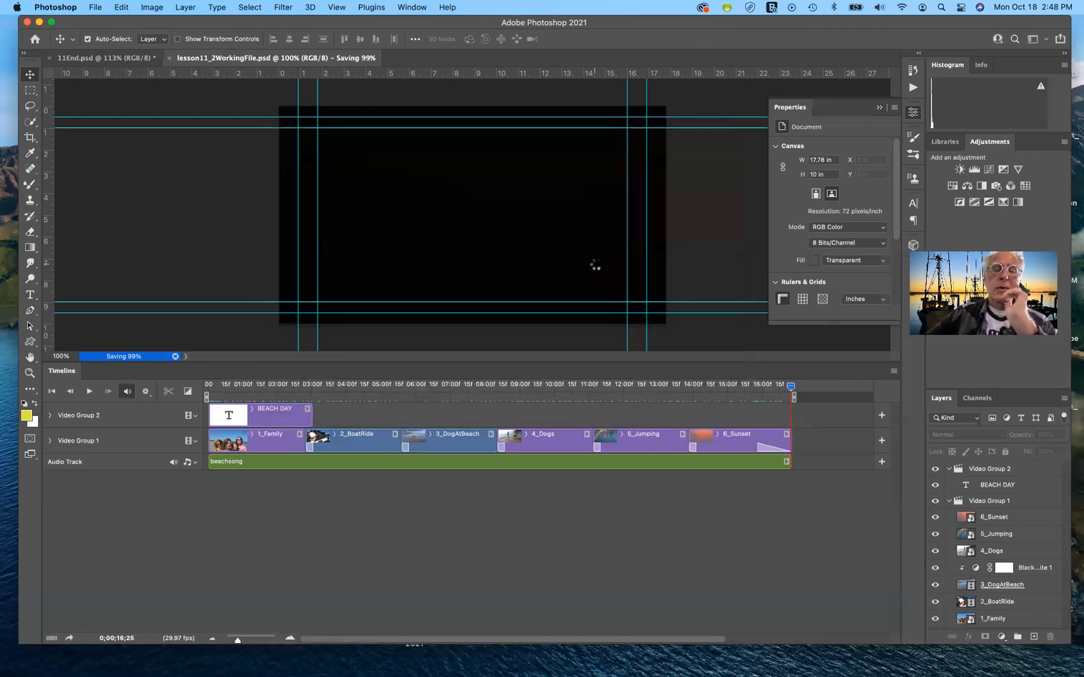